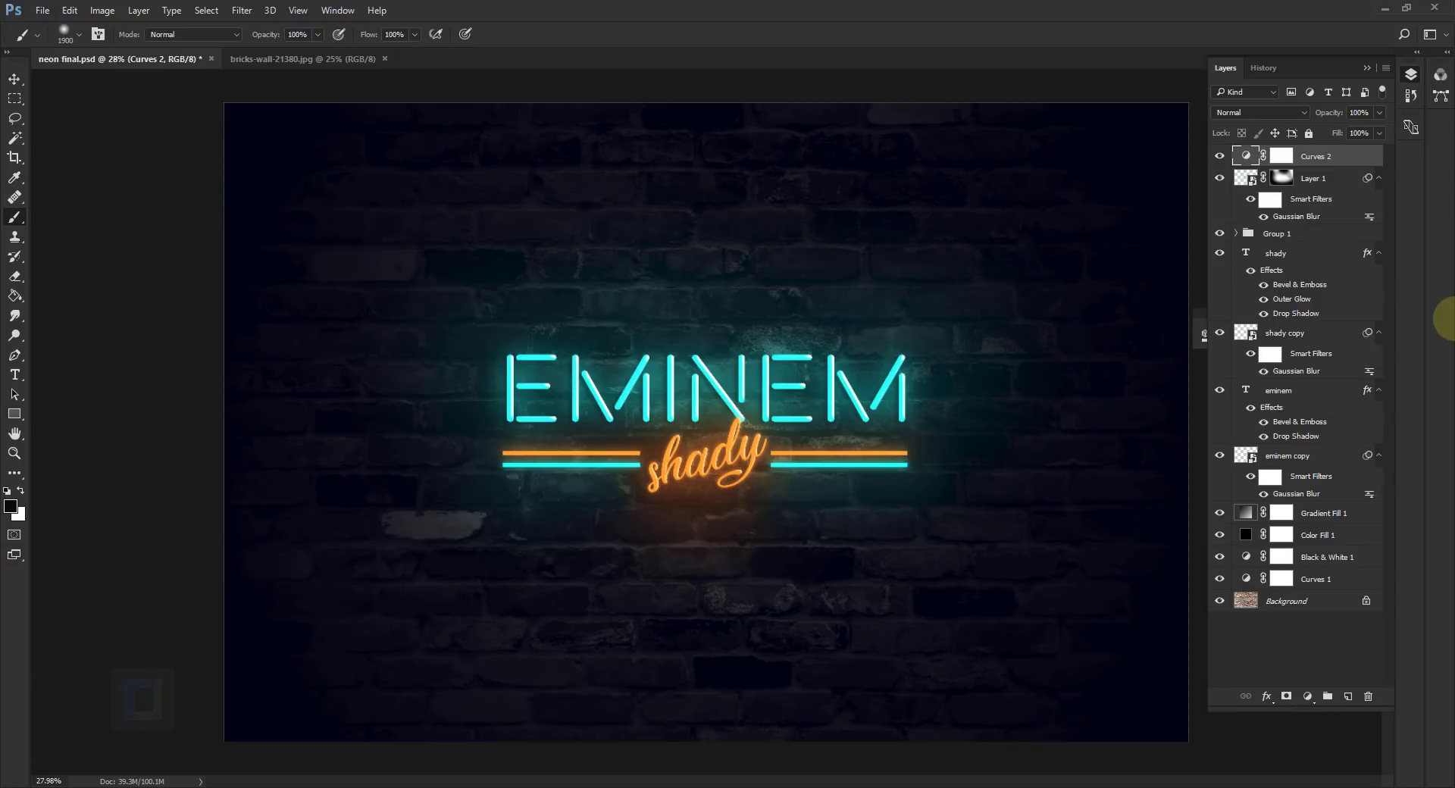
- Add a Curves adjustment layer to bricks-wall-21380.jpg and darken the midtones with a curve point at input 194, output 90
{"action": "left_click", "coordinate": [241, 59]}
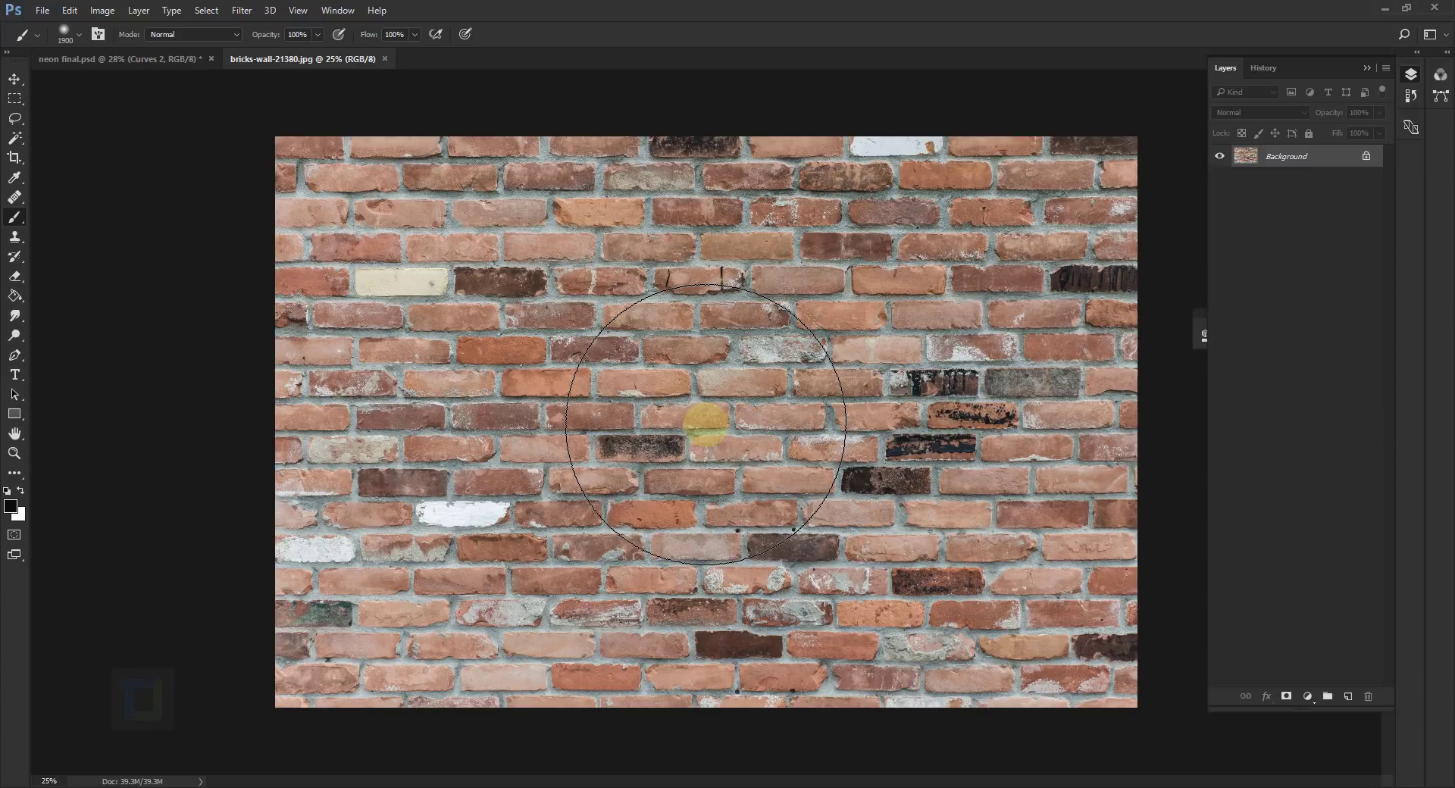
{"action": "left_click", "coordinate": [42, 11]}
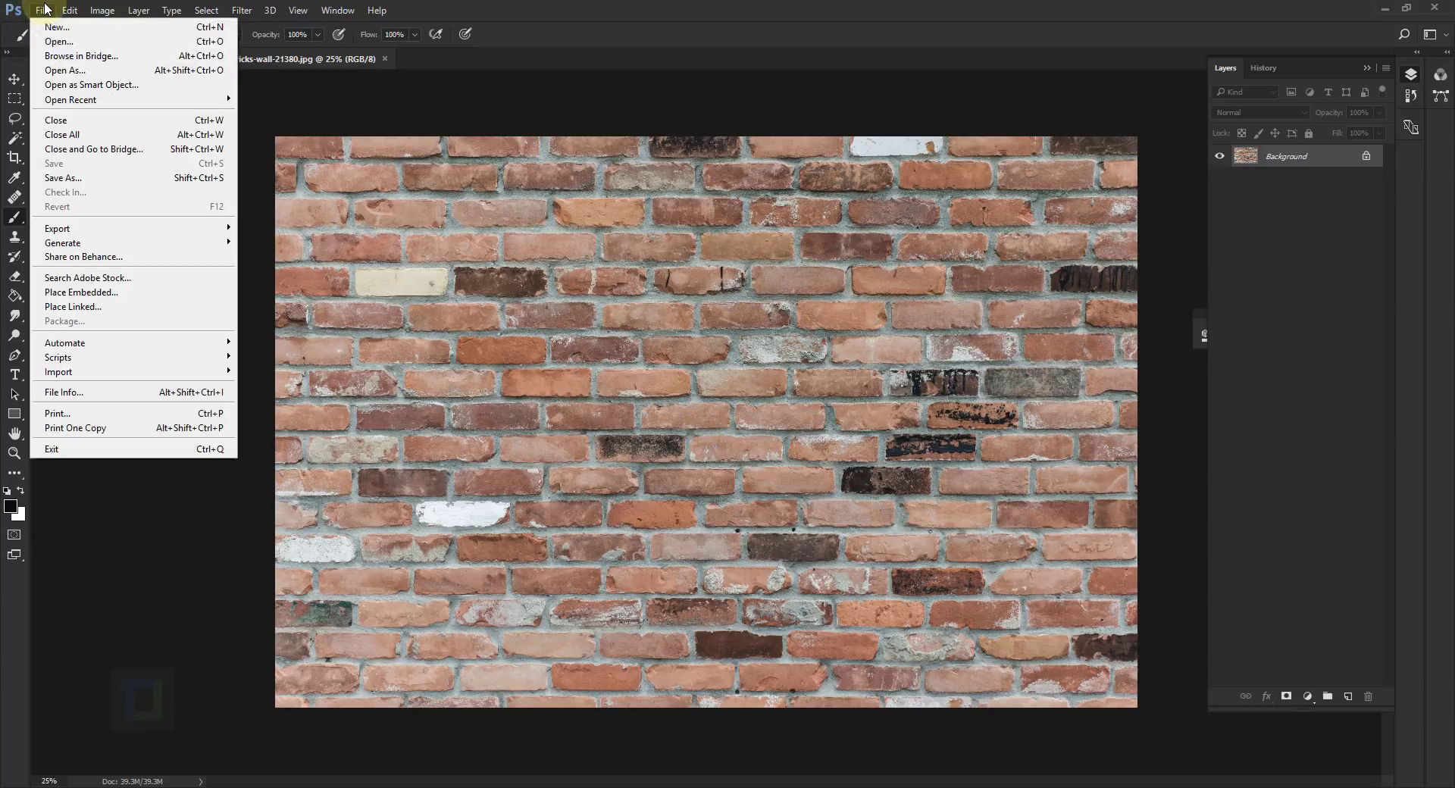
{"action": "left_click", "coordinate": [896, 7]}
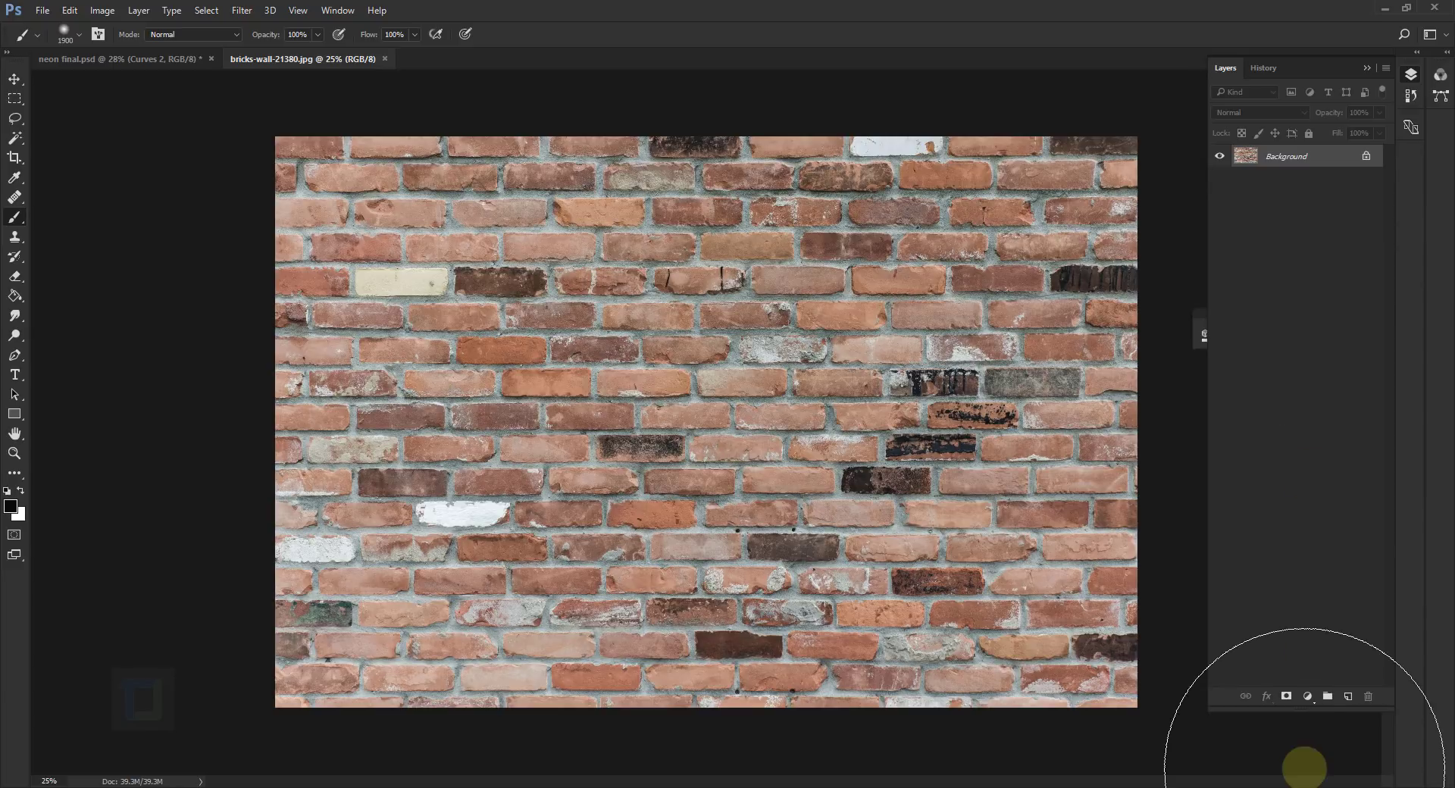
{"action": "left_click", "coordinate": [1308, 696]}
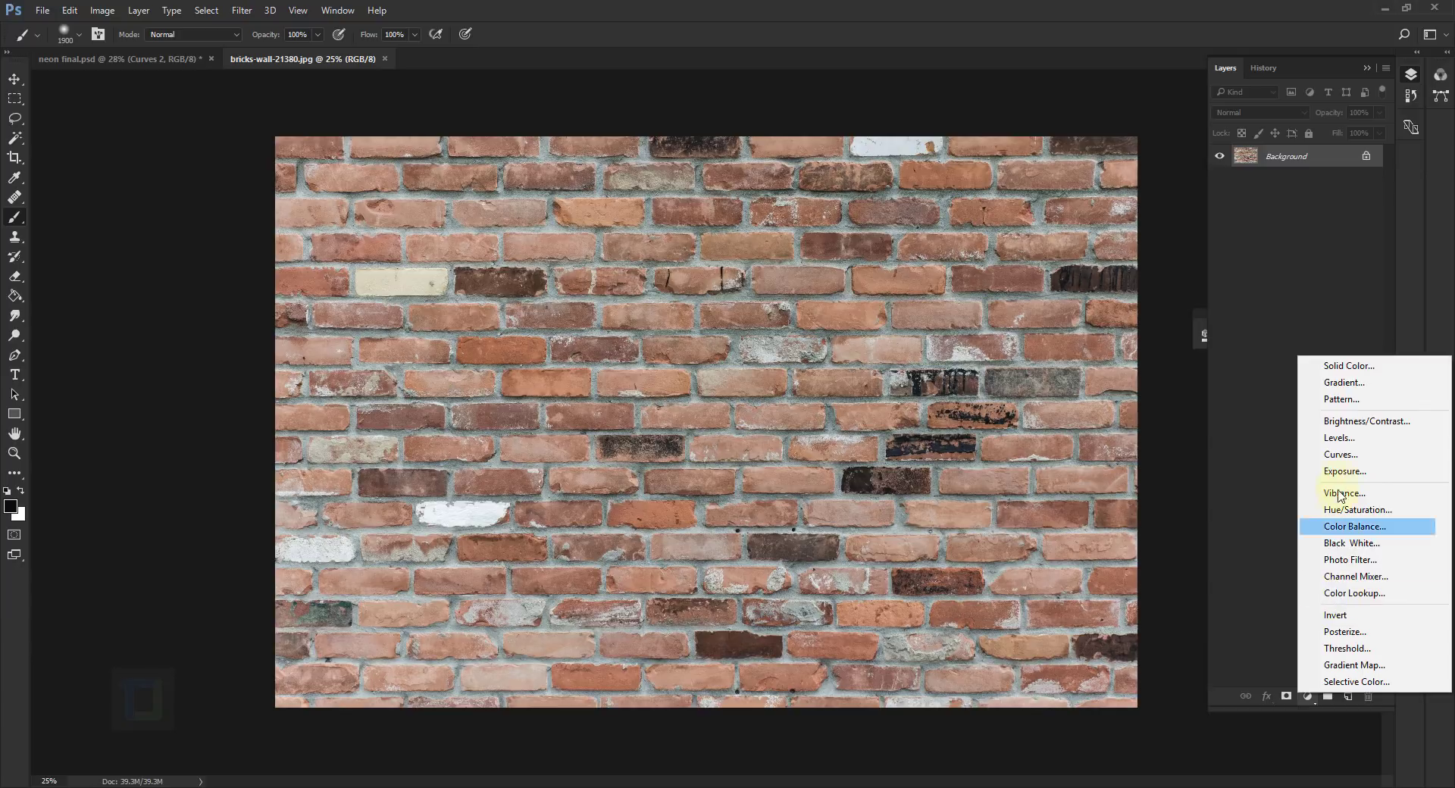
{"action": "left_click", "coordinate": [1341, 453]}
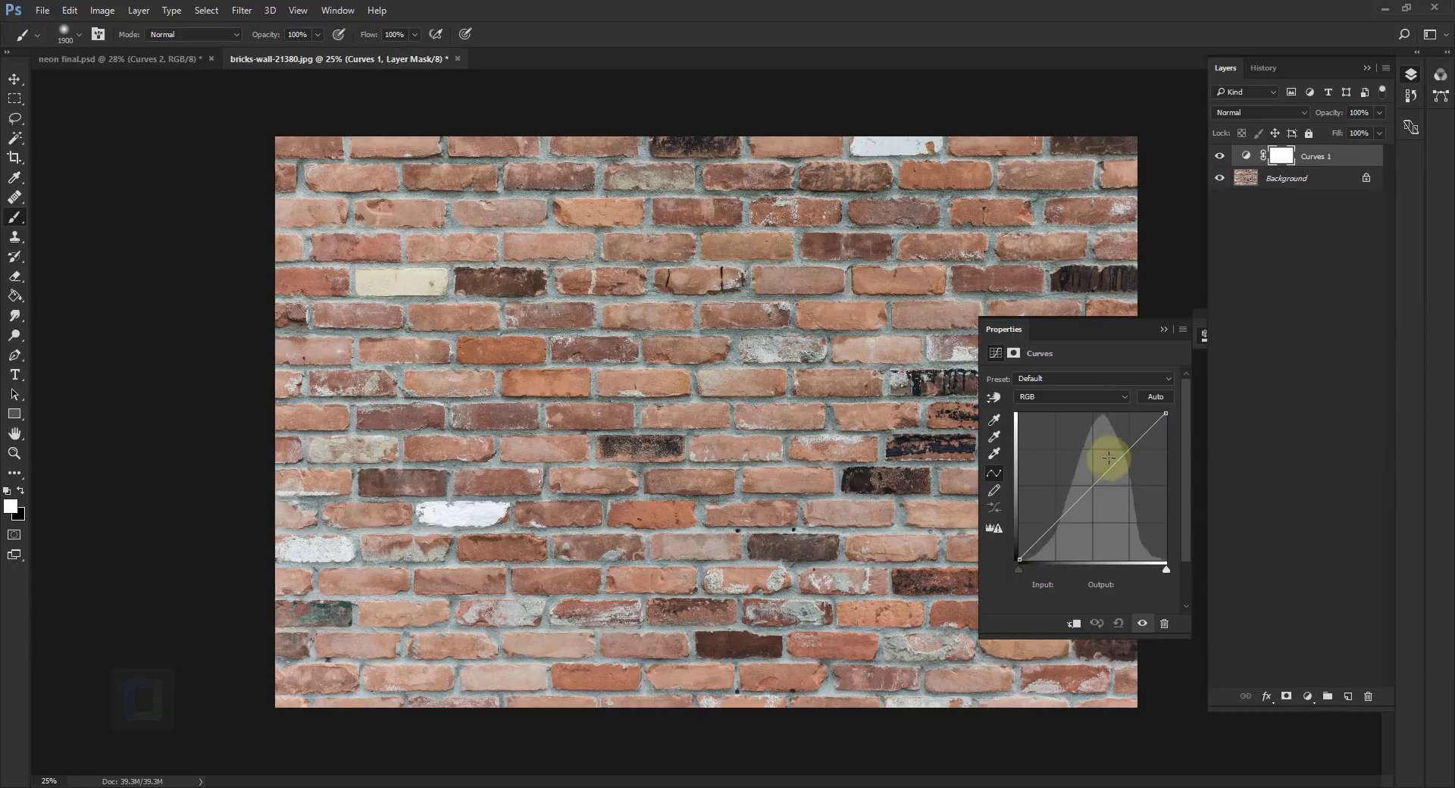
{"action": "left_click_drag", "start_coordinate": [1095, 486], "coordinate": [1131, 507]}
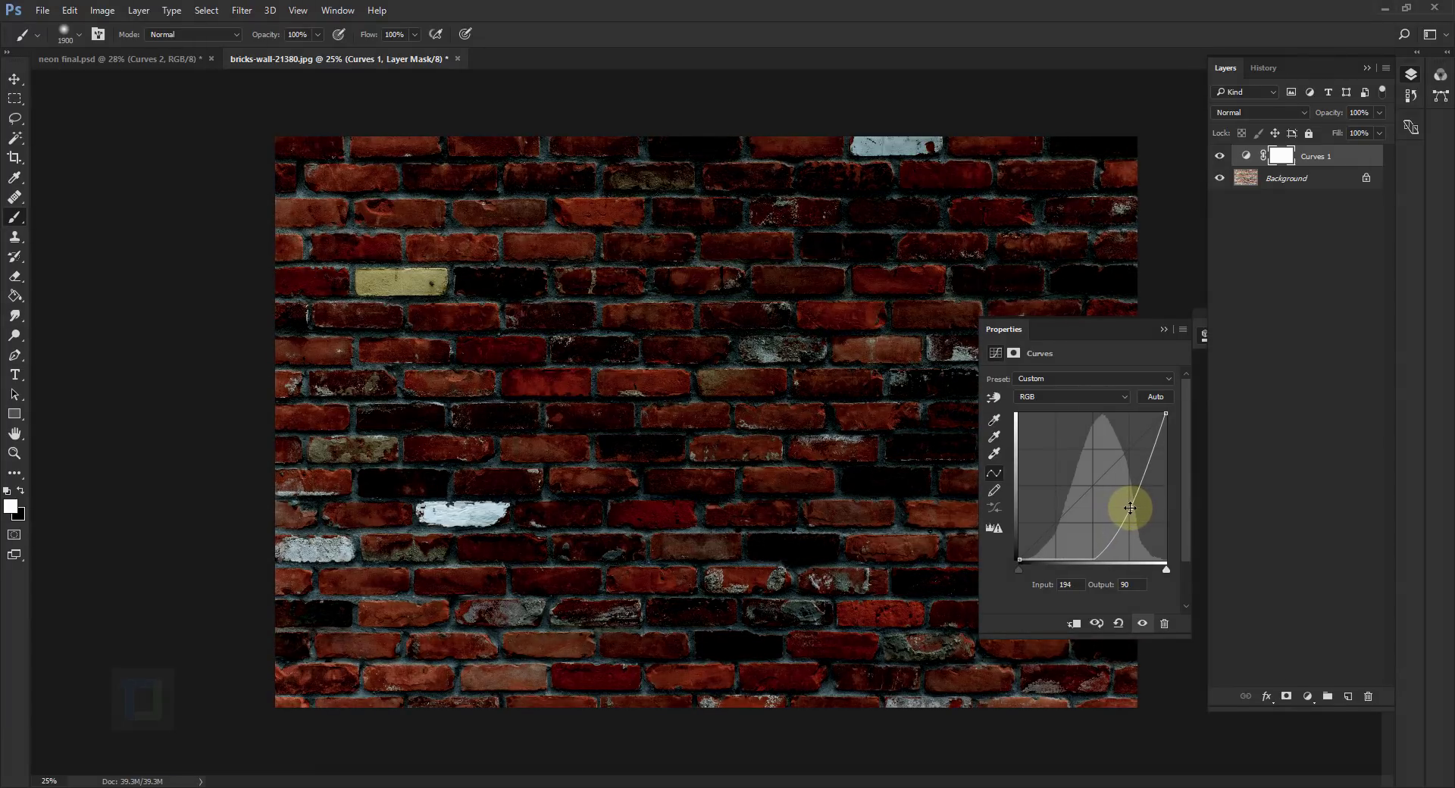
{"action": "left_click", "coordinate": [1163, 331]}
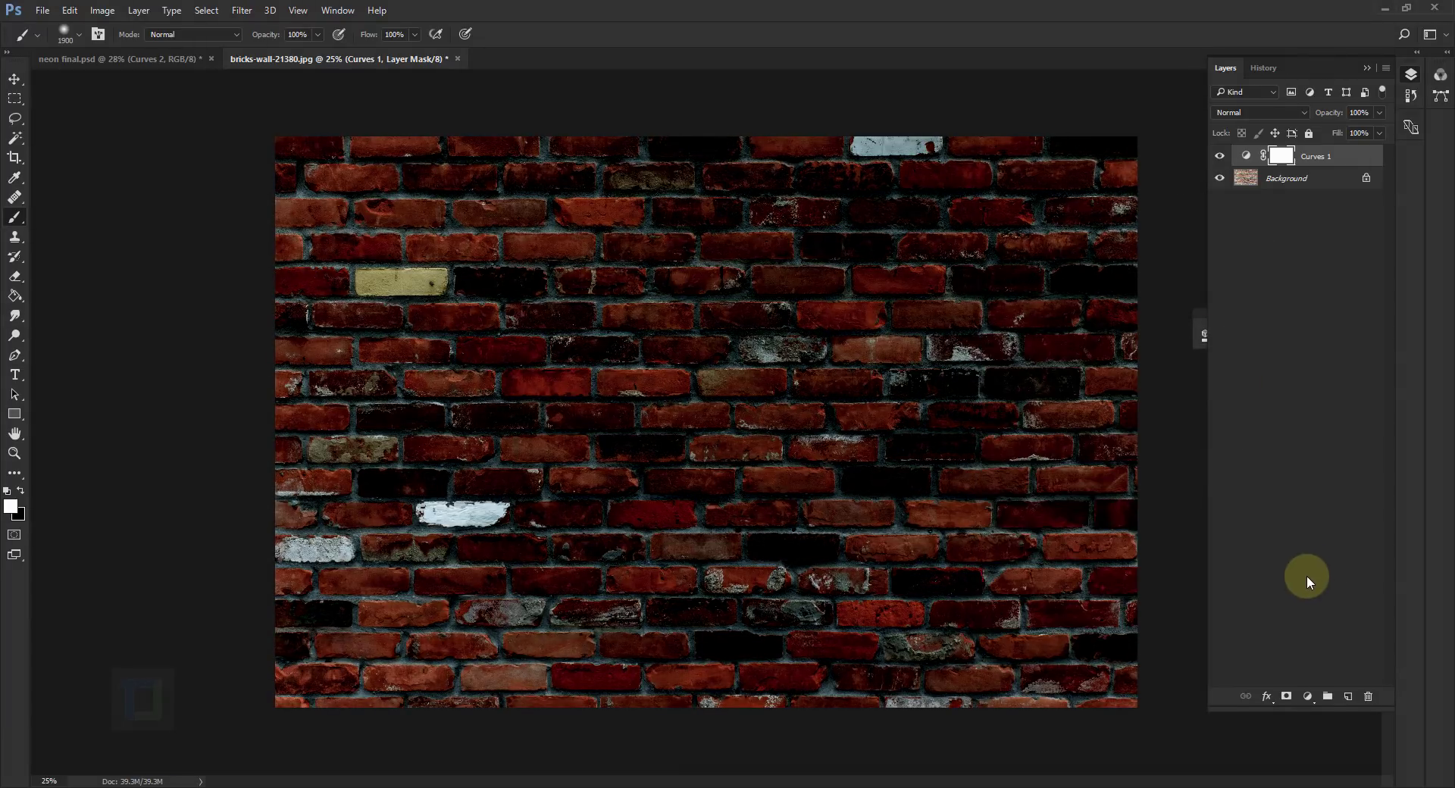
- Desaturate the brick wall with a Black & White adjustment layer using the Default preset
{"action": "left_click", "coordinate": [1307, 695]}
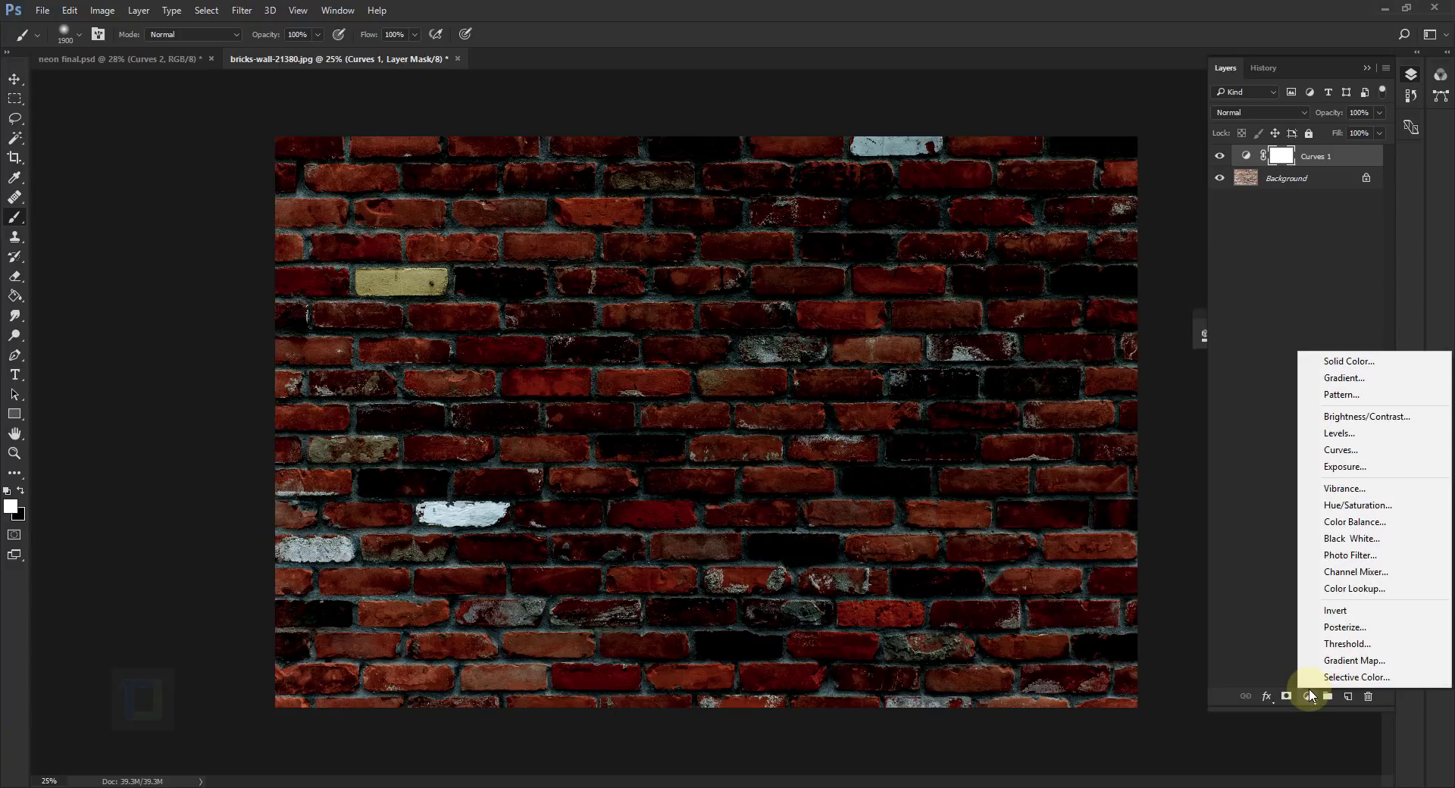
{"action": "left_click", "coordinate": [1334, 539]}
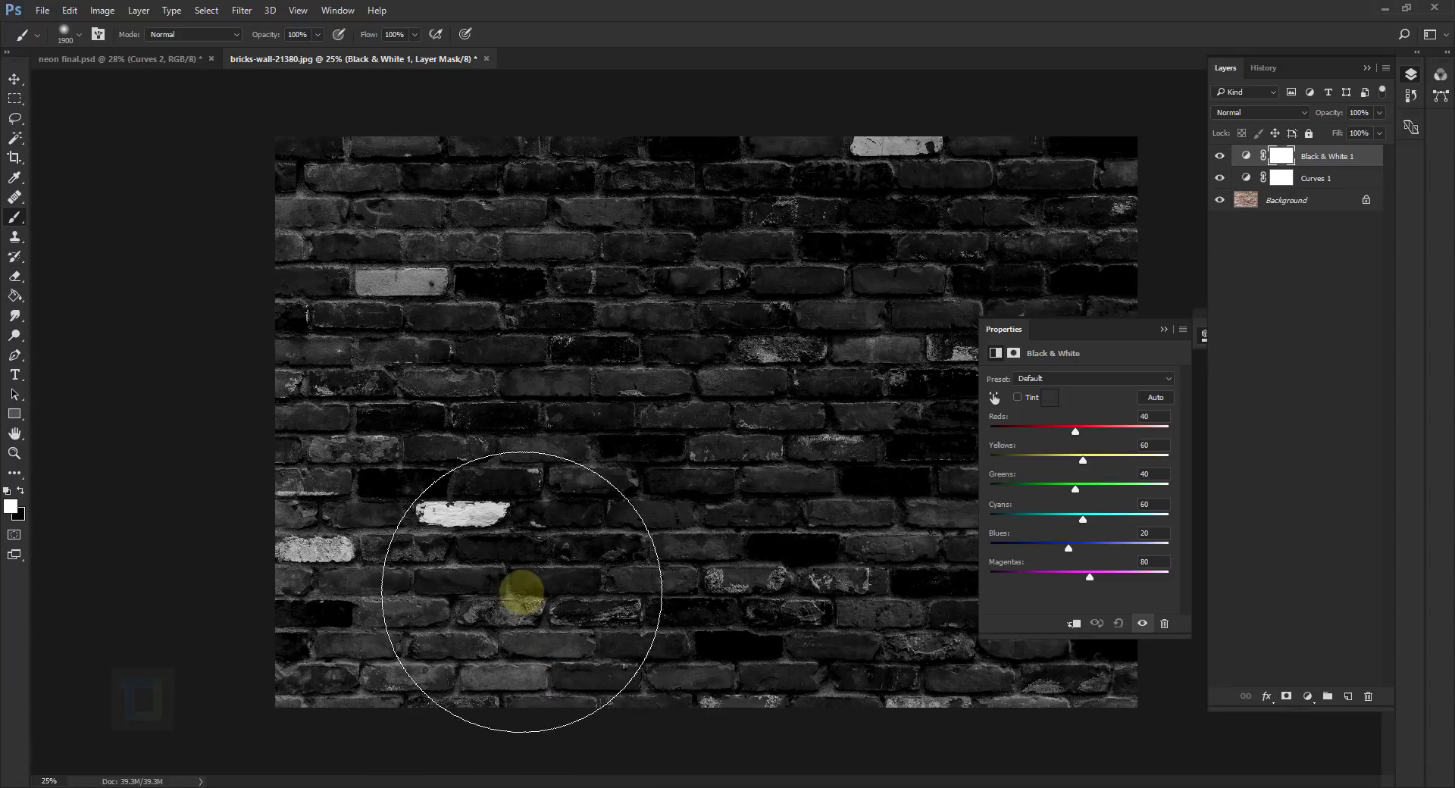
{"action": "left_click", "coordinate": [1167, 332]}
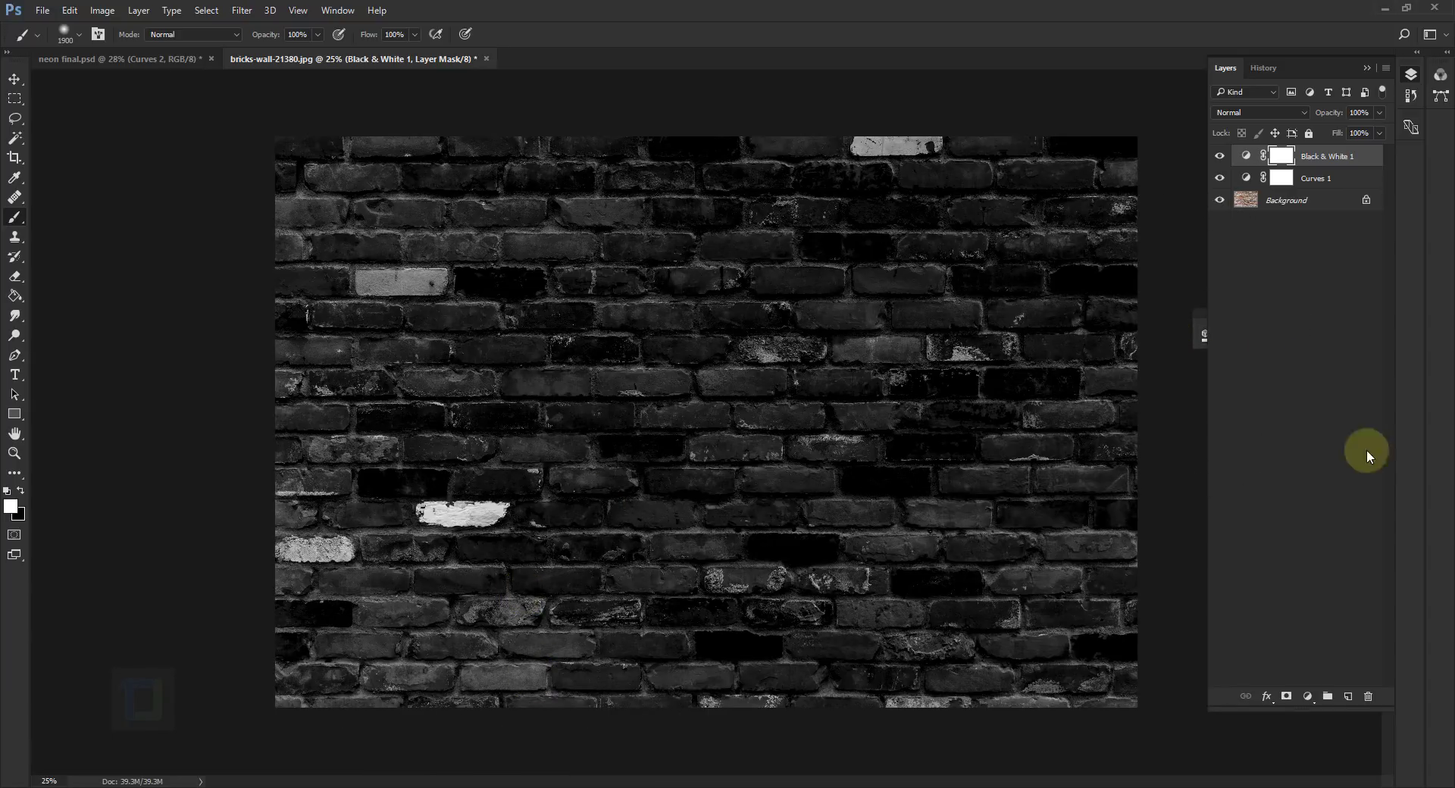
- Add a black (#000000) Solid Color fill layer over the wall and set its opacity to 50%
{"action": "left_click", "coordinate": [1308, 697]}
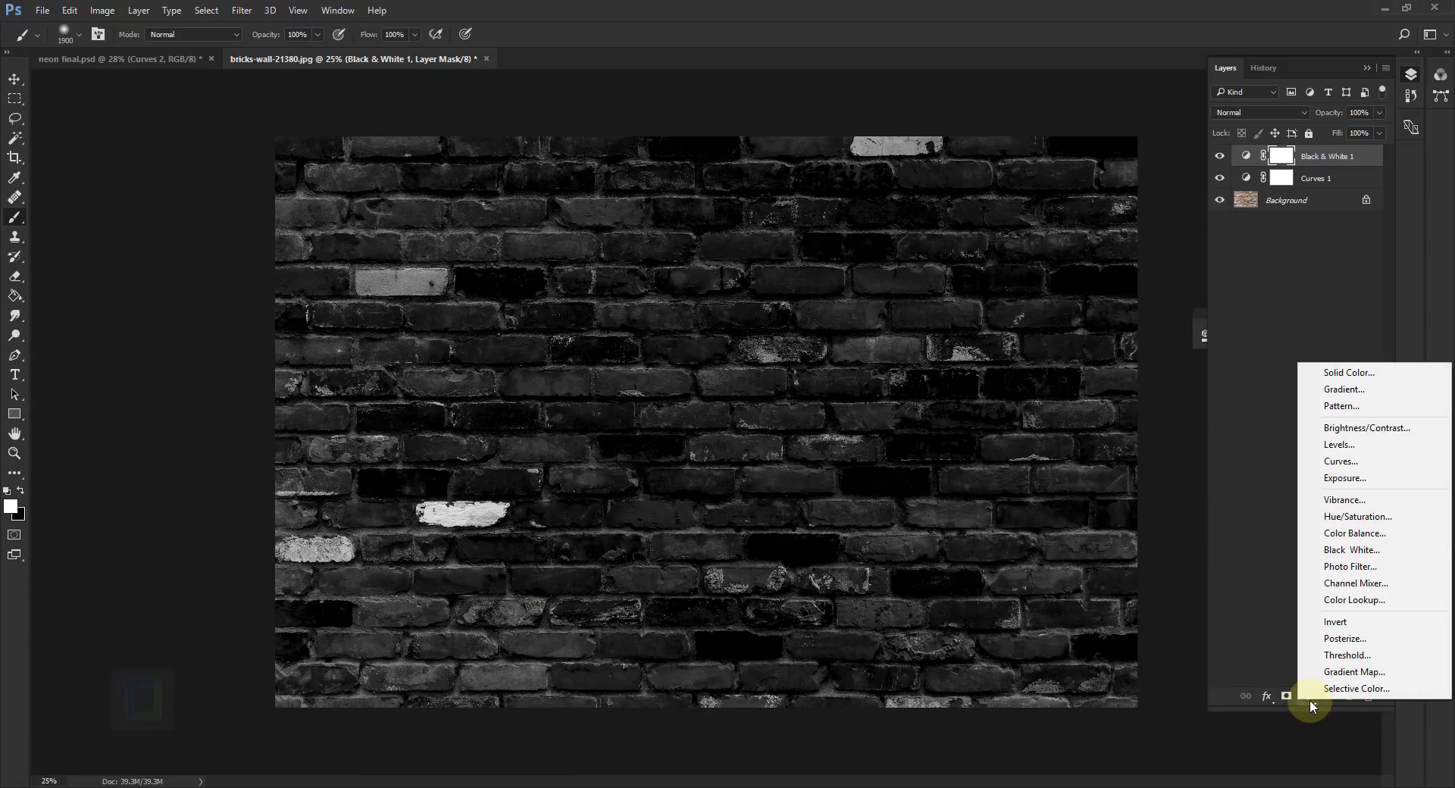
{"action": "left_click", "coordinate": [1332, 373]}
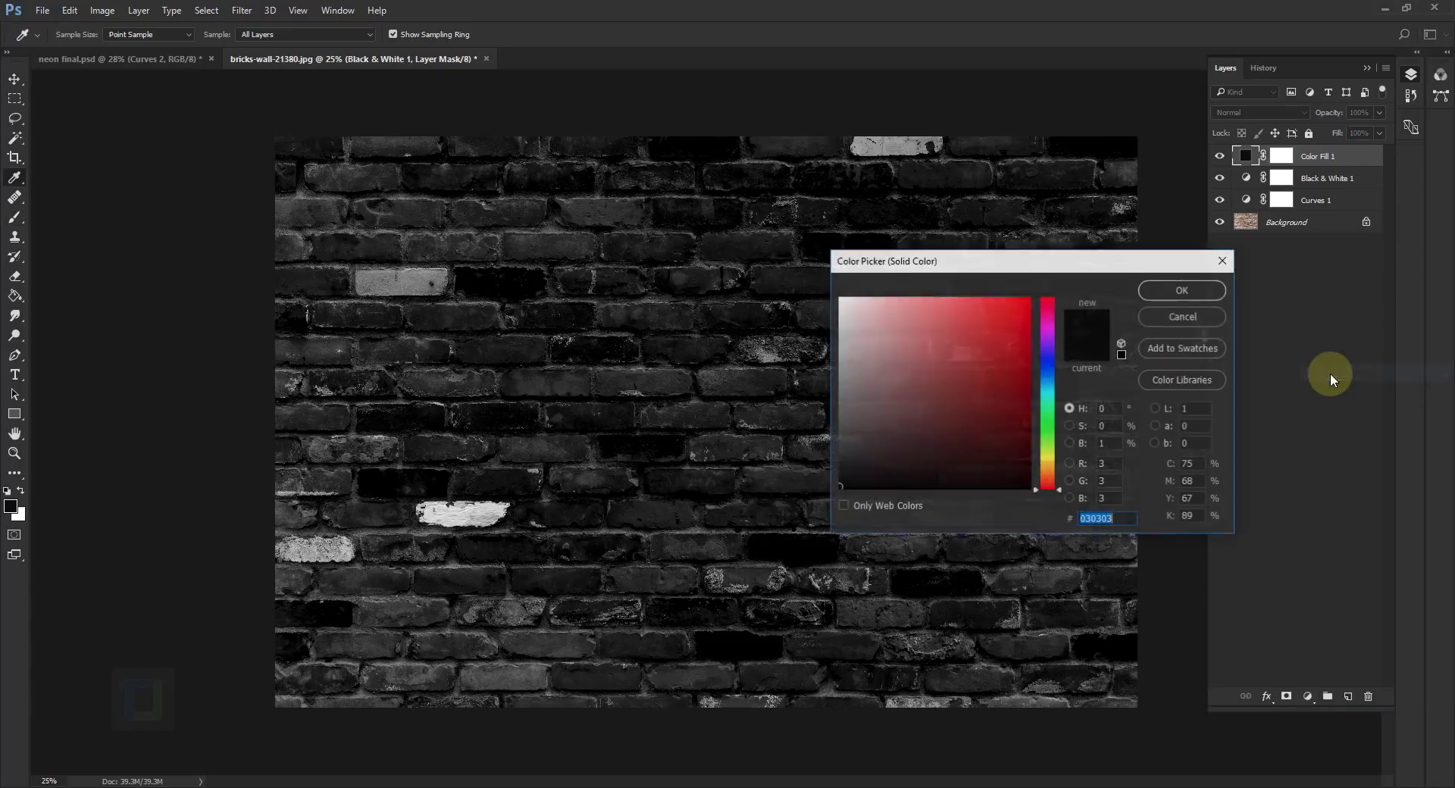
{"action": "left_click_drag", "start_coordinate": [867, 471], "coordinate": [806, 516]}
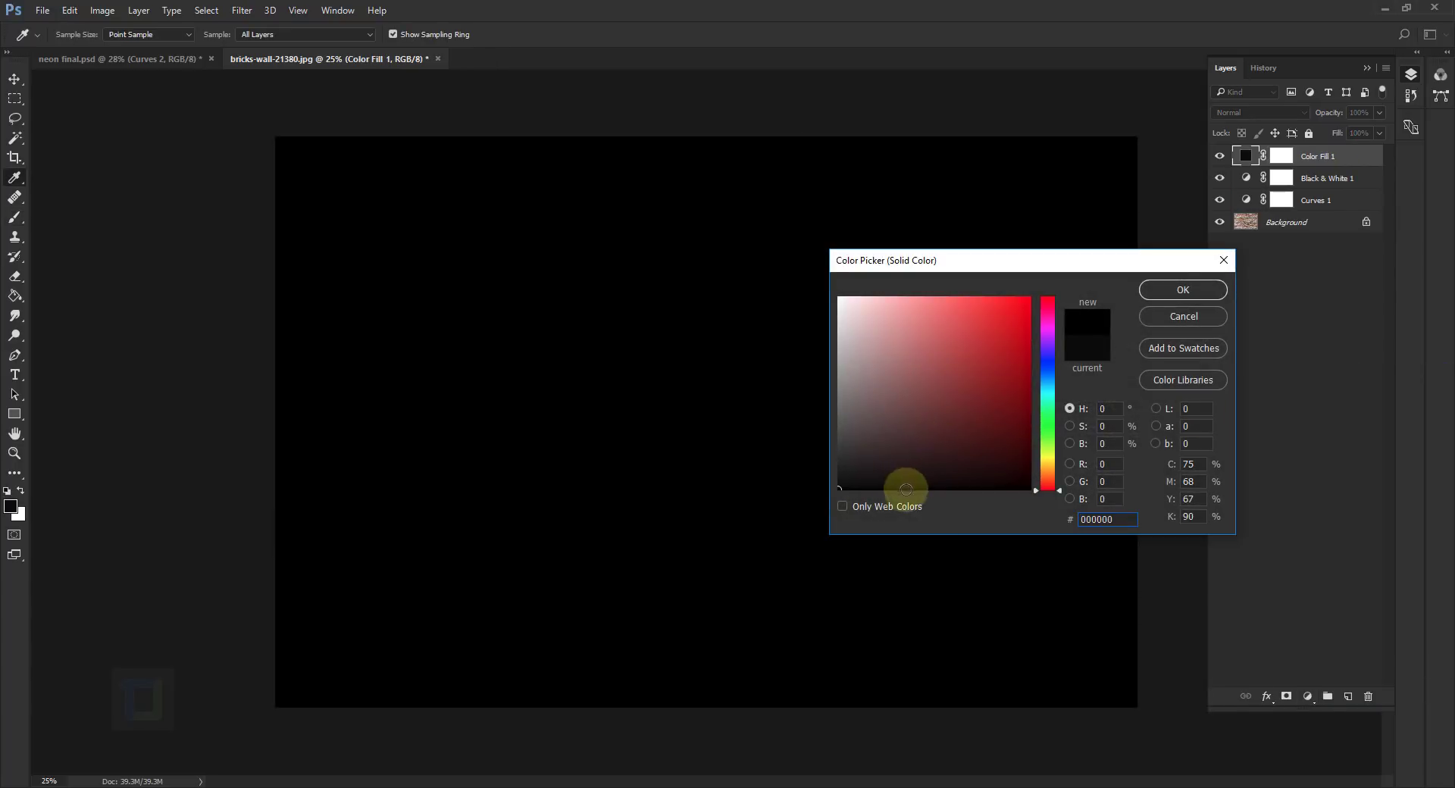
{"action": "left_click", "coordinate": [1183, 292]}
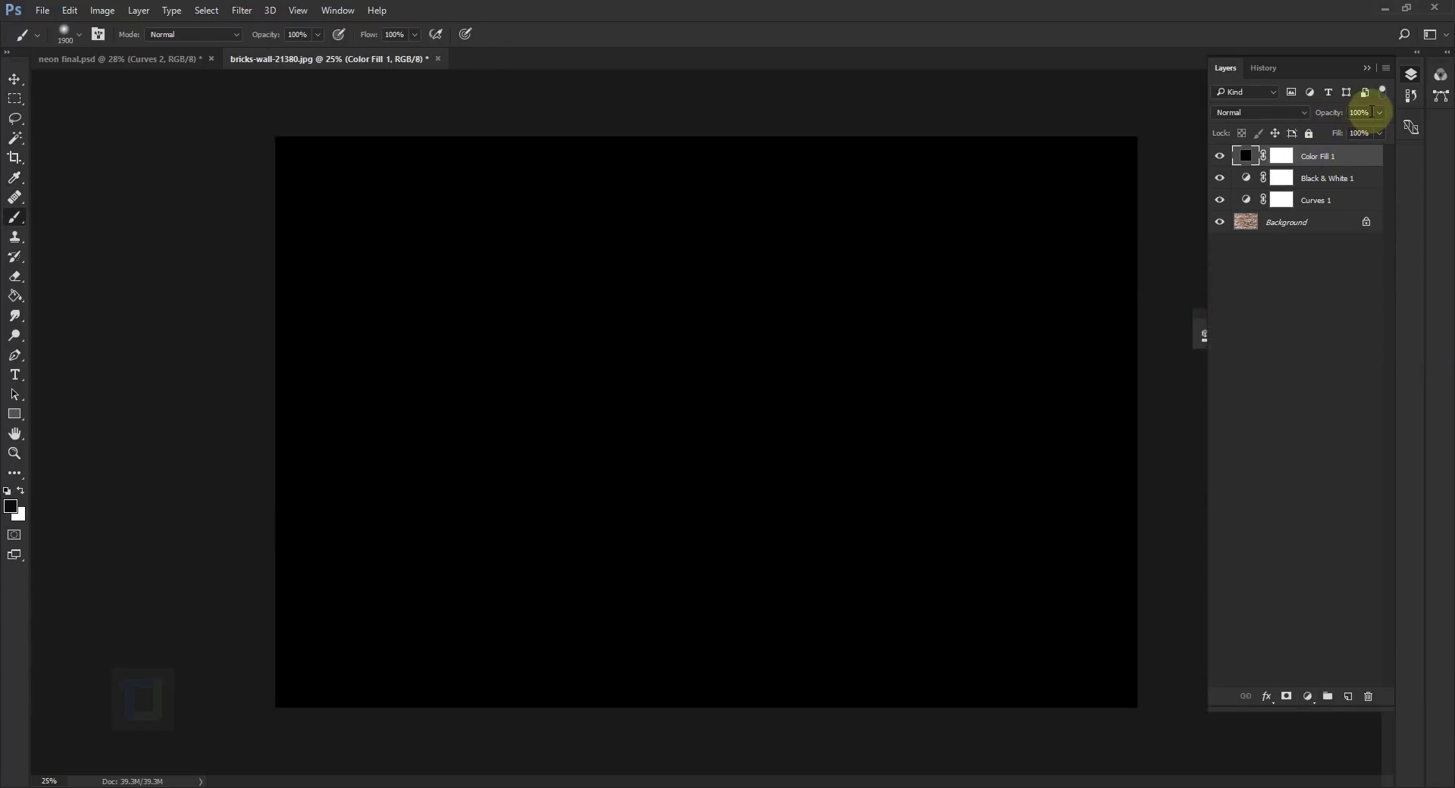
{"action": "left_click", "coordinate": [1321, 112]}
{"action": "type", "text": "50"}
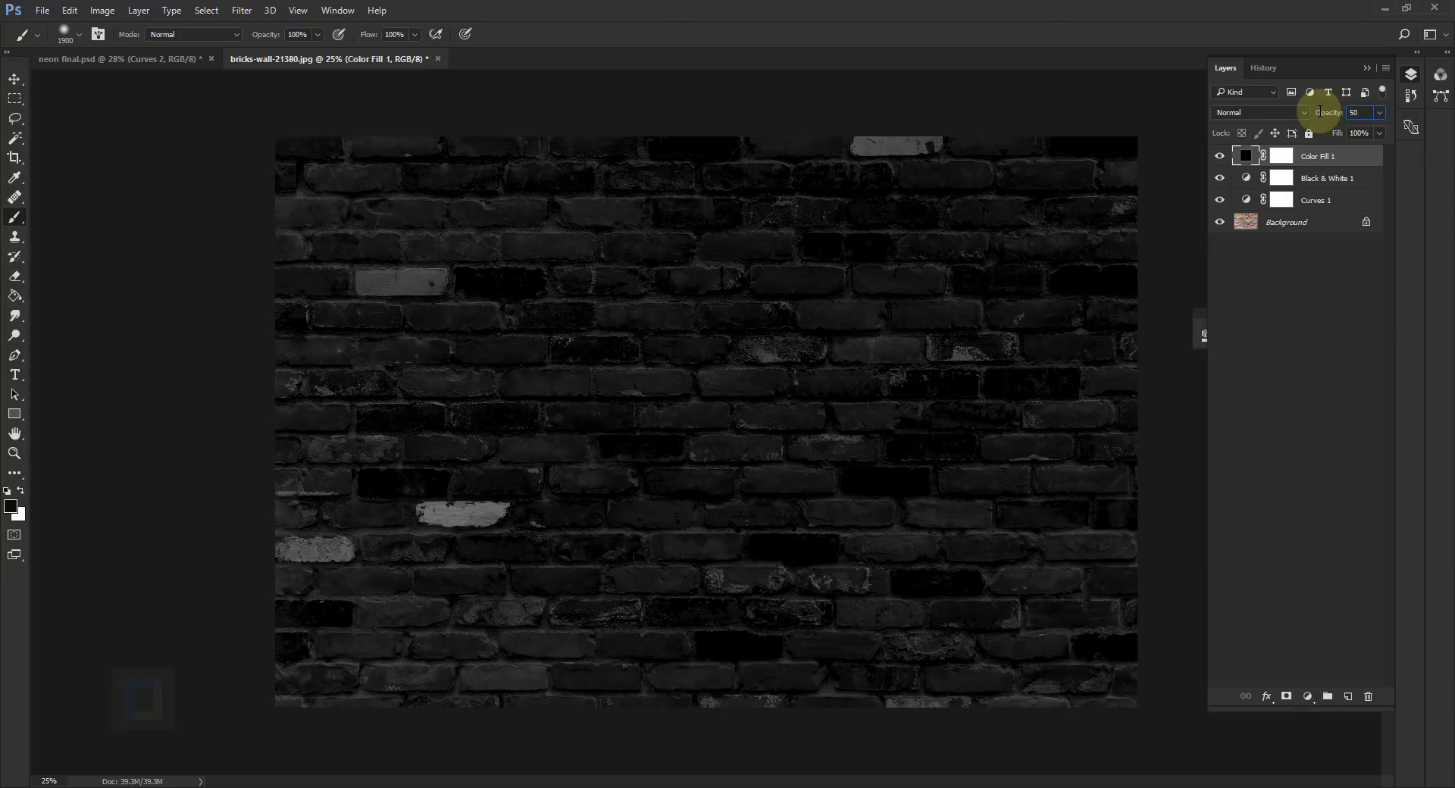
{"action": "key", "text": "Return"}
- Add a Gradient fill layer on top using the Foreground to Transparent preset
{"action": "left_click", "coordinate": [1308, 696]}
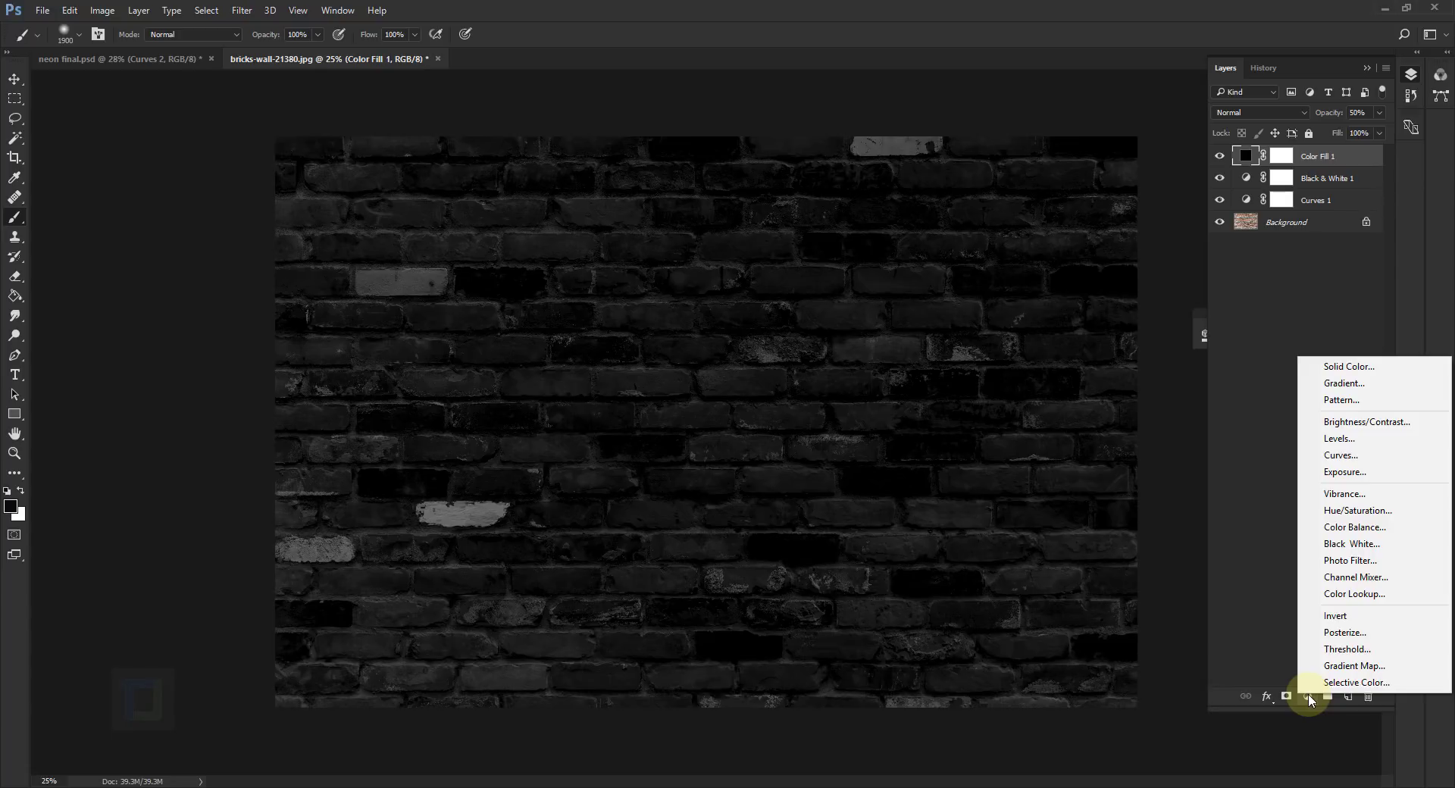
{"action": "left_click", "coordinate": [1378, 393]}
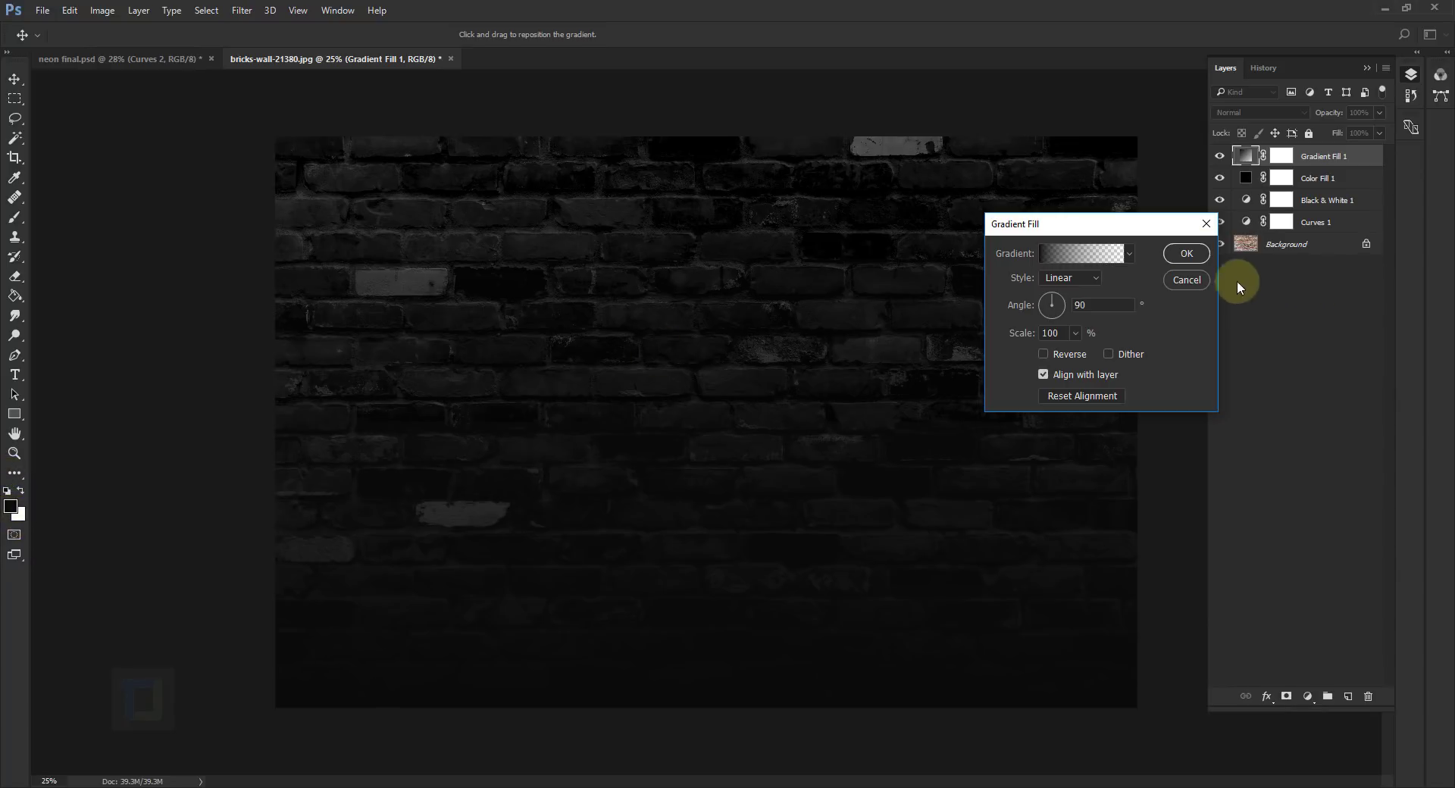
{"action": "left_click", "coordinate": [1092, 262]}
{"action": "left_click", "coordinate": [978, 331]}
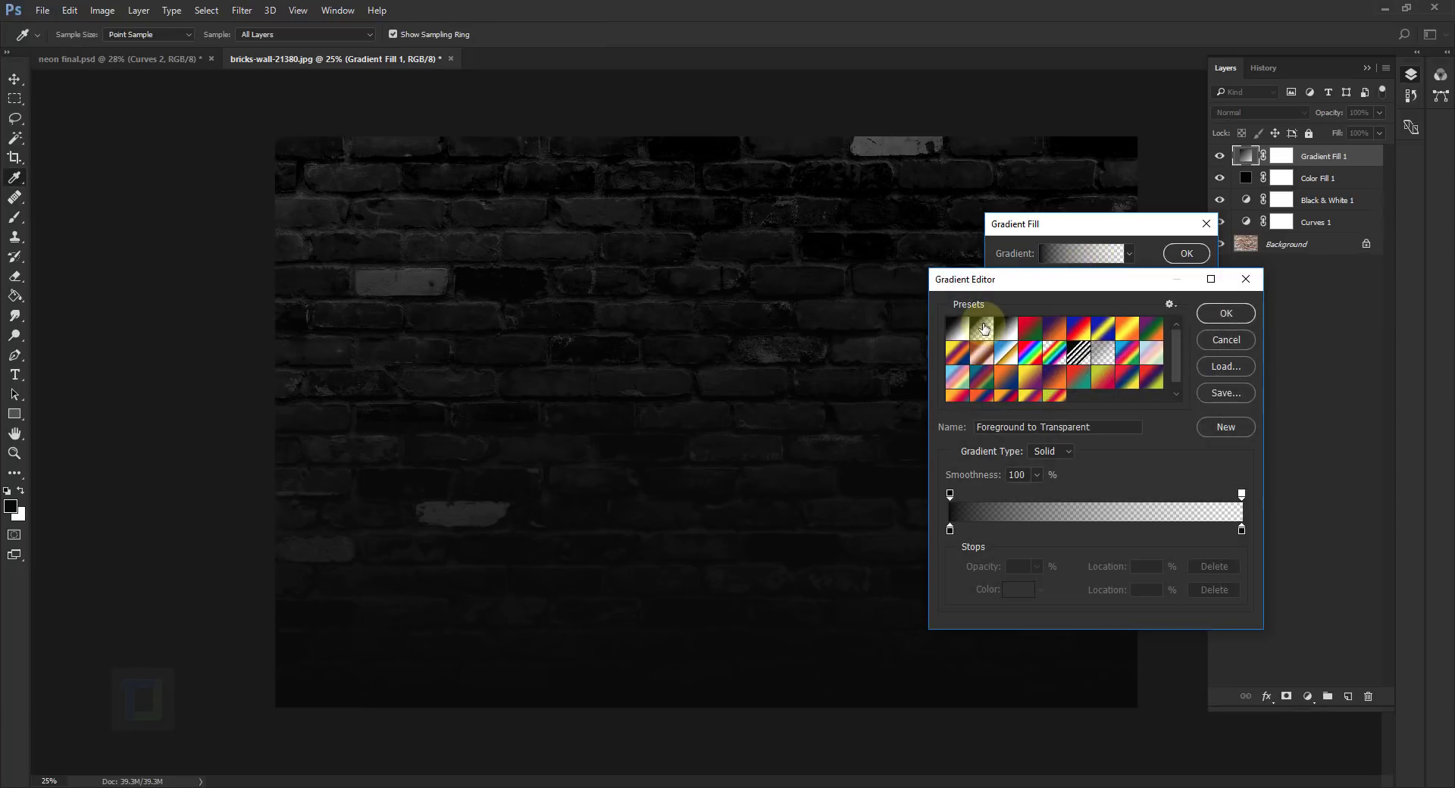
{"action": "left_click", "coordinate": [1217, 314]}
- Make the gradient fill a reversed Radial gradient with a 12° angle to darken the wall's edges
{"action": "left_click", "coordinate": [1038, 304]}
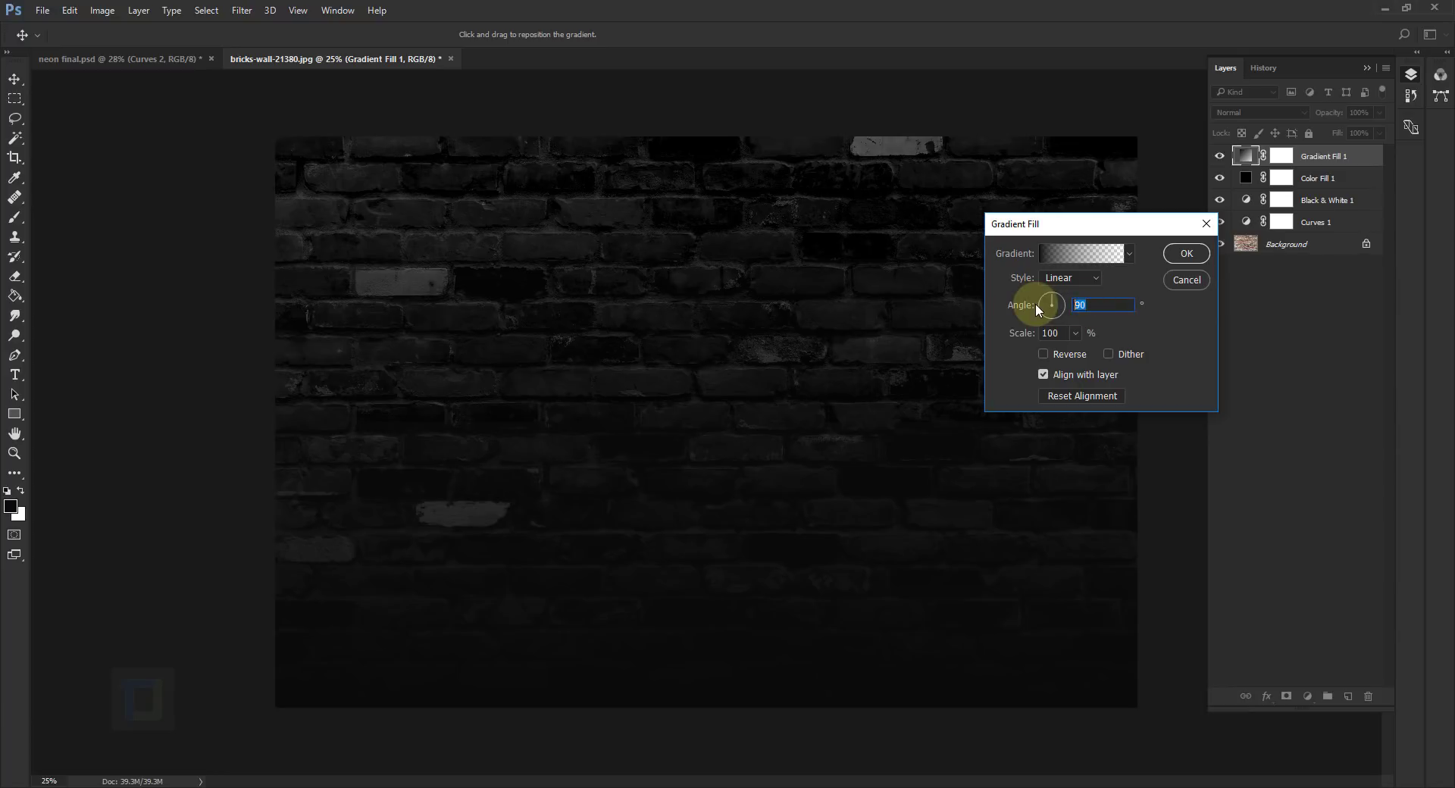
{"action": "type", "text": "12"}
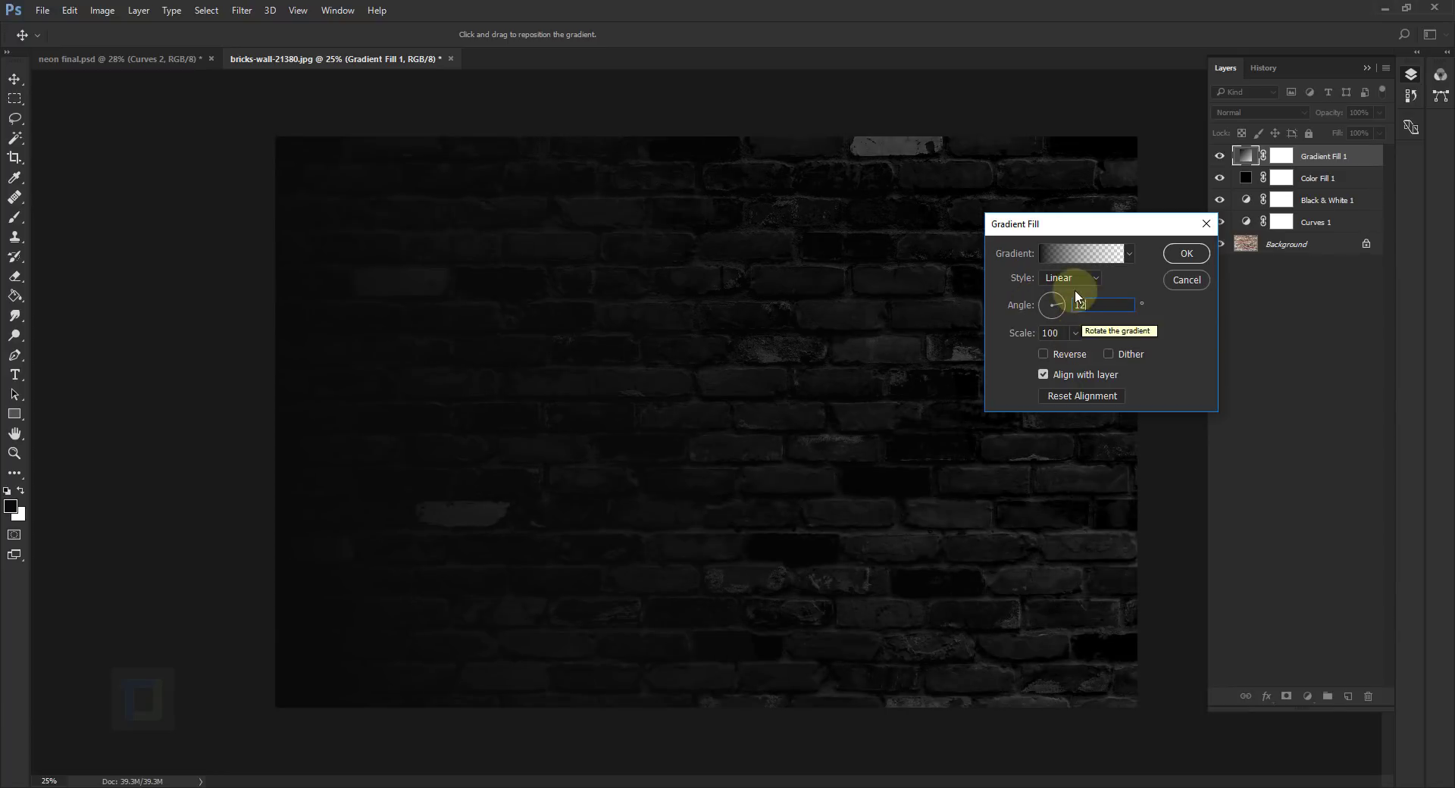
{"action": "left_click", "coordinate": [1070, 278]}
{"action": "left_click", "coordinate": [1073, 304]}
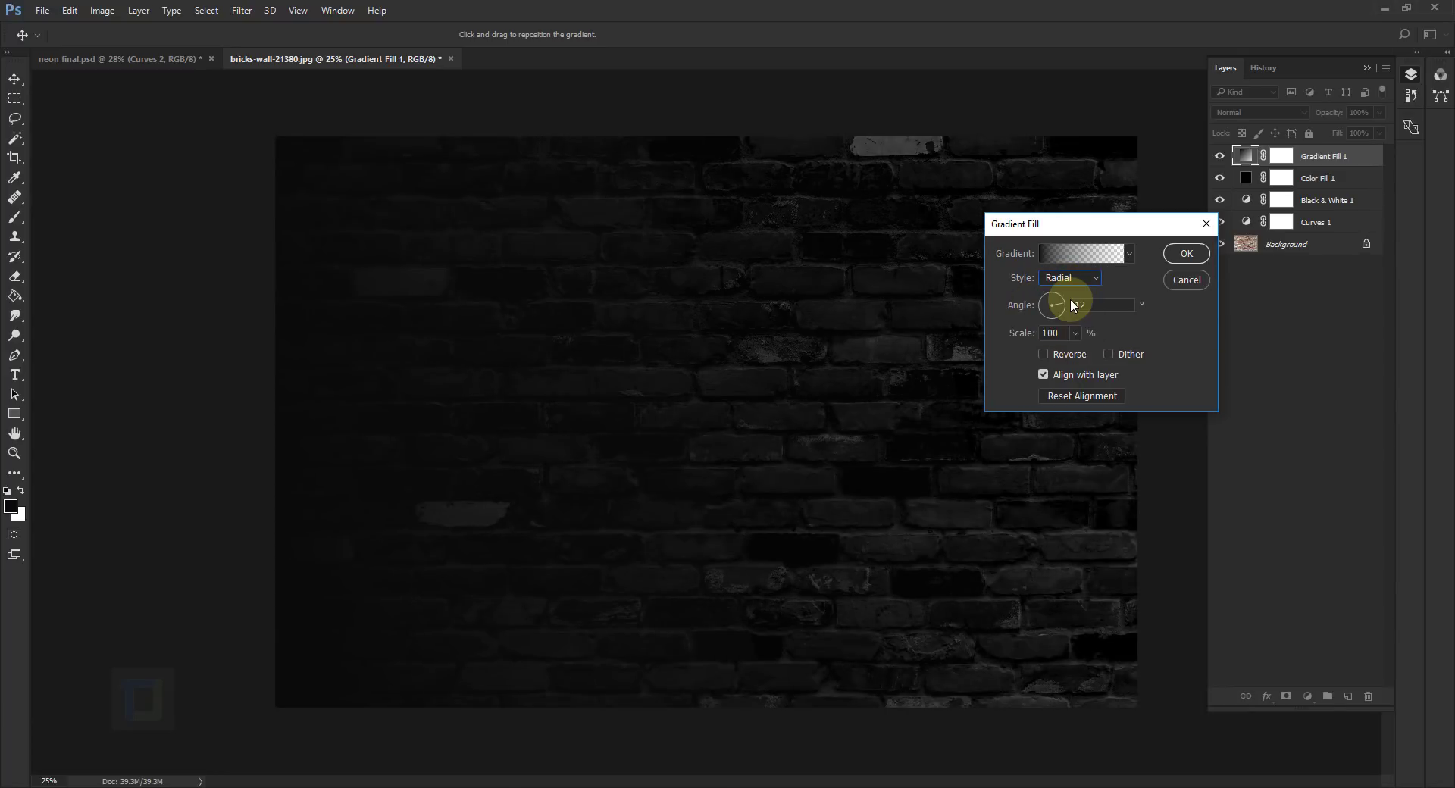
{"action": "left_click", "coordinate": [1045, 355]}
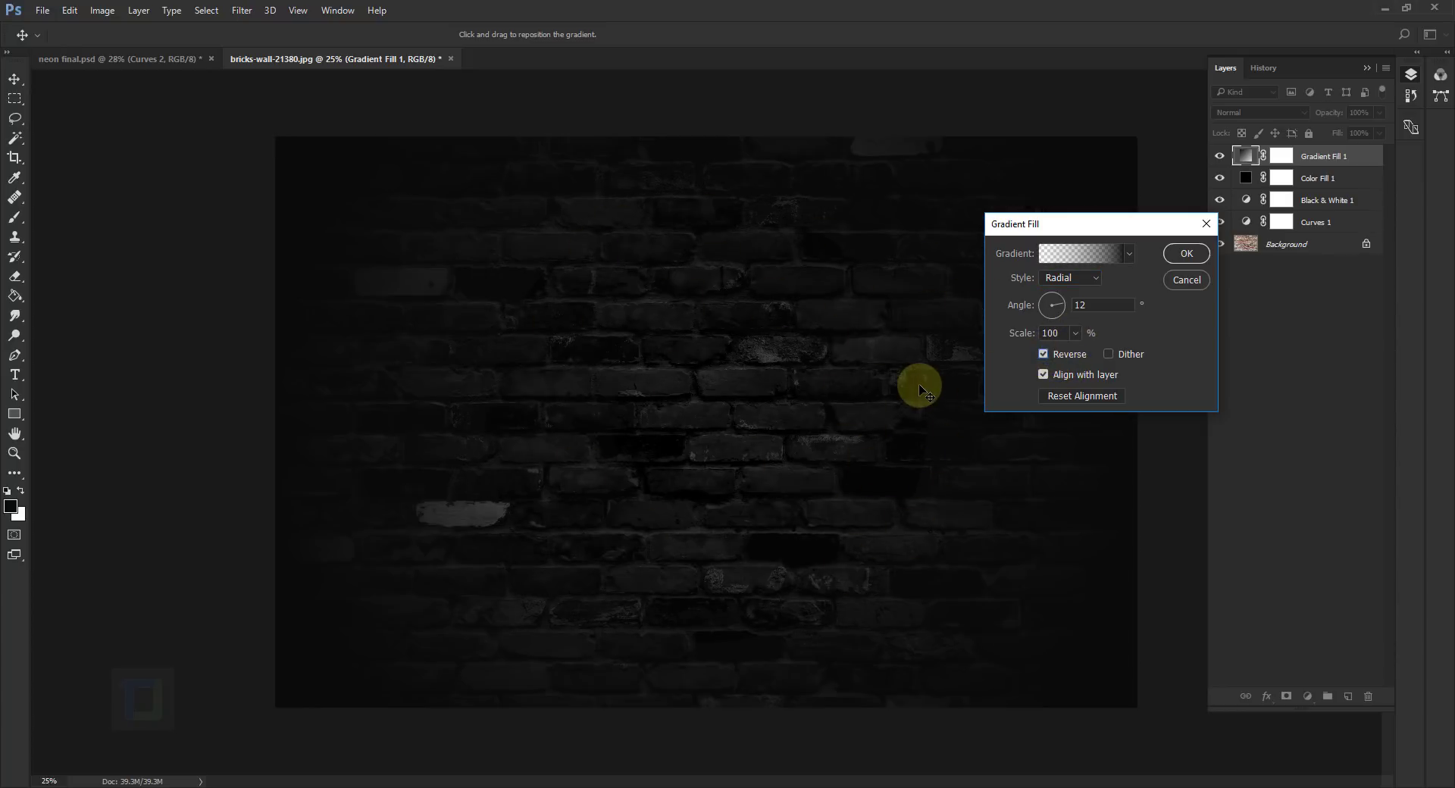
{"action": "left_click", "coordinate": [1185, 253]}
- Compare the darkened wall with the original photo by temporarily showing only the Background layer
{"action": "key", "text": "b"}
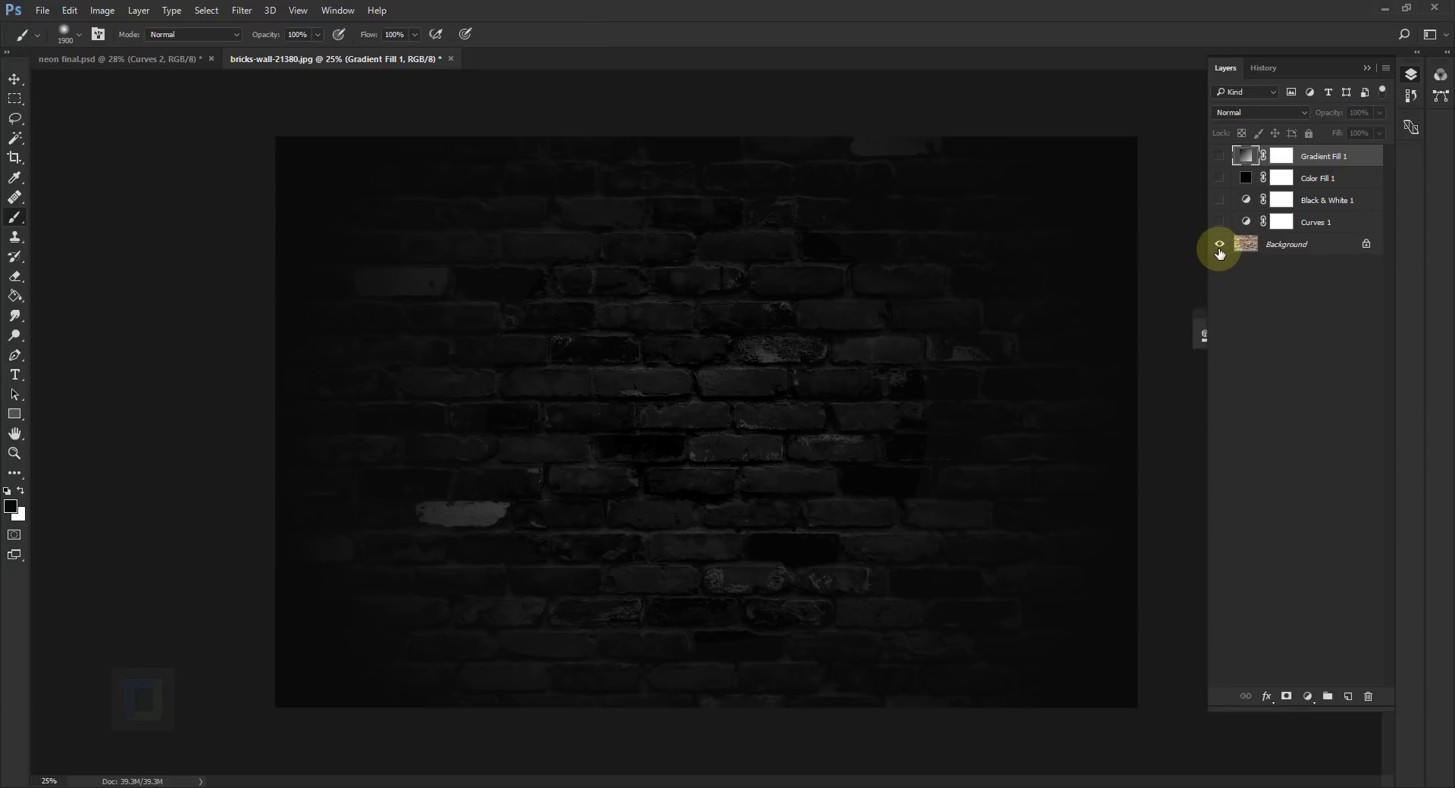
{"action": "left_click", "coordinate": [1218, 250], "text": "alt"}
{"action": "left_click", "coordinate": [1219, 250], "text": "alt"}
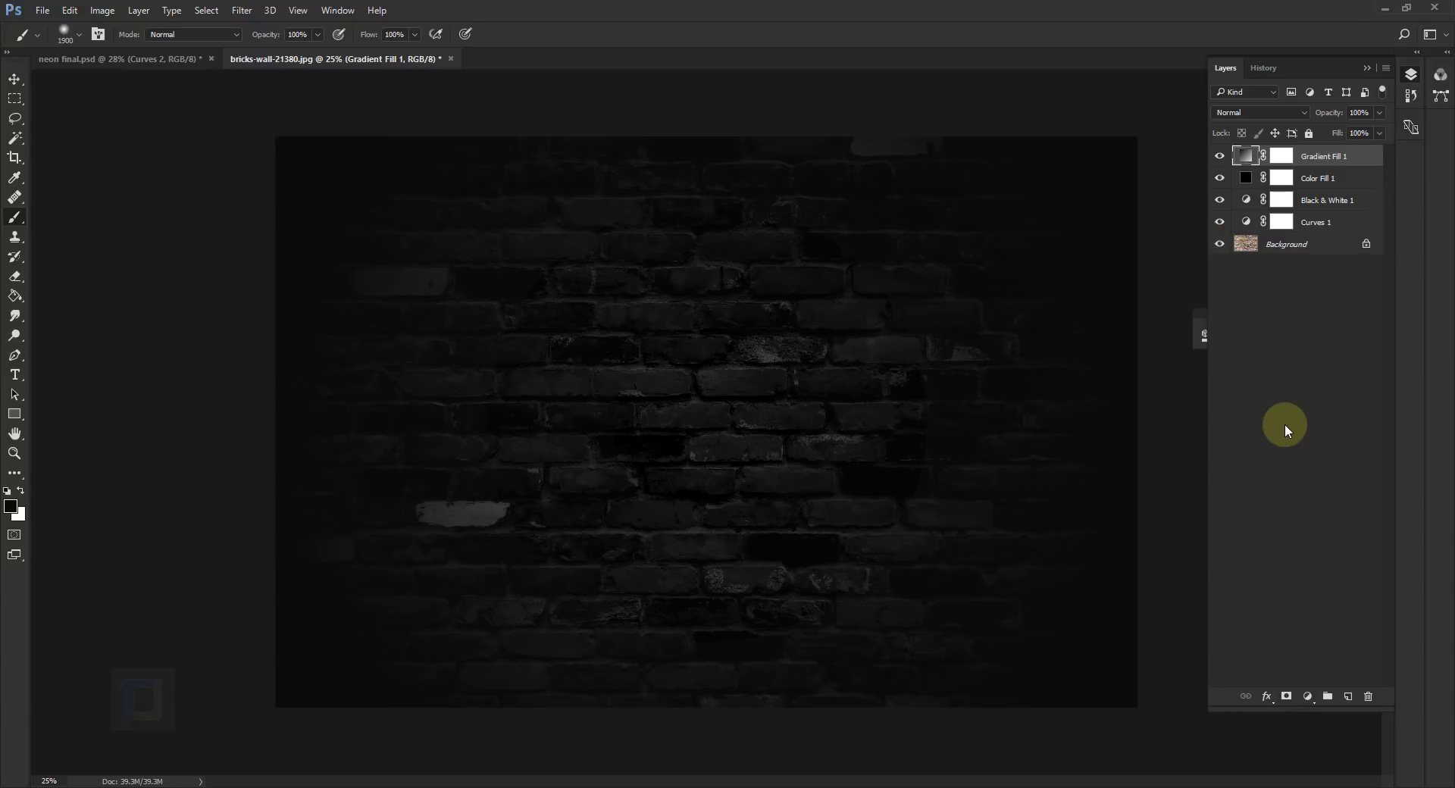
- Add the text "EMINEM" in the Beon font near the middle of the wall
{"action": "left_click", "coordinate": [15, 374]}
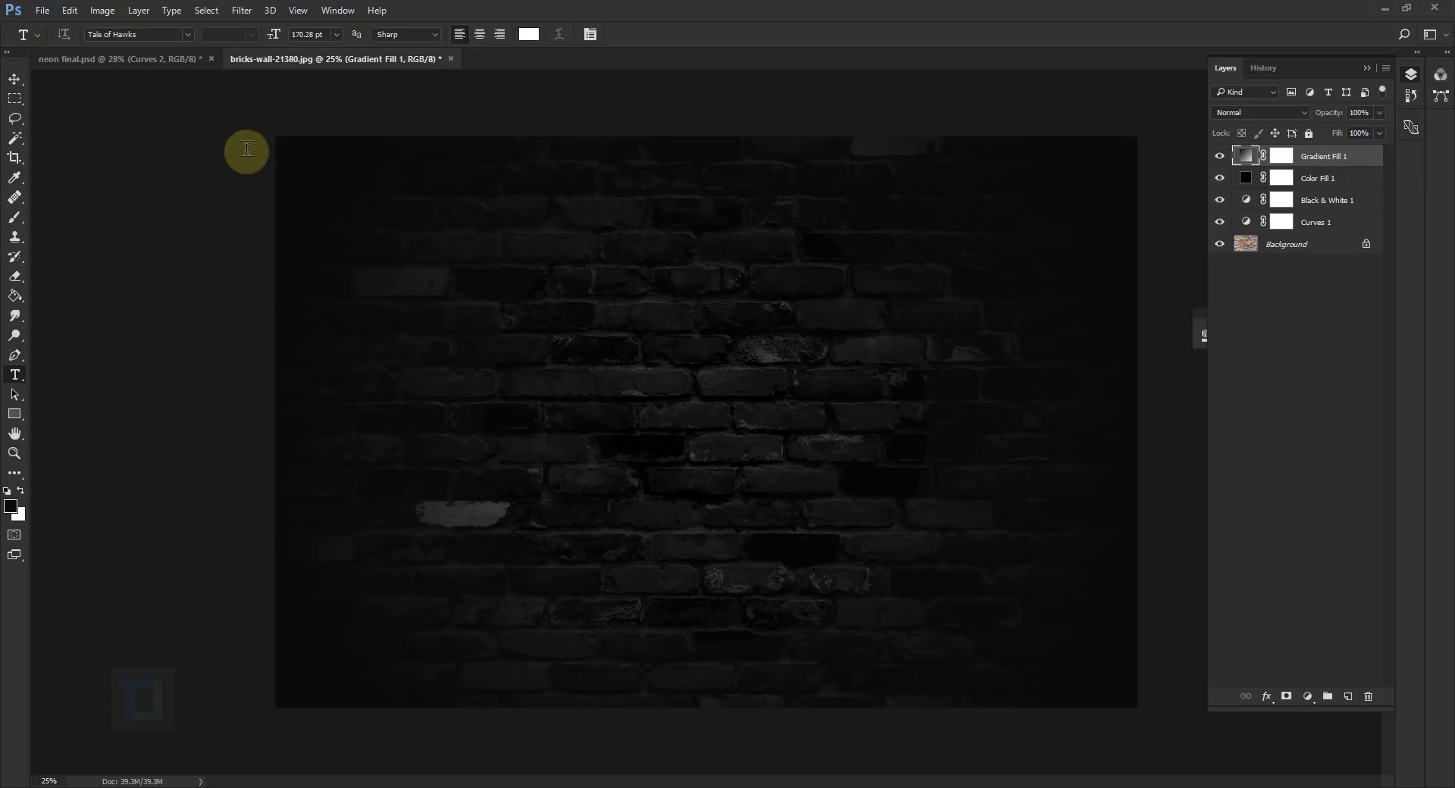
{"action": "left_click", "coordinate": [188, 35]}
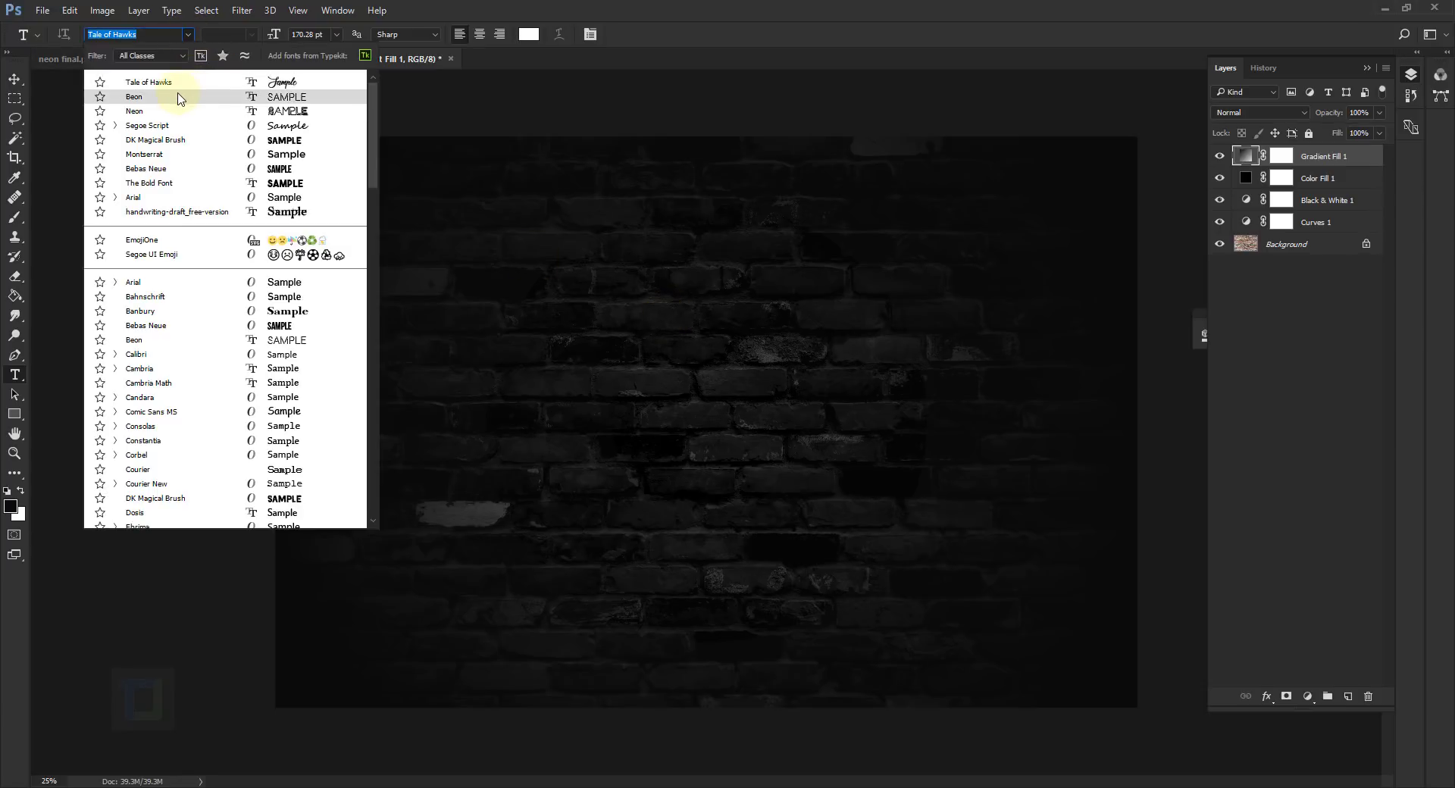
{"action": "left_click", "coordinate": [173, 97]}
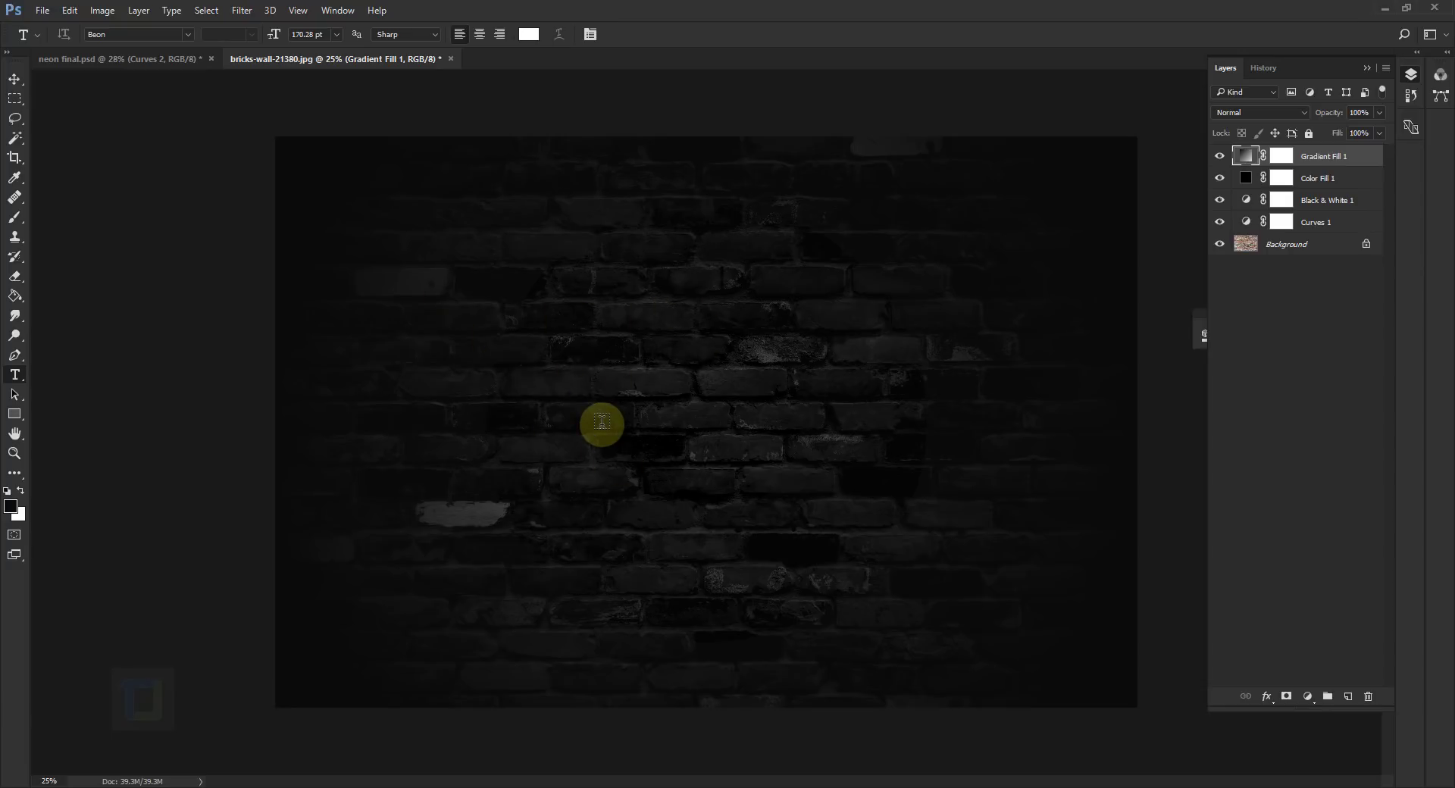
{"action": "left_click", "coordinate": [606, 378]}
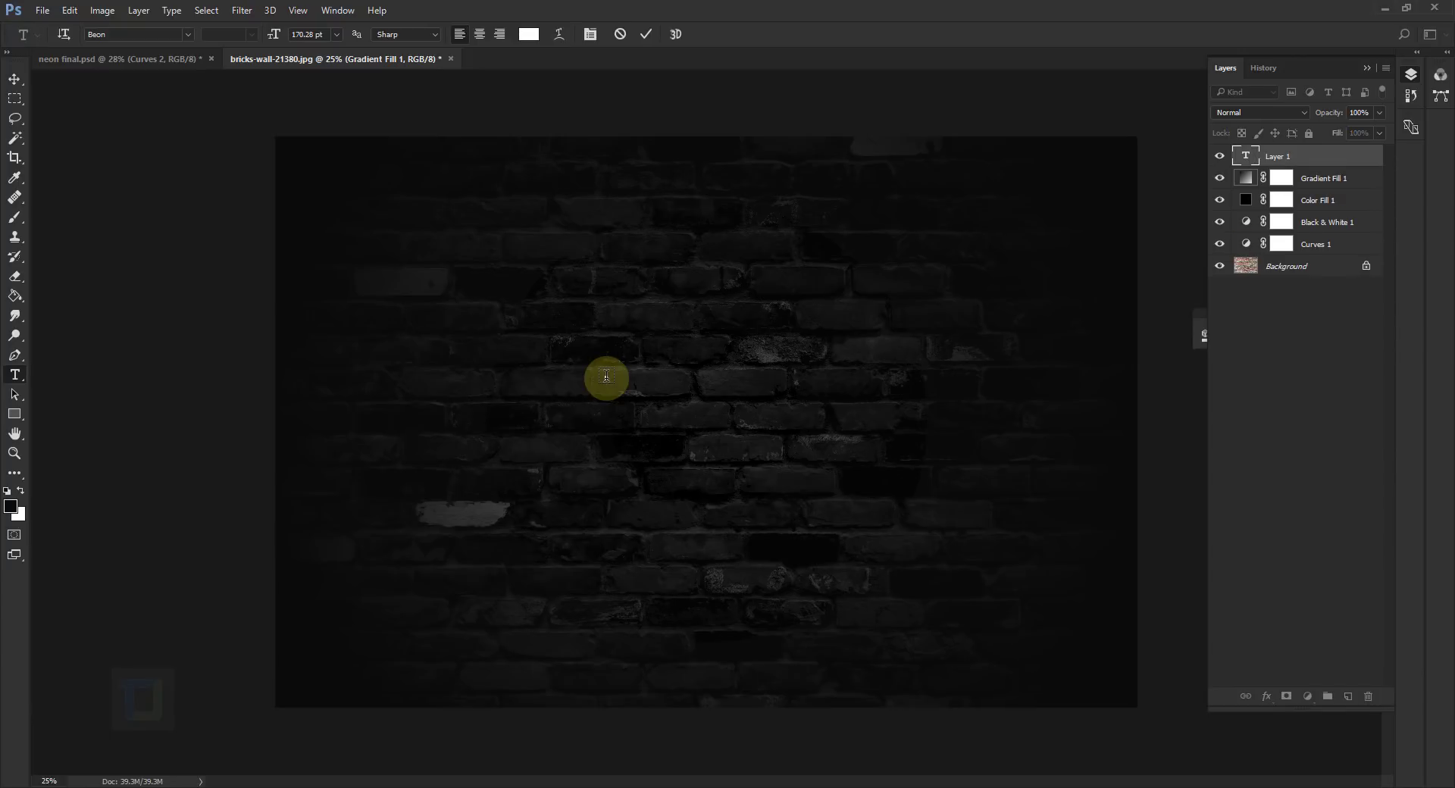
{"action": "type", "text": "EMINEM"}
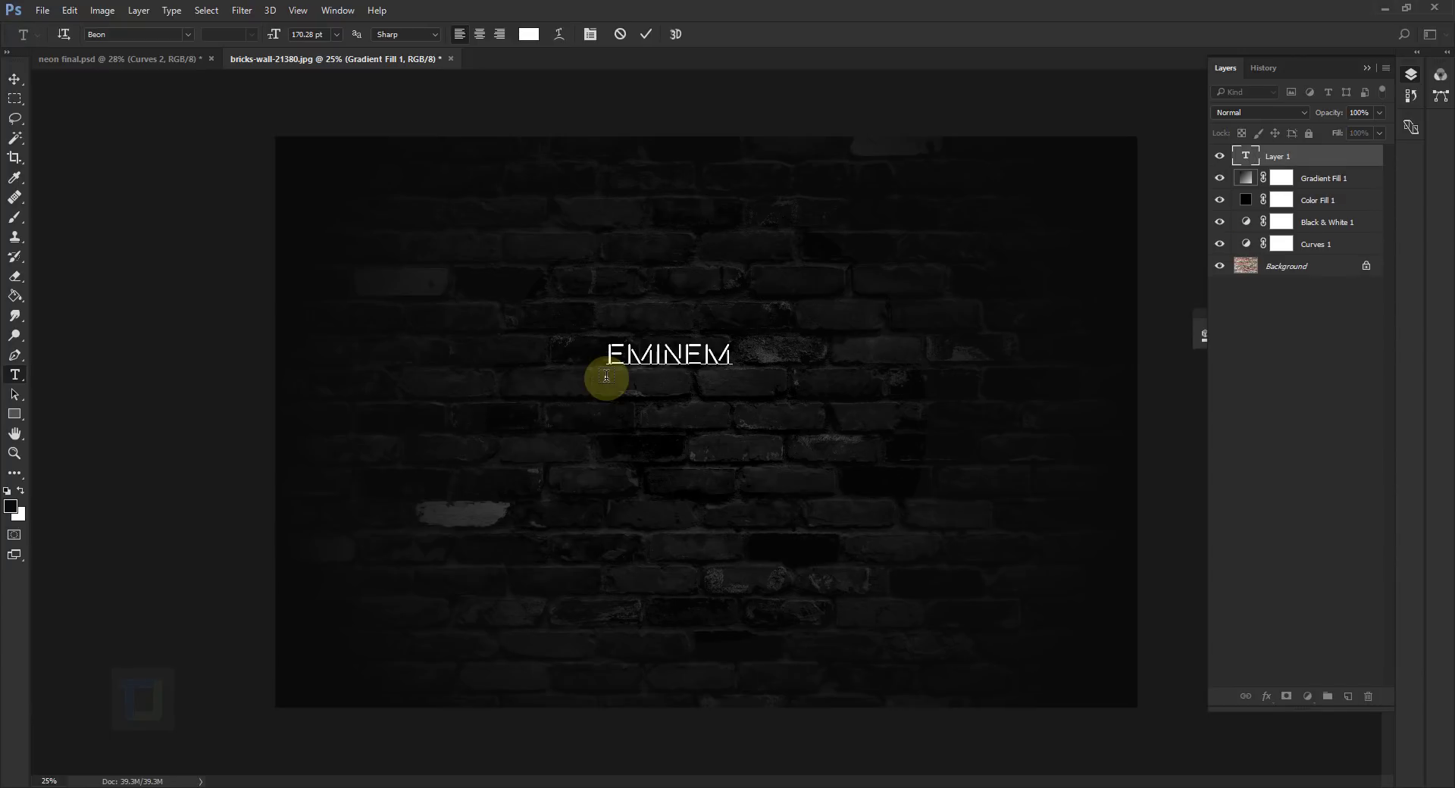
{"action": "left_click", "coordinate": [646, 34]}
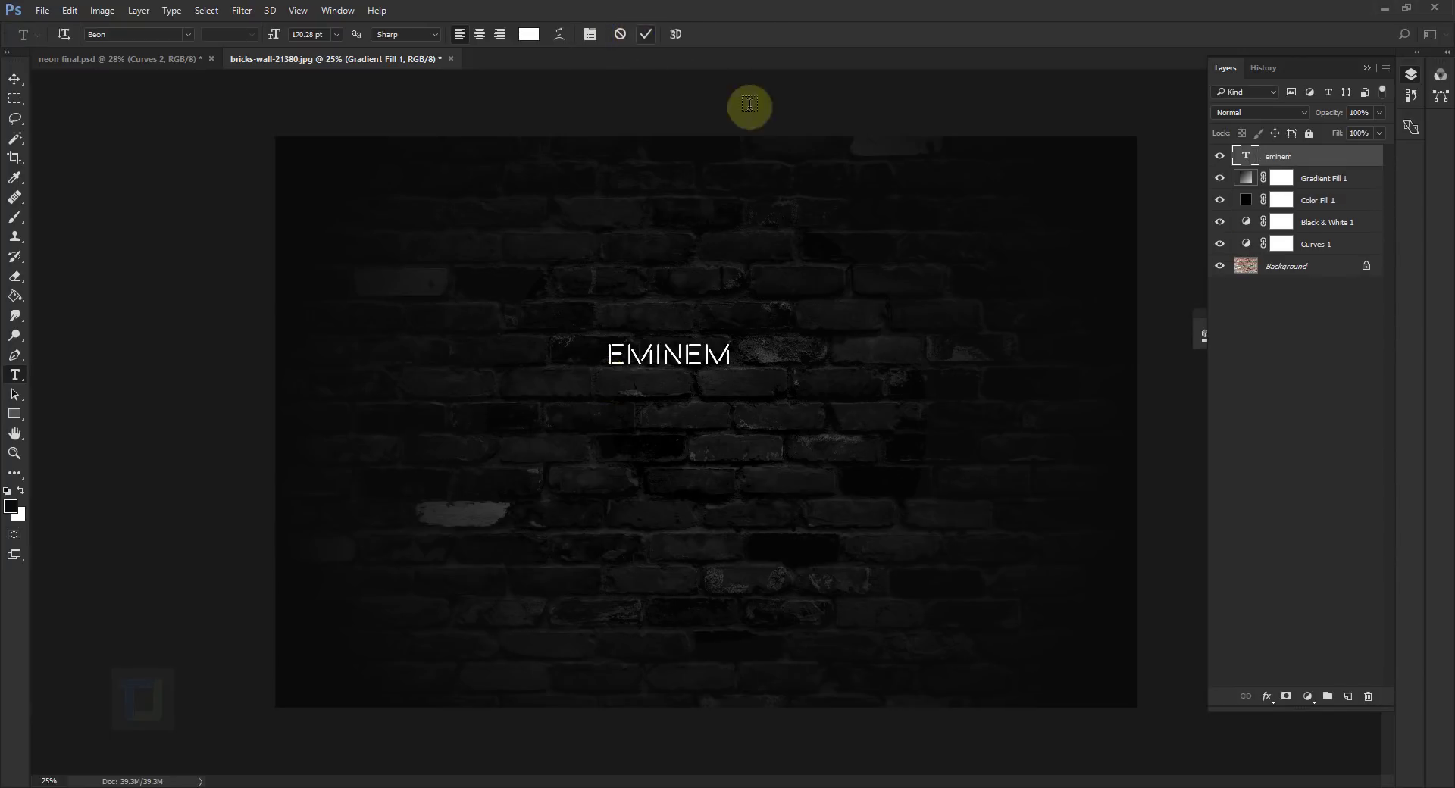
- Scale the EMINEM text proportionally to about 285% and centre it horizontally on the wall
{"action": "key", "text": "ctrl+t"}
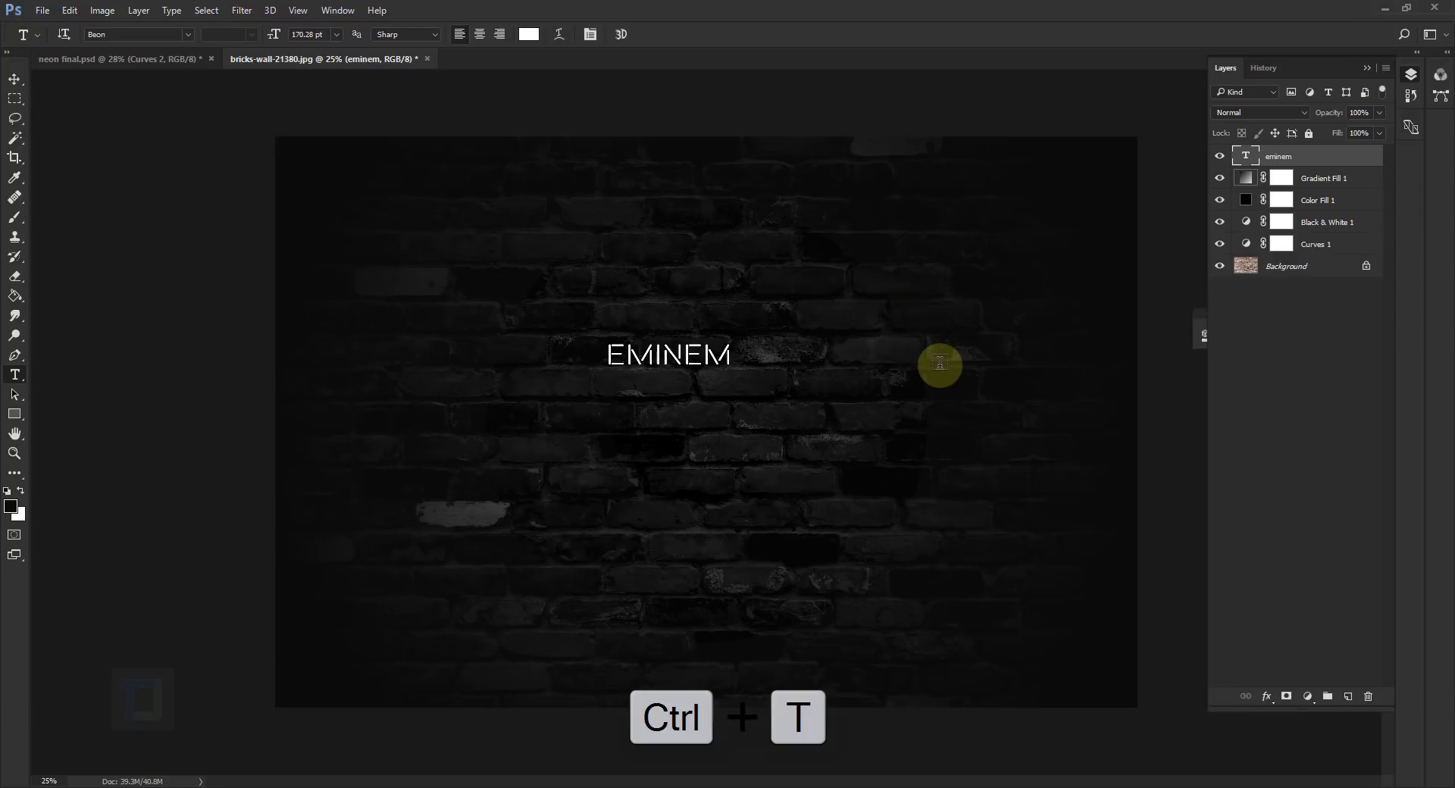
{"action": "left_click_drag", "start_coordinate": [759, 393], "coordinate": [951, 509]}
{"action": "left_click_drag", "start_coordinate": [810, 367], "coordinate": [779, 374]}
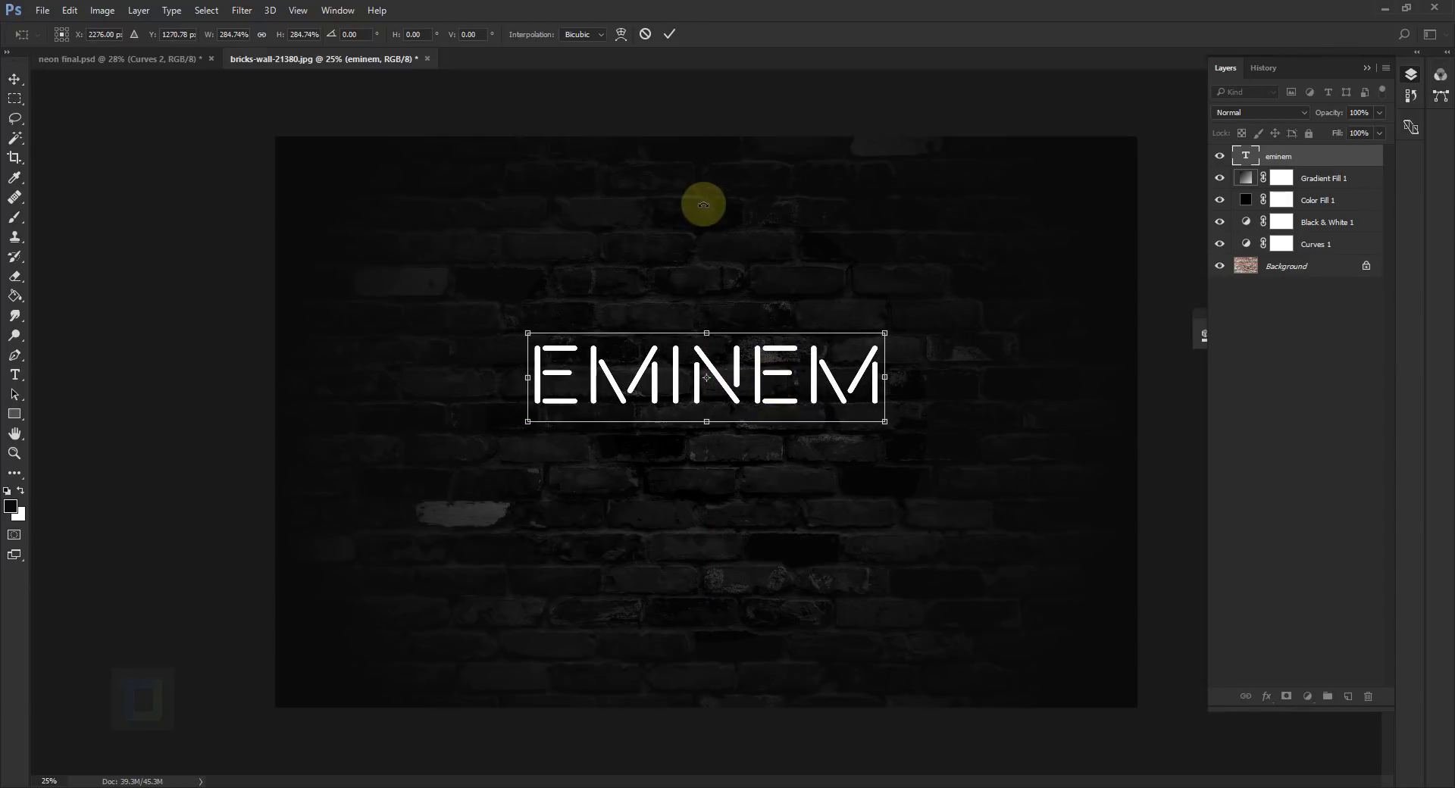
{"action": "left_click", "coordinate": [670, 35]}
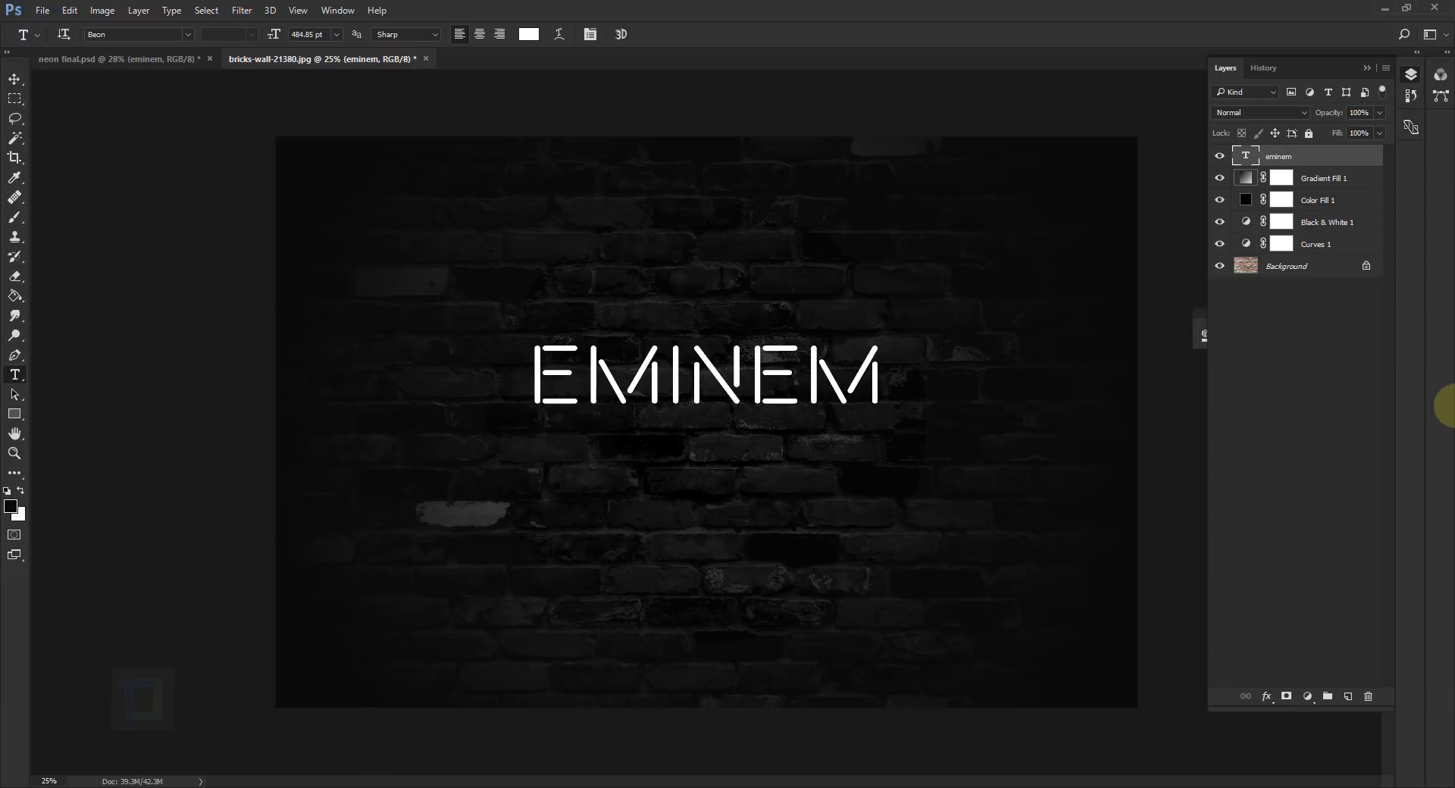
- Set the EMINEM text's colour to cyan, hex 00fcfe
{"action": "double_click", "coordinate": [1243, 155]}
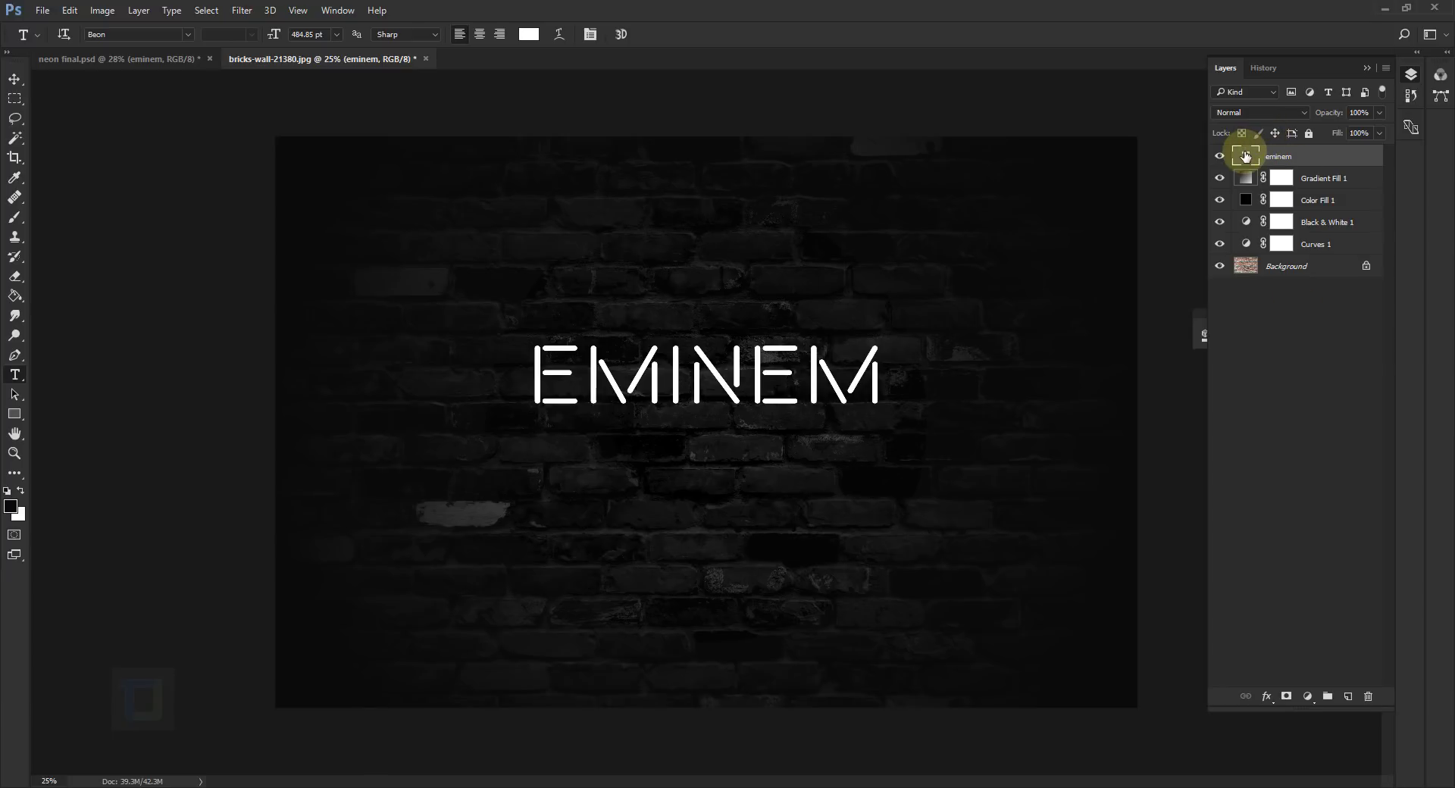
{"action": "left_click", "coordinate": [535, 28]}
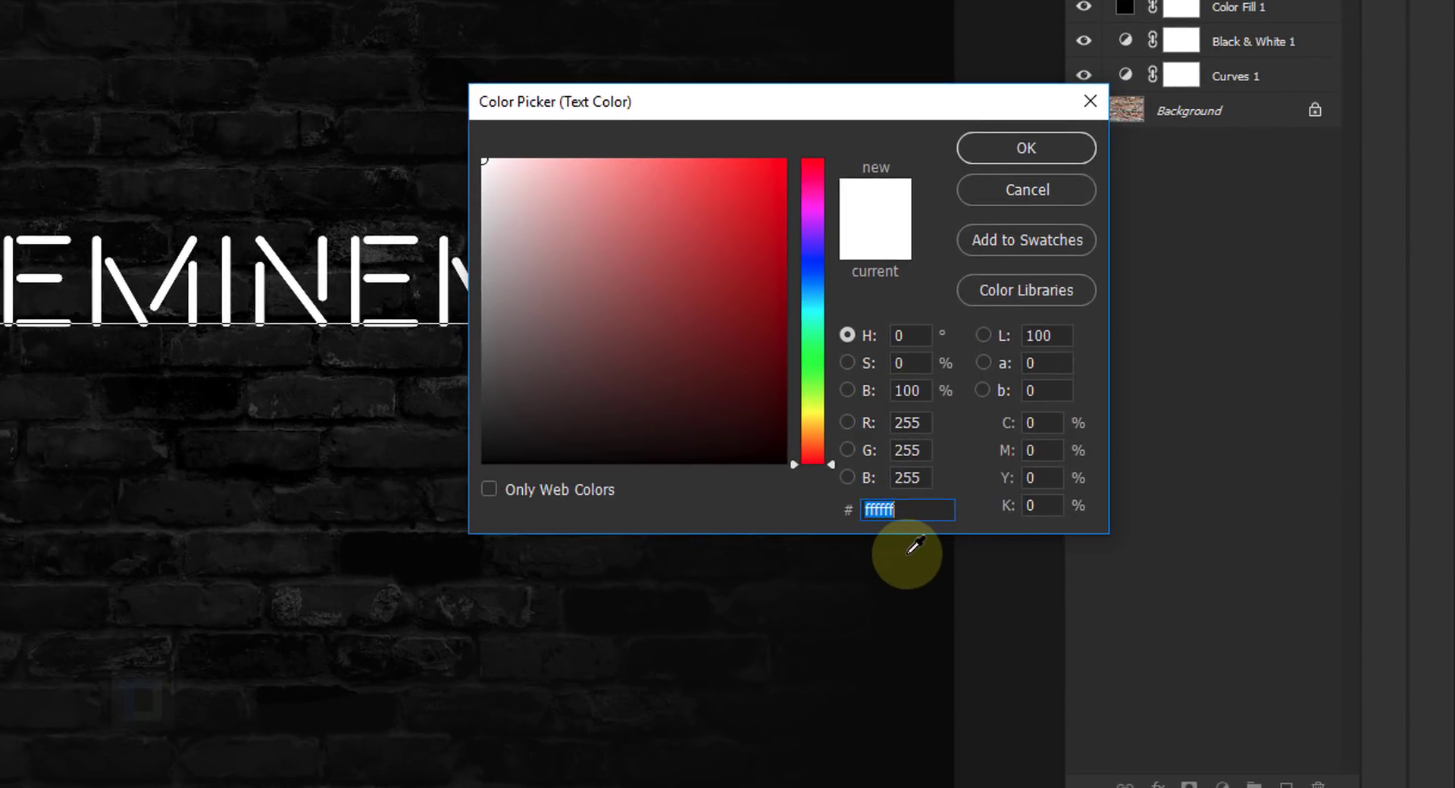
{"action": "type", "text": "00fcfe"}
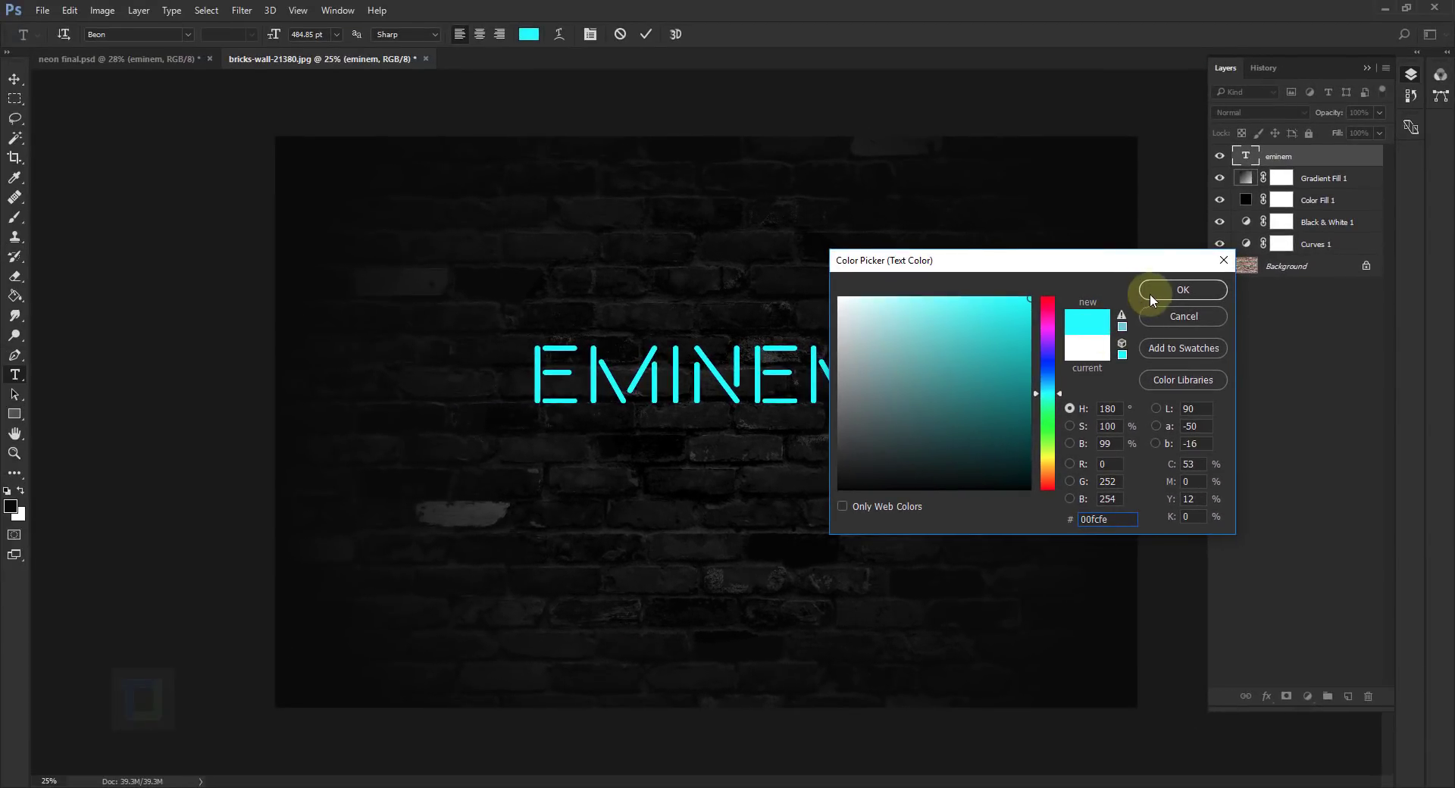
{"action": "left_click", "coordinate": [1000, 152]}
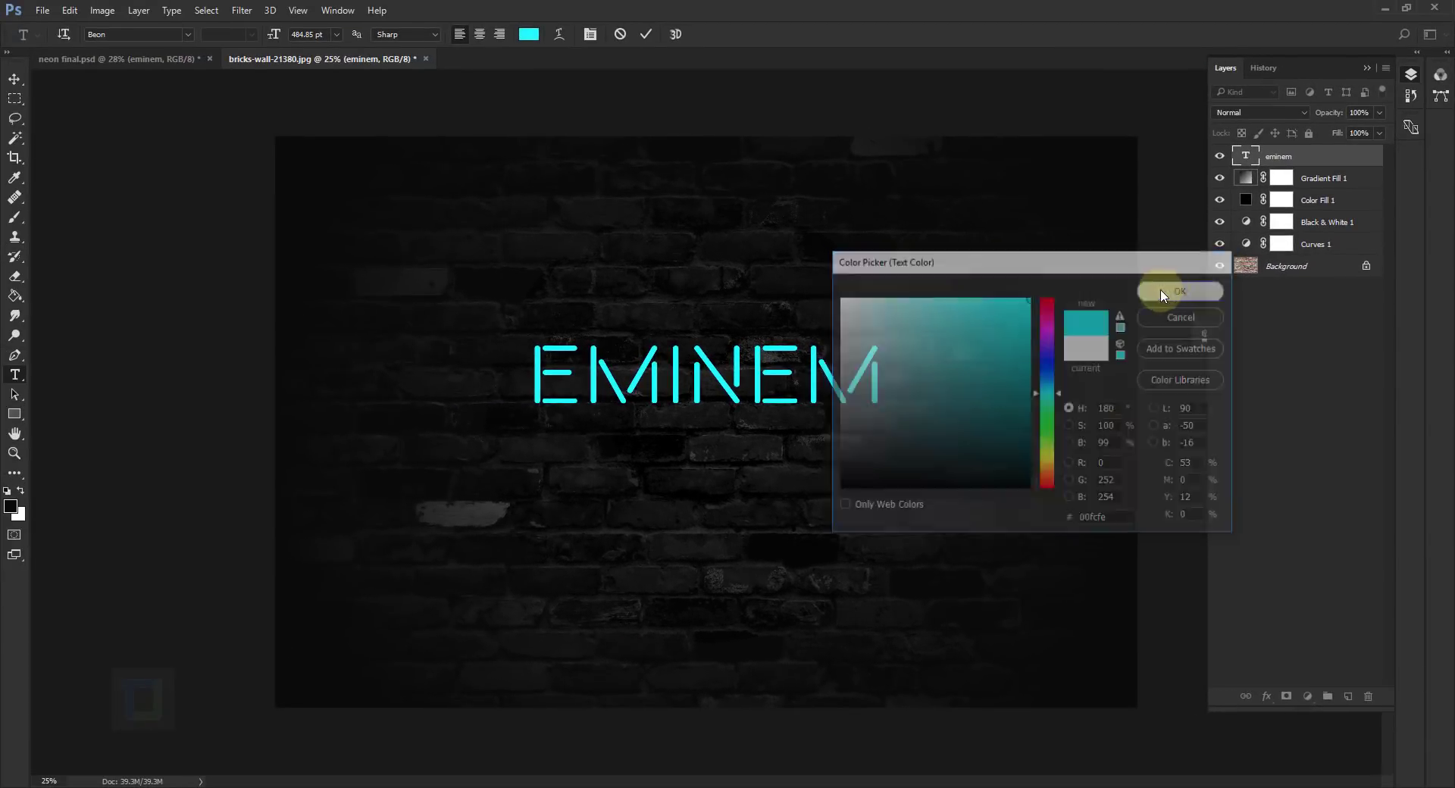
{"action": "left_click", "coordinate": [1331, 160]}
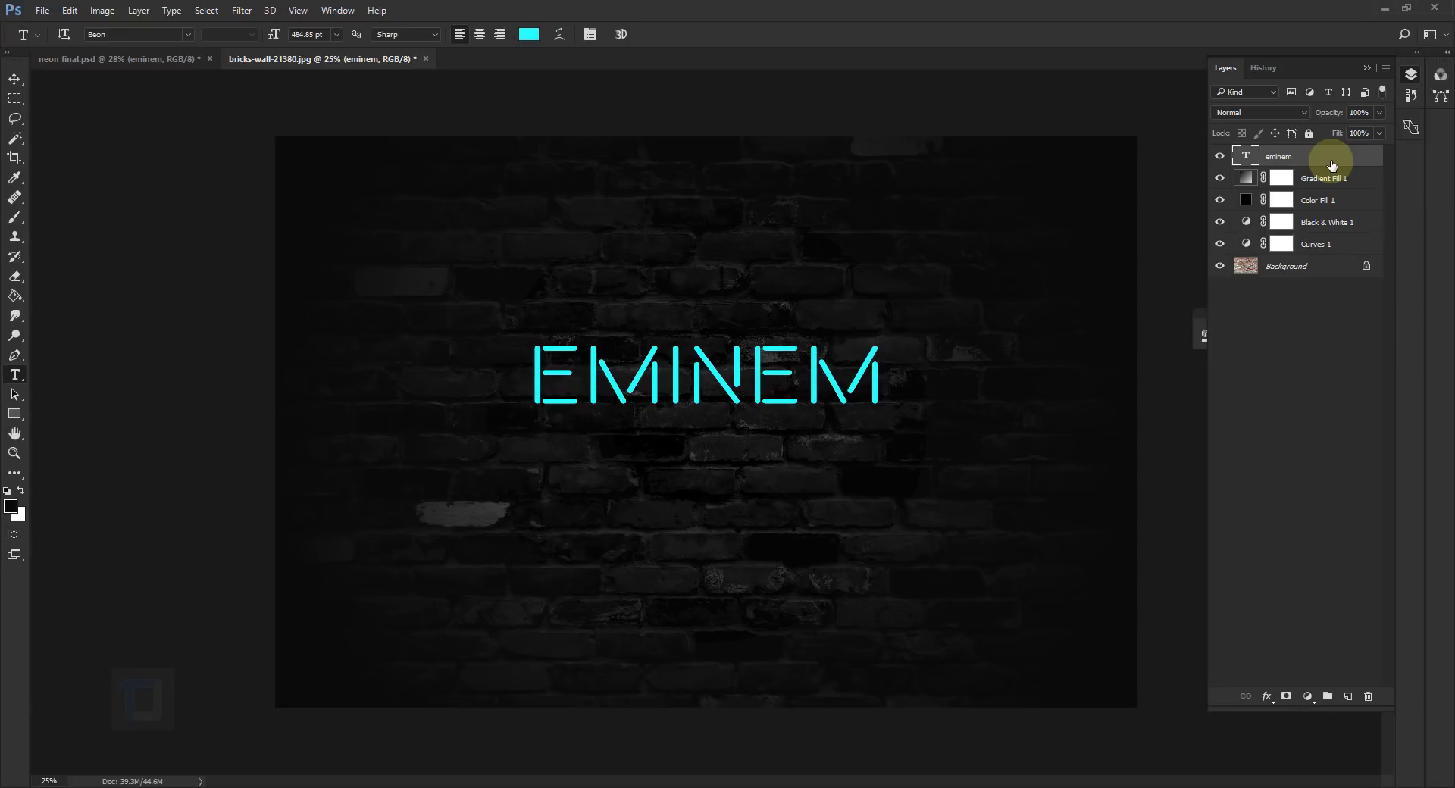
- Add a Bevel & Emboss effect to the EMINEM text layer and open its settings
{"action": "right_click", "coordinate": [1332, 161]}
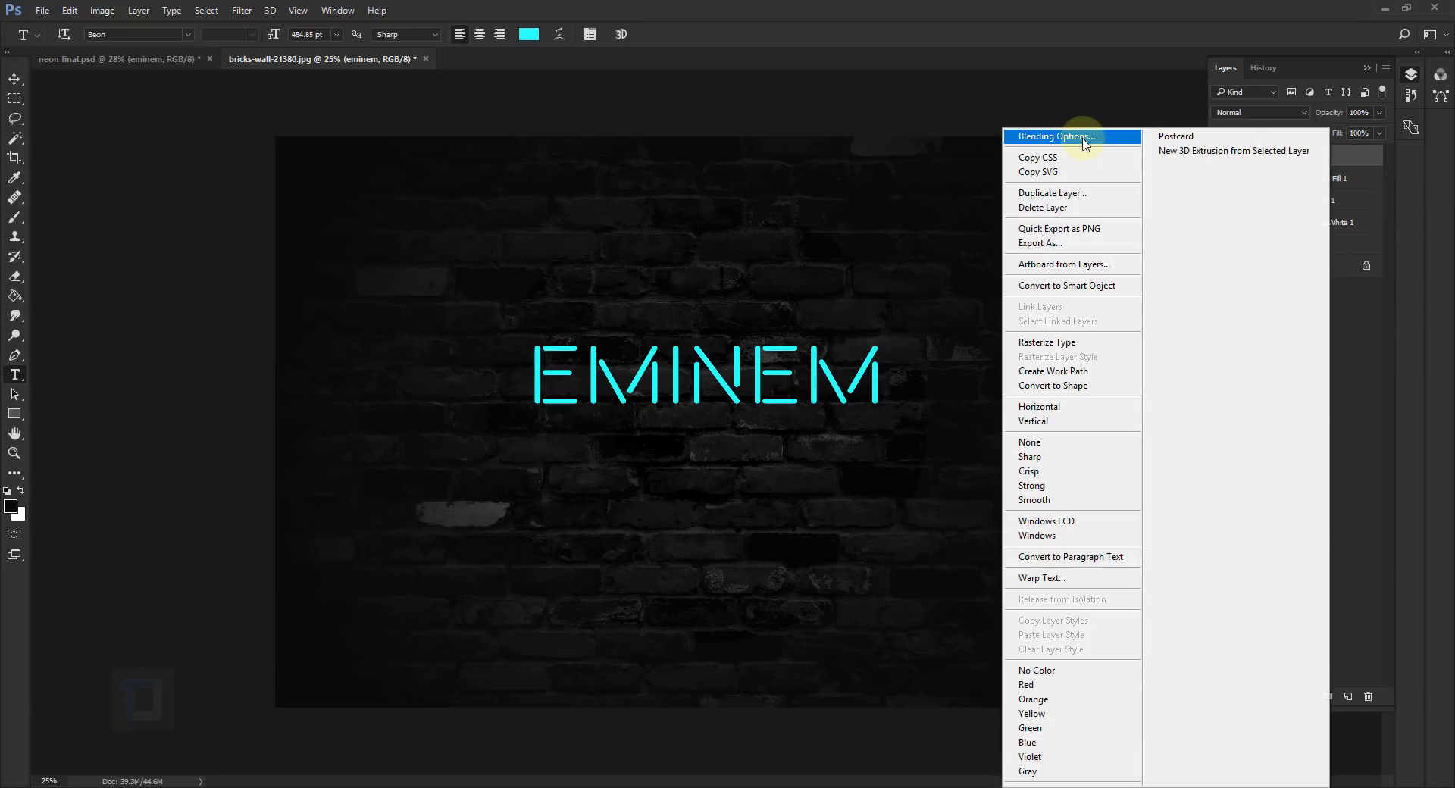
{"action": "left_click", "coordinate": [1082, 138]}
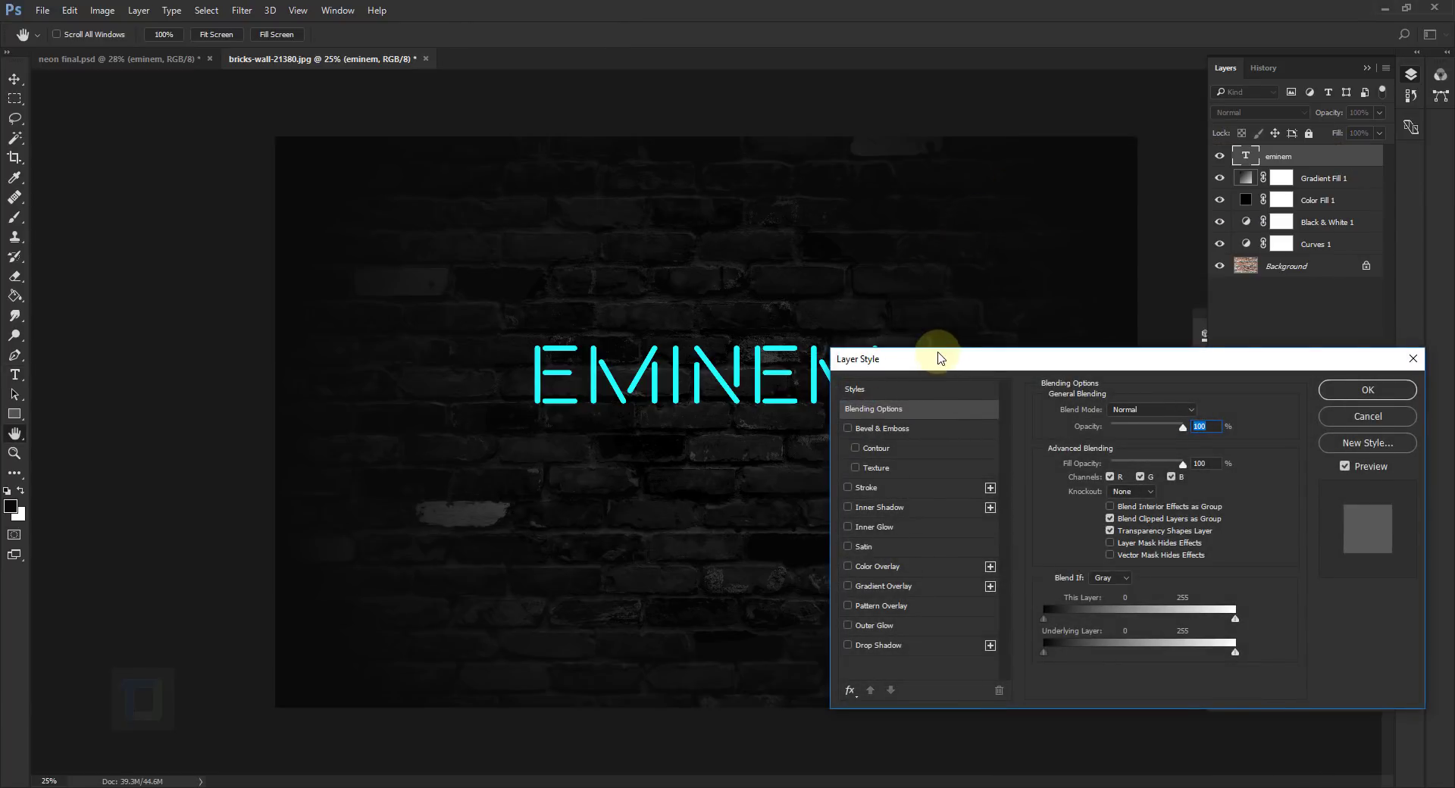
{"action": "left_click_drag", "start_coordinate": [939, 355], "coordinate": [1036, 208]}
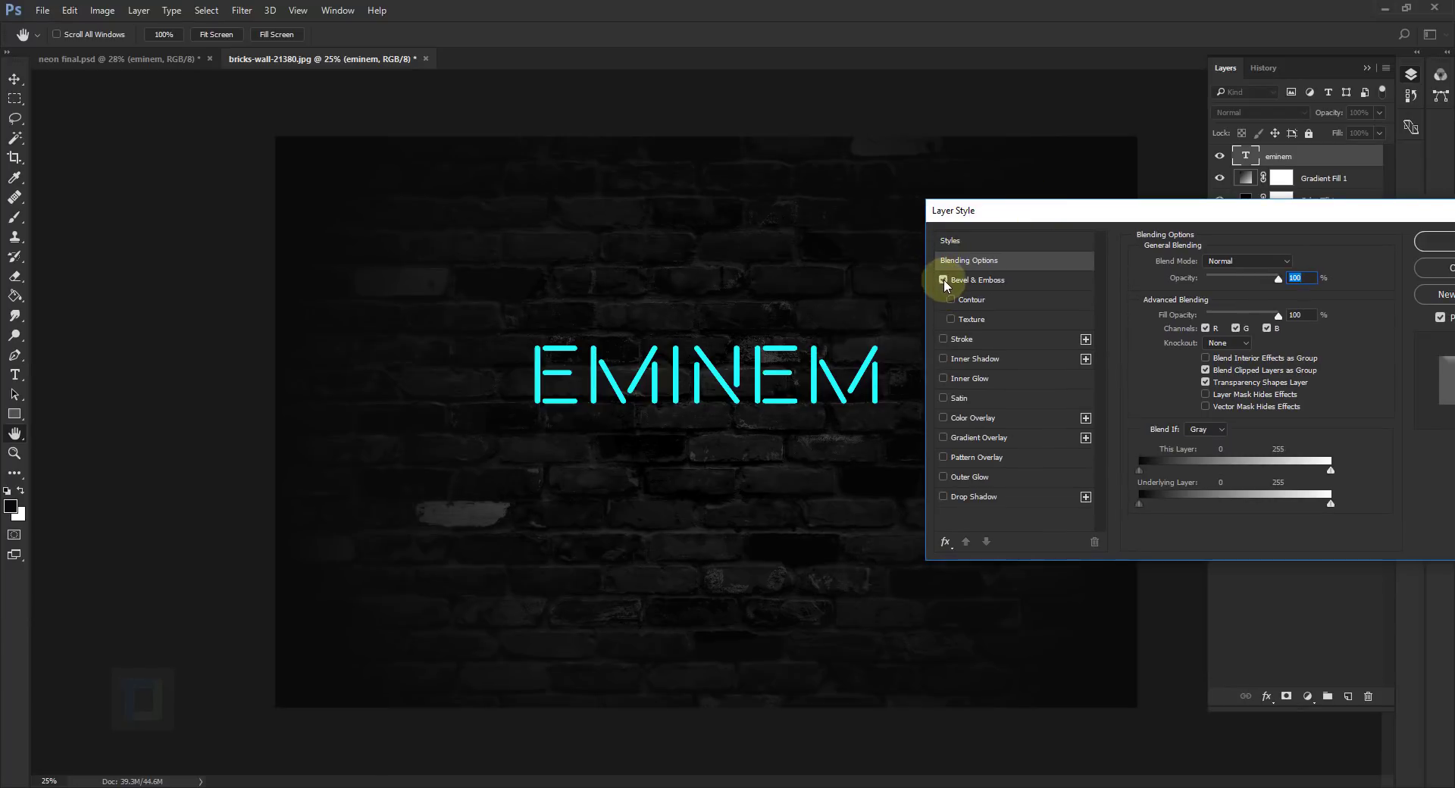
{"action": "left_click", "coordinate": [943, 281]}
{"action": "left_click", "coordinate": [981, 280]}
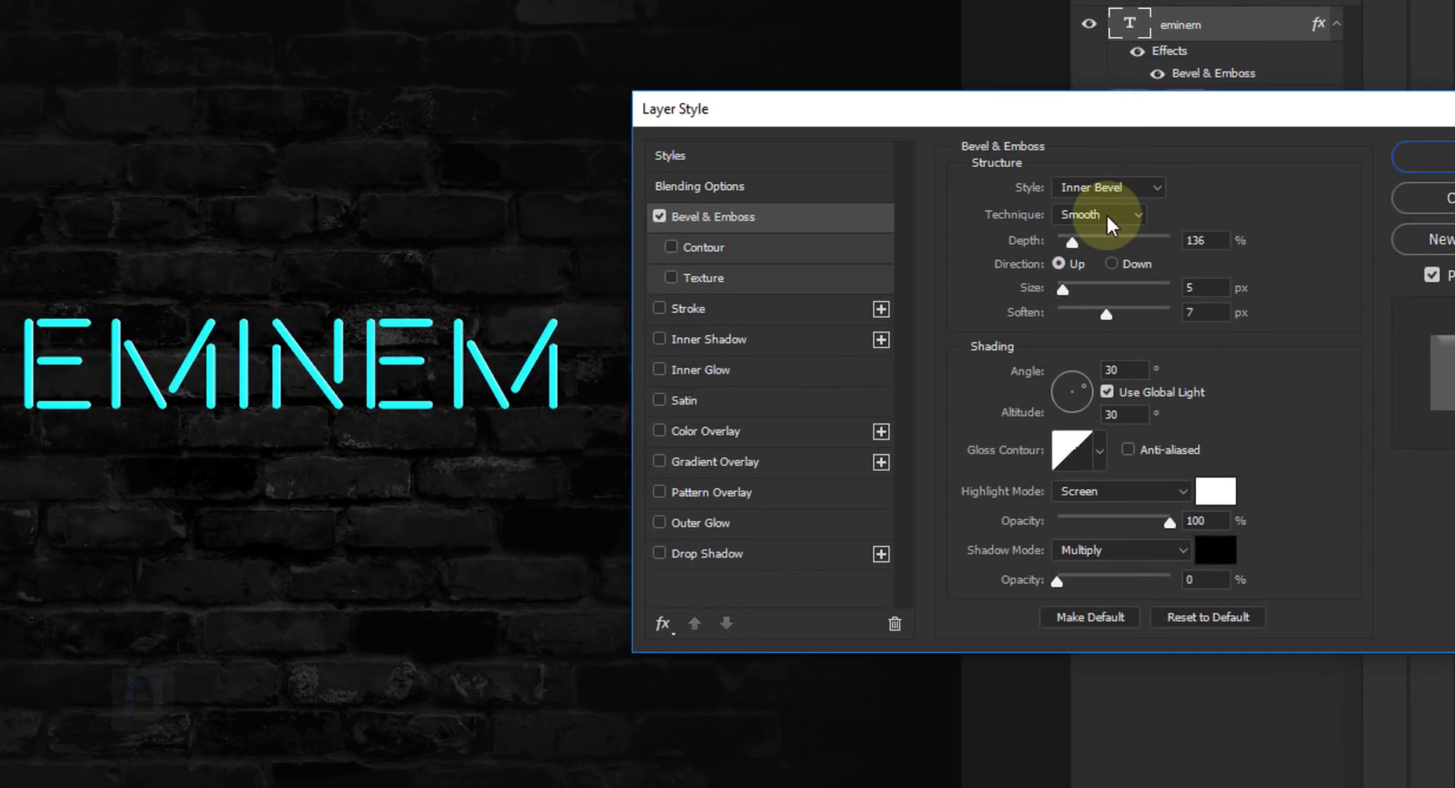
- Set the bevel's depth to 272%, size to 27 px and soften to 5 px, with Screen as the highlight mode
{"action": "left_click_drag", "start_coordinate": [1211, 241], "coordinate": [1084, 239]}
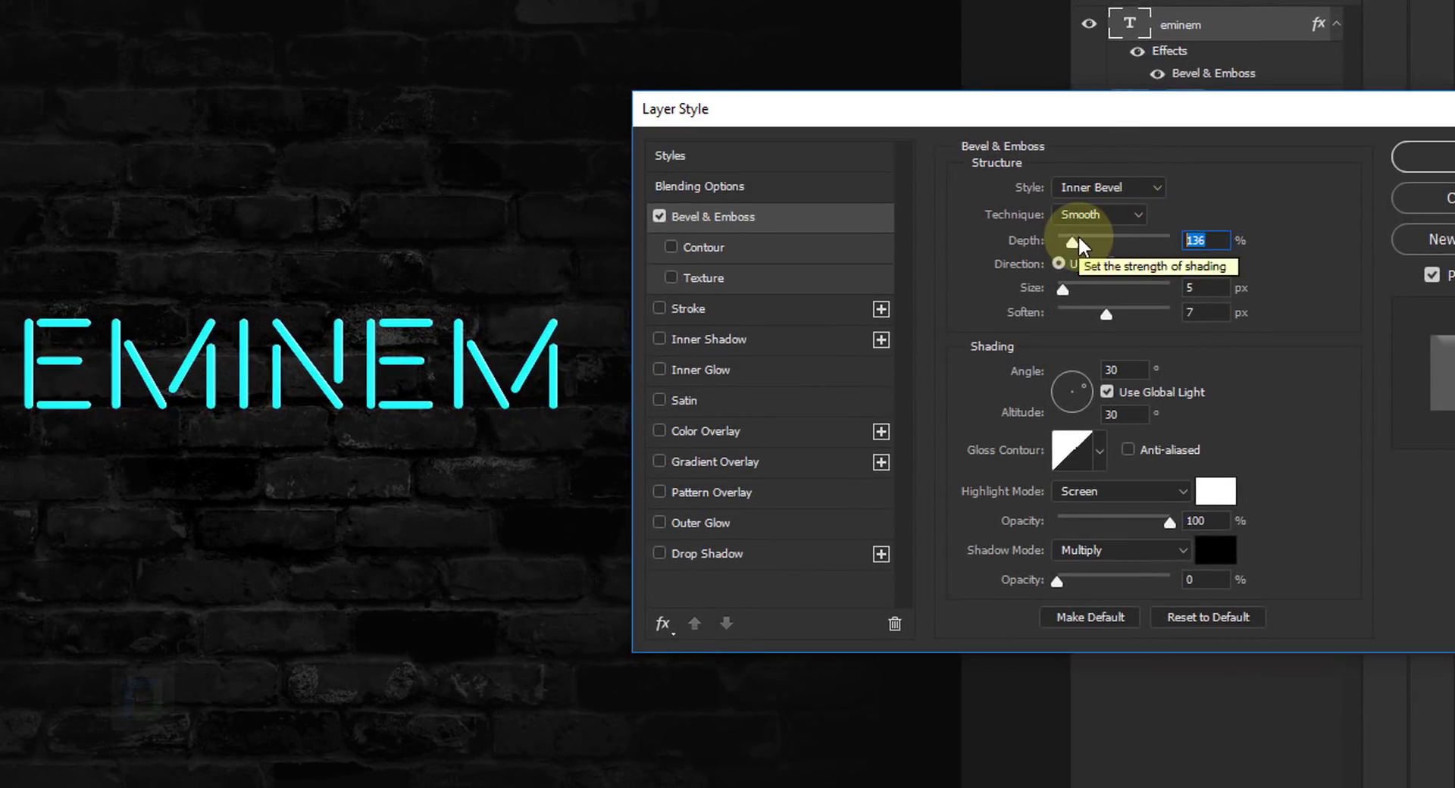
{"action": "type", "text": "272"}
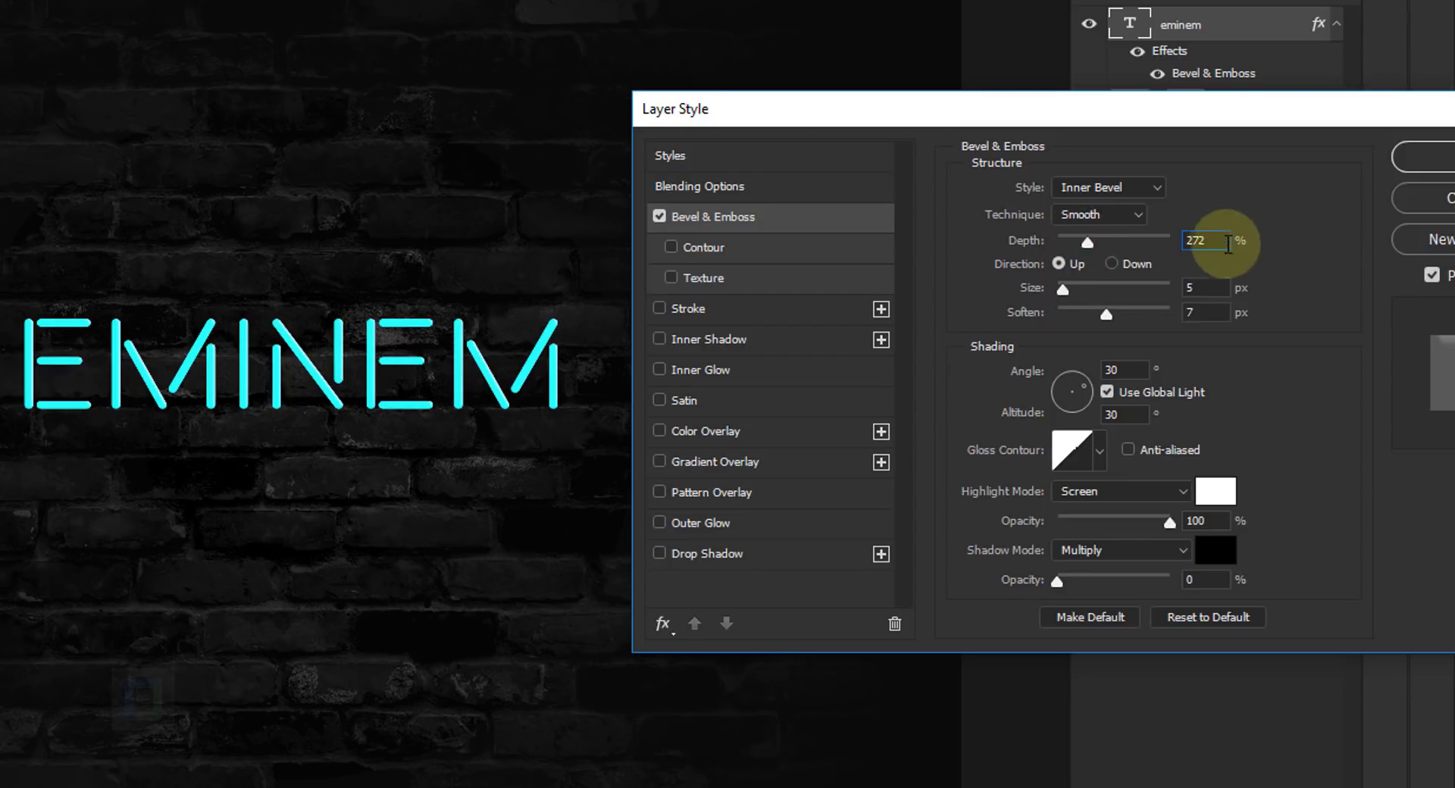
{"action": "left_click_drag", "start_coordinate": [1213, 288], "coordinate": [1099, 286]}
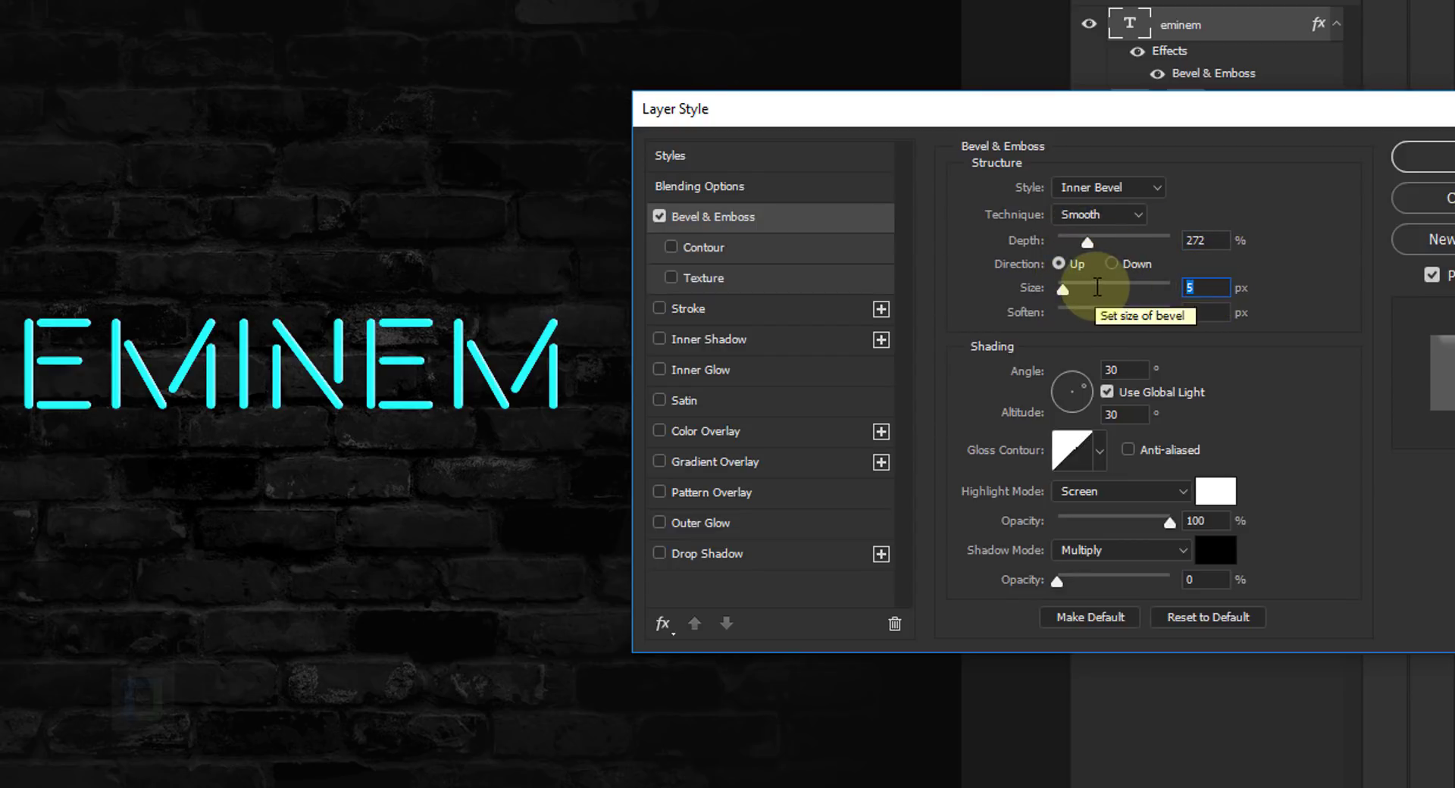
{"action": "type", "text": "27"}
{"action": "key", "text": "Tab"}
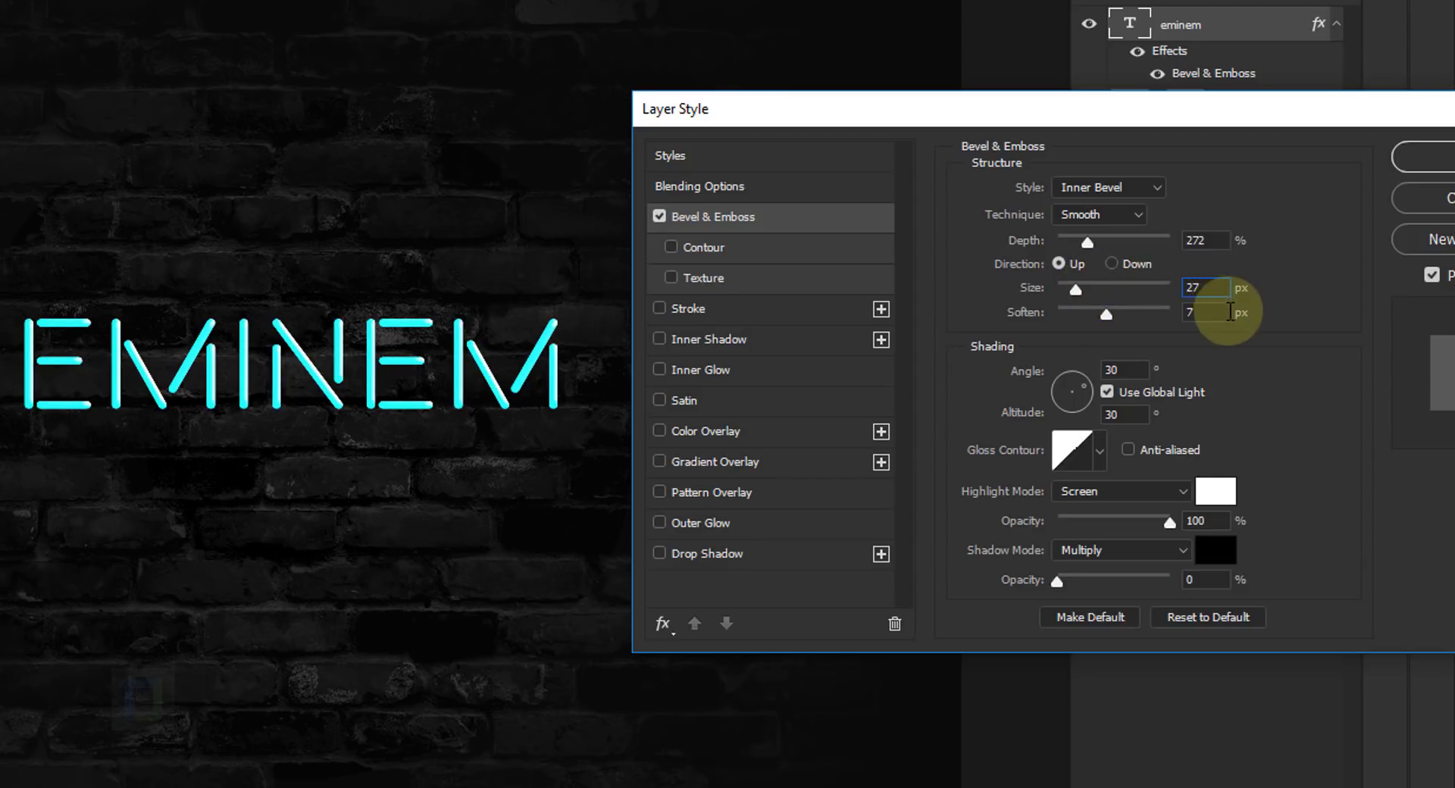
{"action": "type", "text": "5"}
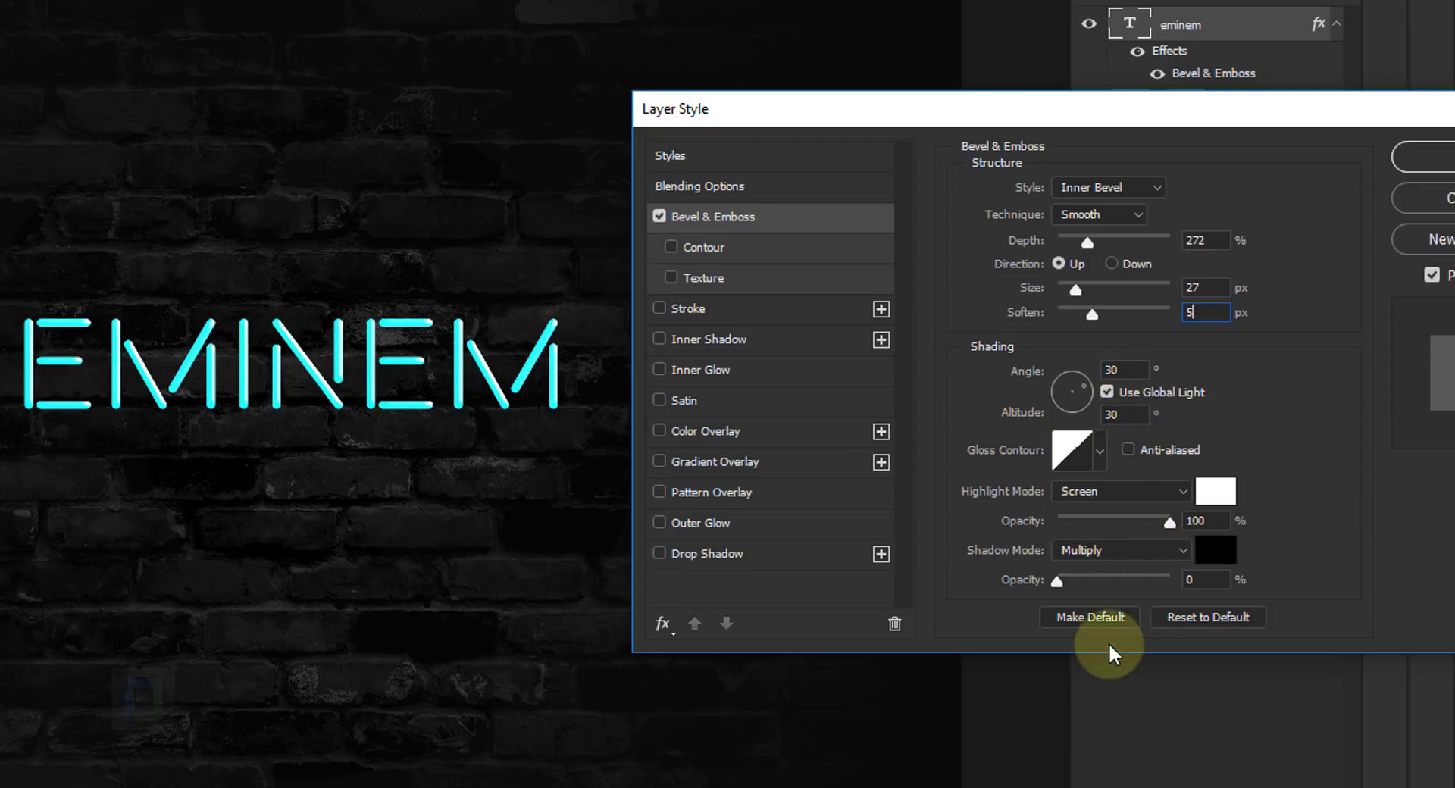
{"action": "left_click", "coordinate": [1086, 490]}
{"action": "left_click", "coordinate": [1086, 489]}
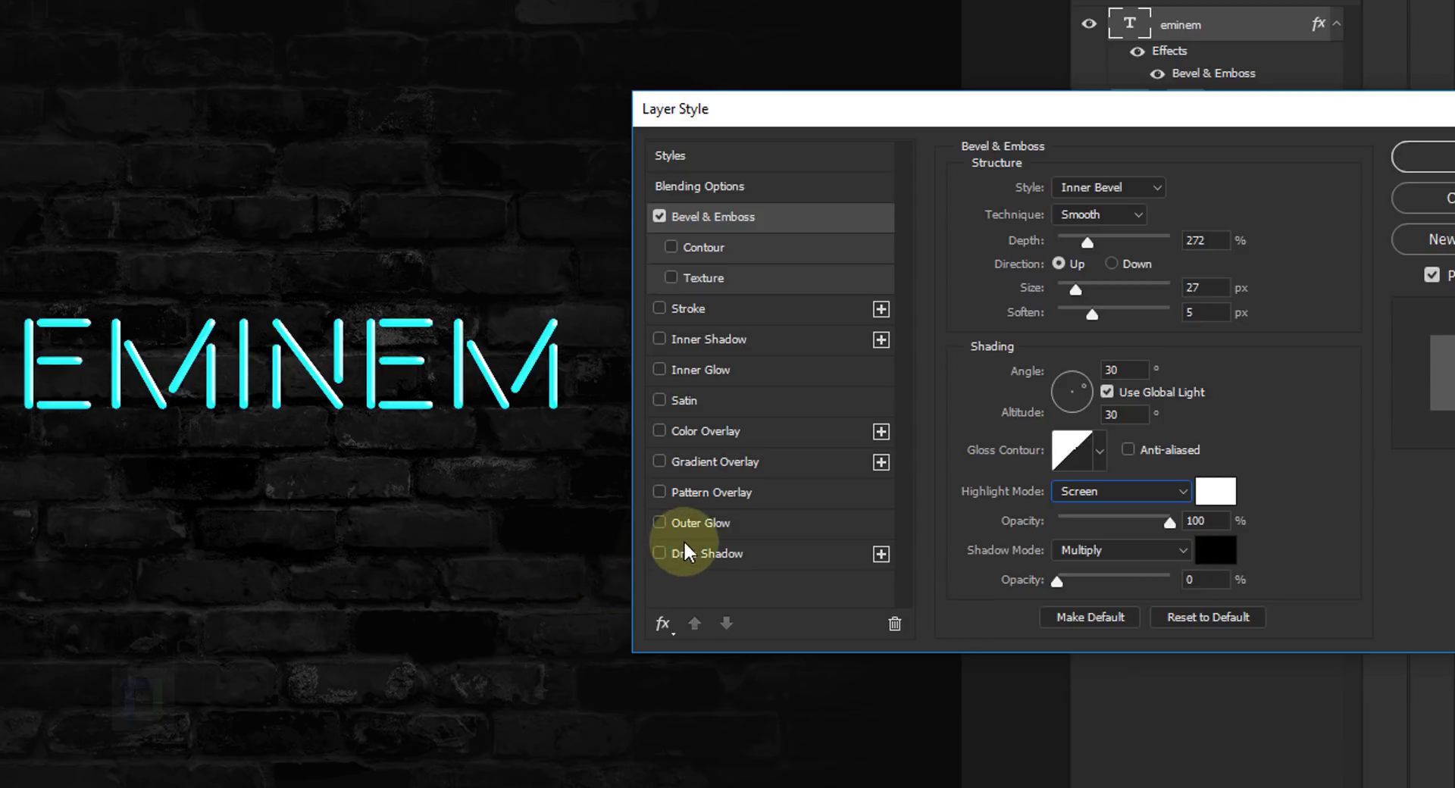
- Add a drop shadow with a 21 px distance to the EMINEM text and apply the layer style
{"action": "left_click", "coordinate": [659, 553]}
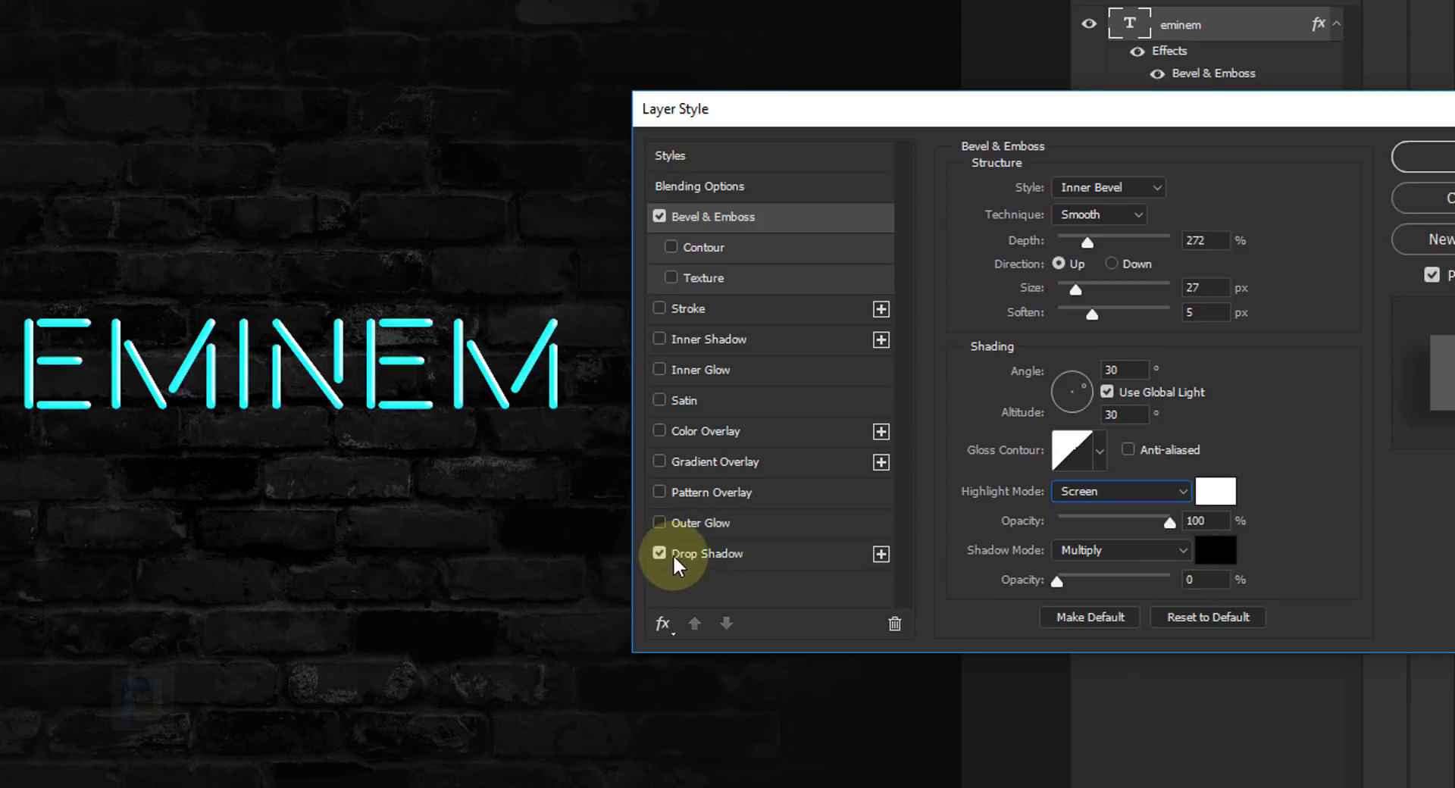
{"action": "left_click", "coordinate": [703, 554]}
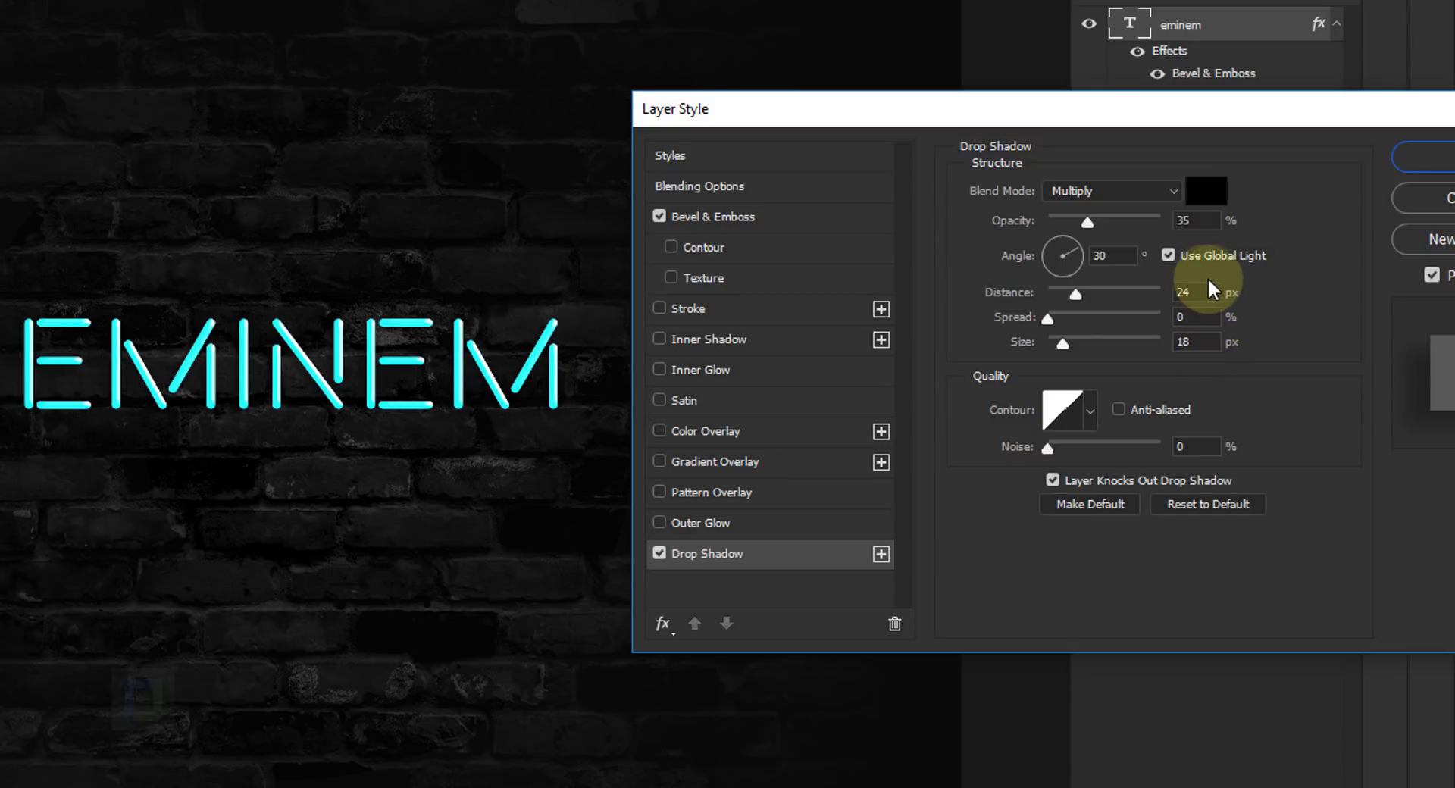
{"action": "left_click", "coordinate": [1194, 292]}
{"action": "type", "text": "21"}
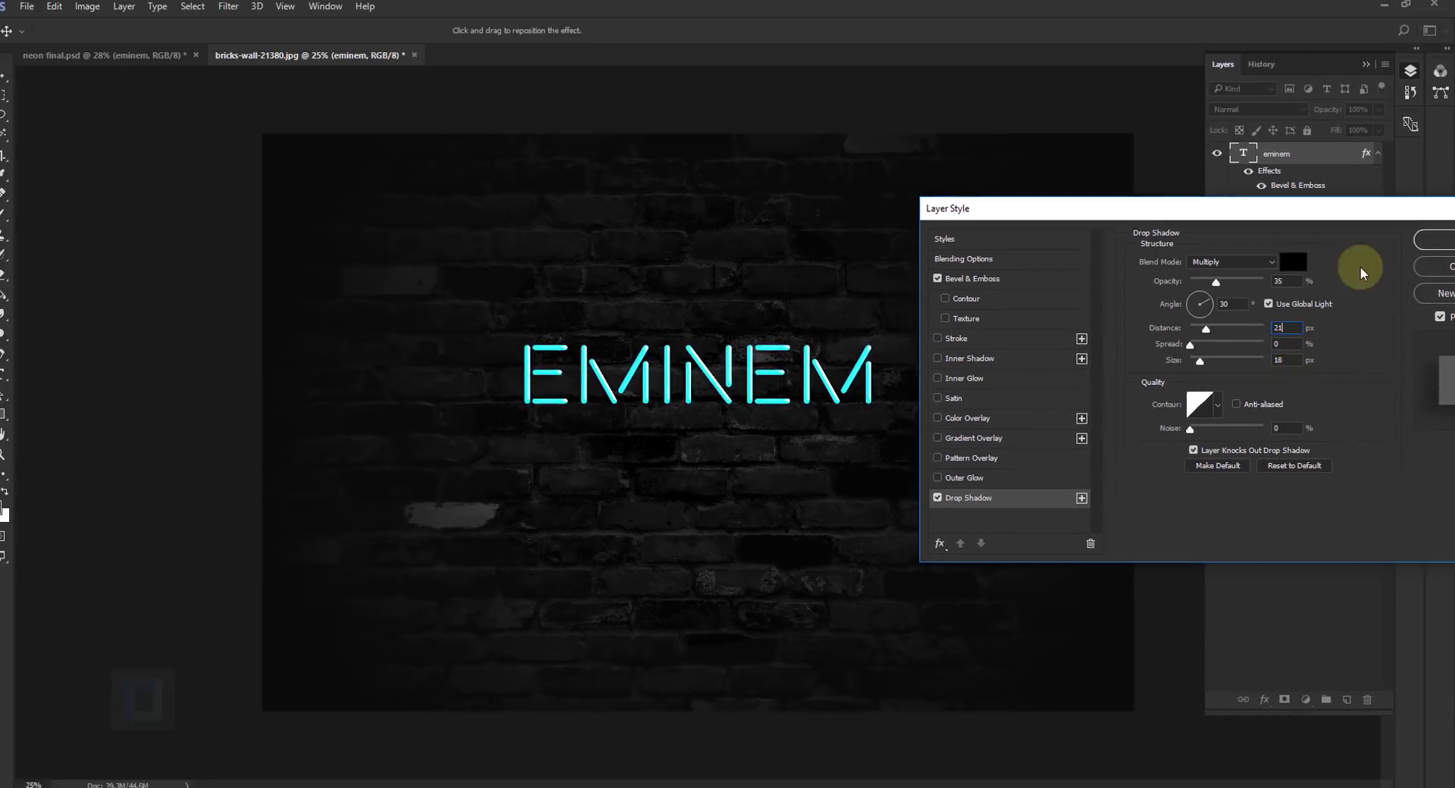
{"action": "left_click", "coordinate": [1435, 247]}
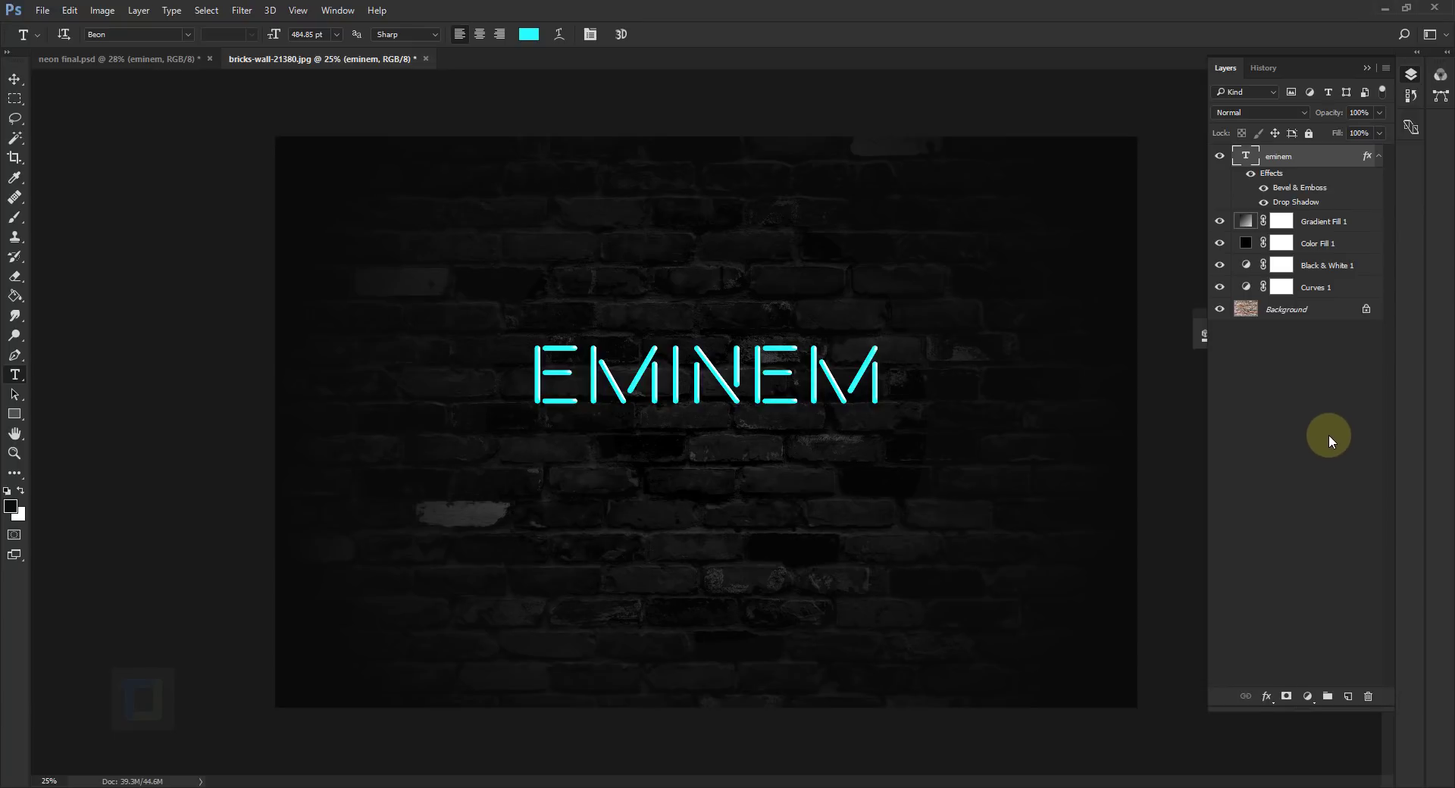
- Duplicate the EMINEM text layer and clear the layer style from the copy
{"action": "key", "text": "ctrl+j"}
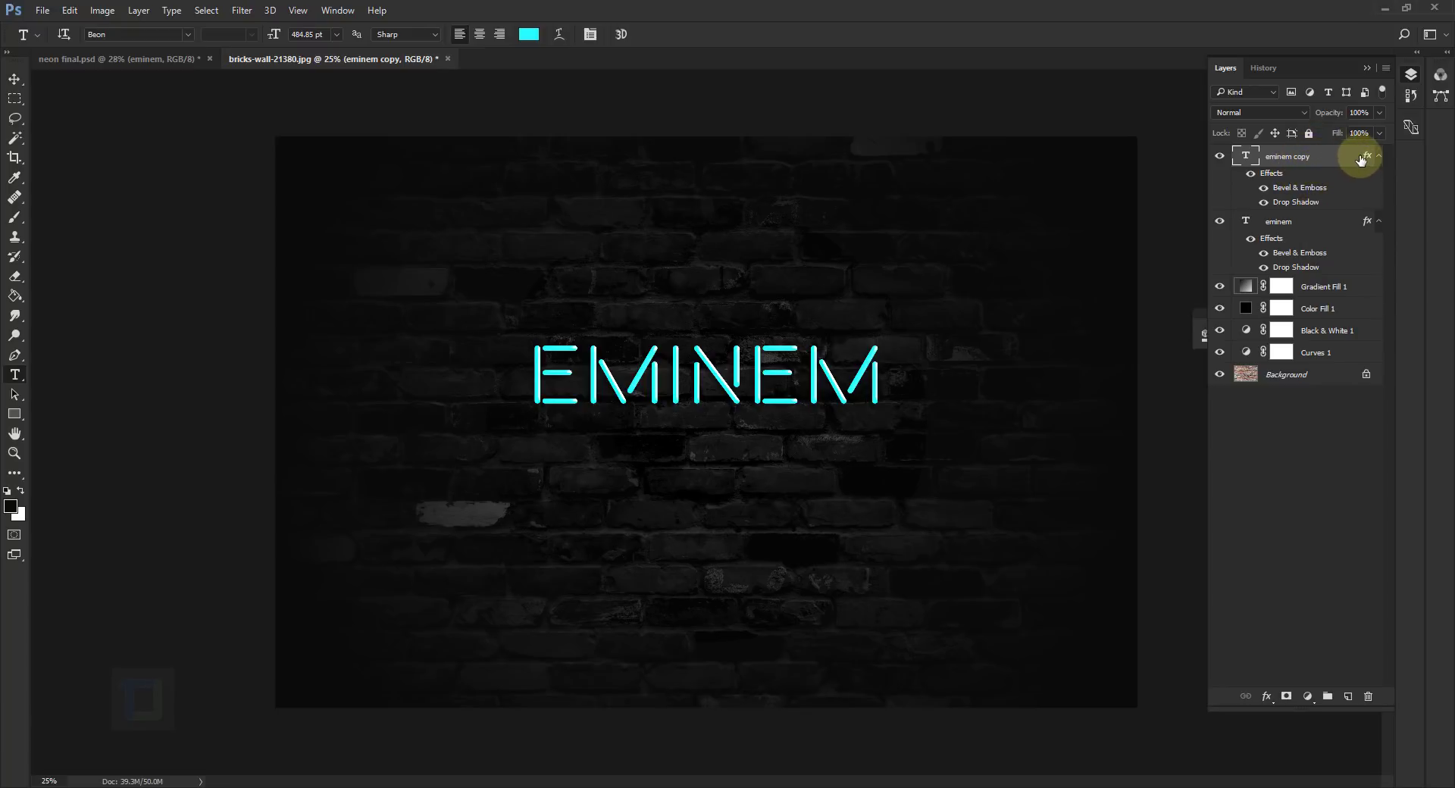
{"action": "right_click", "coordinate": [1356, 158]}
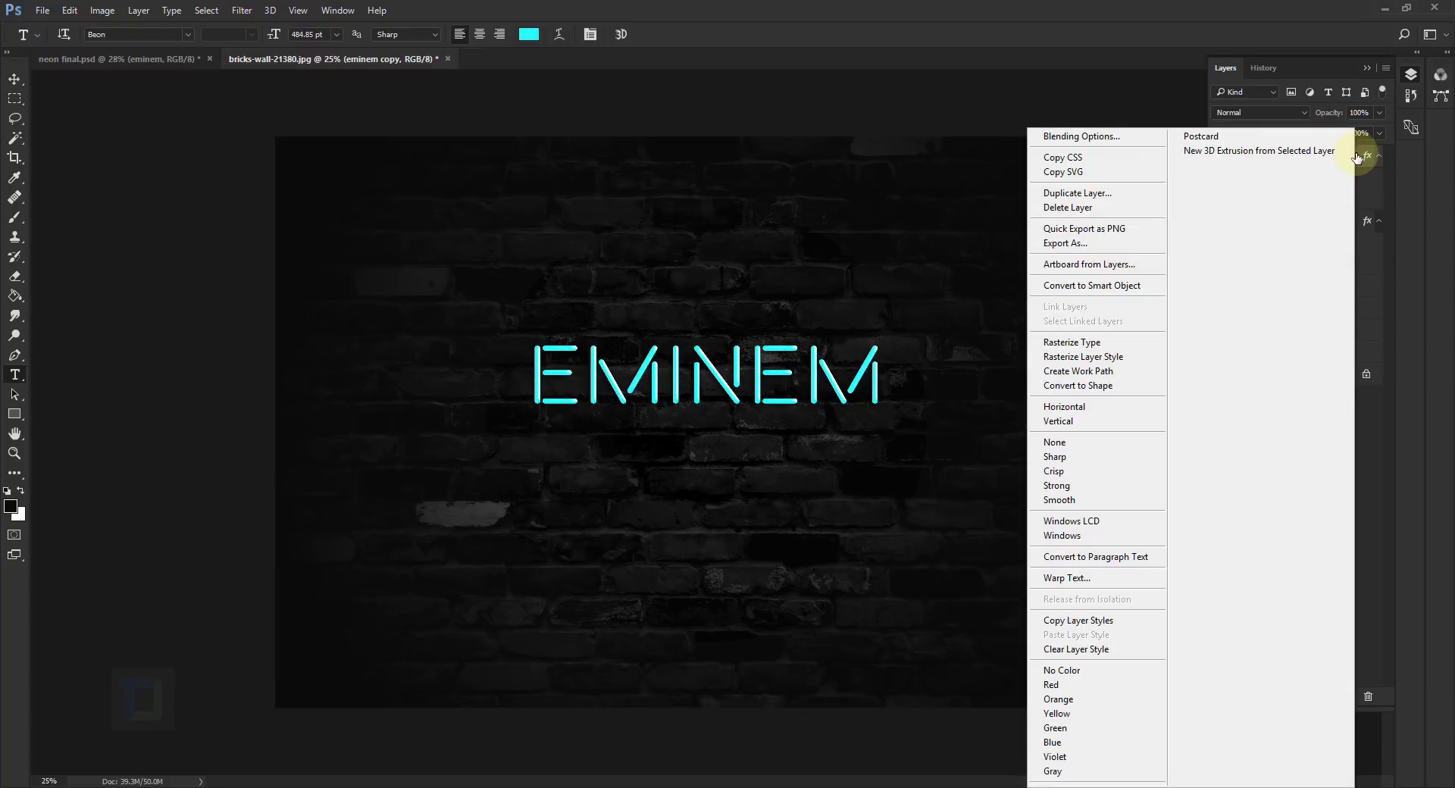
{"action": "left_click", "coordinate": [1110, 649]}
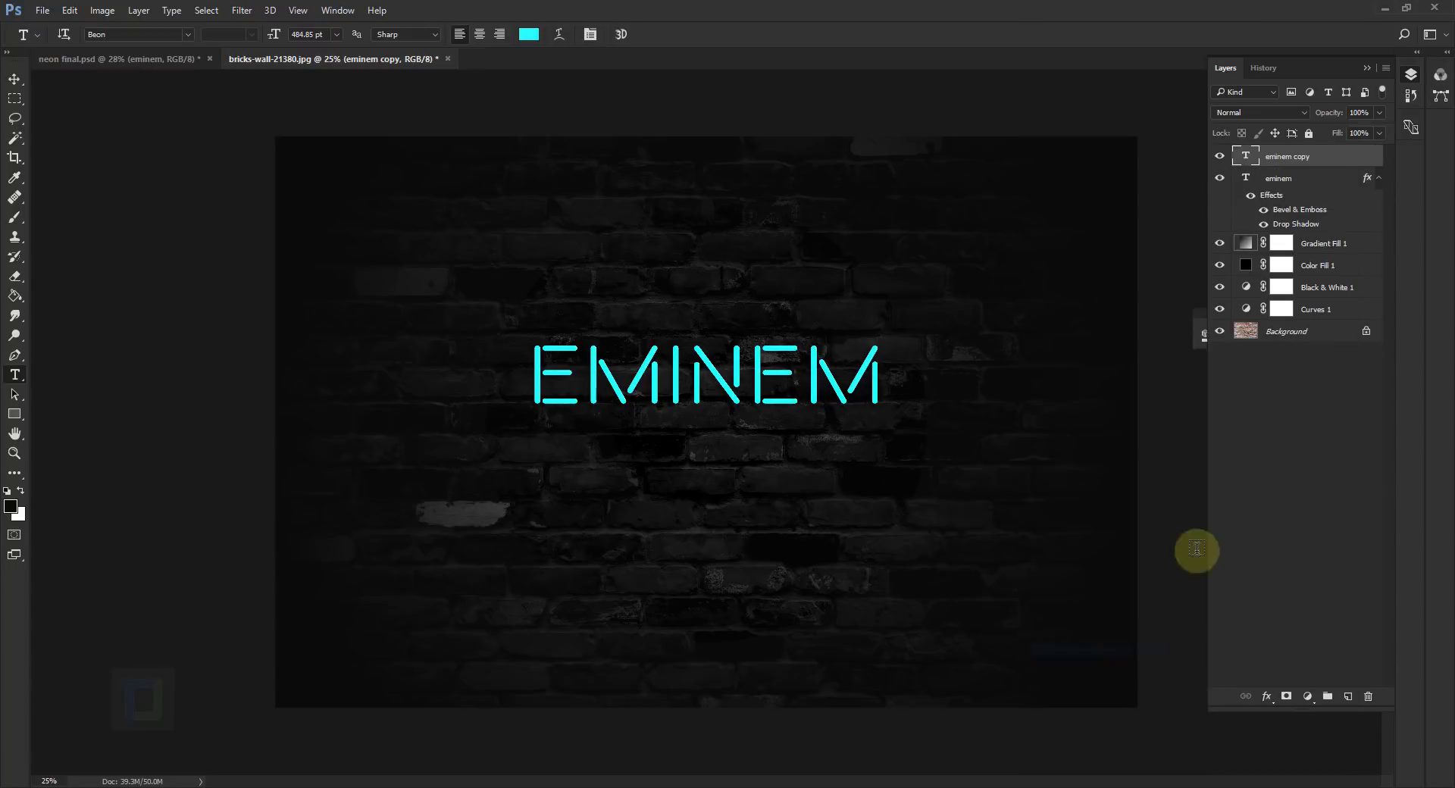
- Convert the copied EMINEM layer to a smart object and apply a Gaussian Blur with a 66.8 pixel radius for the glow
{"action": "right_click", "coordinate": [1329, 162]}
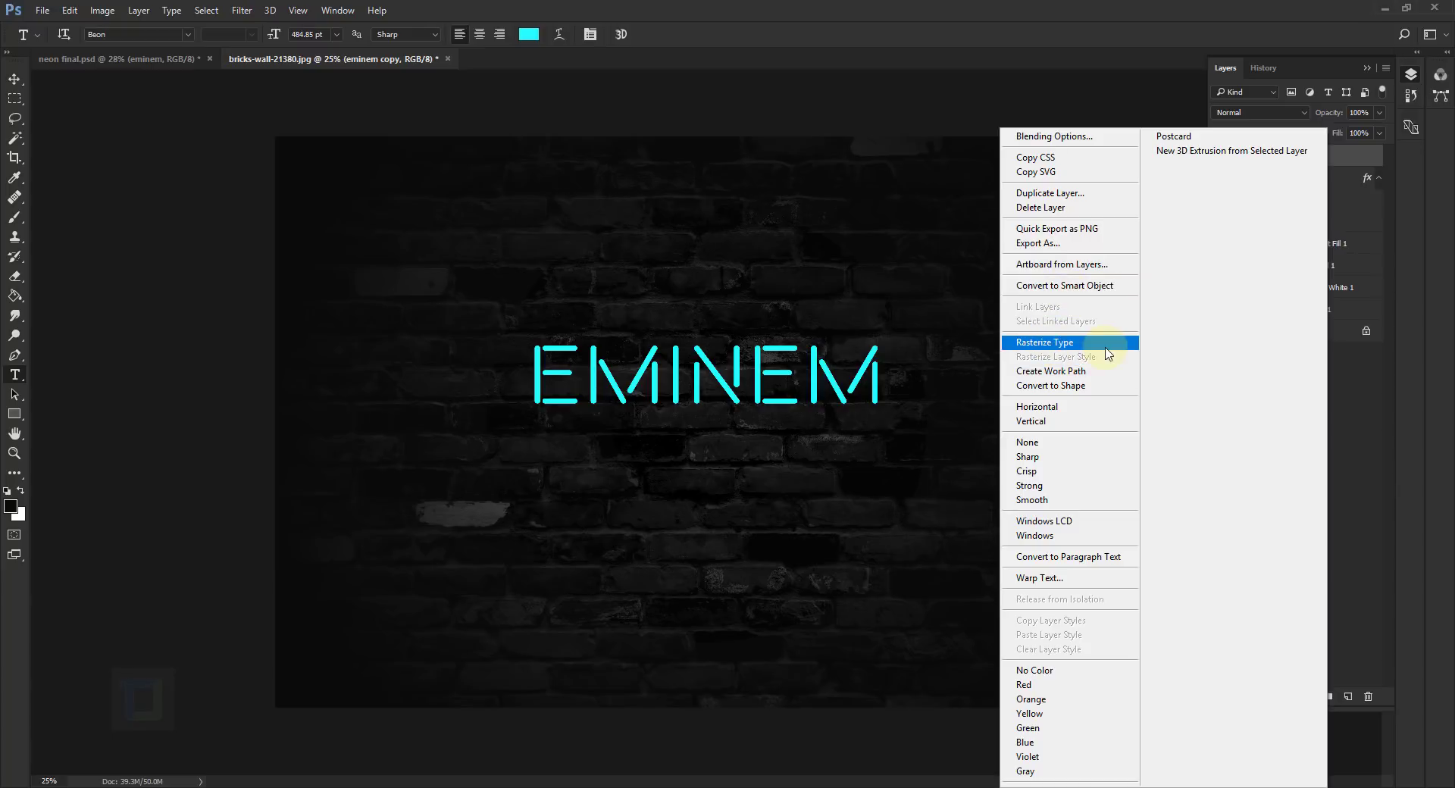
{"action": "left_click", "coordinate": [1083, 288]}
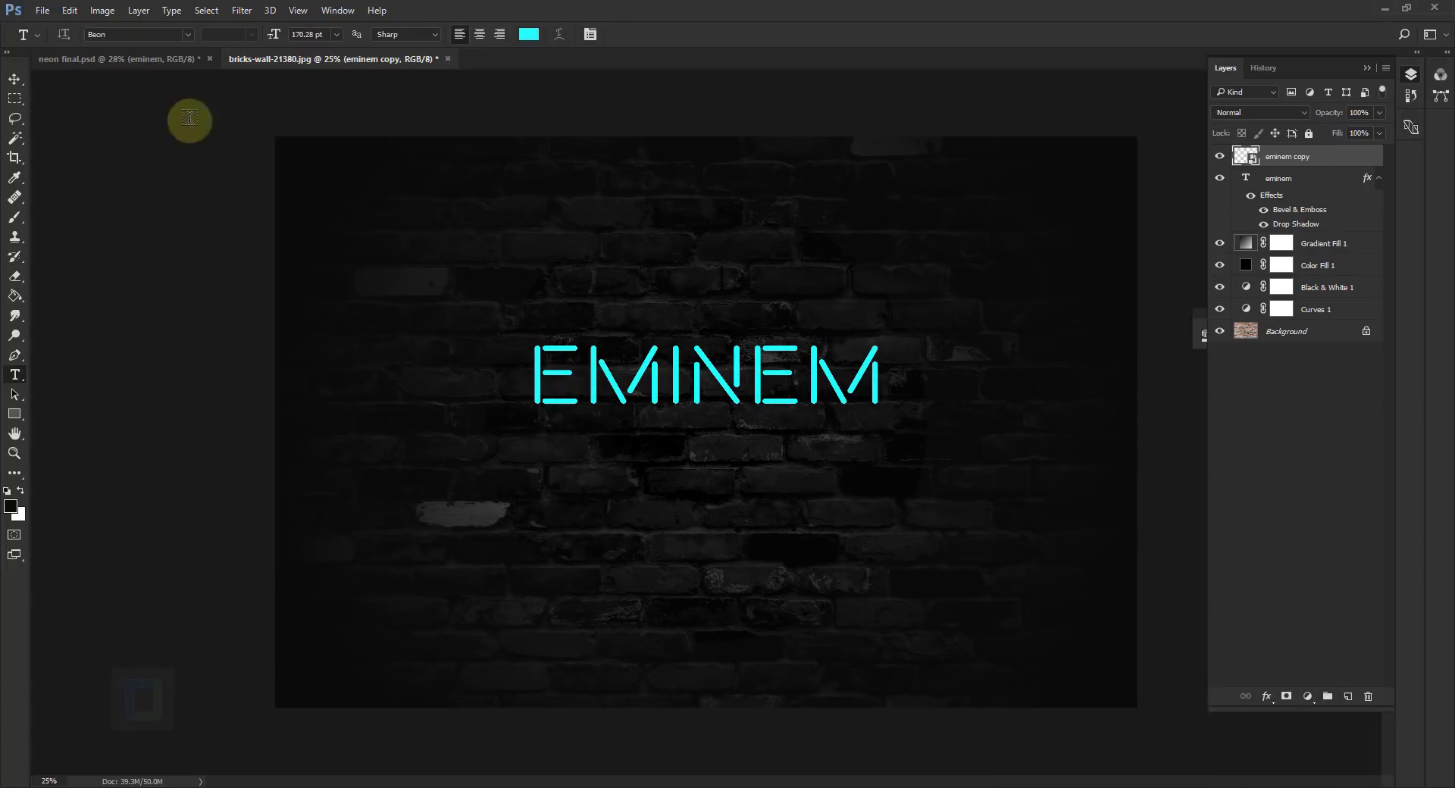
{"action": "left_click", "coordinate": [247, 11]}
{"action": "mouse_move", "coordinate": [293, 178]}
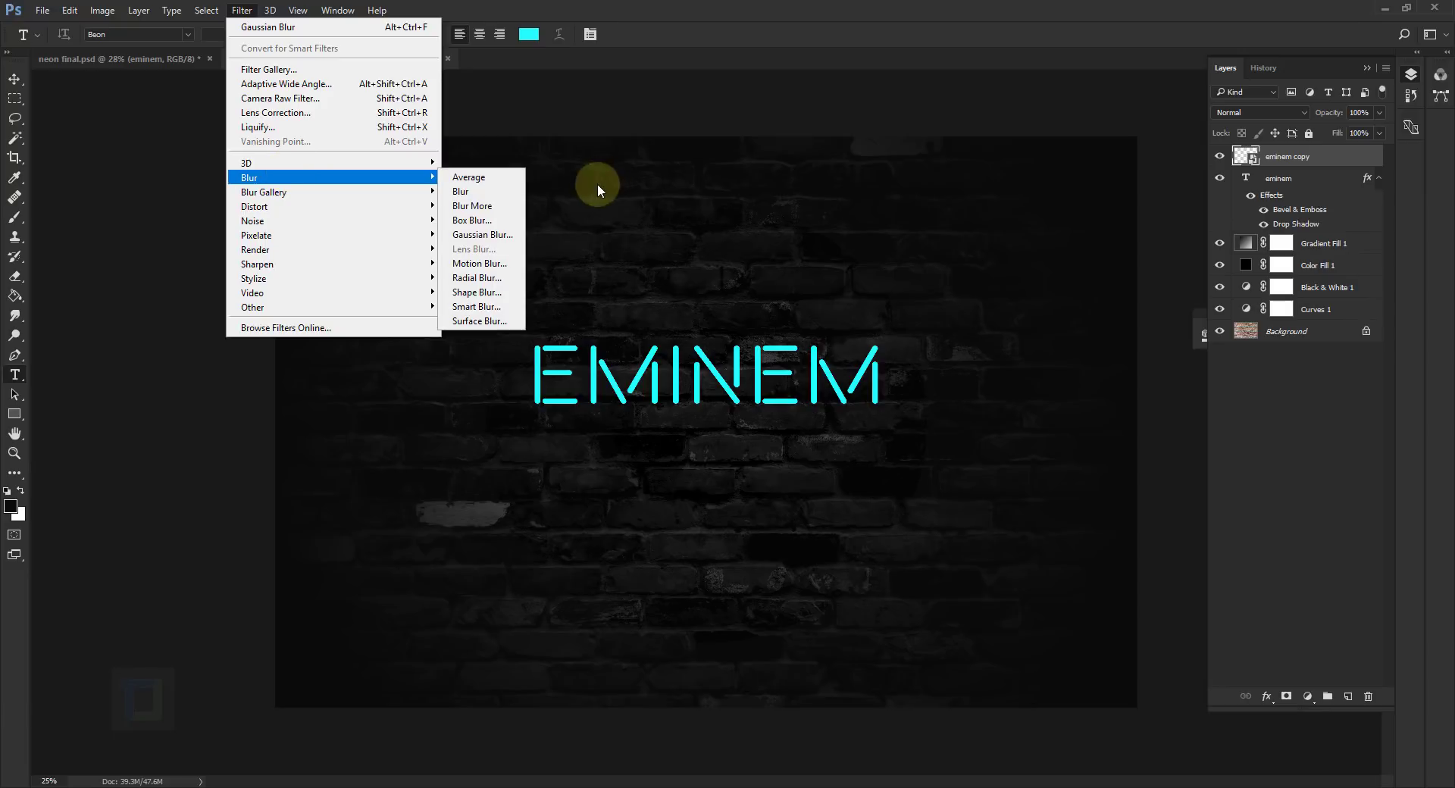
{"action": "left_click", "coordinate": [485, 235]}
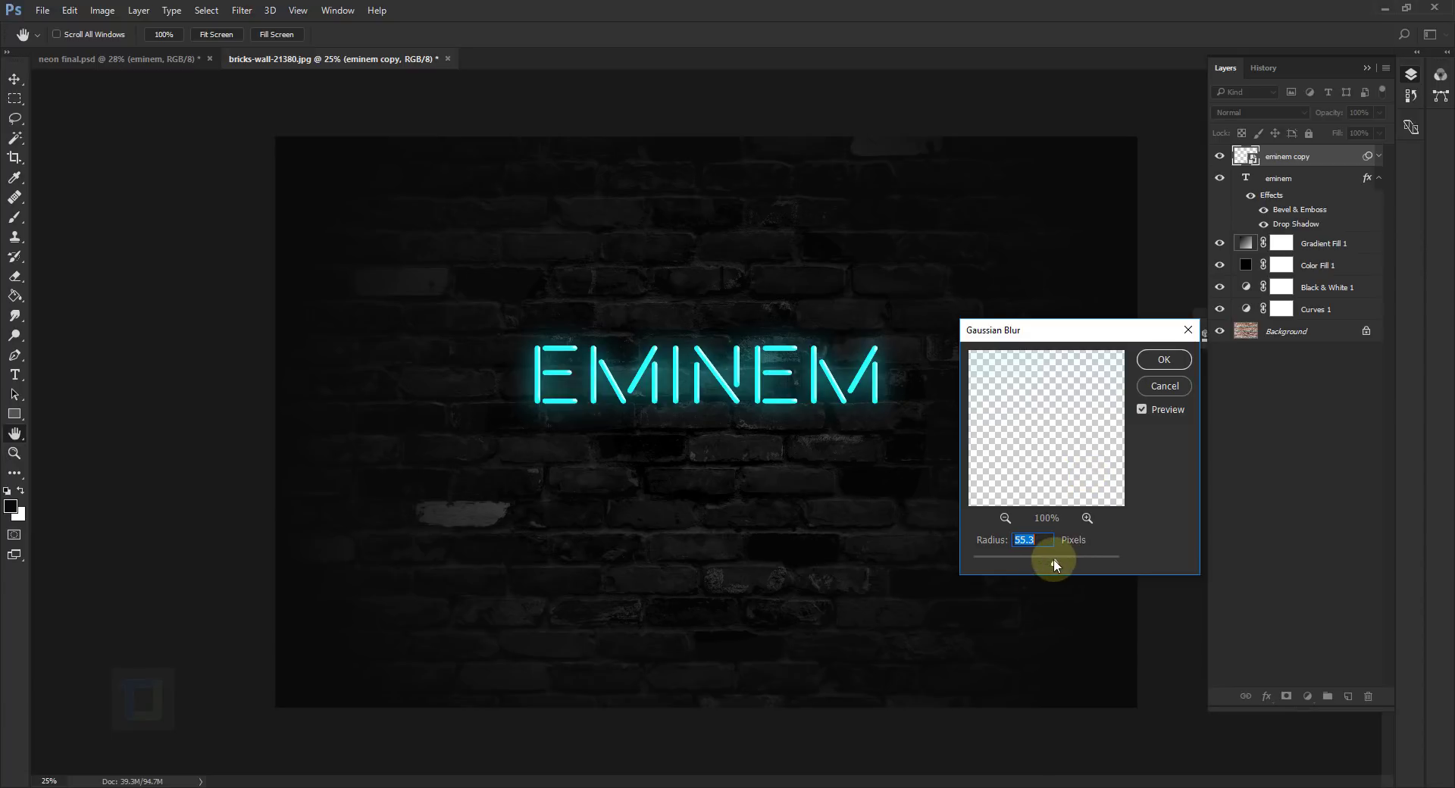
{"action": "left_click_drag", "start_coordinate": [1056, 565], "coordinate": [1059, 569]}
{"action": "left_click", "coordinate": [1170, 360]}
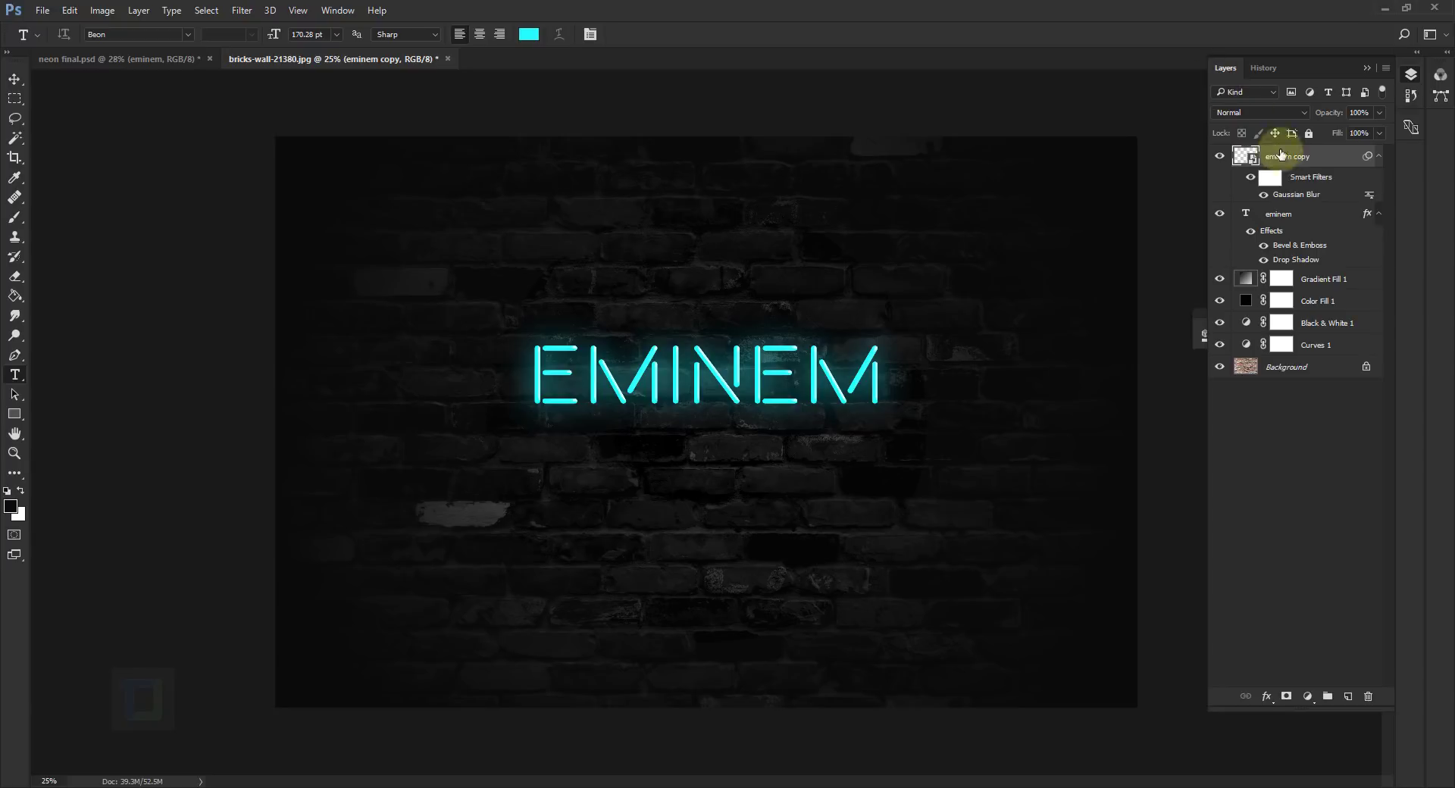
{"action": "double_click", "coordinate": [1293, 197]}
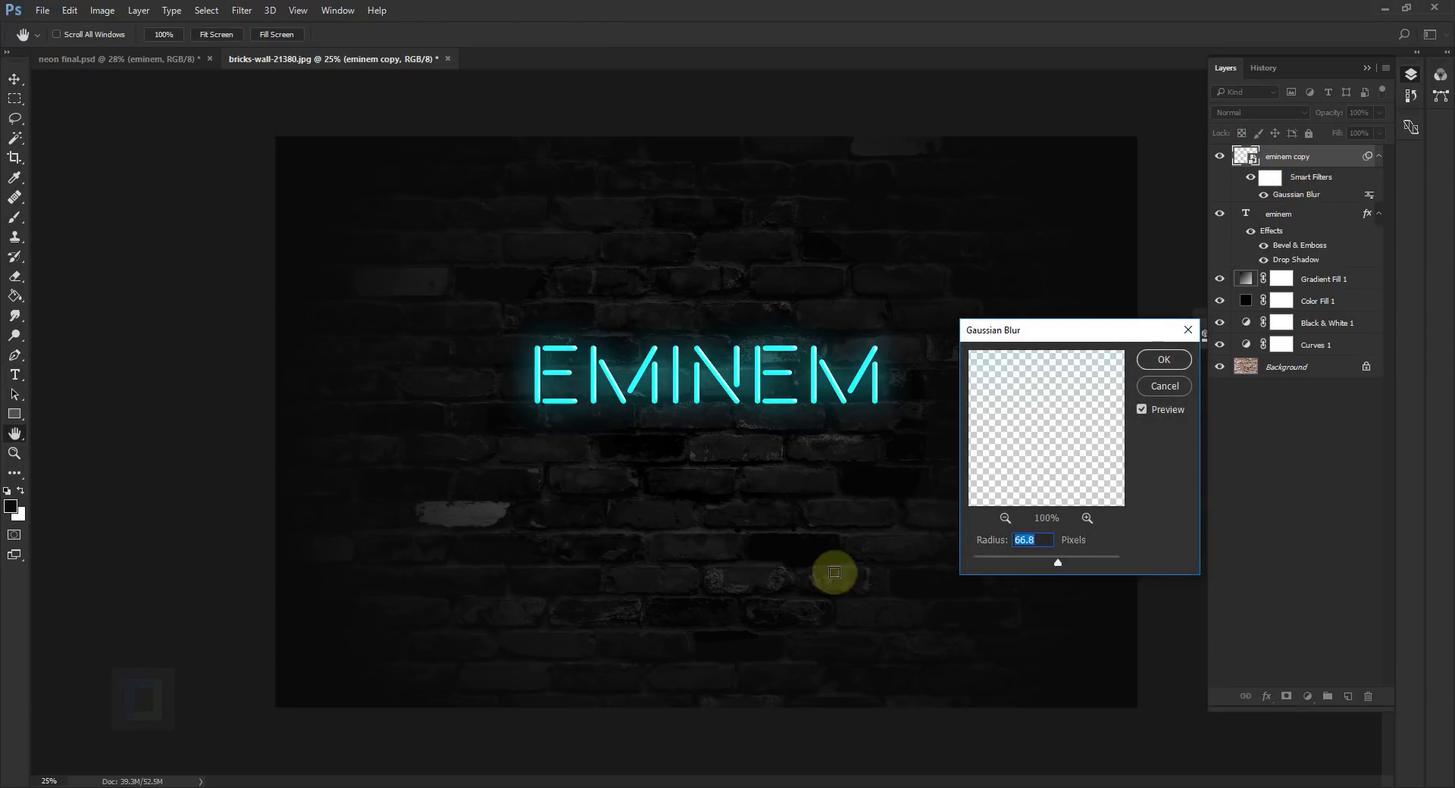
{"action": "left_click", "coordinate": [1160, 387]}
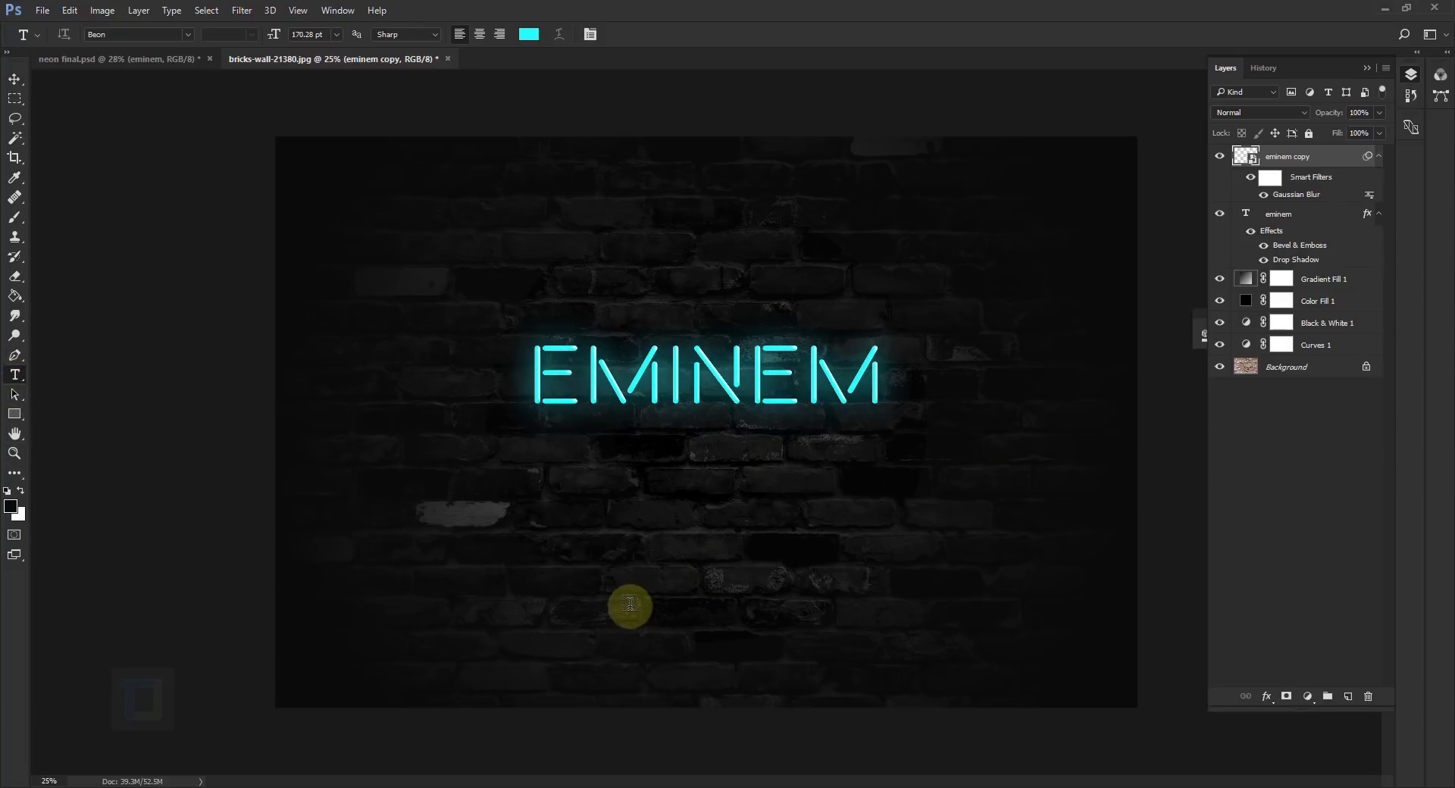
- Add the text "shady" on the wall below the EMINEM sign
{"action": "left_click", "coordinate": [610, 578]}
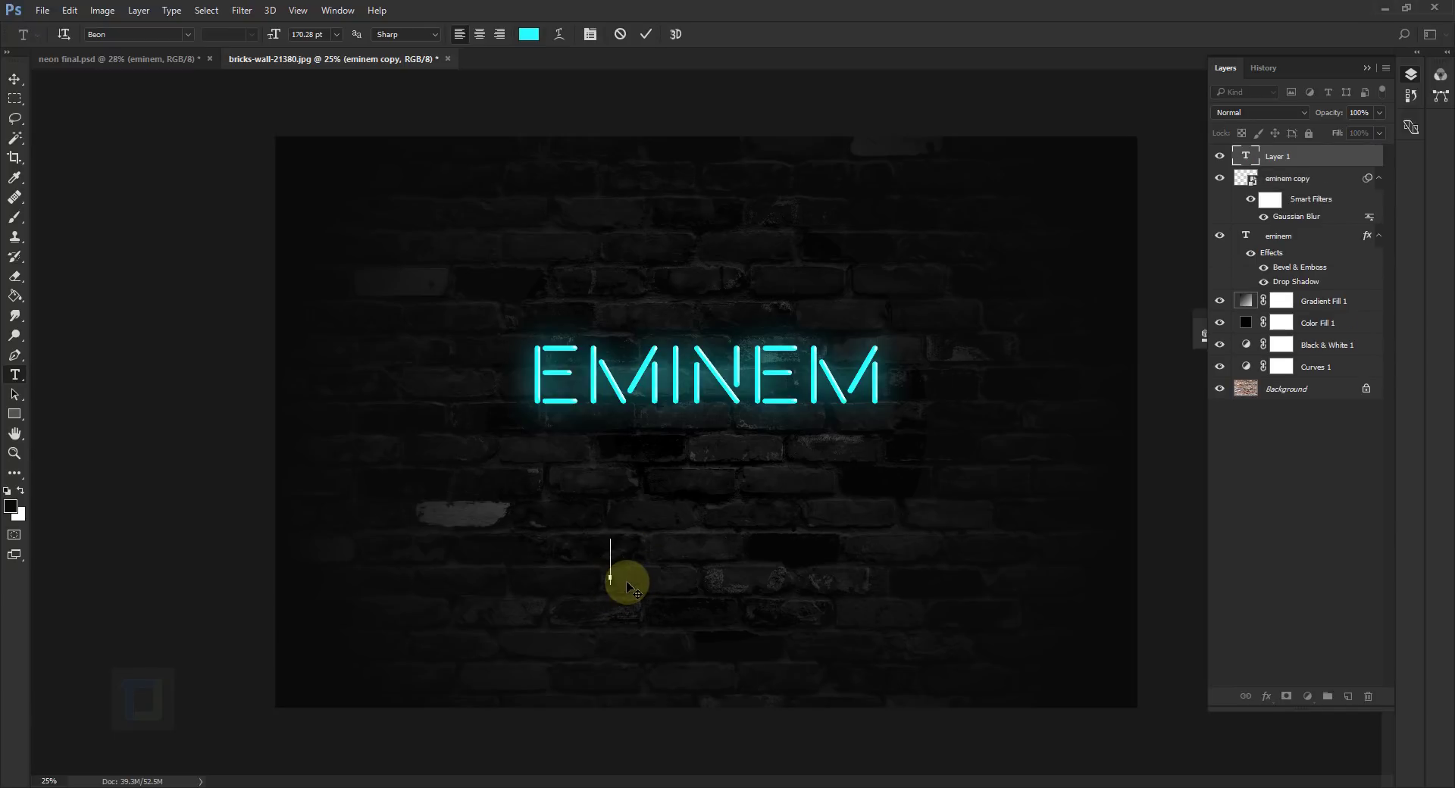
{"action": "type", "text": "shady"}
{"action": "left_click", "coordinate": [646, 35]}
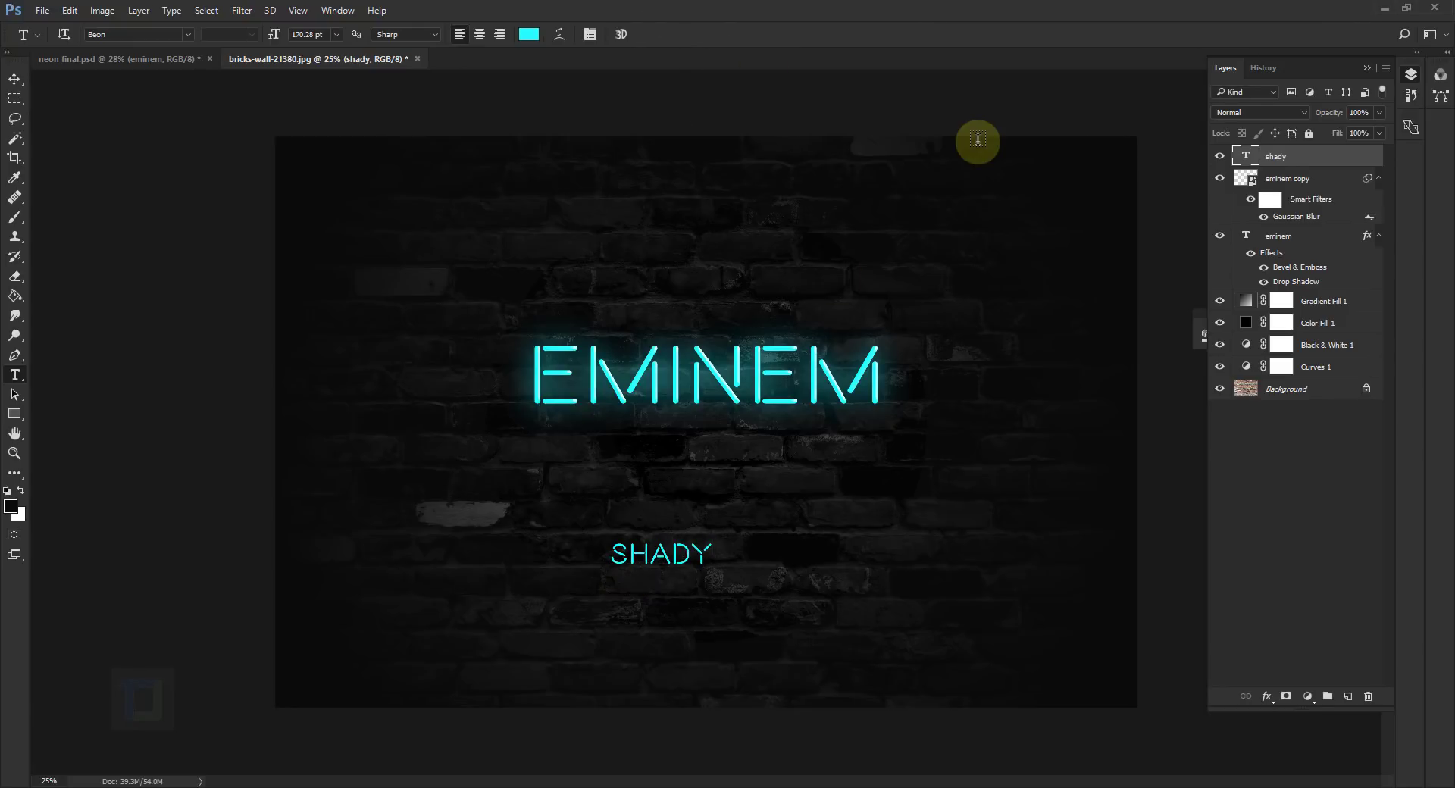
- Change the "shady" text's font to Tale of Hawks
{"action": "double_click", "coordinate": [1244, 154]}
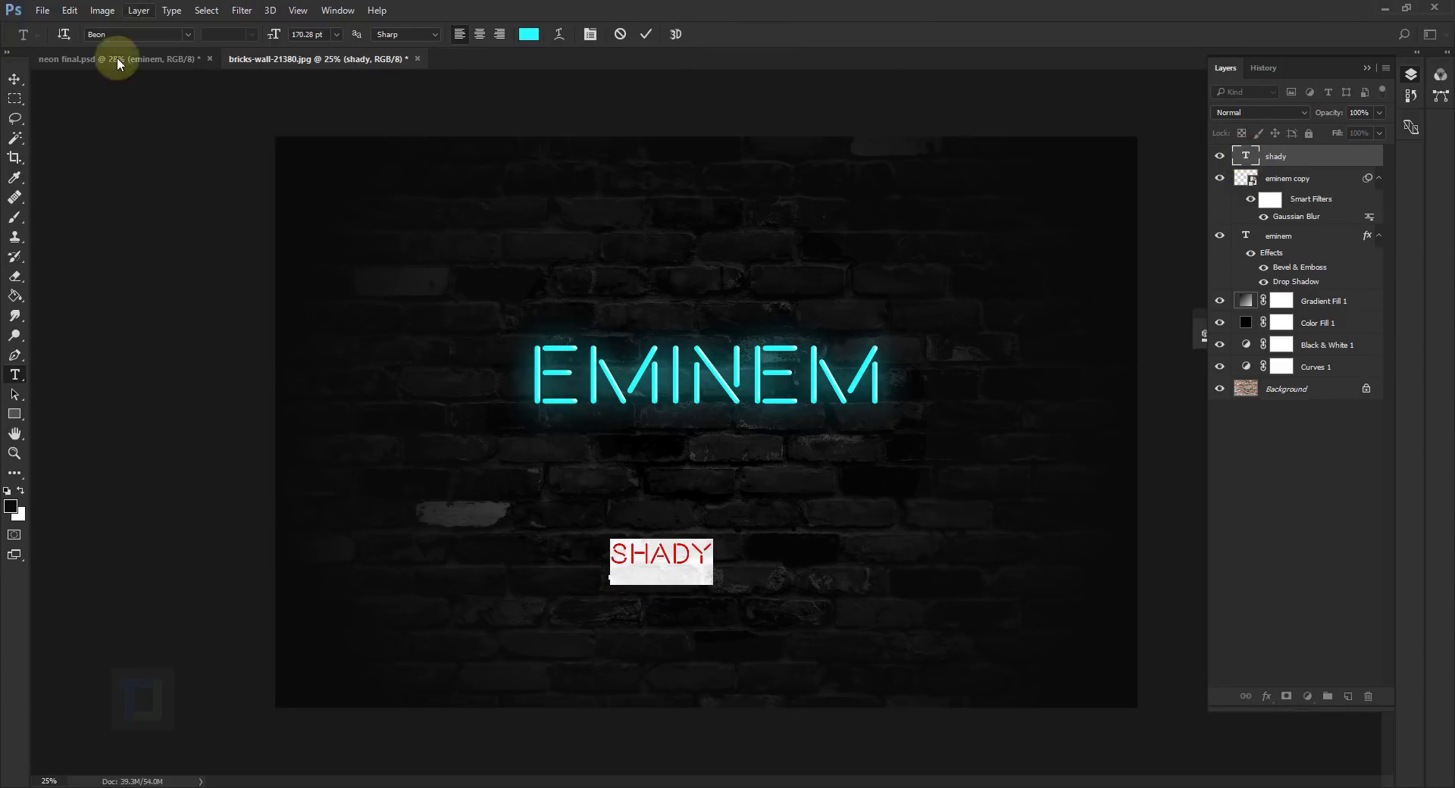
{"action": "left_click", "coordinate": [188, 34]}
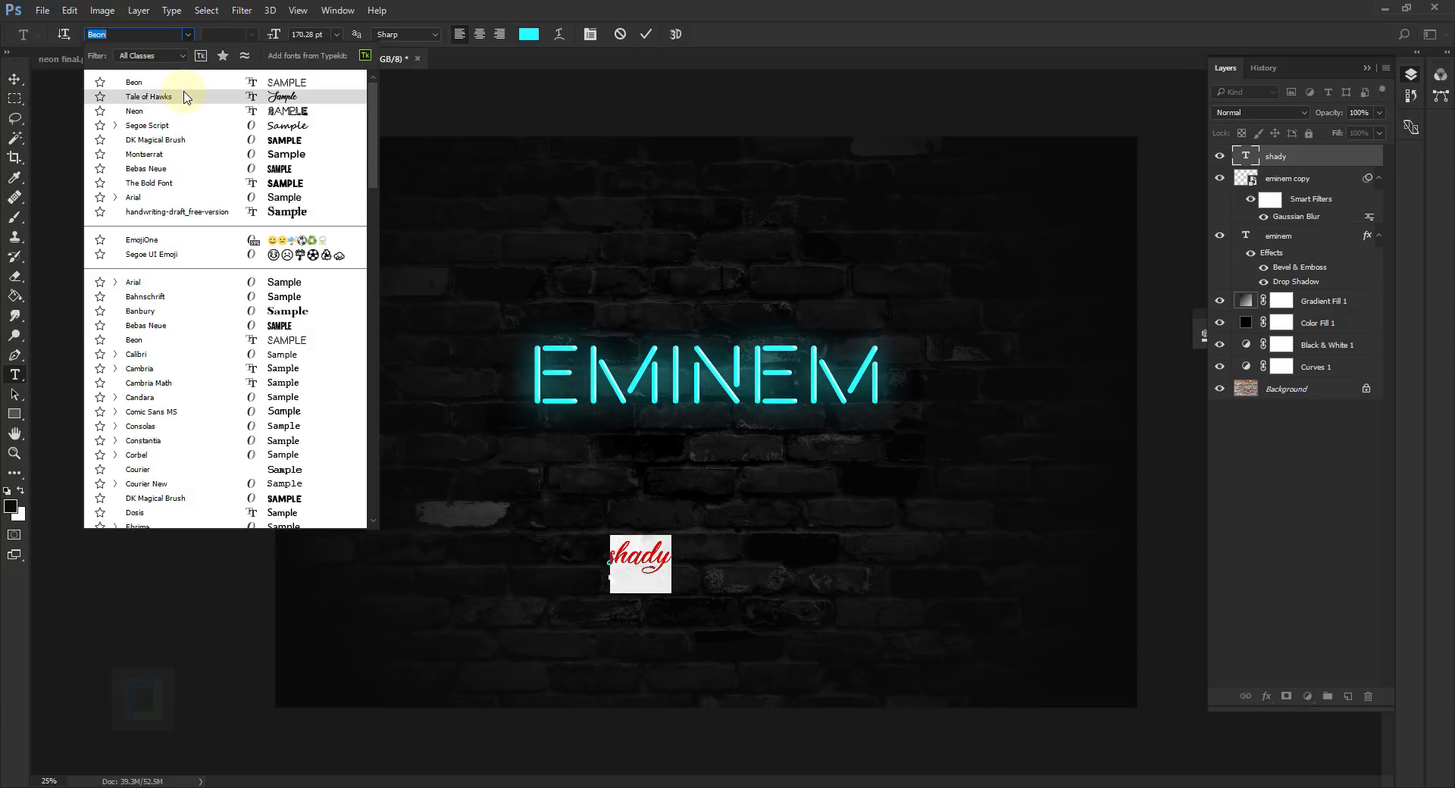
{"action": "left_click", "coordinate": [184, 97]}
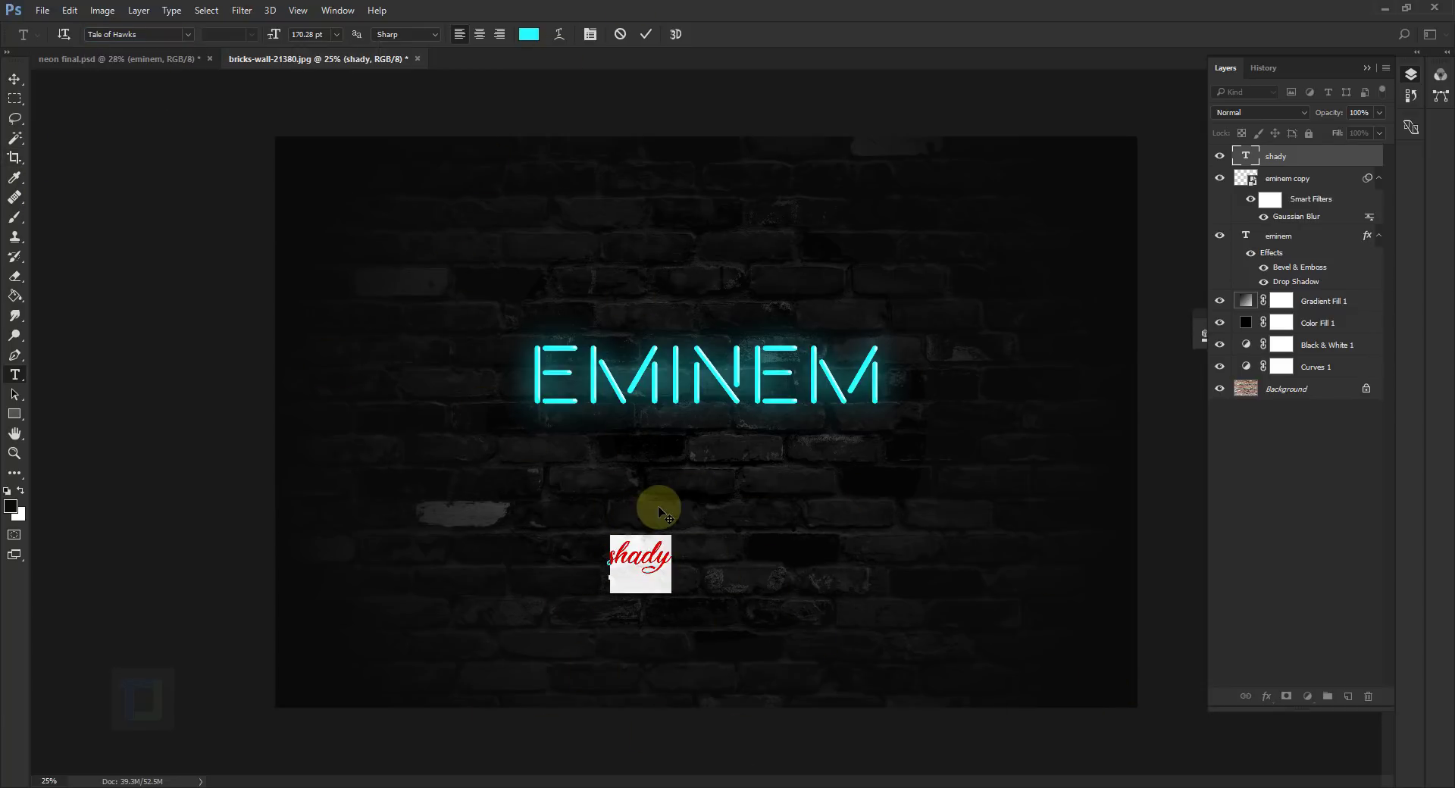
{"action": "left_click", "coordinate": [14, 79]}
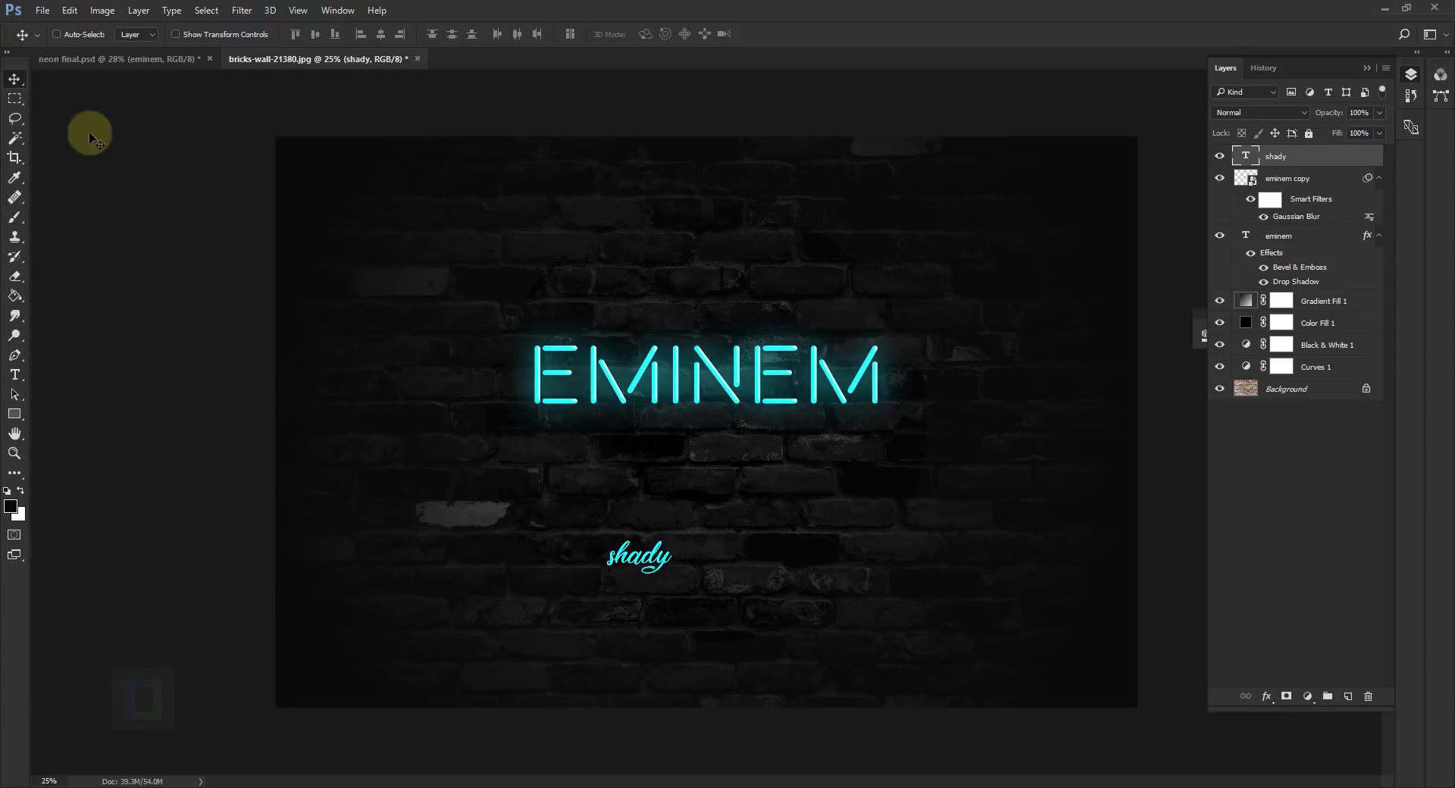
- Move the "shady" text to just beneath the centre of the EMINEM sign and enlarge it
{"action": "left_click_drag", "start_coordinate": [630, 565], "coordinate": [697, 448]}
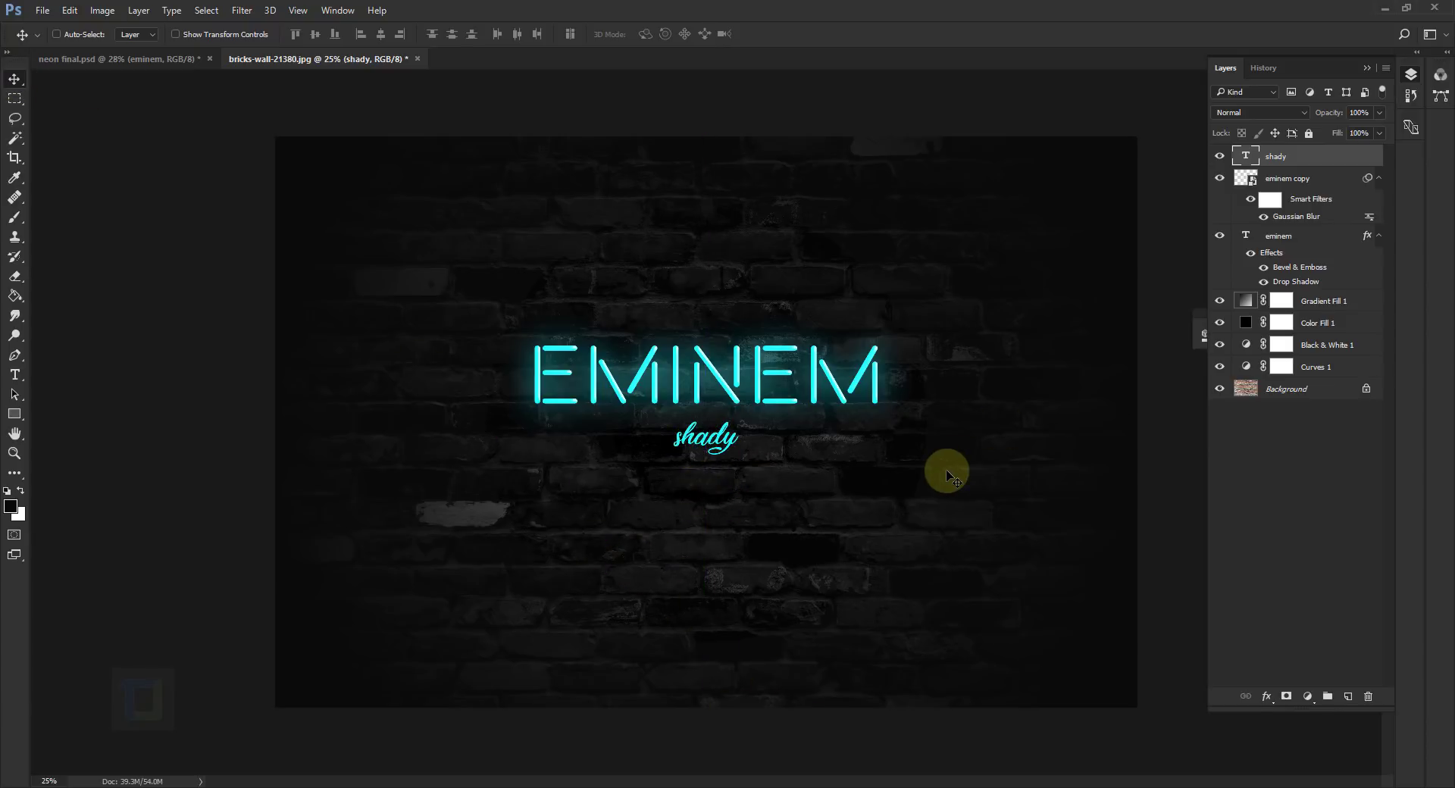
{"action": "key", "text": "ctrl+t"}
{"action": "mouse_move", "coordinate": [767, 477]}
{"action": "left_mouse_down"}
{"action": "mouse_move", "coordinate": [793, 498]}
{"action": "mouse_move", "coordinate": [750, 457]}
{"action": "left_mouse_up"}
{"action": "left_click", "coordinate": [671, 34]}
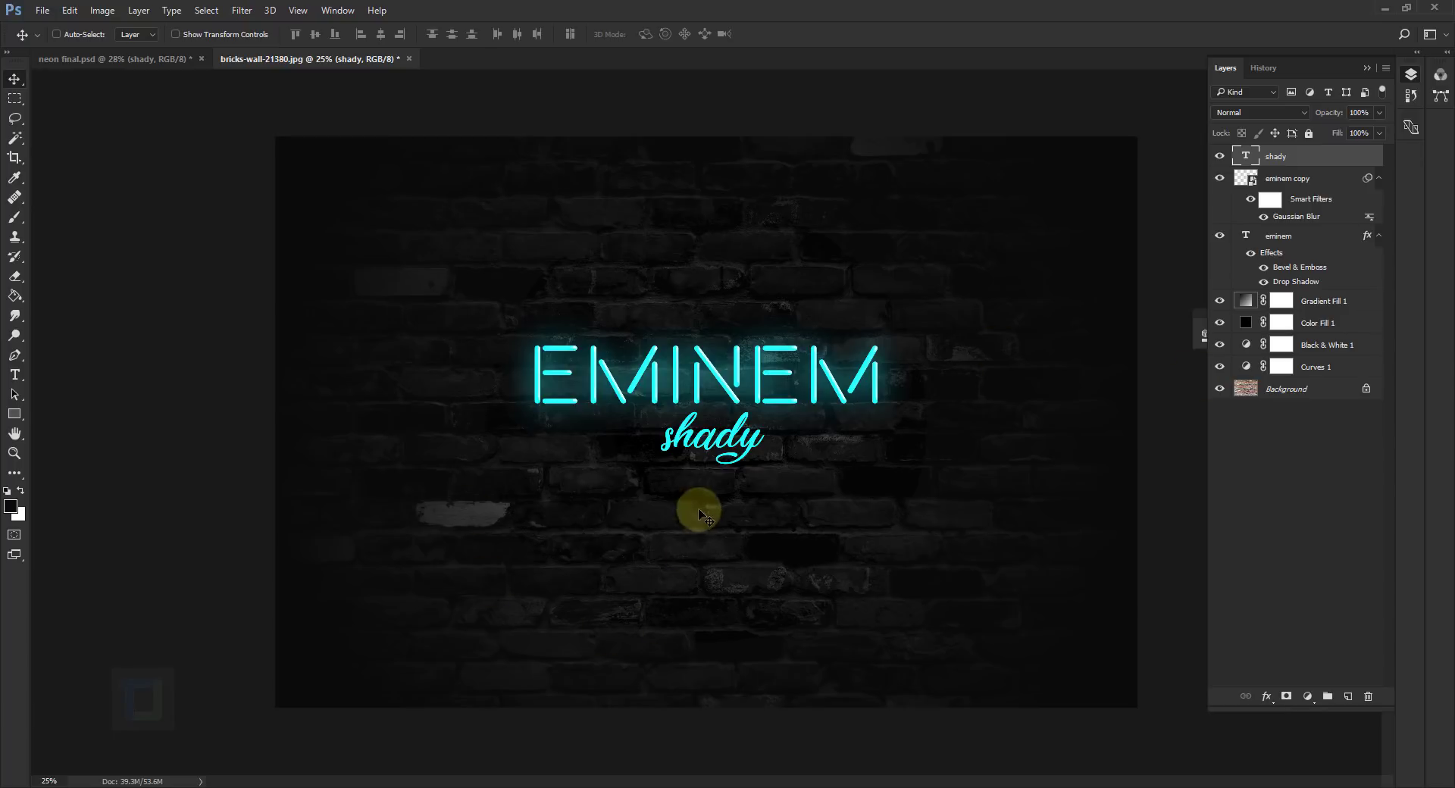
- Recolor the "shady" text to orange ff8001
{"action": "double_click", "coordinate": [1247, 157]}
{"action": "left_click", "coordinate": [530, 33]}
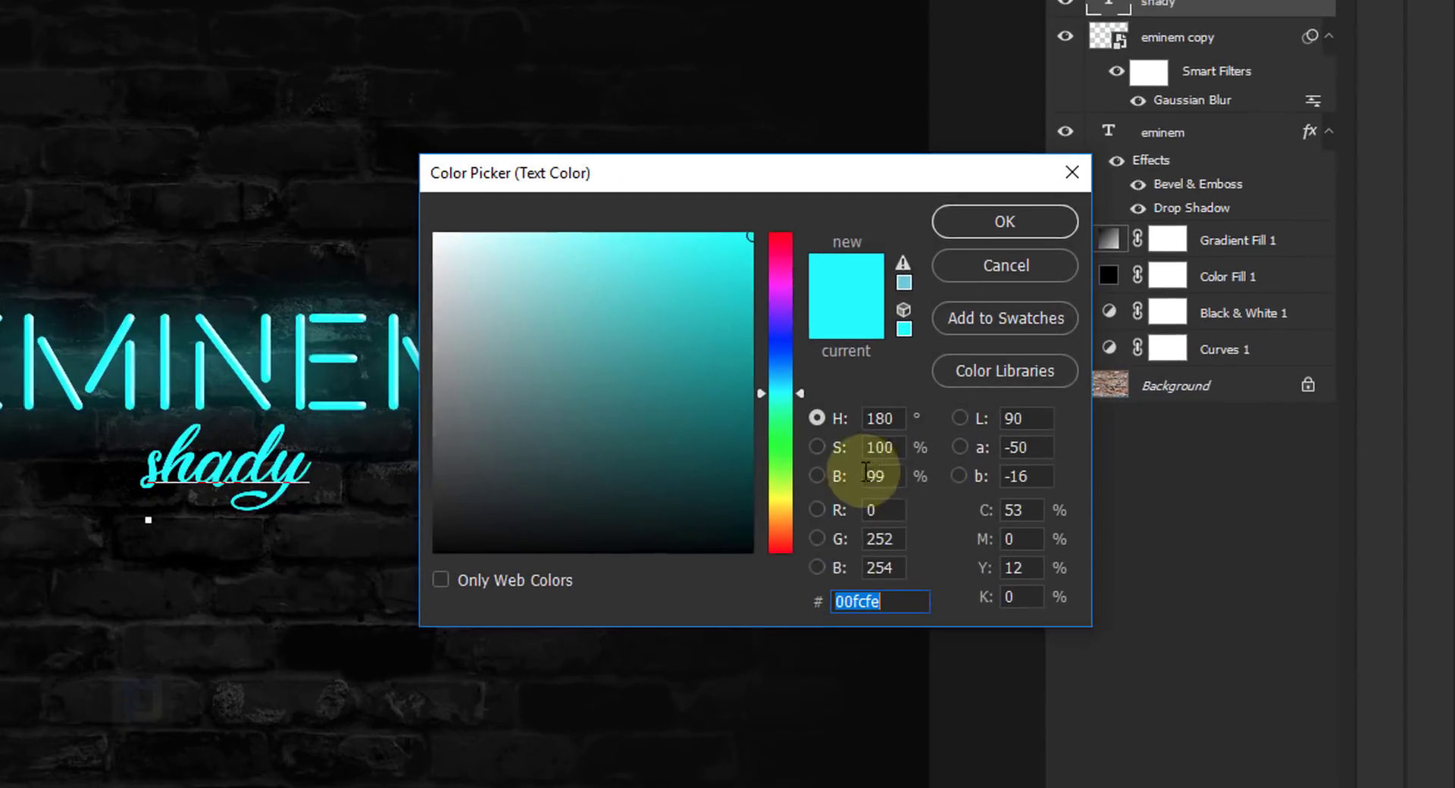
{"action": "type", "text": "ff8001"}
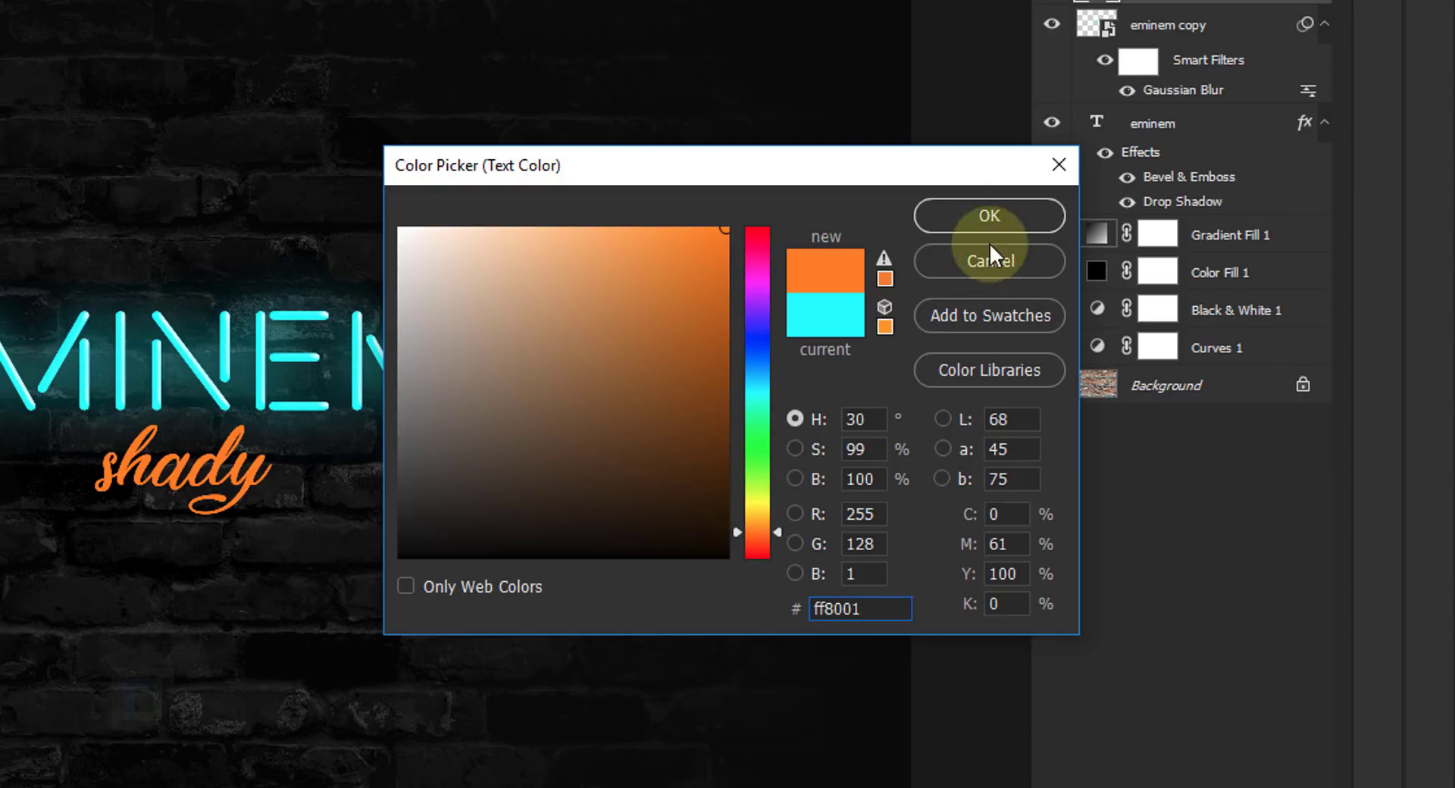
{"action": "left_click", "coordinate": [967, 218]}
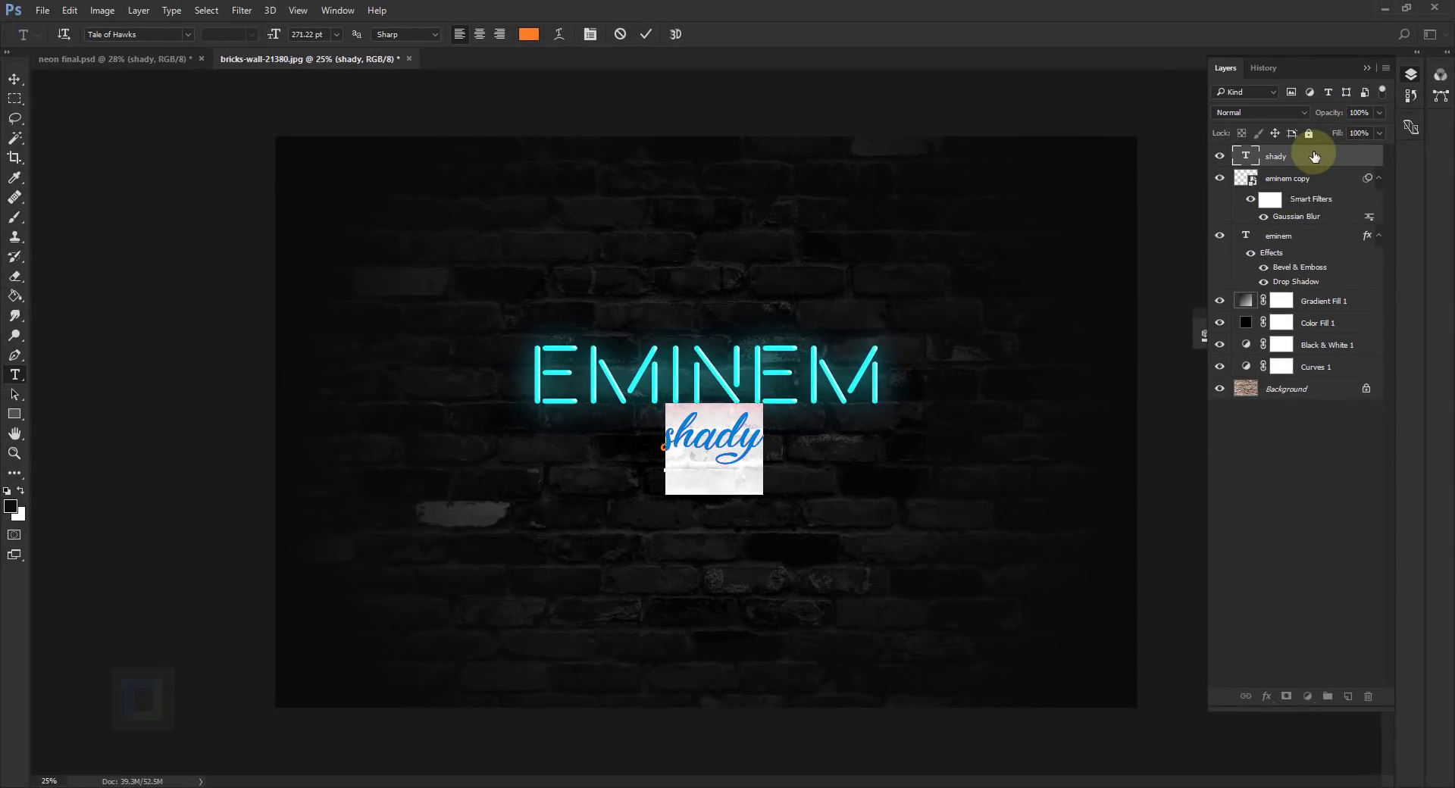
{"action": "key", "text": "ctrl+Return"}
{"action": "key", "text": "v"}
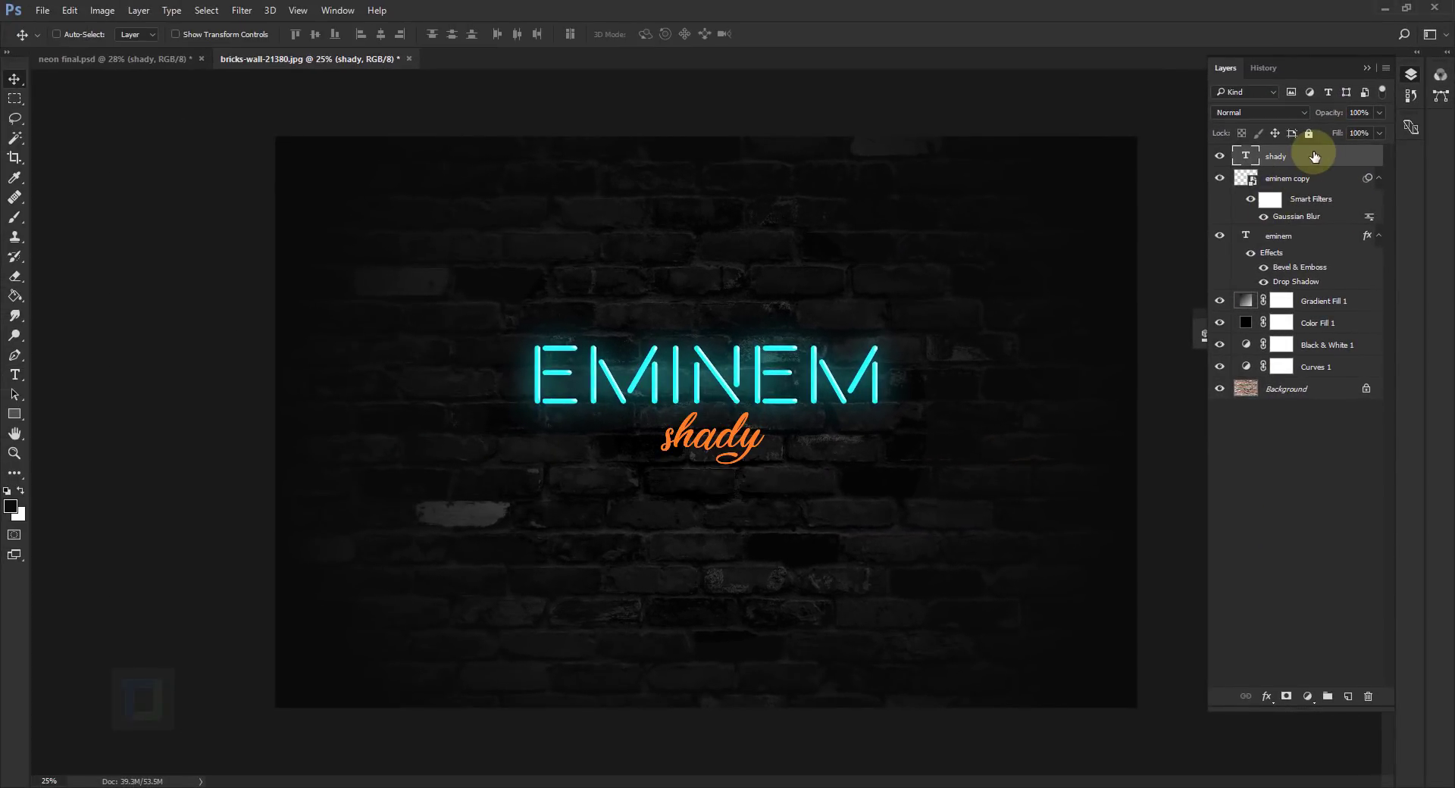
- Add a Bevel & Emboss effect to the "shady" layer with depth 136%, size 5 px and soften 7 px
{"action": "right_click", "coordinate": [1328, 156]}
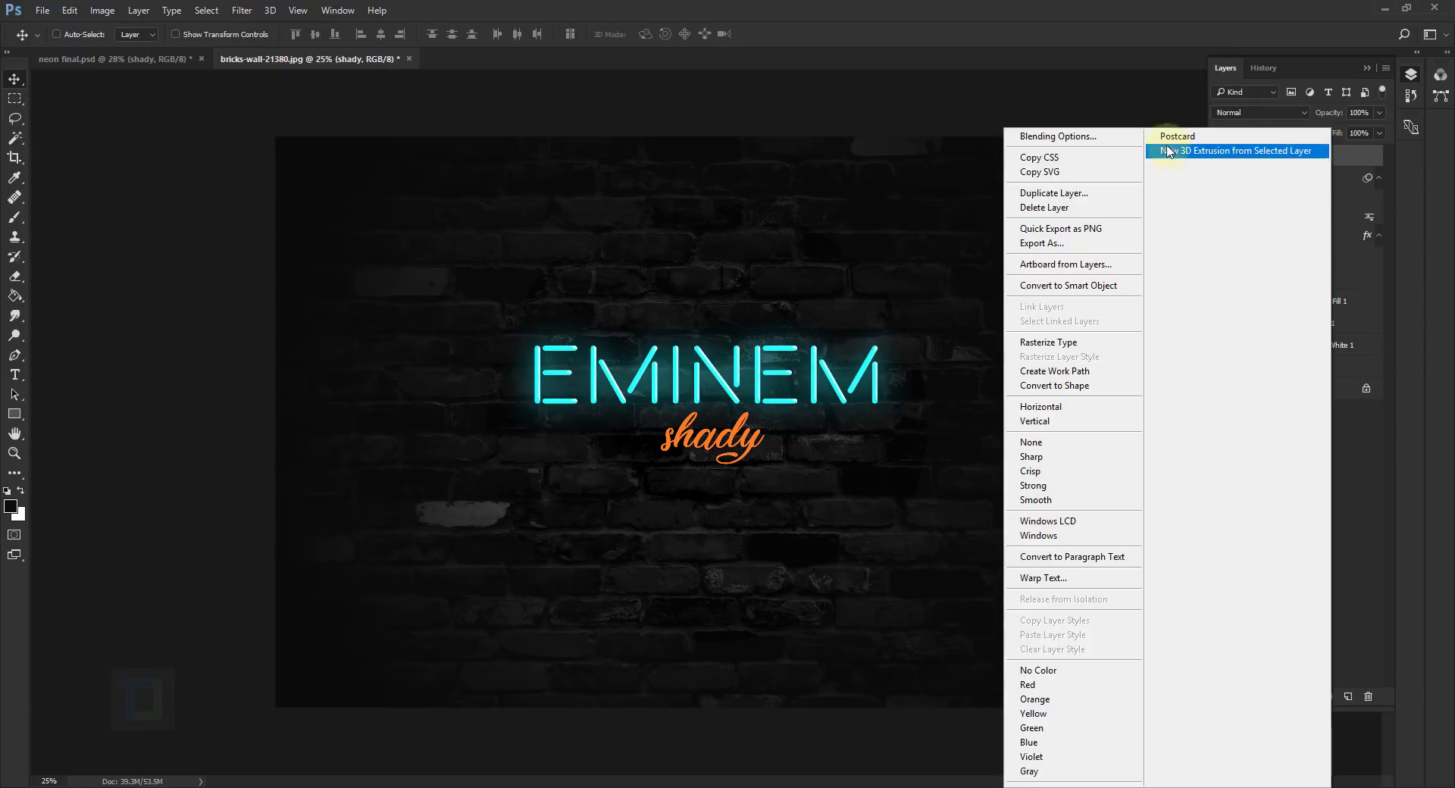
{"action": "left_click", "coordinate": [1092, 138]}
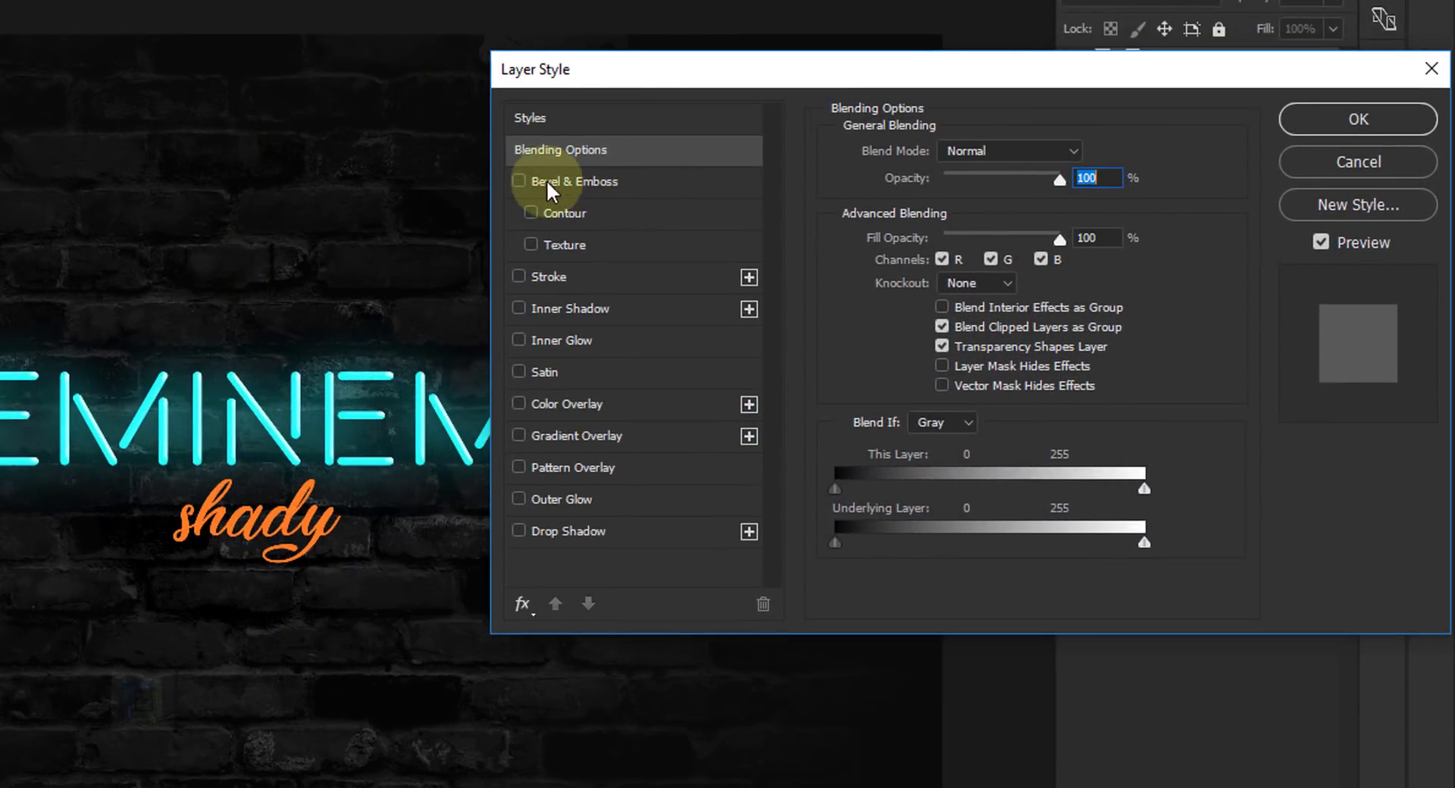
{"action": "left_click", "coordinate": [449, 215]}
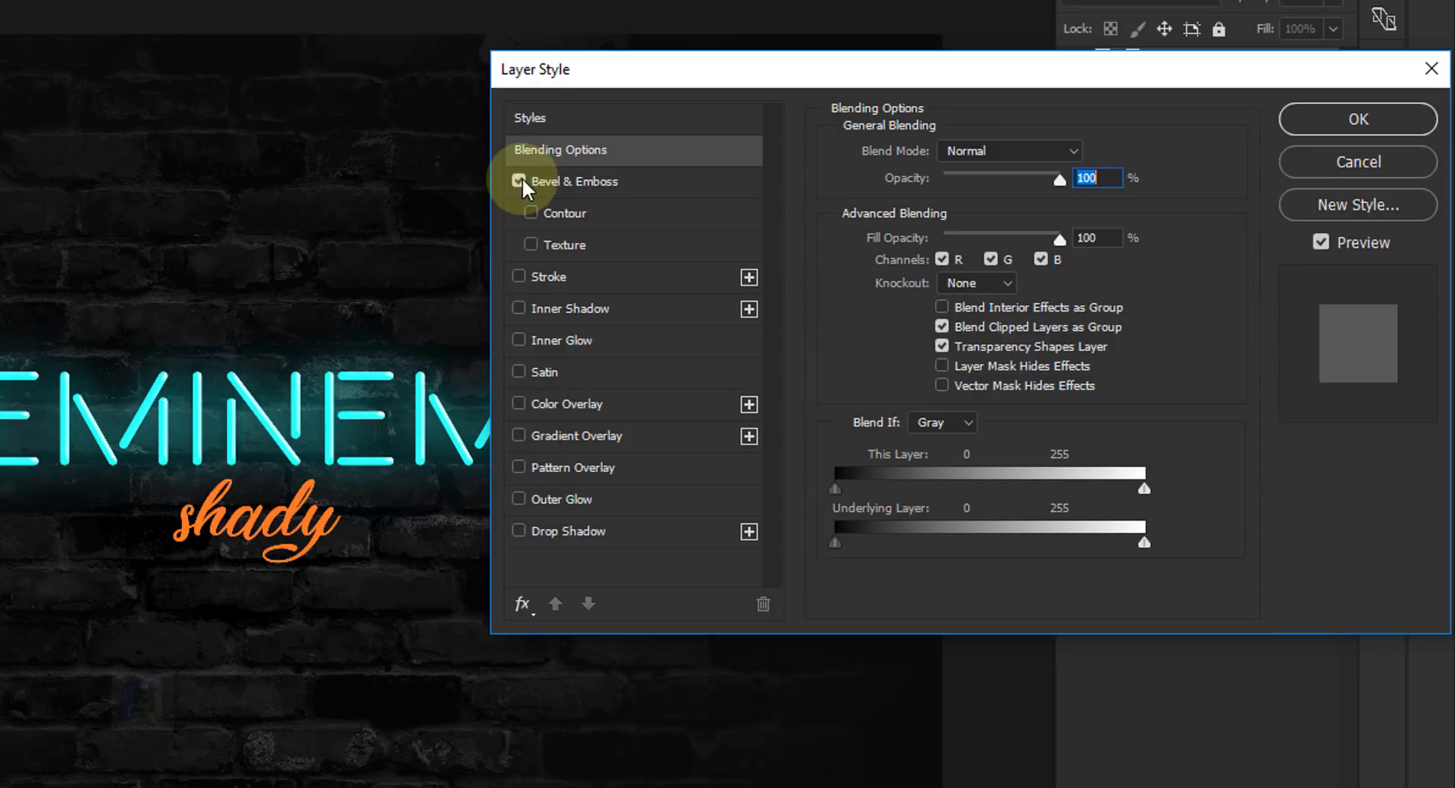
{"action": "left_click", "coordinate": [601, 183]}
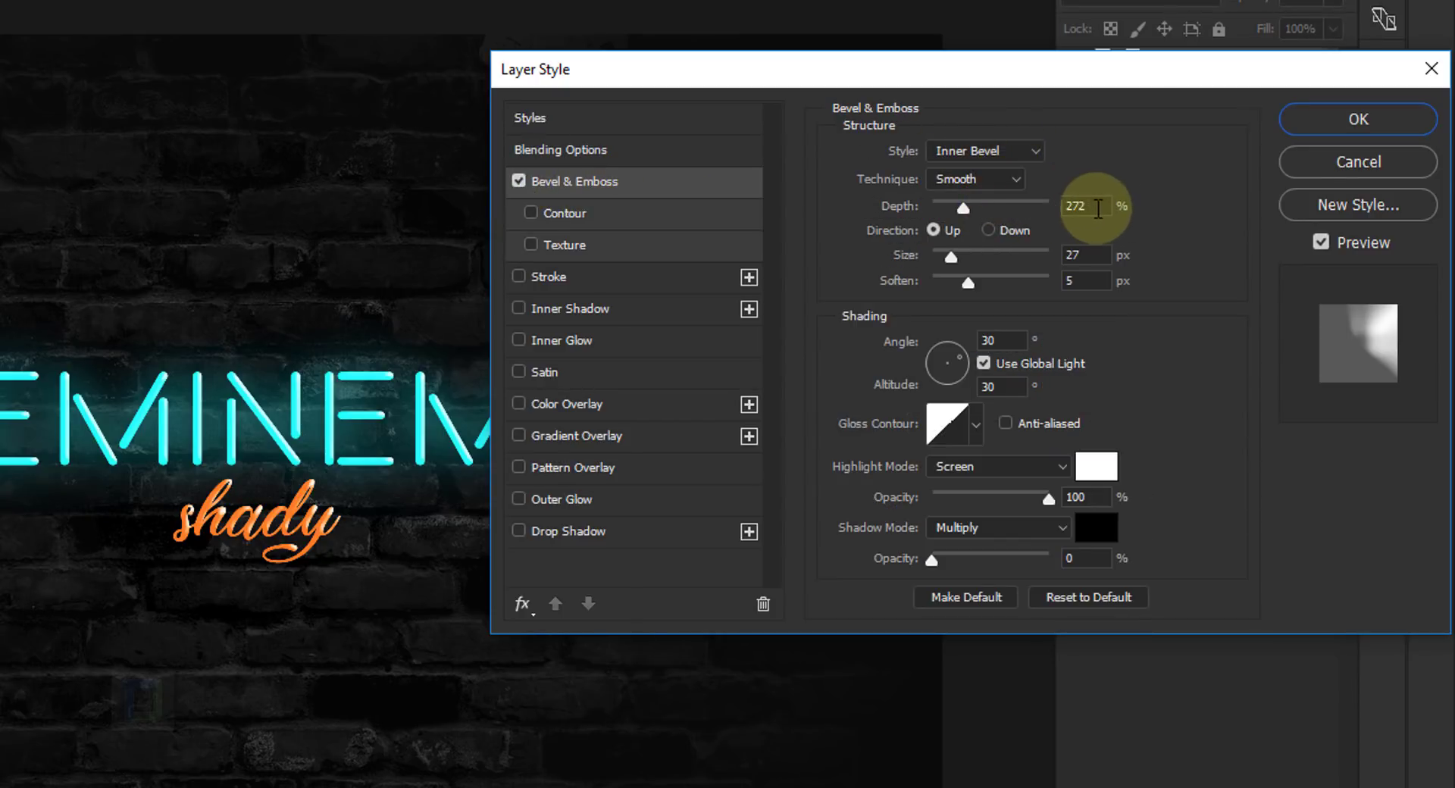
{"action": "left_click_drag", "start_coordinate": [1097, 207], "coordinate": [950, 206]}
{"action": "type", "text": "136"}
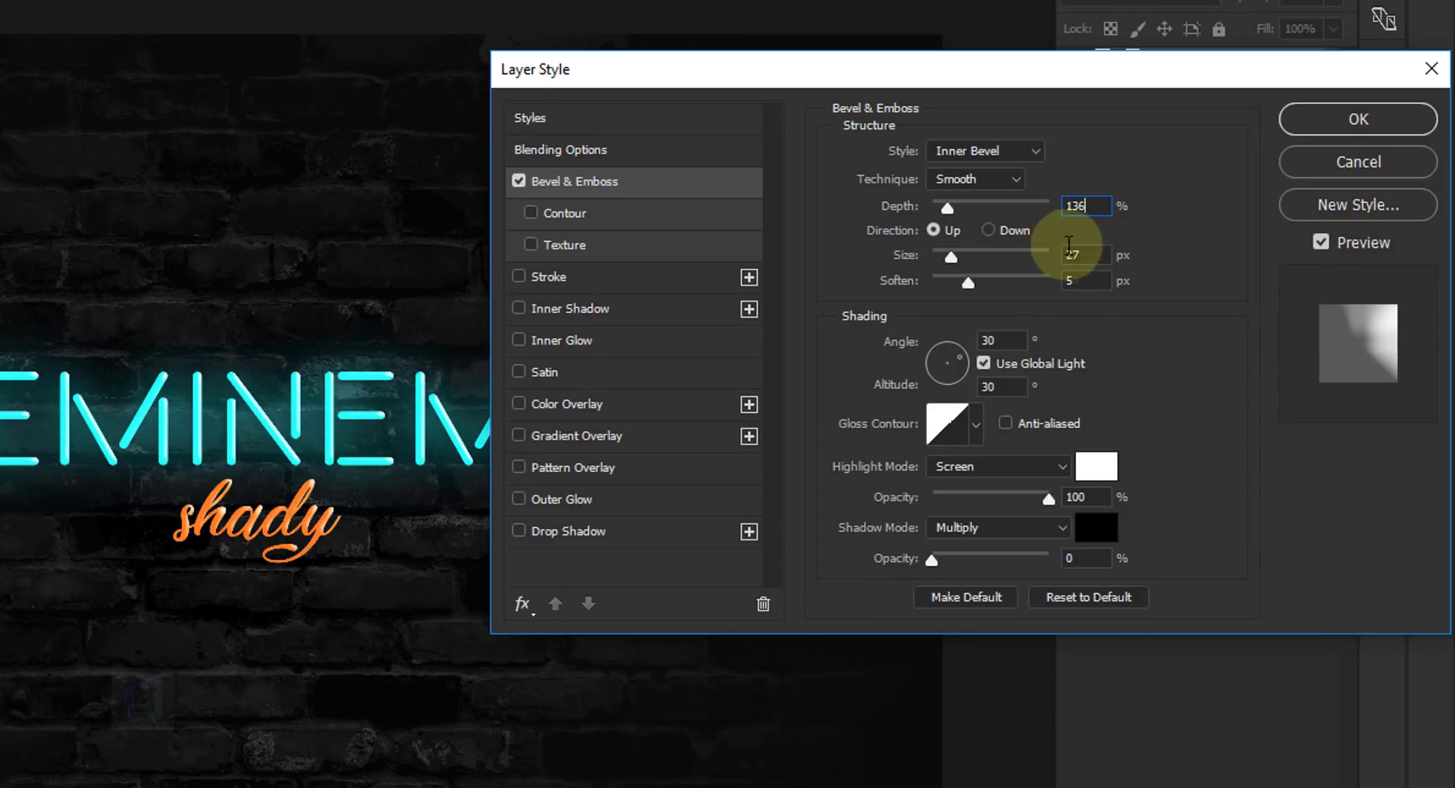
{"action": "left_click_drag", "start_coordinate": [1069, 254], "coordinate": [947, 241]}
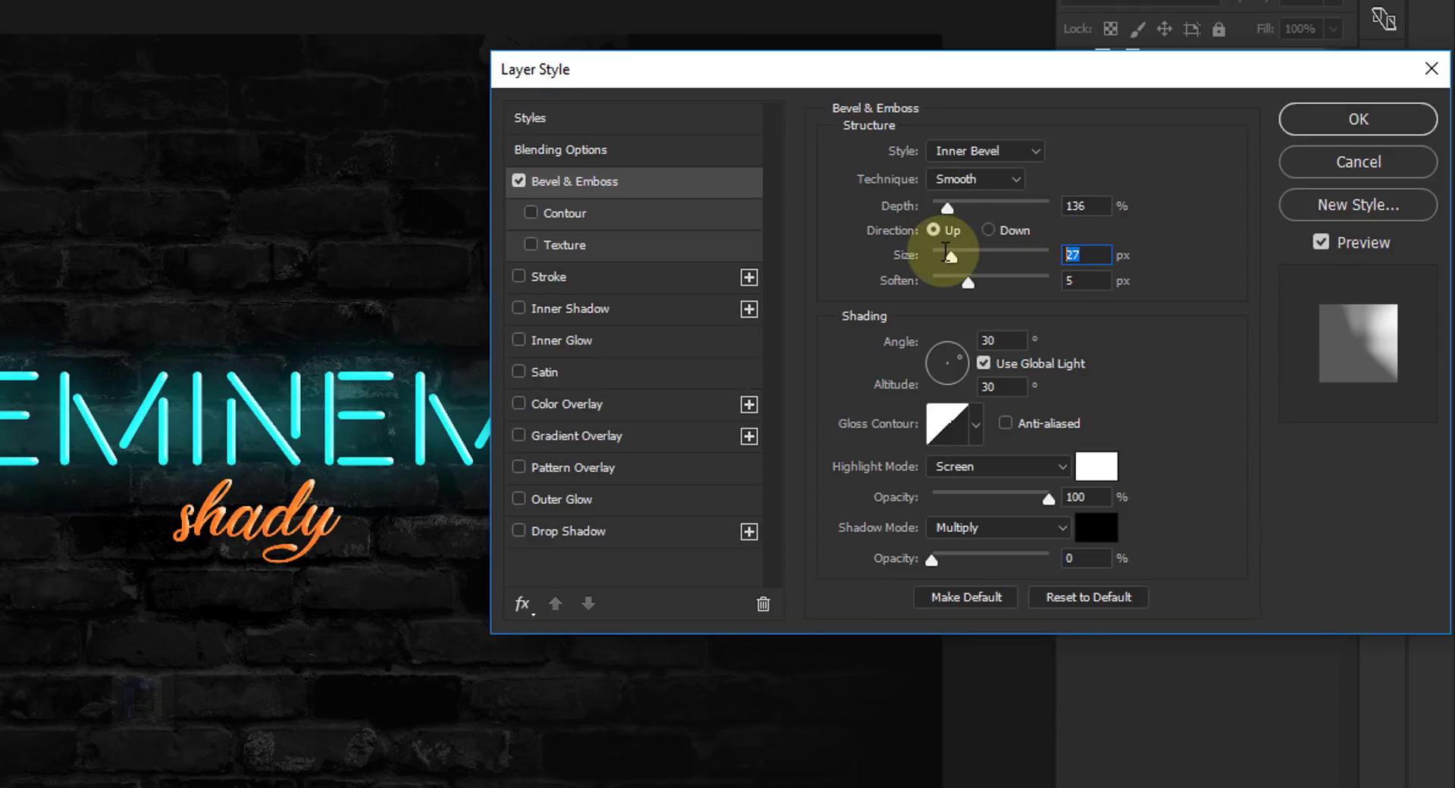
{"action": "type", "text": "5"}
{"action": "left_click_drag", "start_coordinate": [1084, 281], "coordinate": [991, 274]}
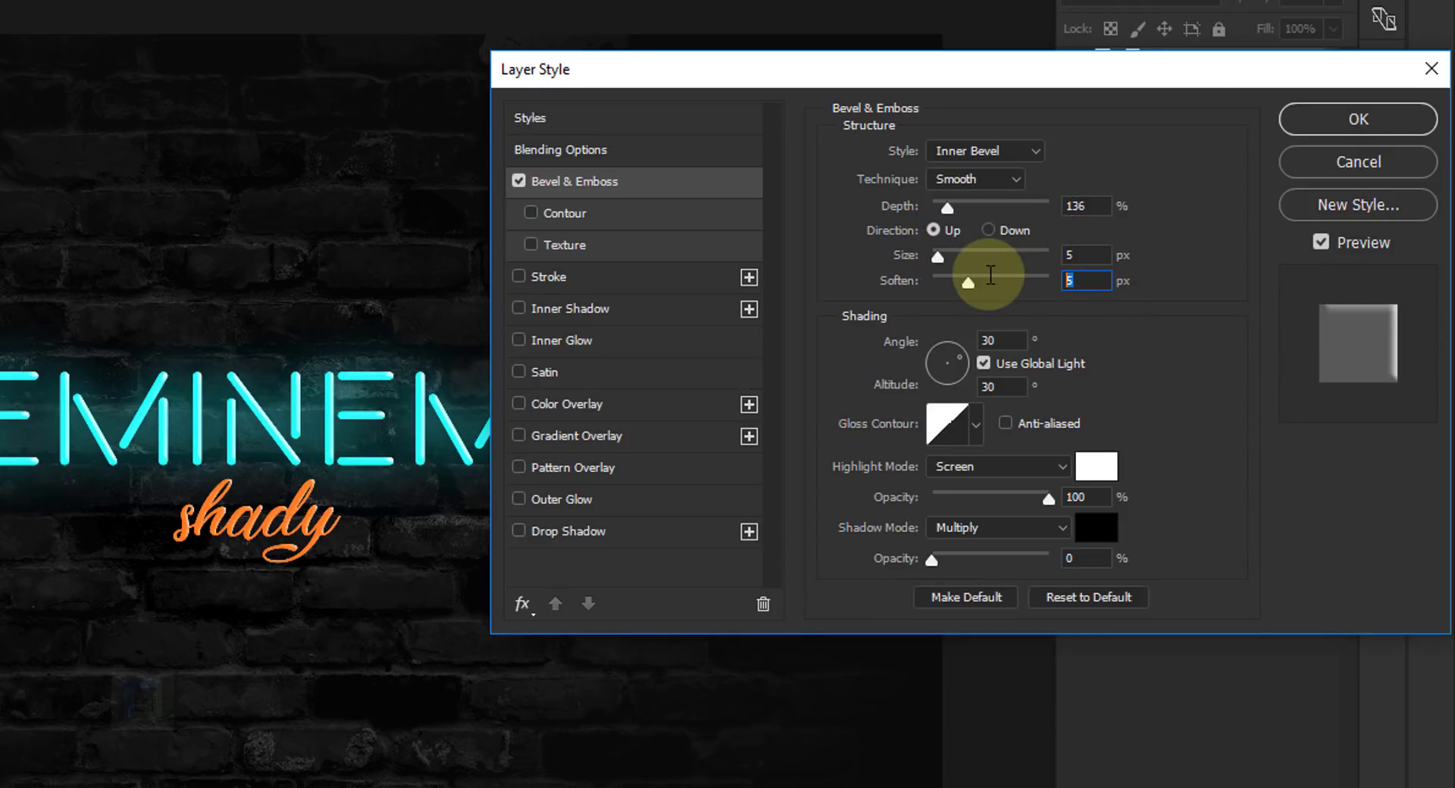
{"action": "type", "text": "7"}
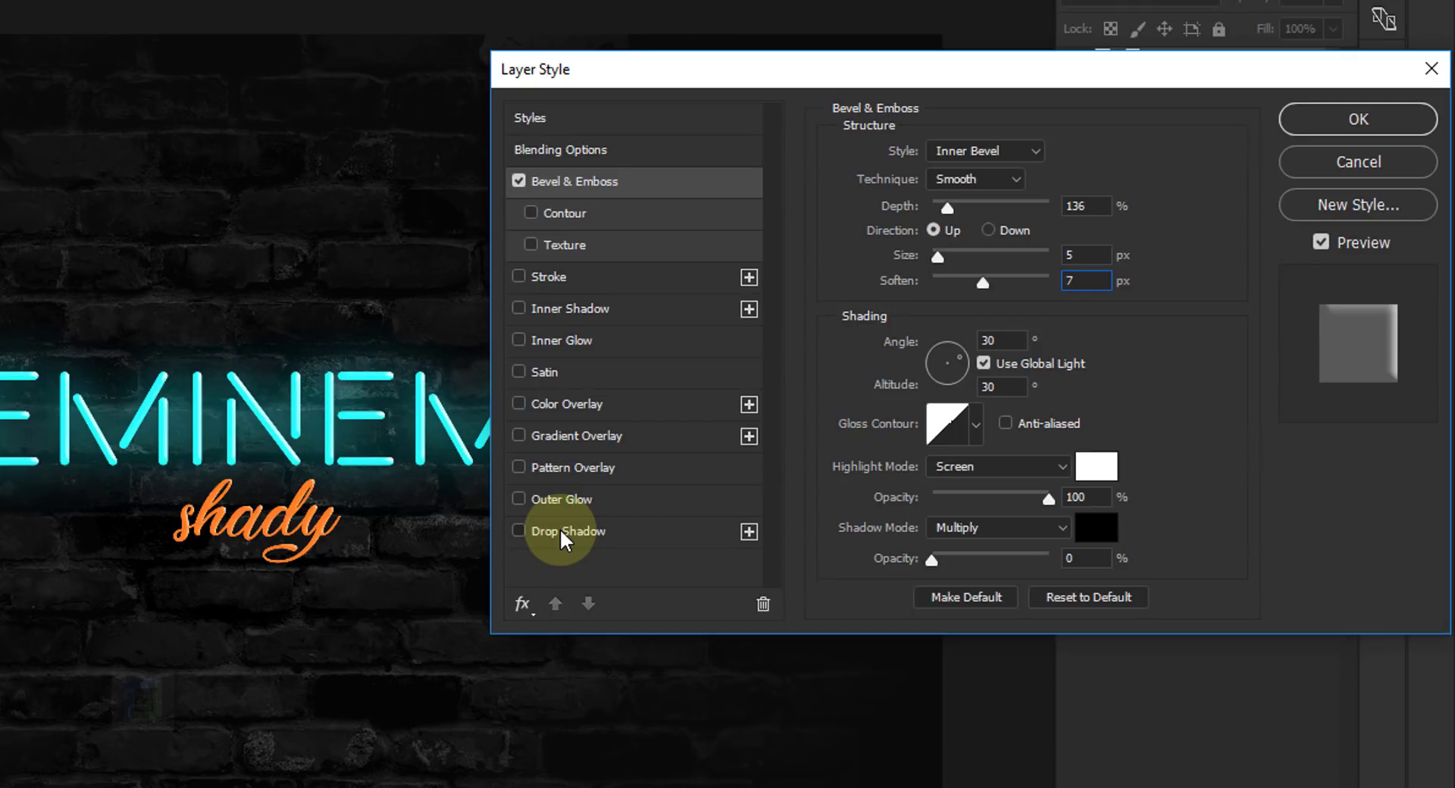
- Enable a Drop Shadow on the "shady" layer and set its distance to 24 px
{"action": "left_click", "coordinate": [631, 537]}
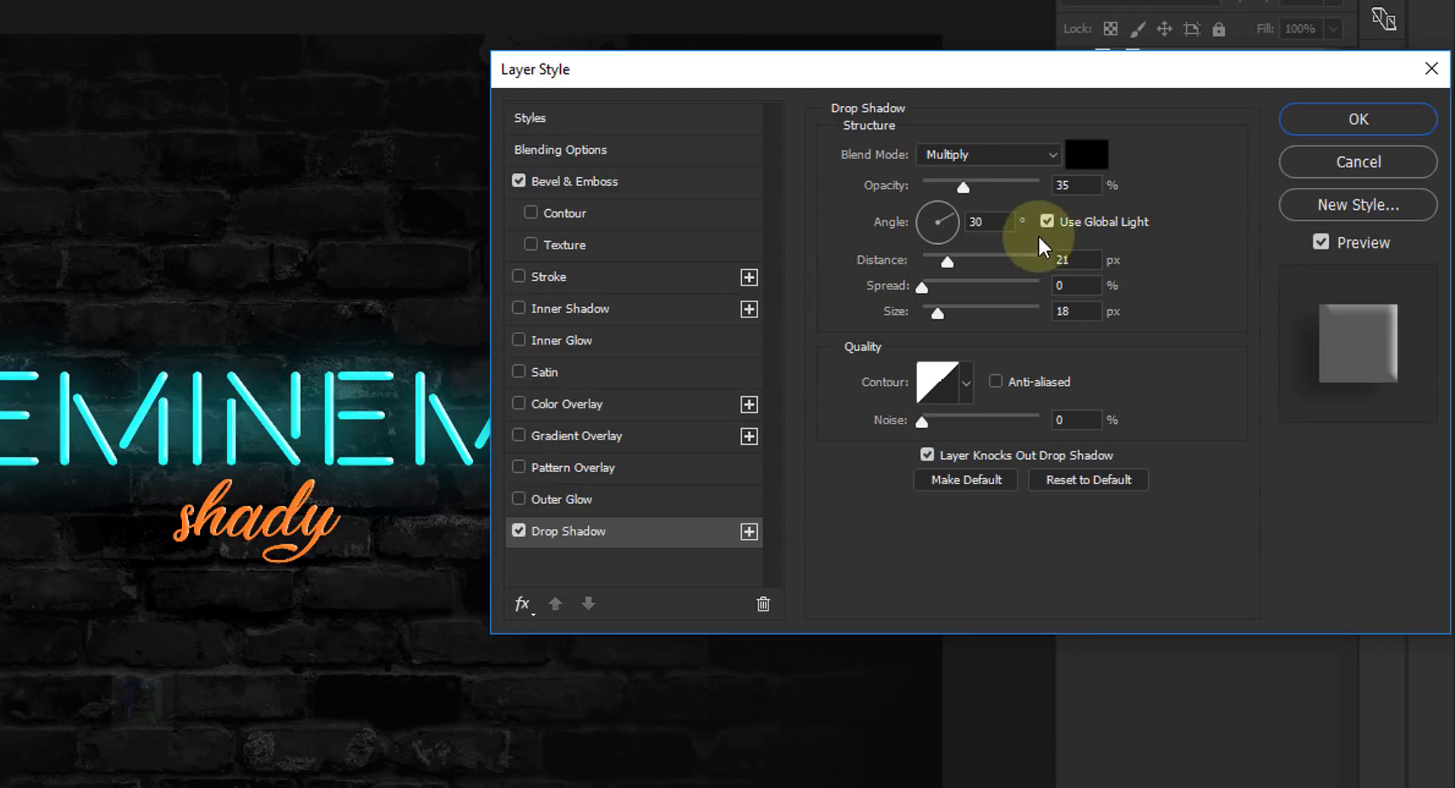
{"action": "left_click", "coordinate": [1077, 260]}
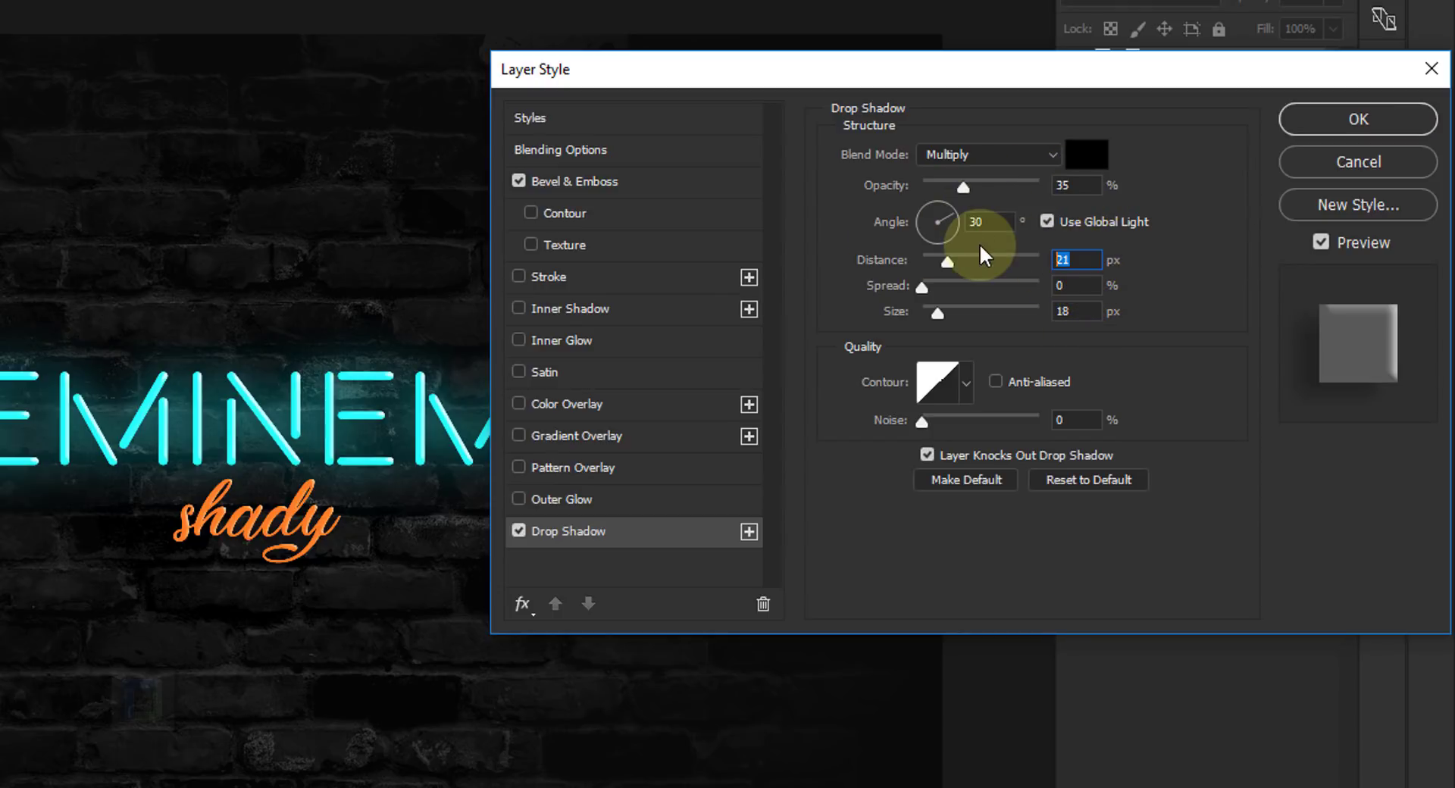
{"action": "type", "text": "24"}
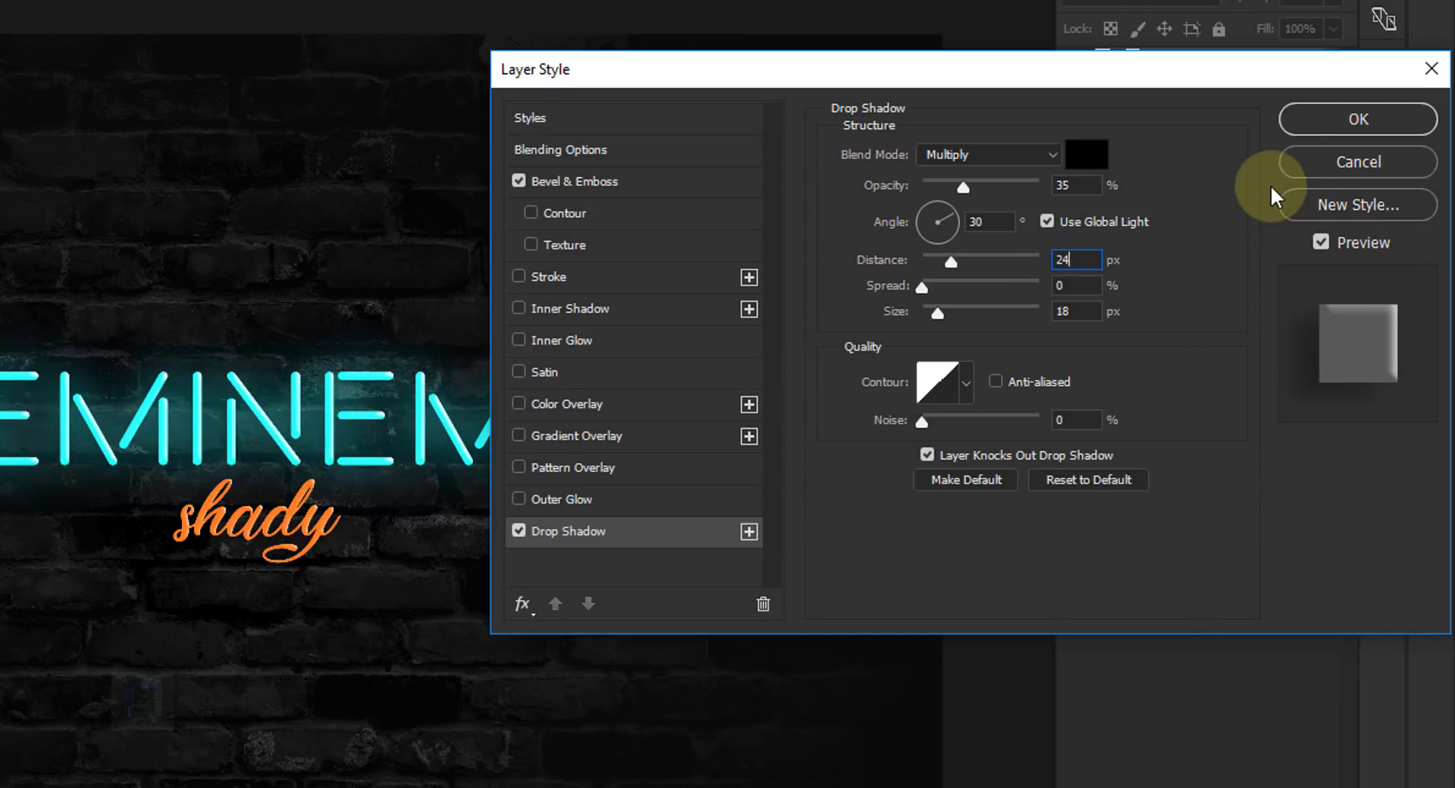
{"action": "left_click", "coordinate": [1219, 277]}
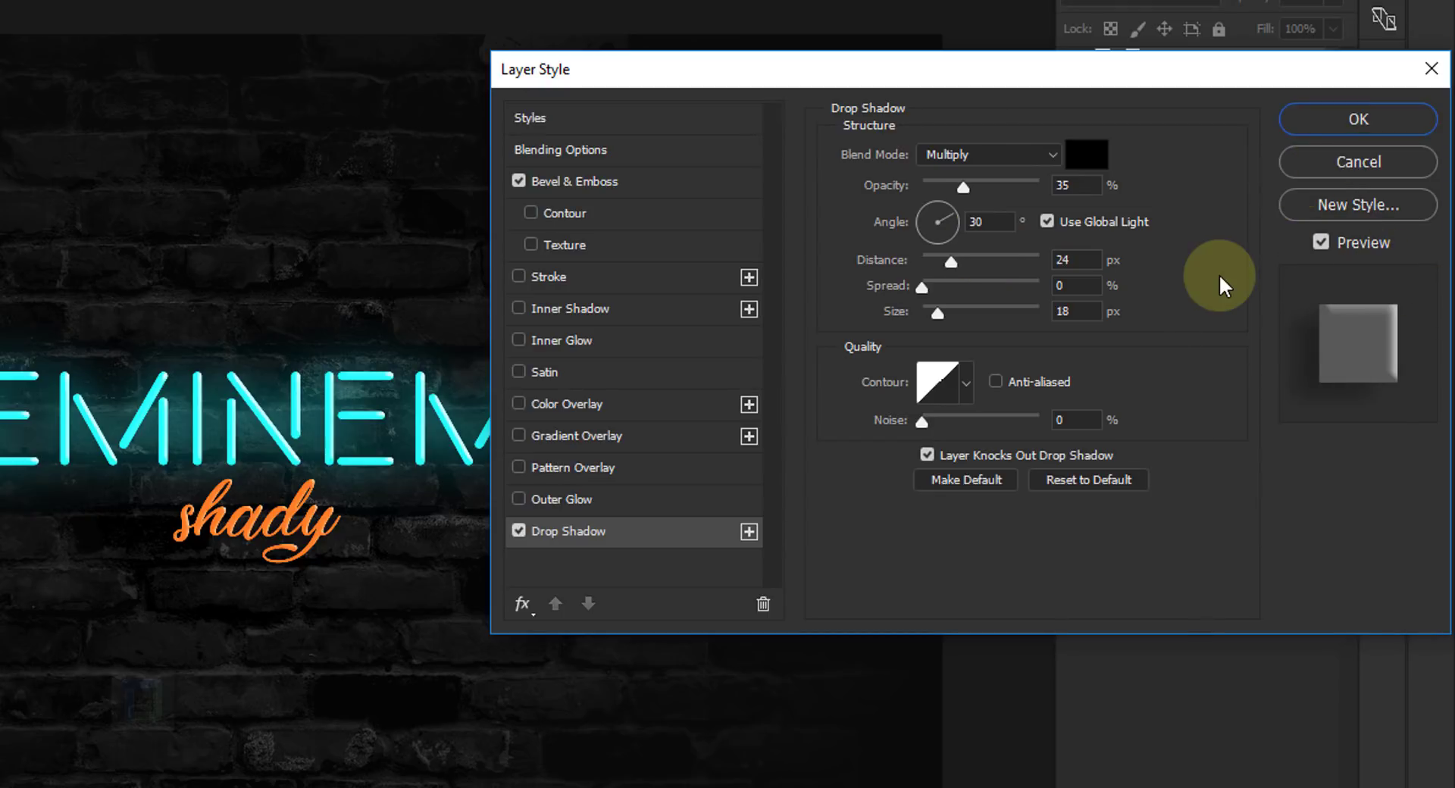
- Add an Outer Glow to the "shady" layer, increase its size to 38 px and apply the layer style
{"action": "left_click", "coordinate": [542, 501]}
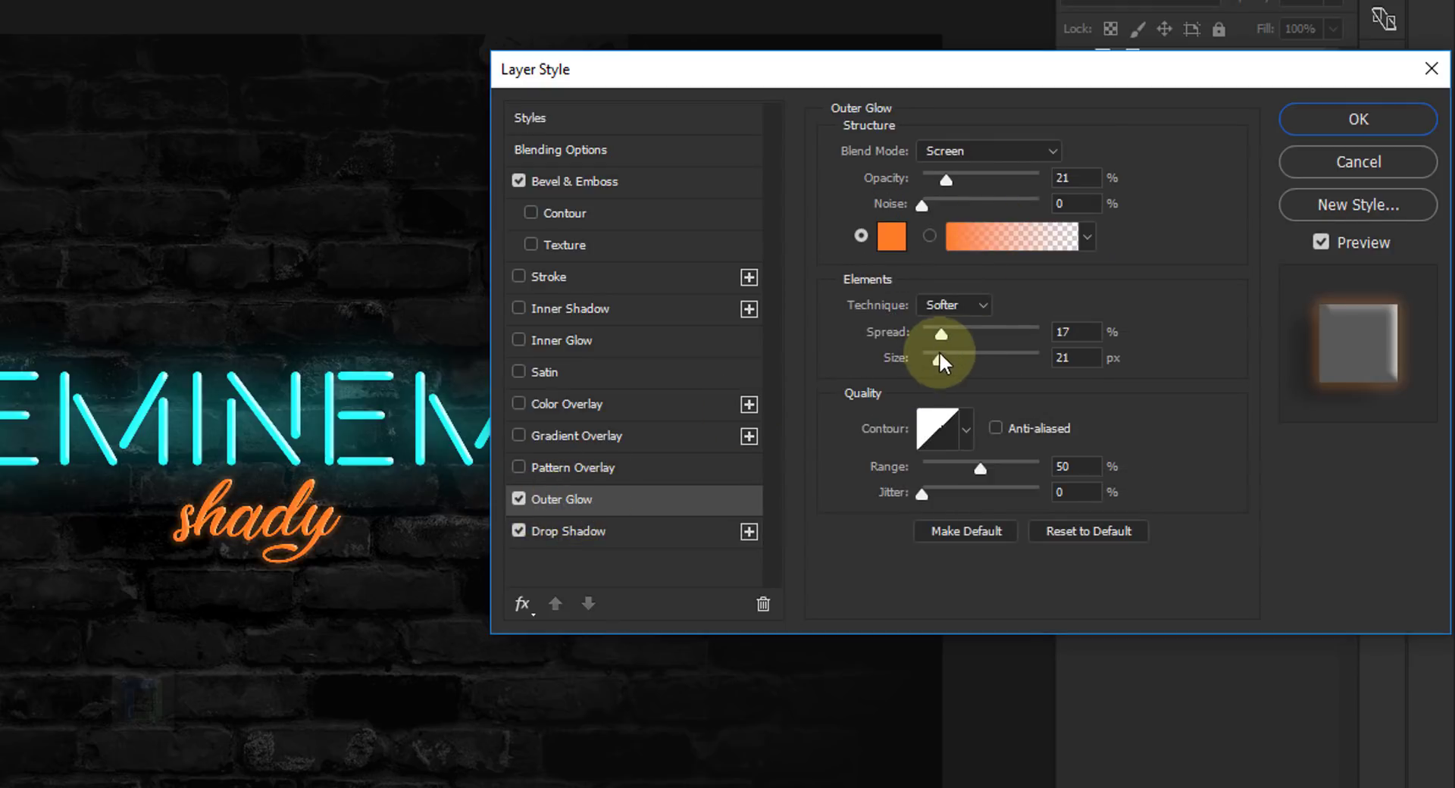
{"action": "mouse_move", "coordinate": [939, 359]}
{"action": "left_mouse_down"}
{"action": "mouse_move", "coordinate": [958, 360]}
{"action": "mouse_move", "coordinate": [944, 361]}
{"action": "left_mouse_up"}
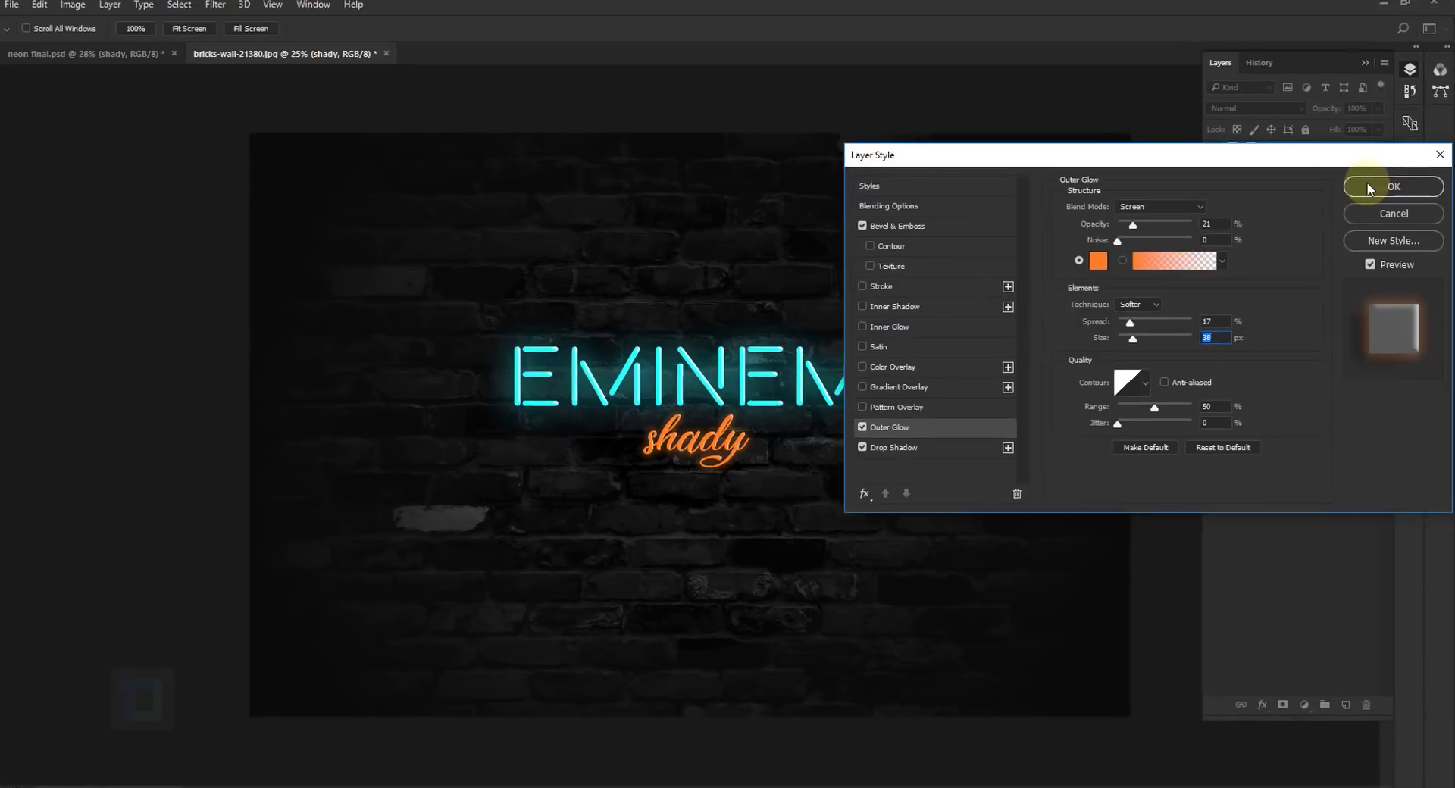
{"action": "left_click", "coordinate": [1334, 121]}
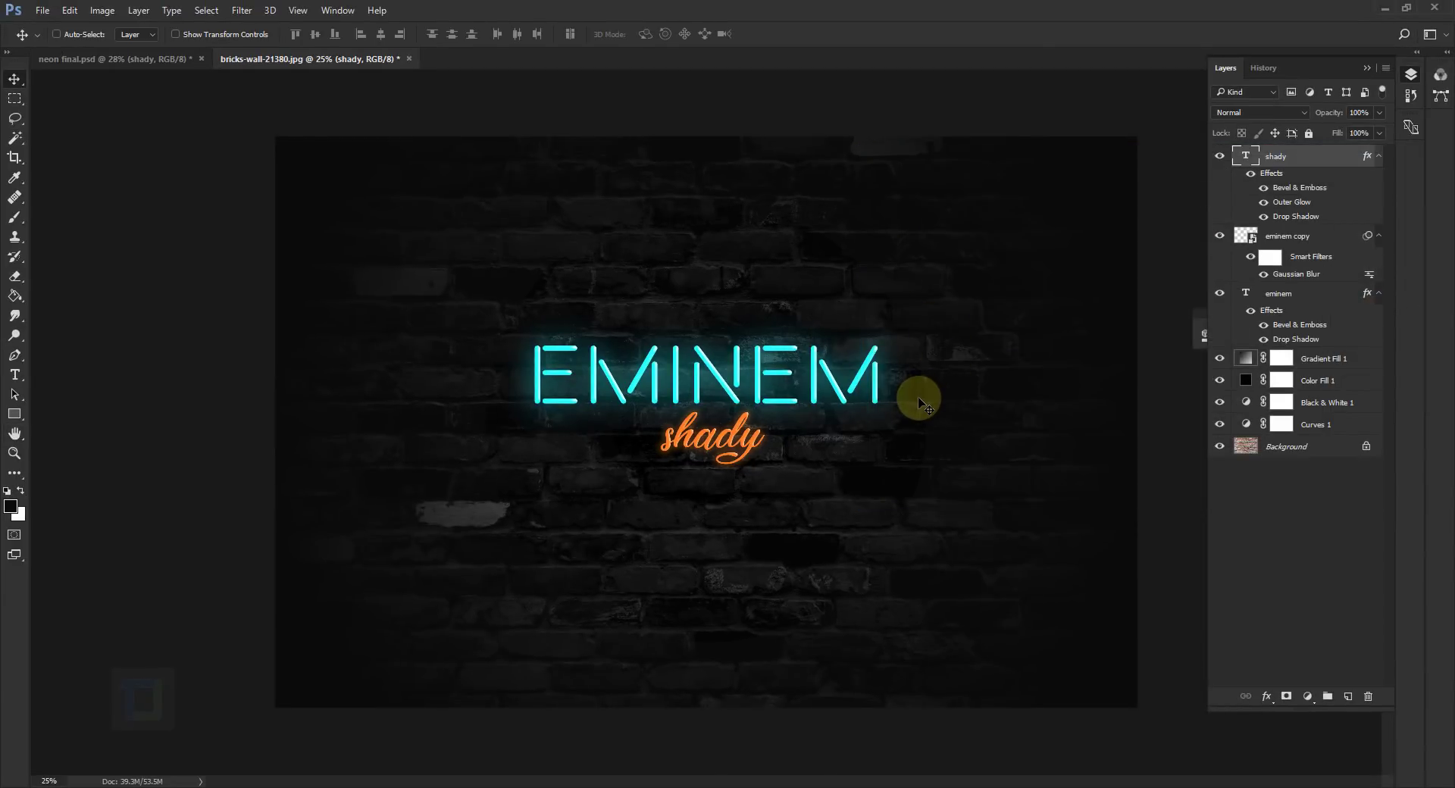
- Rotate the "shady" text counterclockwise by about 15 degrees so it slants upward beneath the EMINEM sign
{"action": "key", "text": "ctrl+t"}
{"action": "left_click_drag", "start_coordinate": [789, 379], "coordinate": [771, 368]}
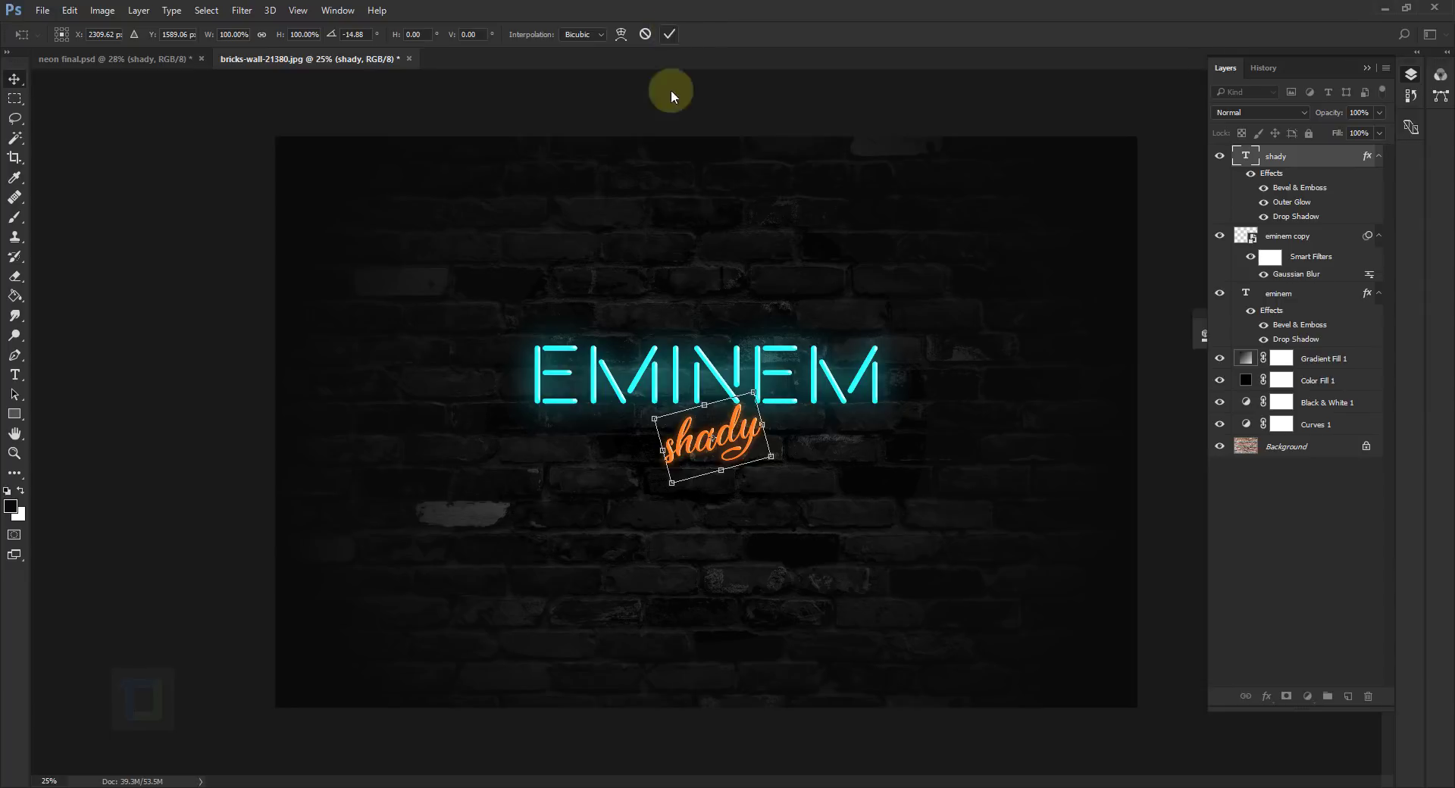
{"action": "left_click", "coordinate": [669, 34]}
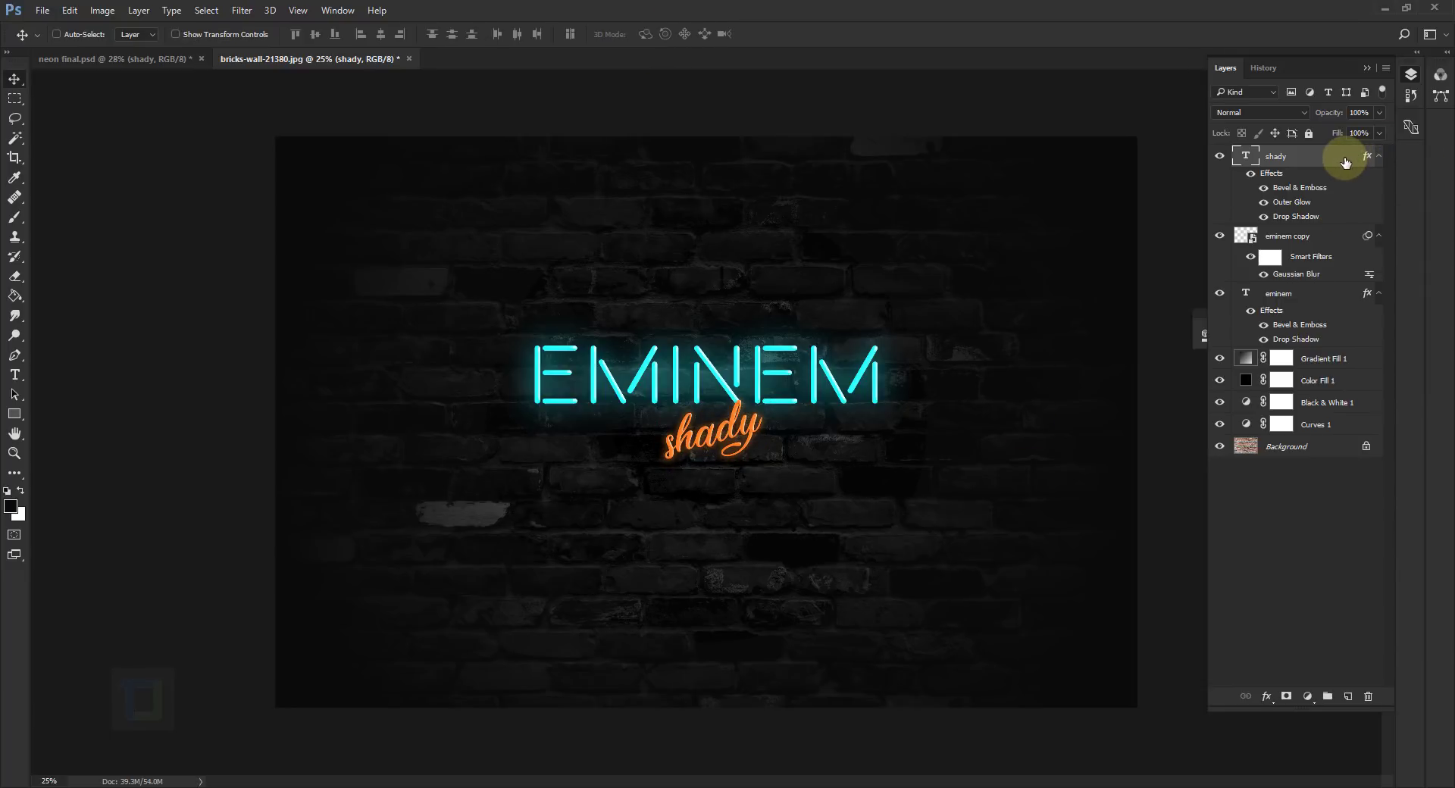
- Duplicate the "shady" text layer and clear the layer style from the copy
{"action": "key", "text": "ctrl+j"}
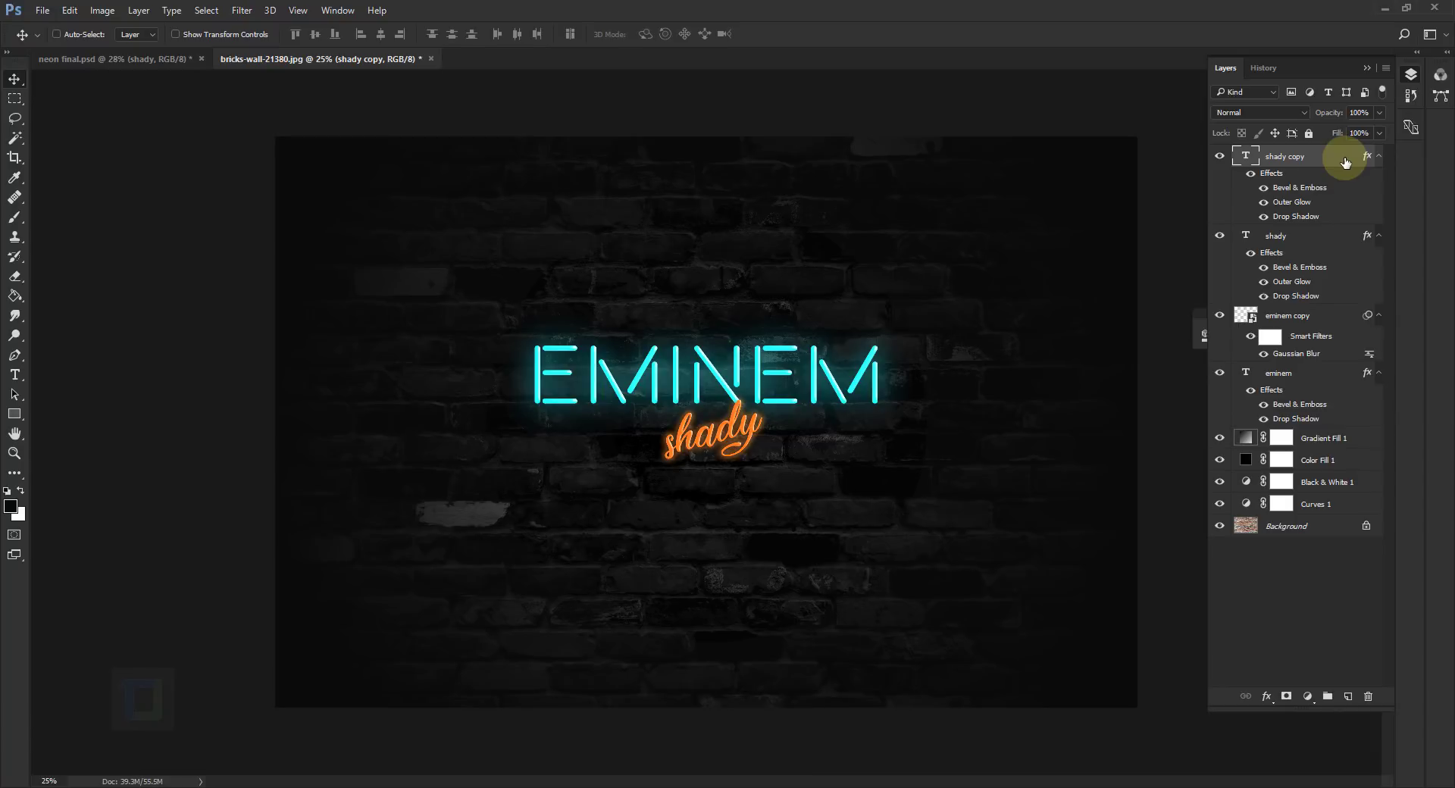
{"action": "right_click", "coordinate": [1342, 160]}
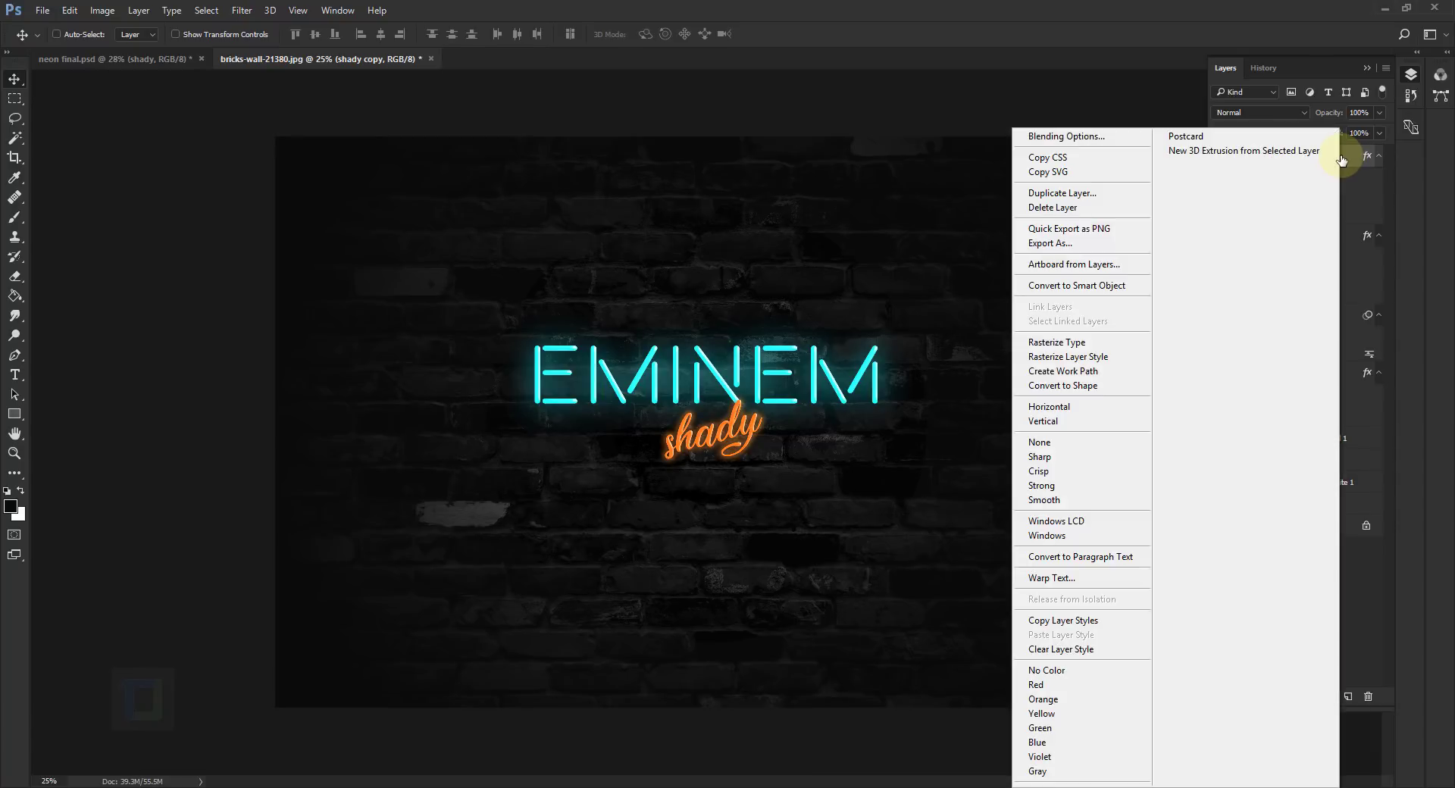
{"action": "left_click", "coordinate": [1071, 652]}
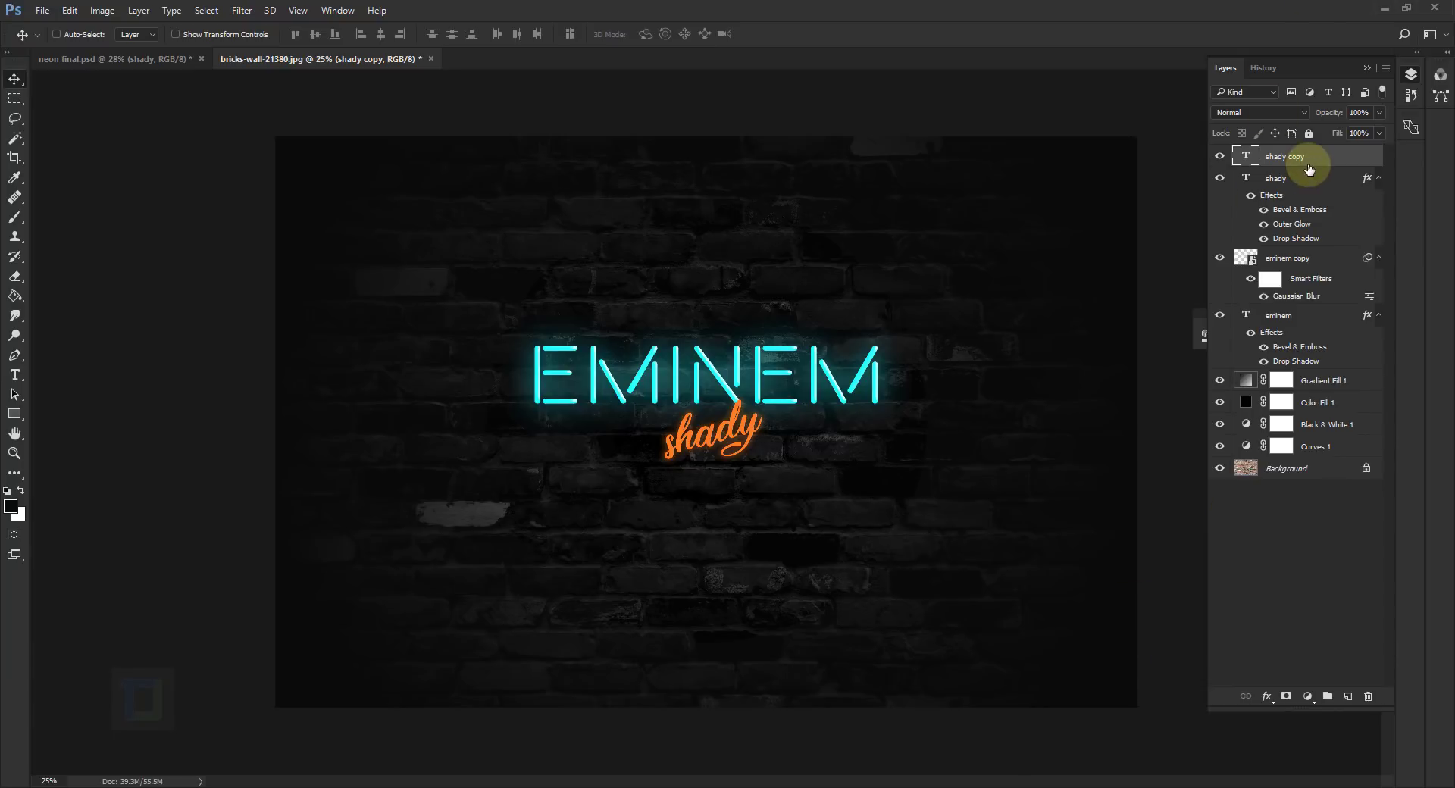
- Convert the copied "shady" layer to a smart object and apply a Gaussian Blur with an 87.0 pixel radius
{"action": "right_click", "coordinate": [1310, 164]}
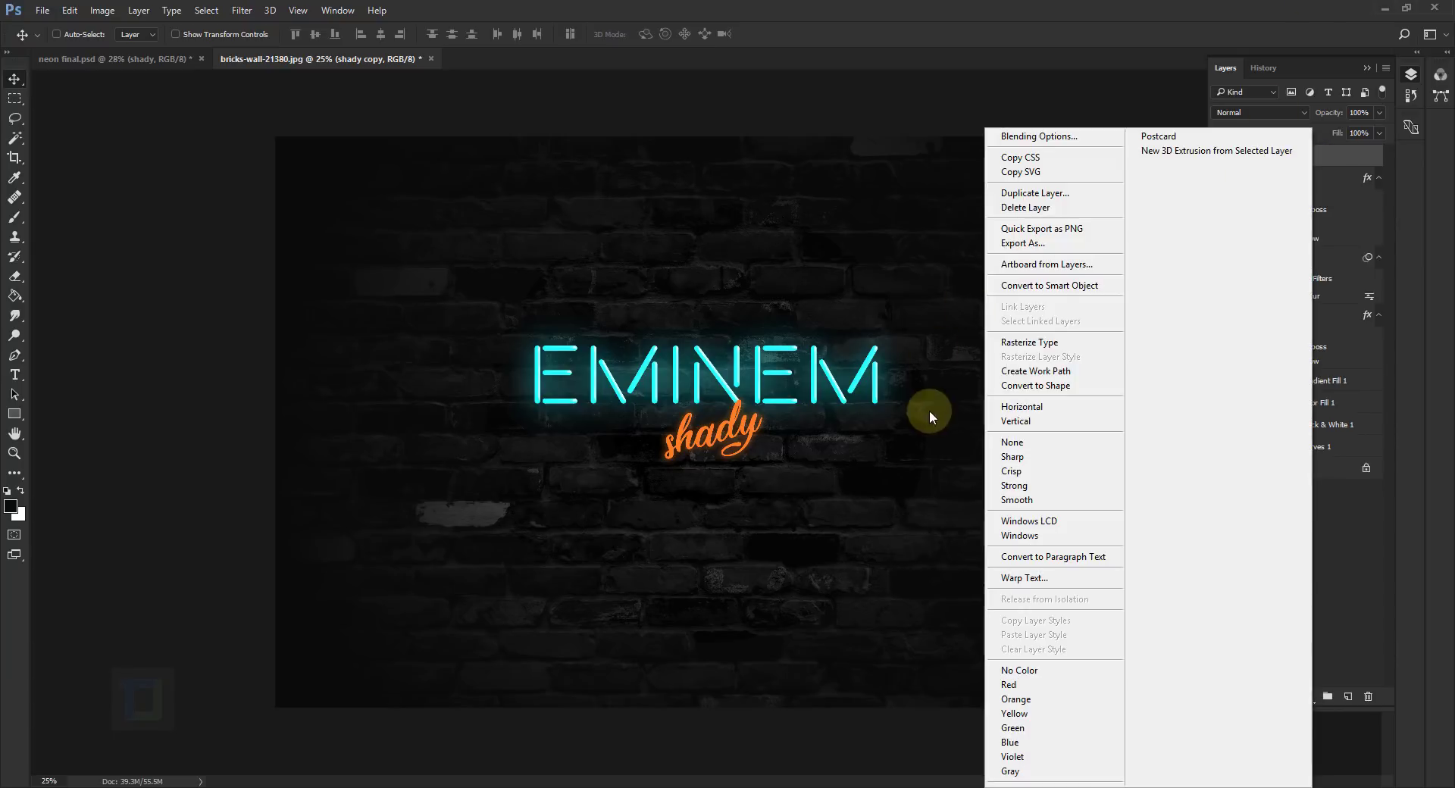
{"action": "left_click", "coordinate": [1040, 288]}
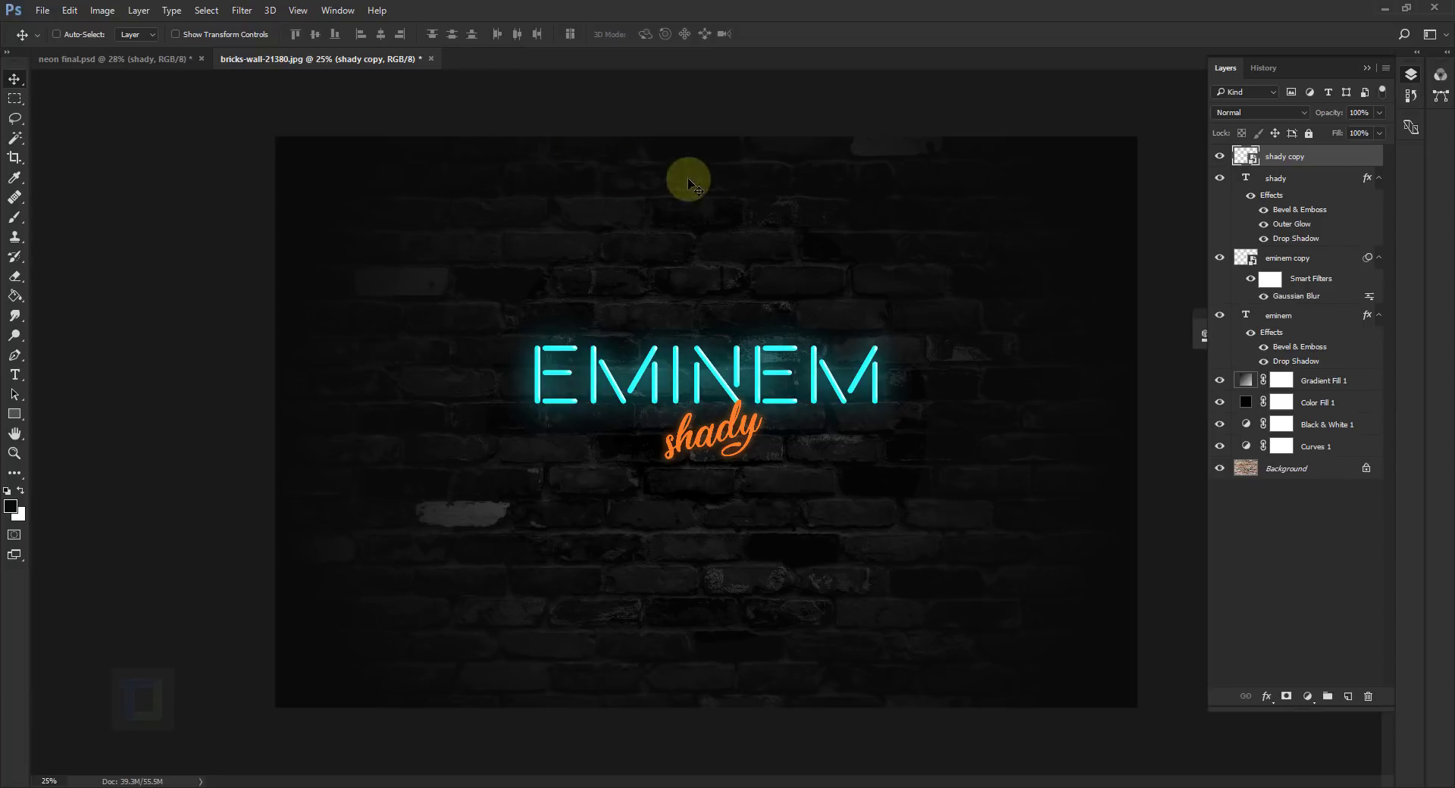
{"action": "left_click", "coordinate": [242, 10]}
{"action": "mouse_move", "coordinate": [262, 177]}
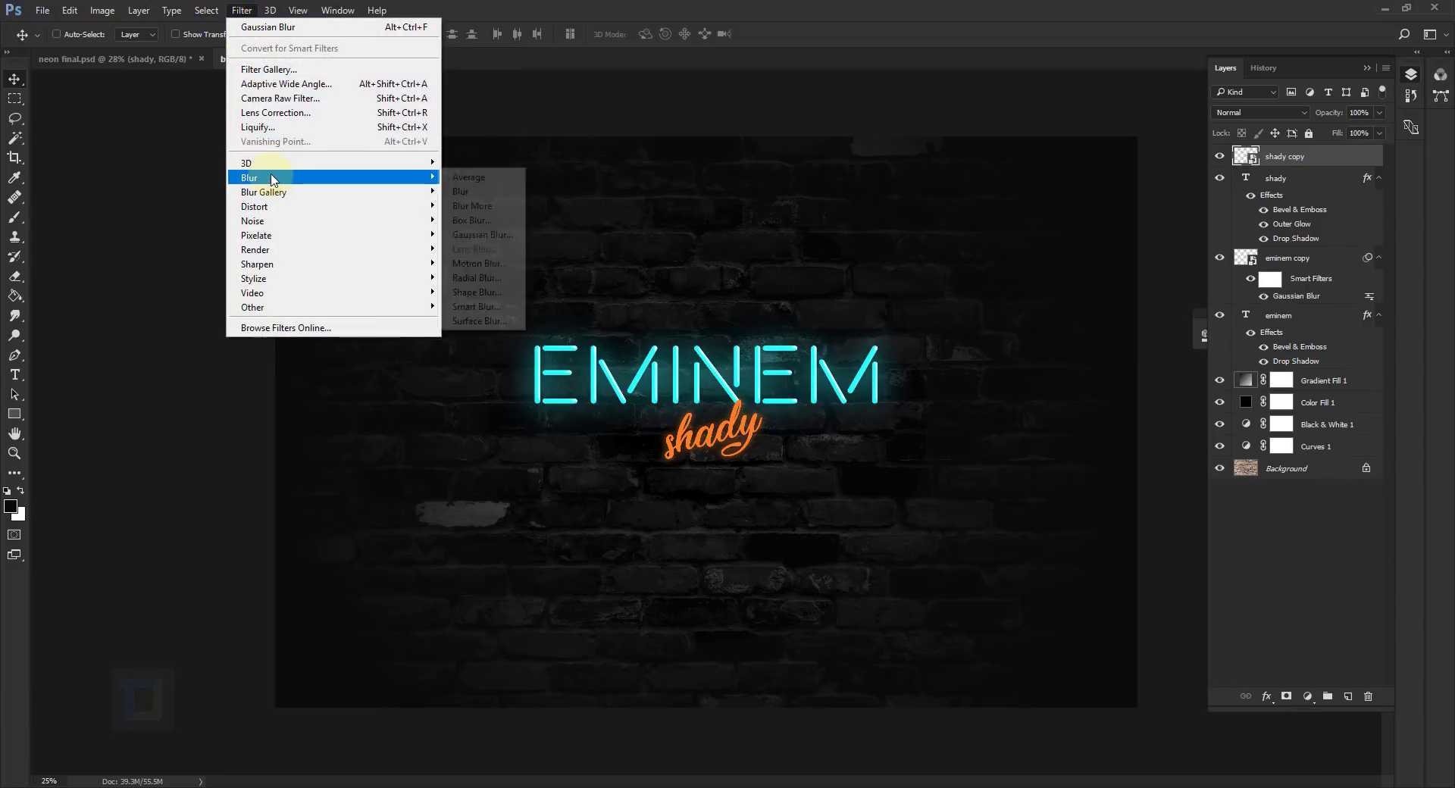
{"action": "left_click", "coordinate": [507, 235]}
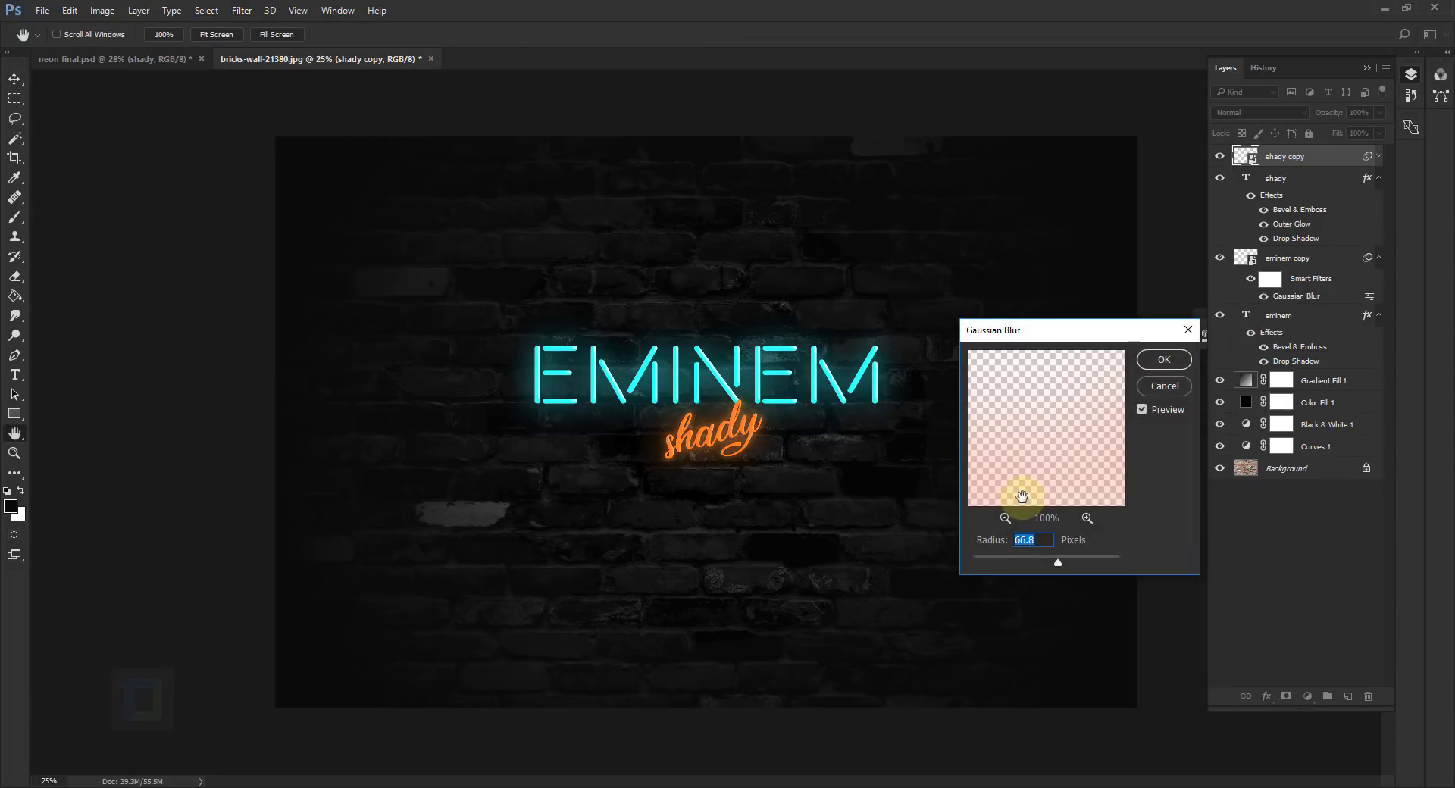
{"action": "left_click_drag", "start_coordinate": [1059, 561], "coordinate": [1067, 567]}
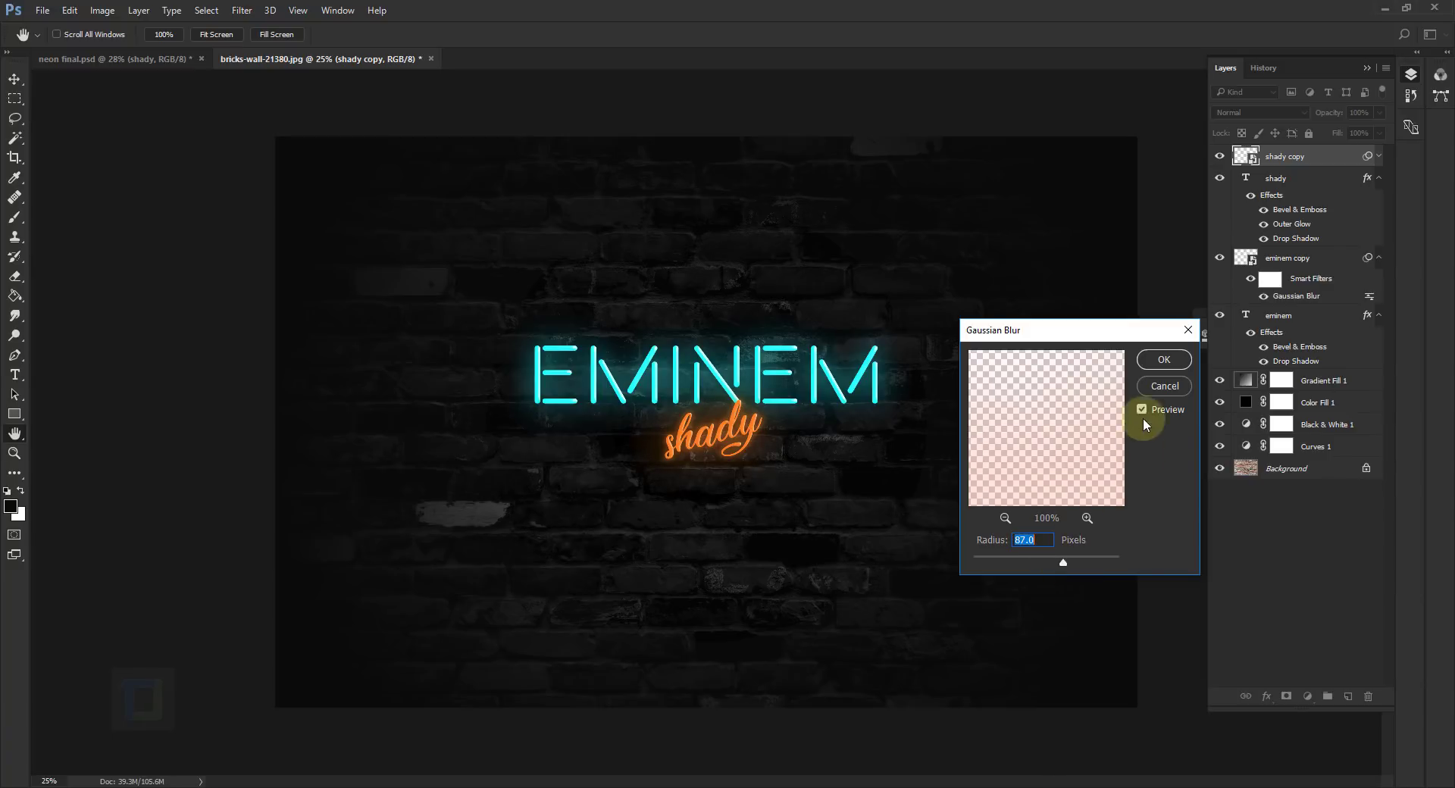
{"action": "left_click", "coordinate": [1163, 360]}
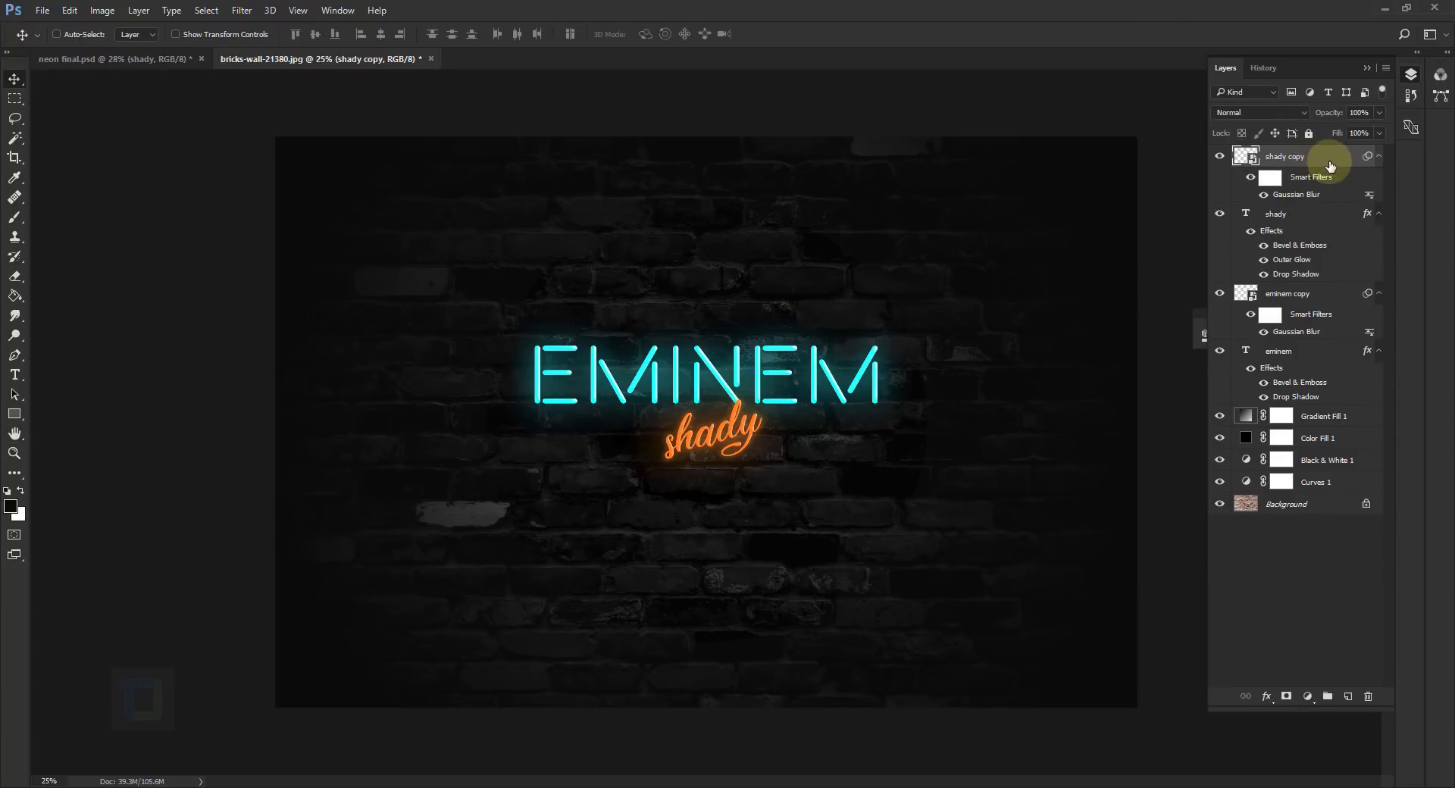
- Reorder the layers so that each blurred copy sits directly below its original "shady" or "eminem" text layer
{"action": "left_click_drag", "start_coordinate": [1306, 156], "coordinate": [1314, 258]}
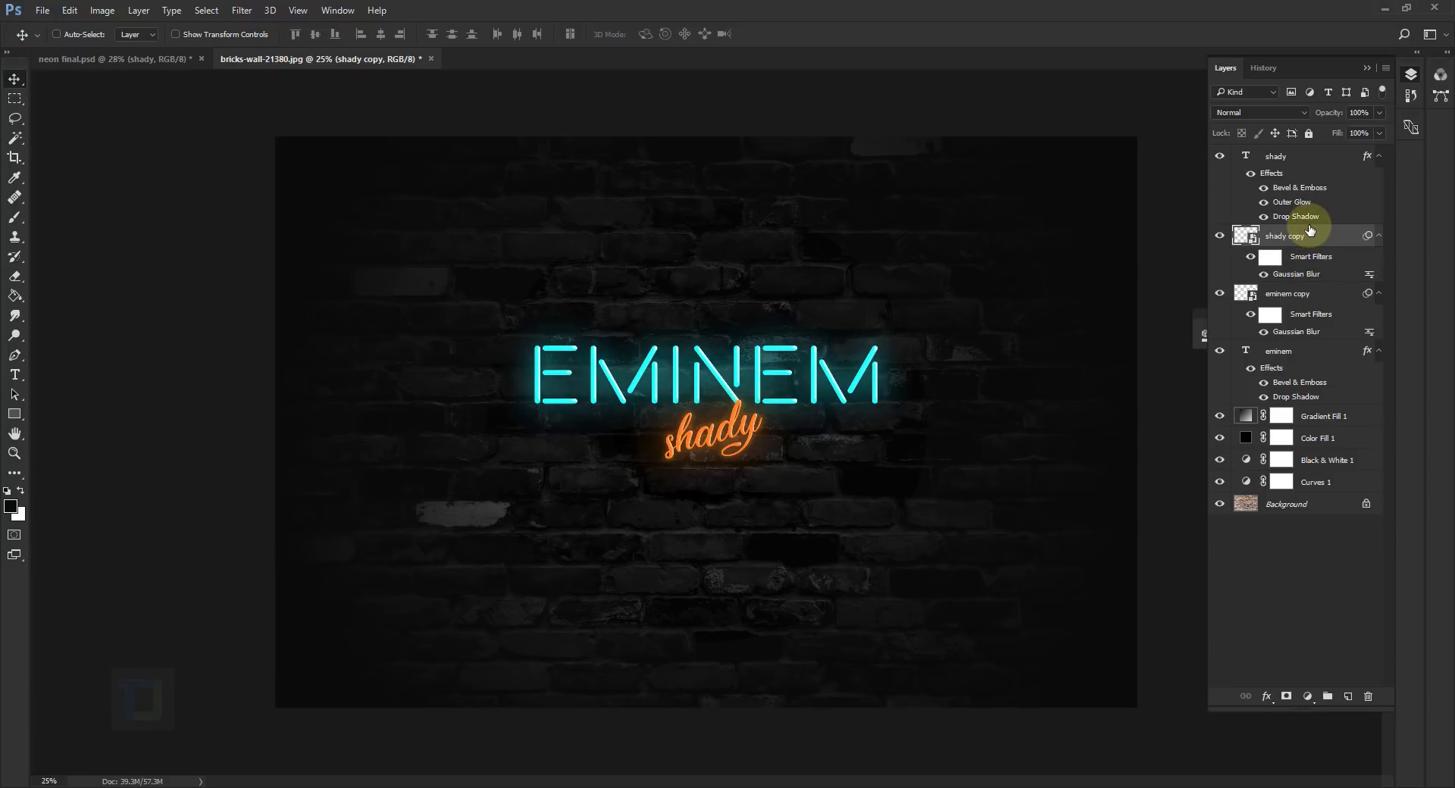
{"action": "left_click", "coordinate": [1297, 300]}
{"action": "left_click_drag", "start_coordinate": [1302, 300], "coordinate": [1321, 380]}
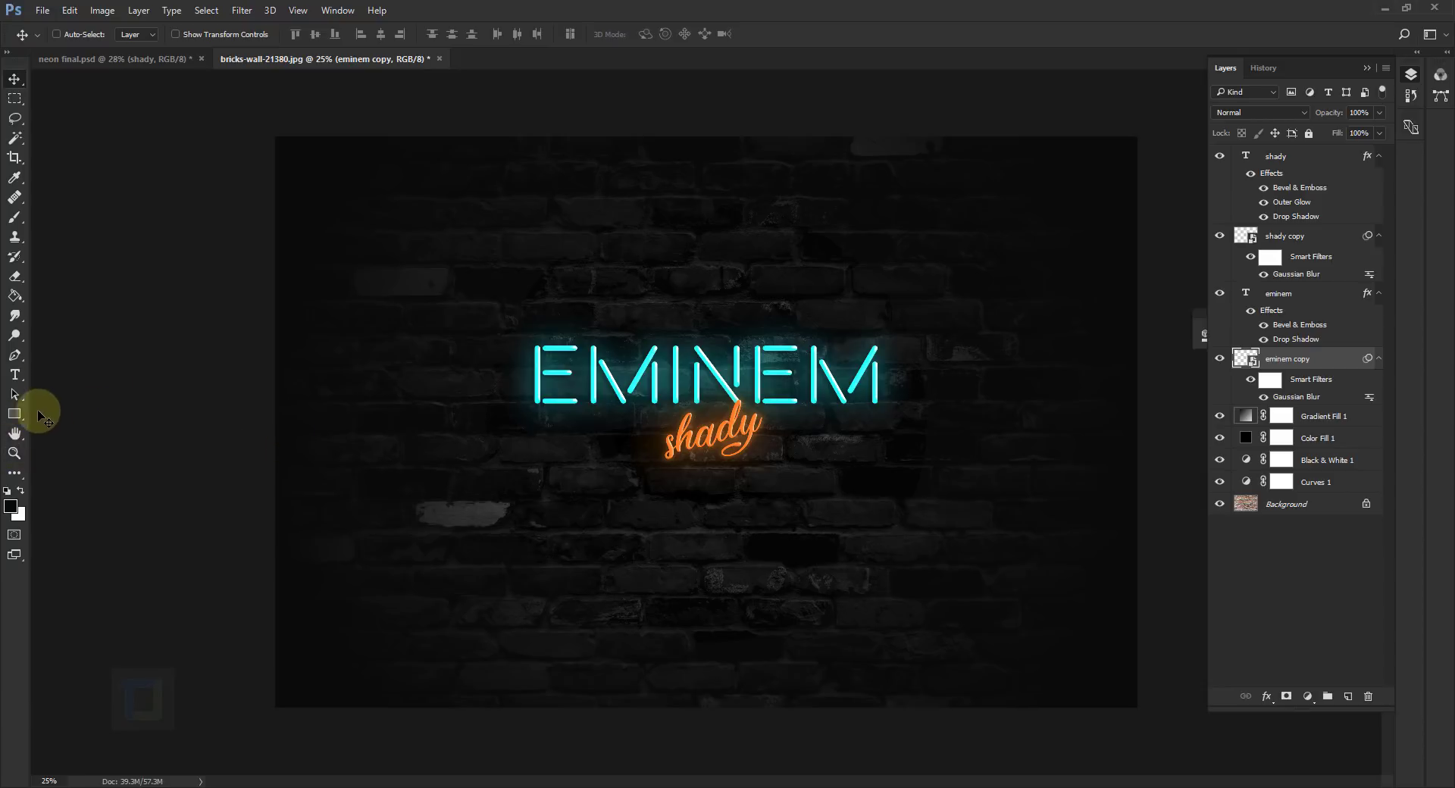
- Draw a white rectangle about 596 by 45 px beneath the first letters of EMINEM and reduce its height to about 23 px
{"action": "left_click", "coordinate": [14, 415]}
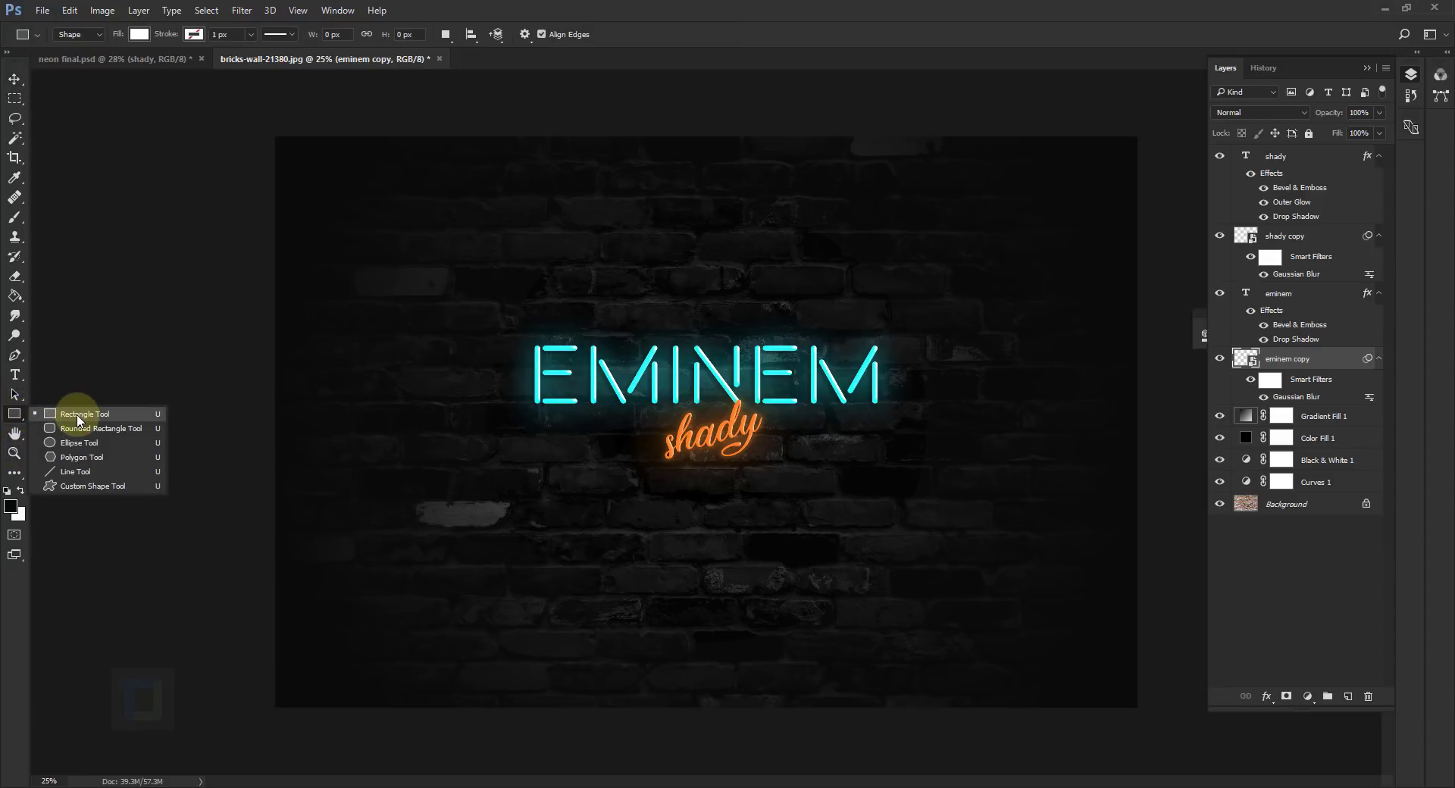
{"action": "left_click", "coordinate": [78, 418]}
{"action": "left_click_drag", "start_coordinate": [543, 421], "coordinate": [657, 429]}
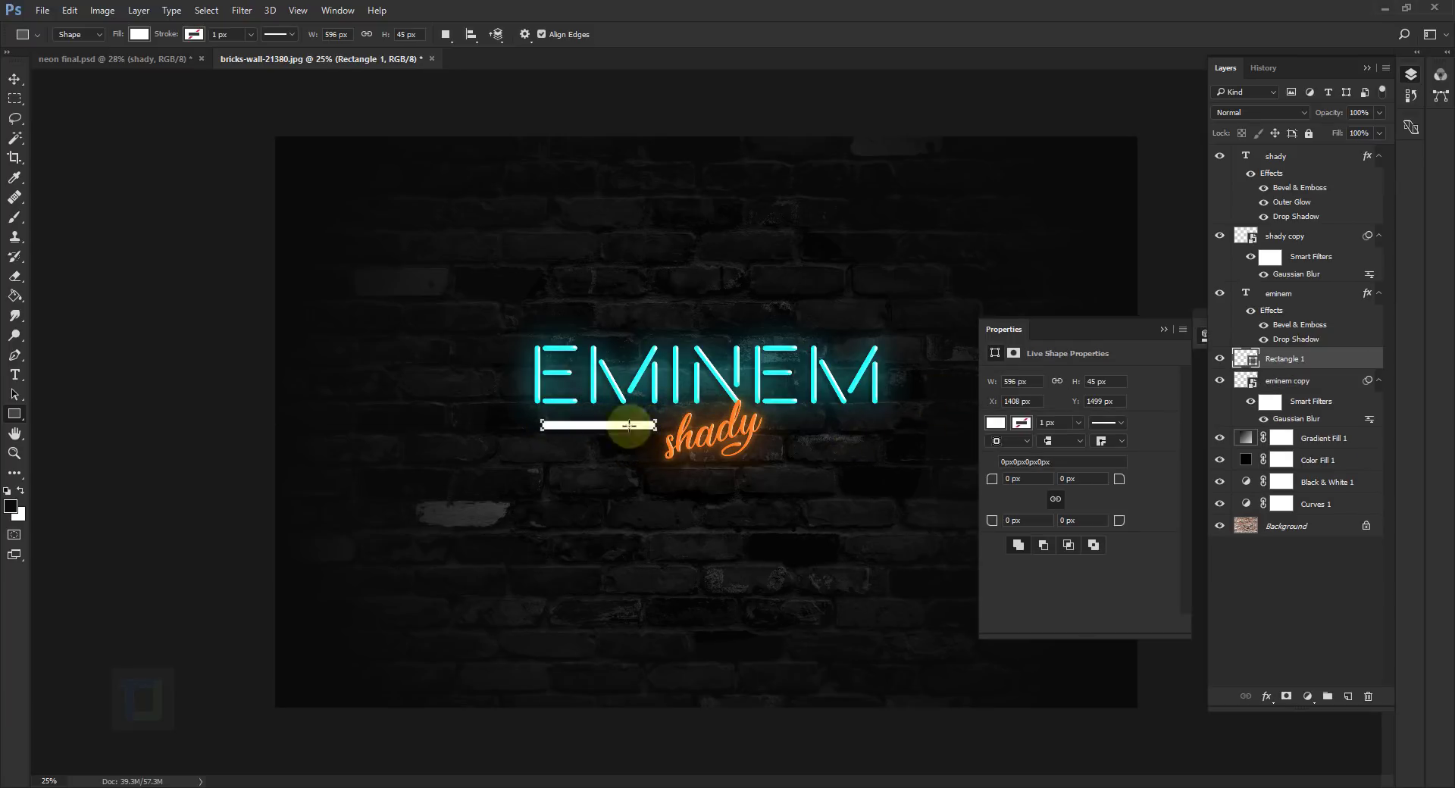
{"action": "scroll", "coordinate": [593, 431], "scroll_direction": "up", "scroll_amount": 5}
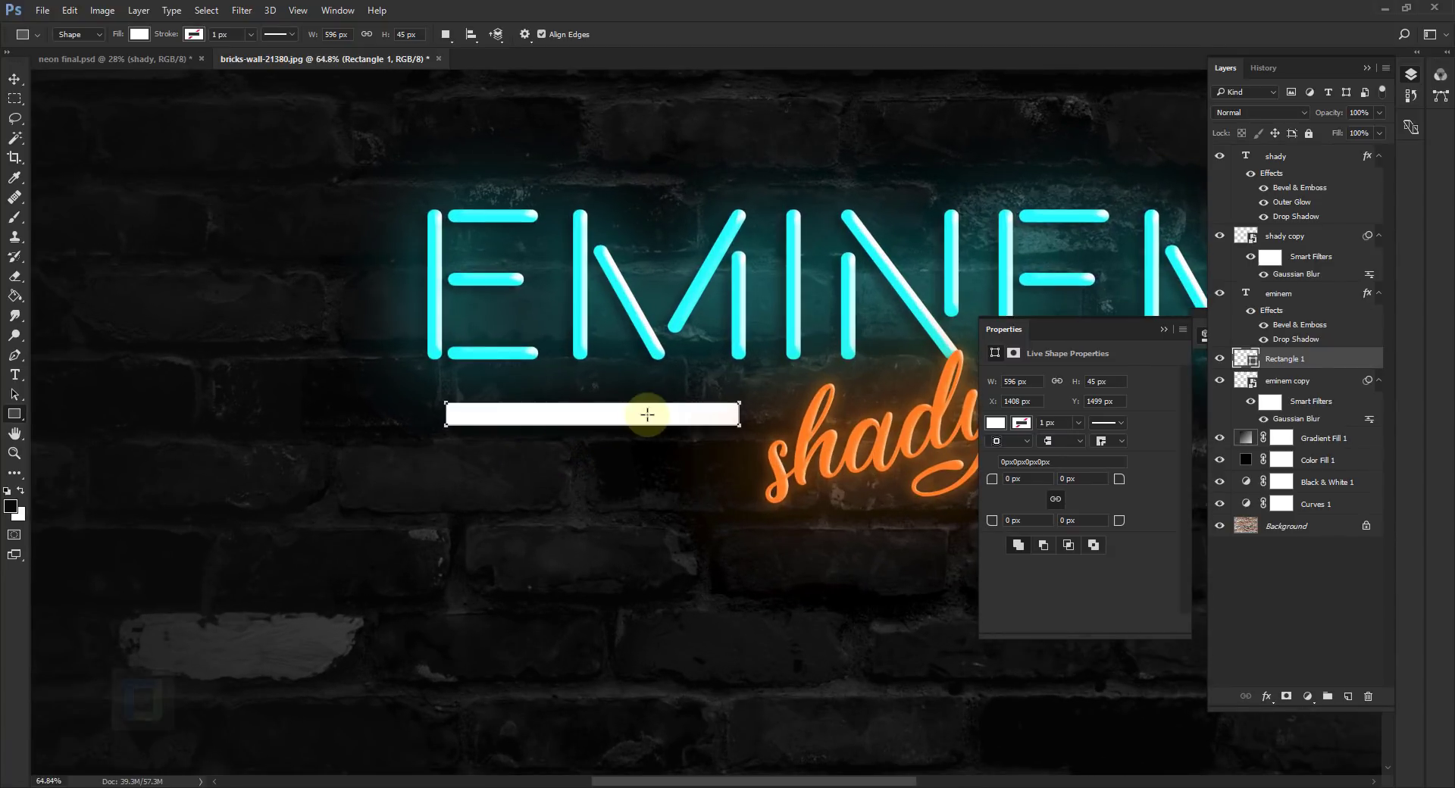
{"action": "key", "text": "ctrl+t"}
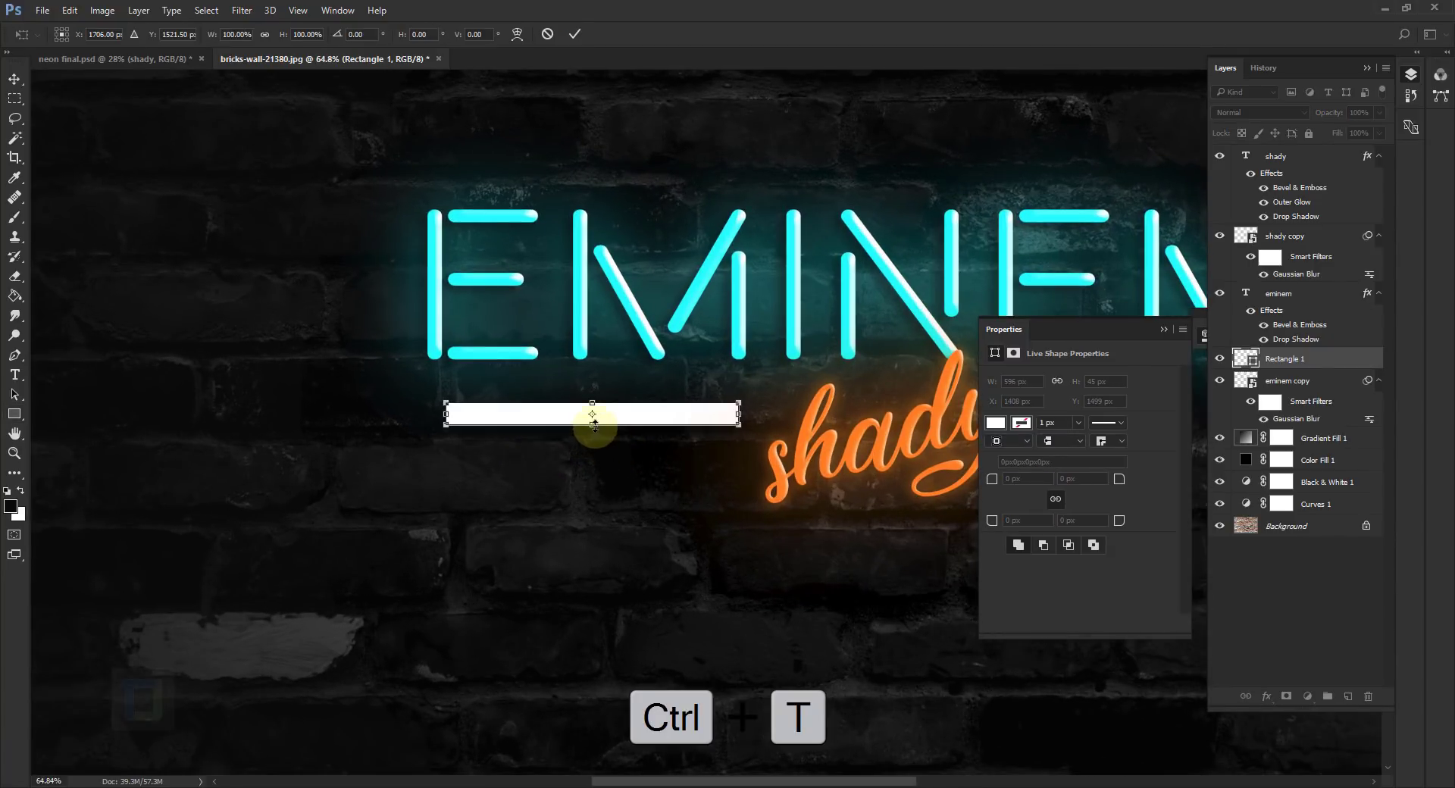
{"action": "left_click_drag", "start_coordinate": [593, 425], "coordinate": [591, 416]}
{"action": "left_click", "coordinate": [574, 35]}
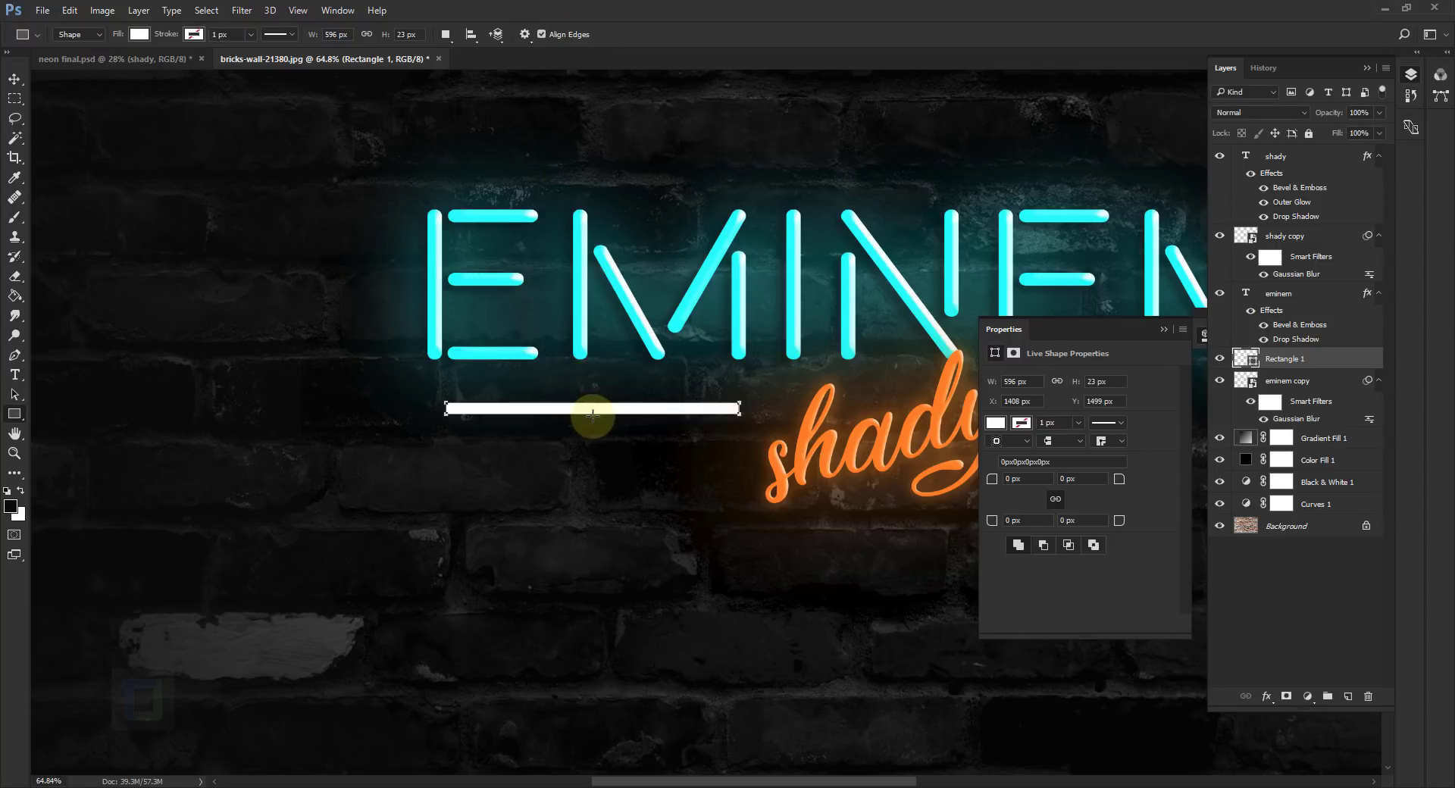
- Move the white bar down beside the "shady" text until its Y position is about 1551 px
{"action": "left_click", "coordinate": [13, 81]}
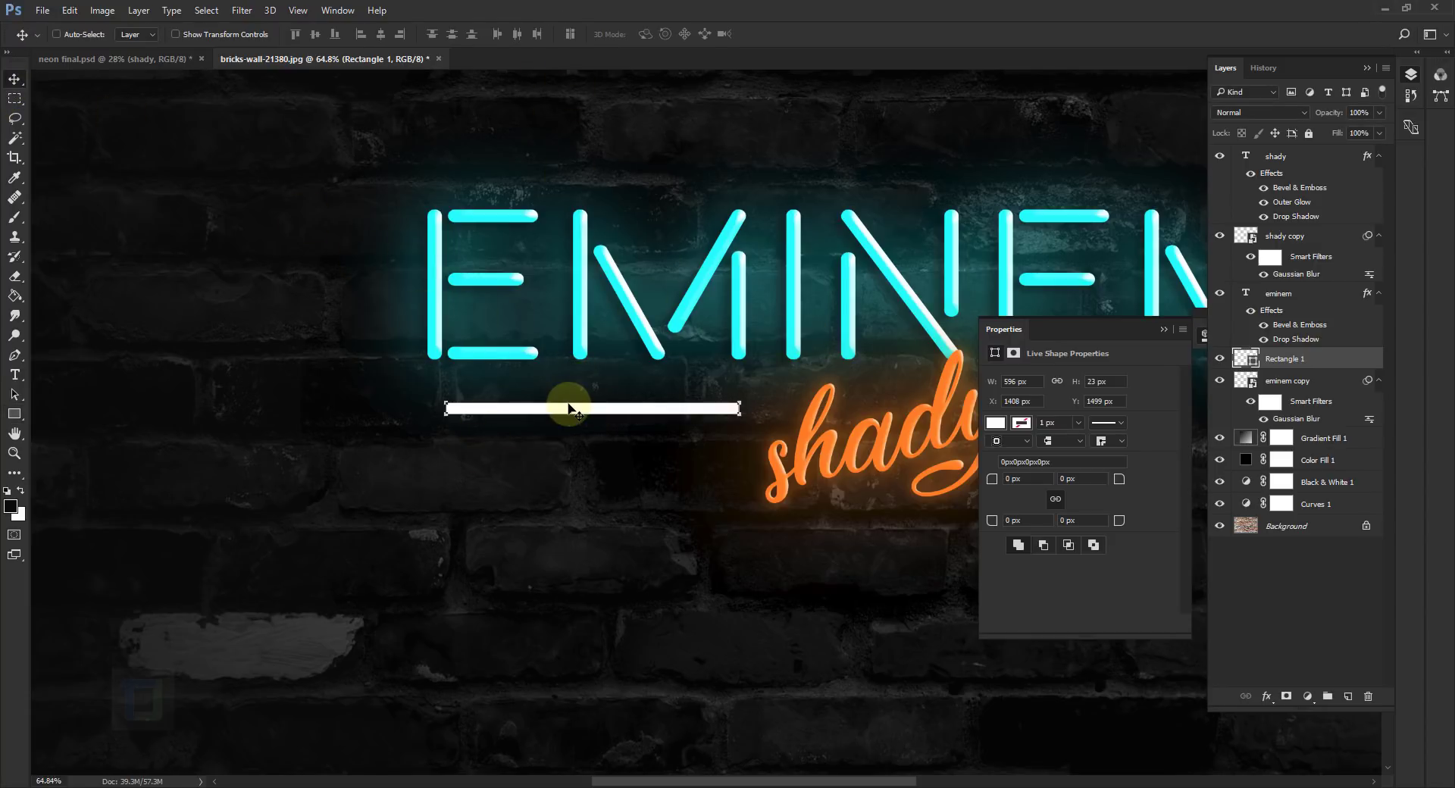
{"action": "left_click_drag", "start_coordinate": [568, 407], "coordinate": [568, 416]}
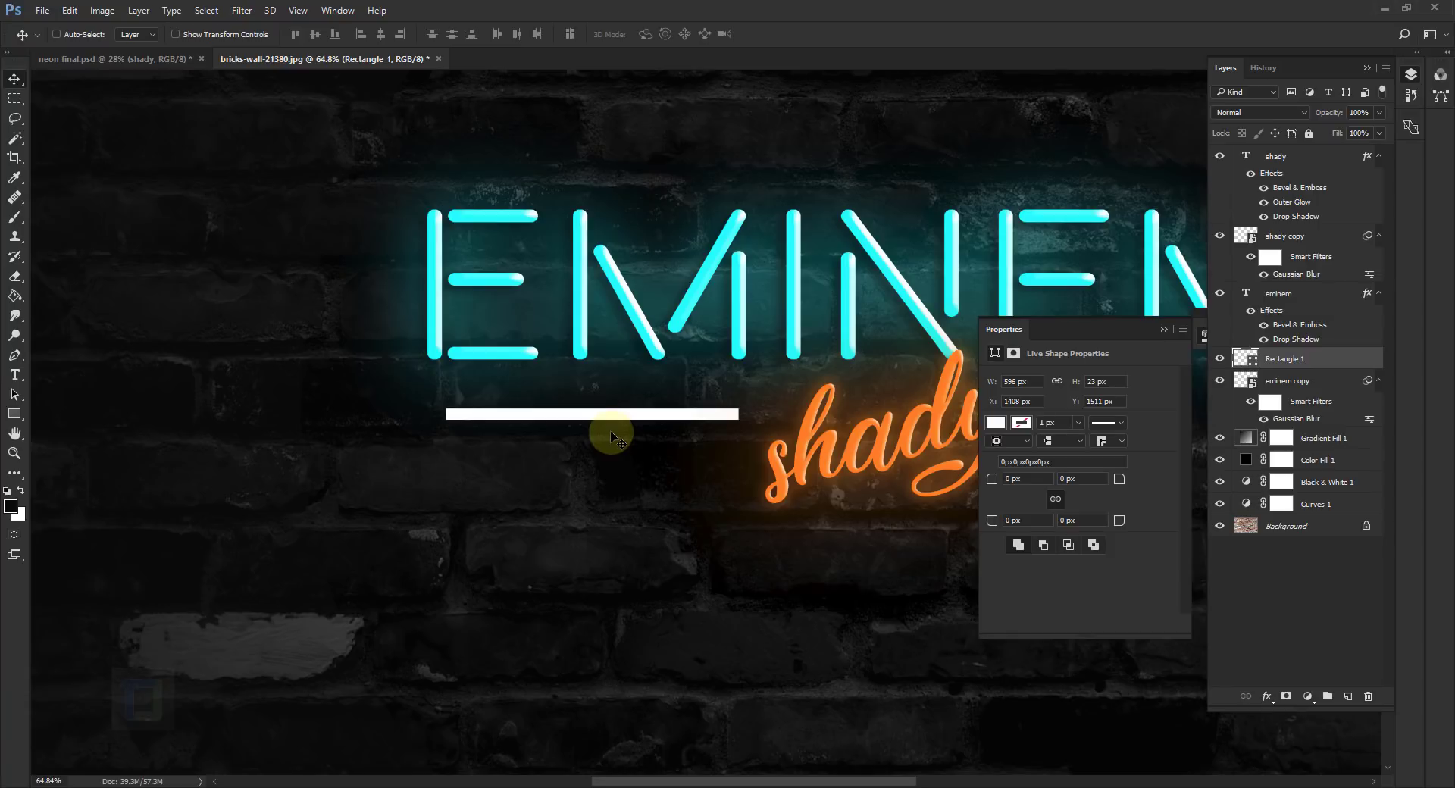
{"action": "key", "text": "Down"}
{"action": "key", "text": "Down"}
{"action": "key", "text": "Down"}
{"action": "key", "text": "Down"}
{"action": "key", "text": "Down"}
{"action": "key", "text": "Down"}
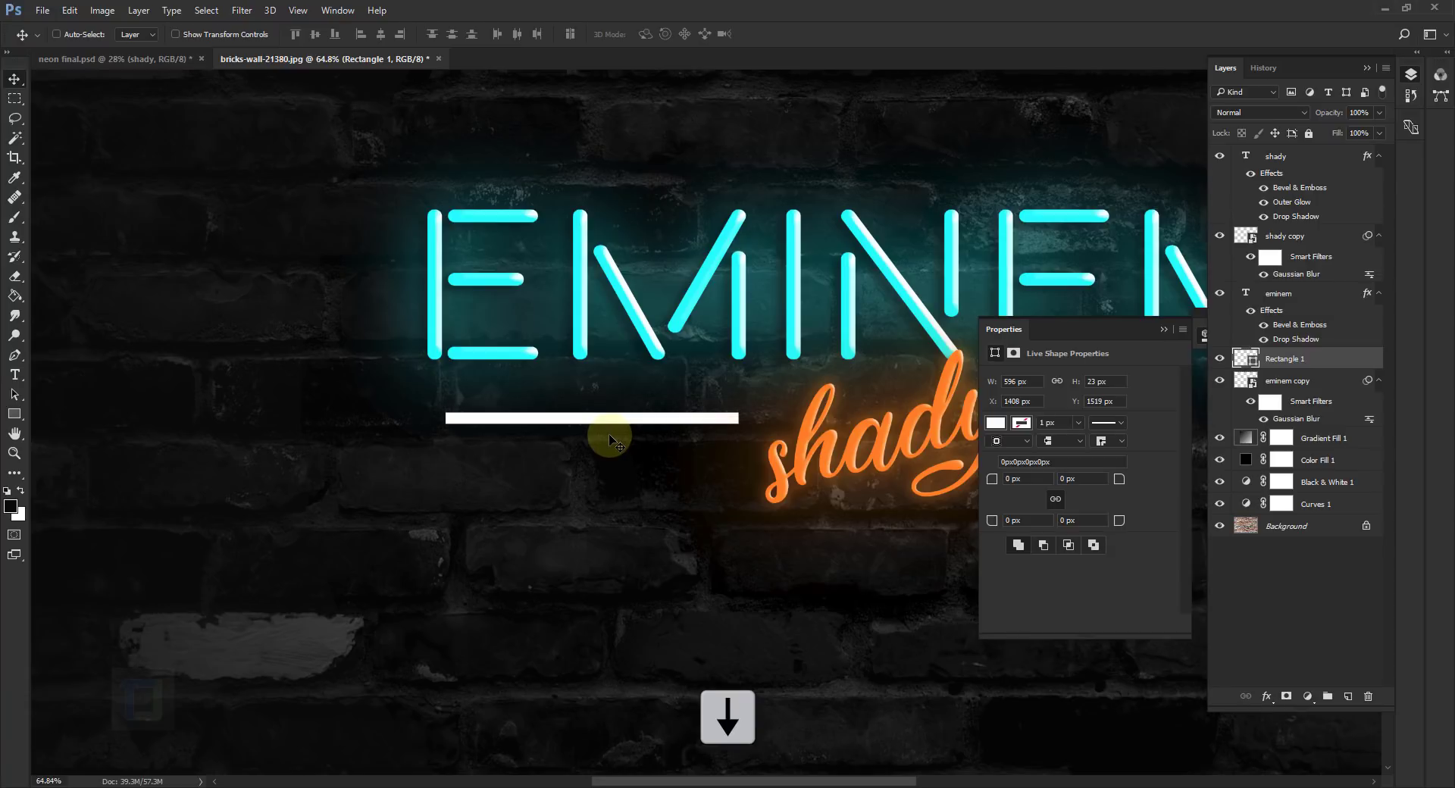
{"action": "key", "text": "Down"}
{"action": "key", "text": "Down"}
{"action": "key", "text": "Down"}
{"action": "key", "text": "Down"}
{"action": "key", "text": "Down"}
{"action": "key", "text": "Down"}
{"action": "key", "text": "Down"}
{"action": "key", "text": "Down"}
{"action": "key", "text": "Down"}
{"action": "key", "text": "Down"}
{"action": "key", "text": "Down"}
{"action": "key", "text": "Down"}
{"action": "key", "text": "Down"}
{"action": "key", "text": "Down"}
{"action": "key", "text": "Down"}
{"action": "key", "text": "Down"}
{"action": "key", "text": "Down"}
{"action": "key", "text": "Down"}
{"action": "key", "text": "Down"}
{"action": "key", "text": "Down"}
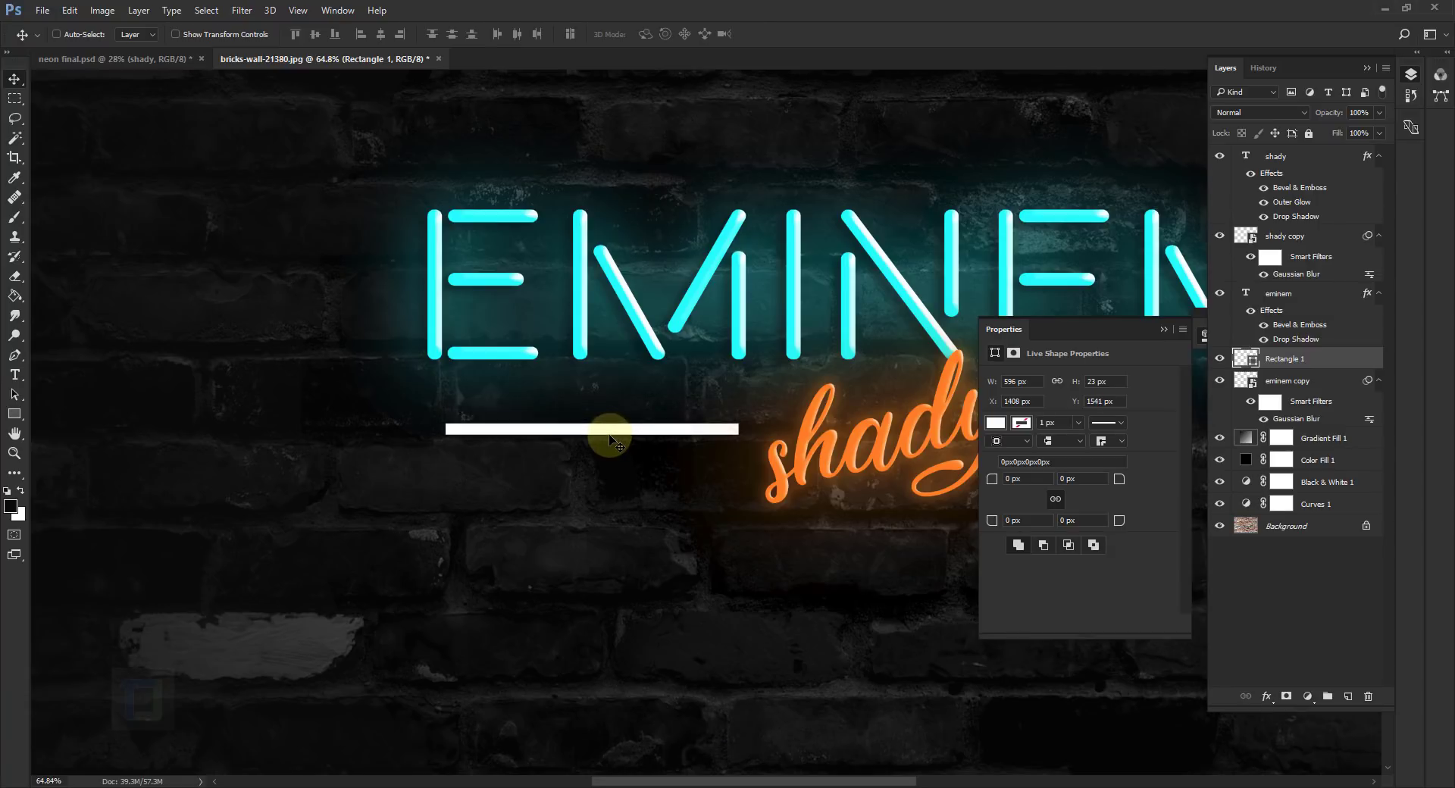
{"action": "key", "text": "Down"}
{"action": "key", "text": "Down"}
{"action": "key", "text": "Down"}
{"action": "key", "text": "Down"}
{"action": "key", "text": "Down"}
{"action": "key", "text": "Down"}
{"action": "key", "text": "Down"}
{"action": "key", "text": "Down"}
{"action": "key", "text": "Down"}
{"action": "key", "text": "Down"}
- Stretch the bar's left end to the left edge of the first E, making it about 634 px wide
{"action": "key", "text": "ctrl+t"}
{"action": "left_click_drag", "start_coordinate": [446, 433], "coordinate": [427, 433]}
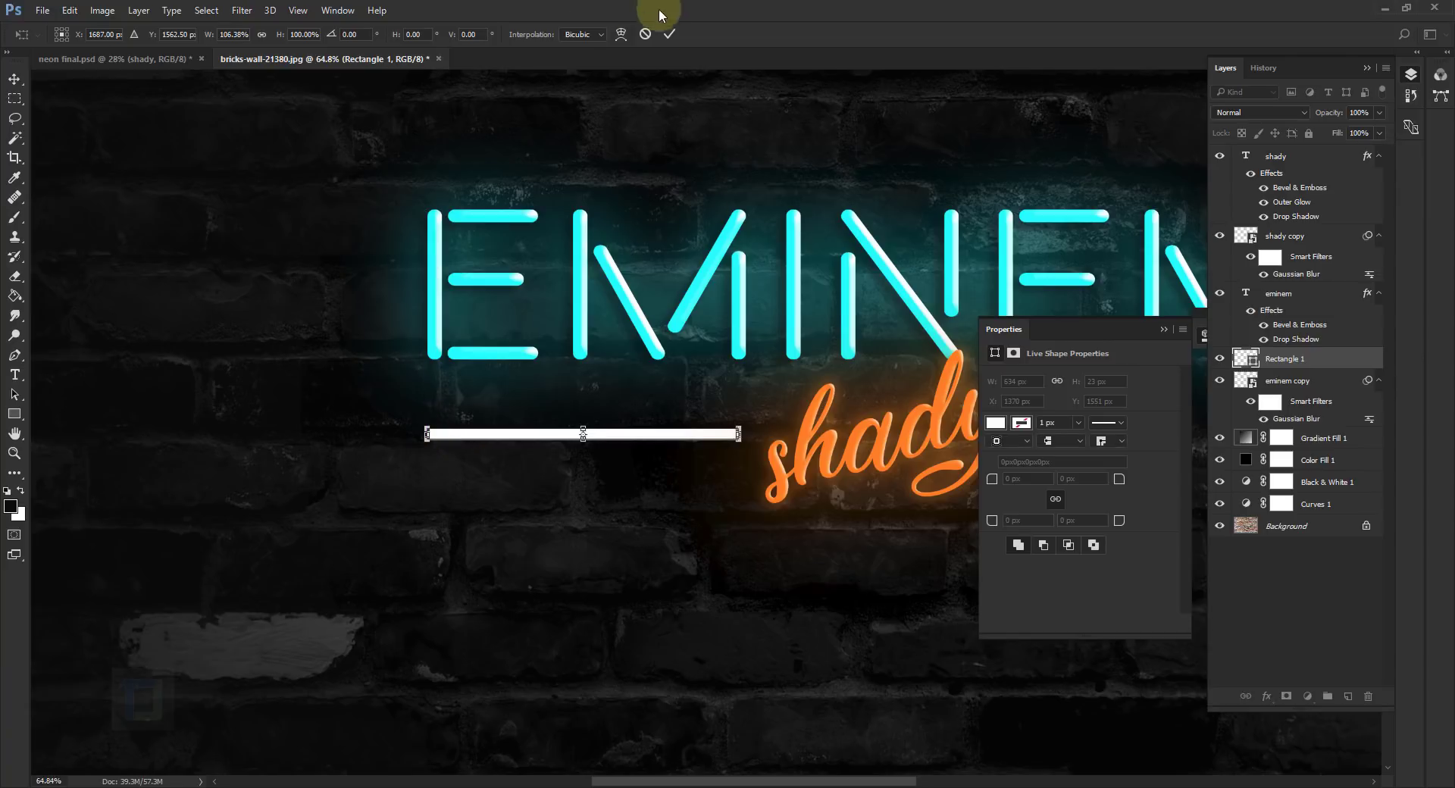
{"action": "key", "text": "Return"}
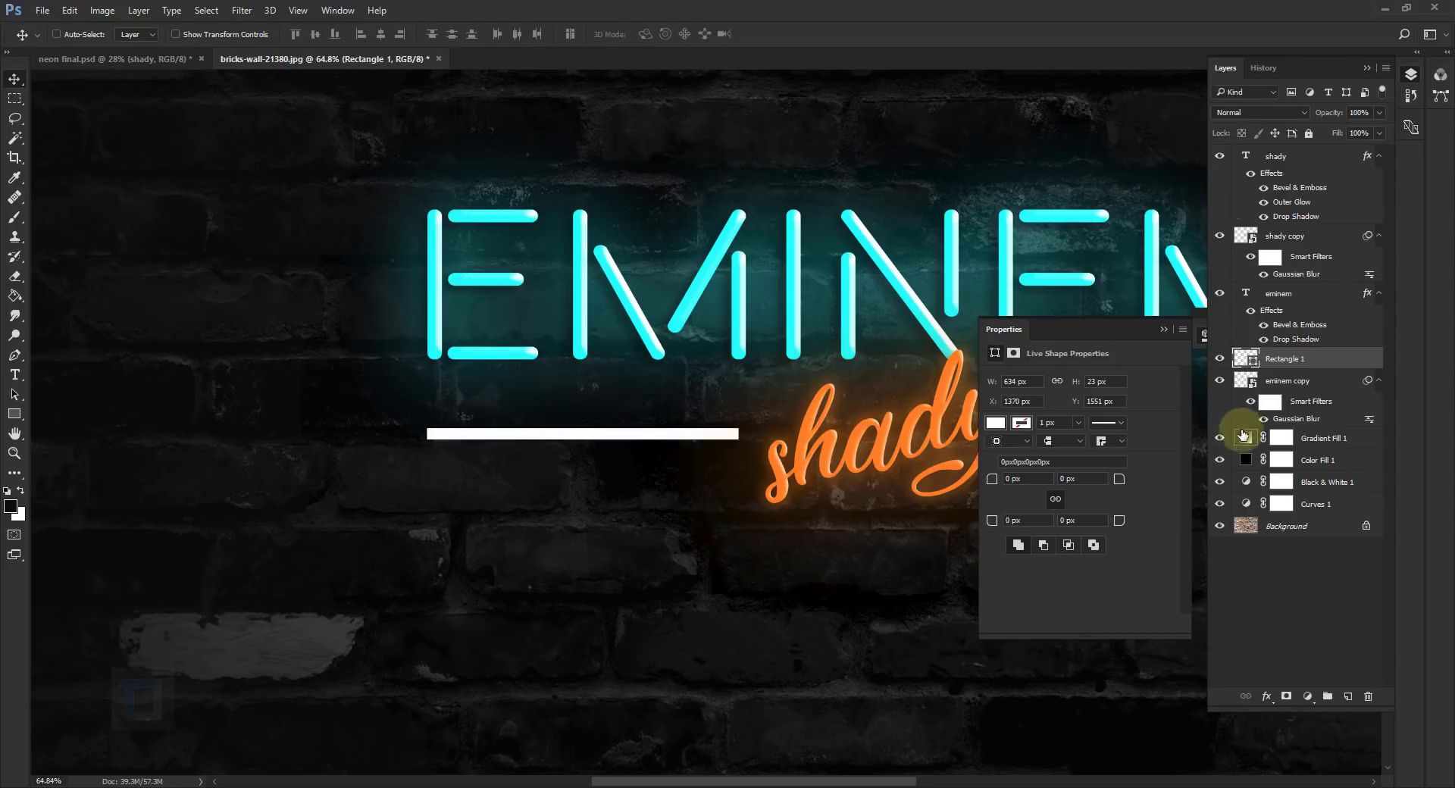
- Recolor the white bar with orange ff8001 sampled from the "shady" text
{"action": "double_click", "coordinate": [1249, 359]}
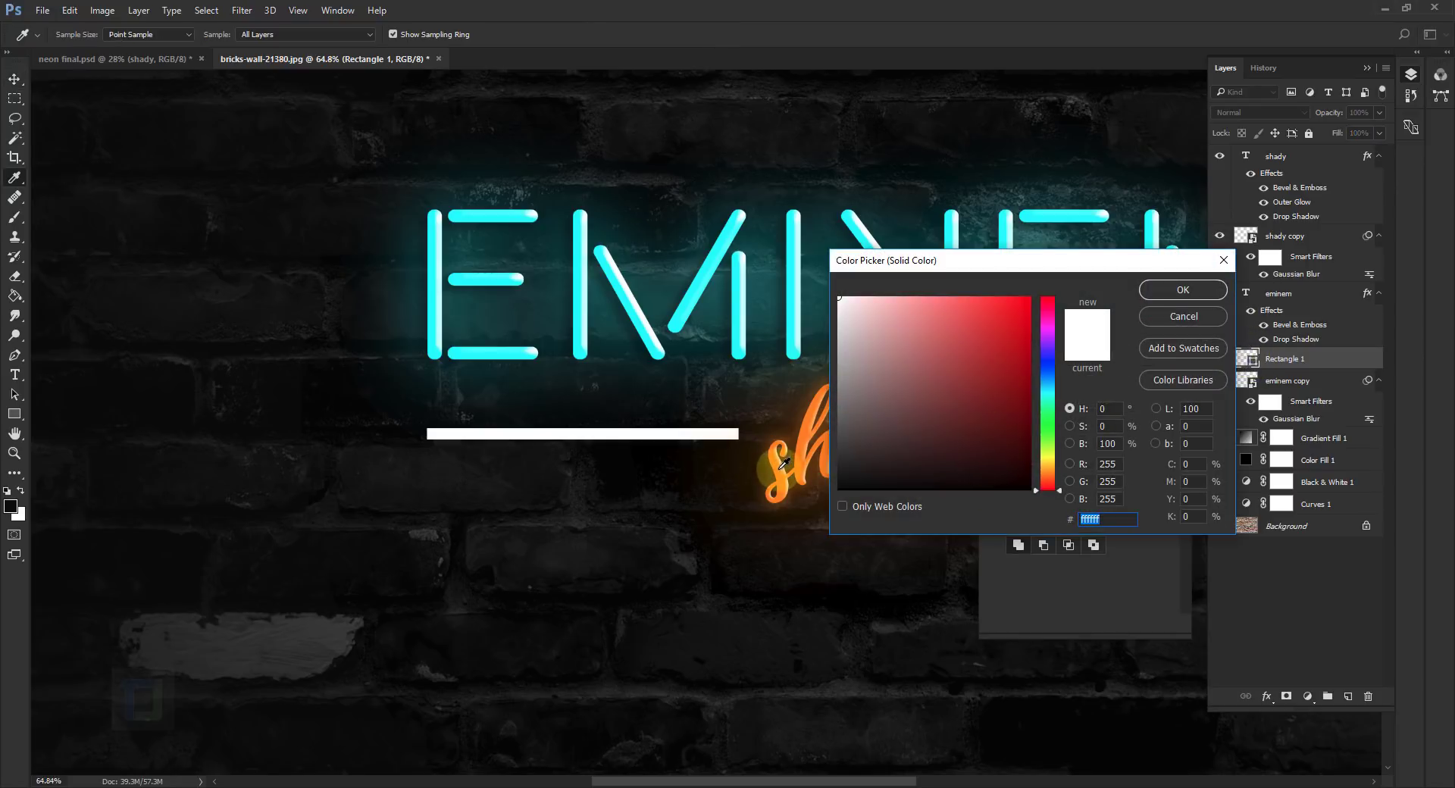
{"action": "left_click", "coordinate": [779, 467]}
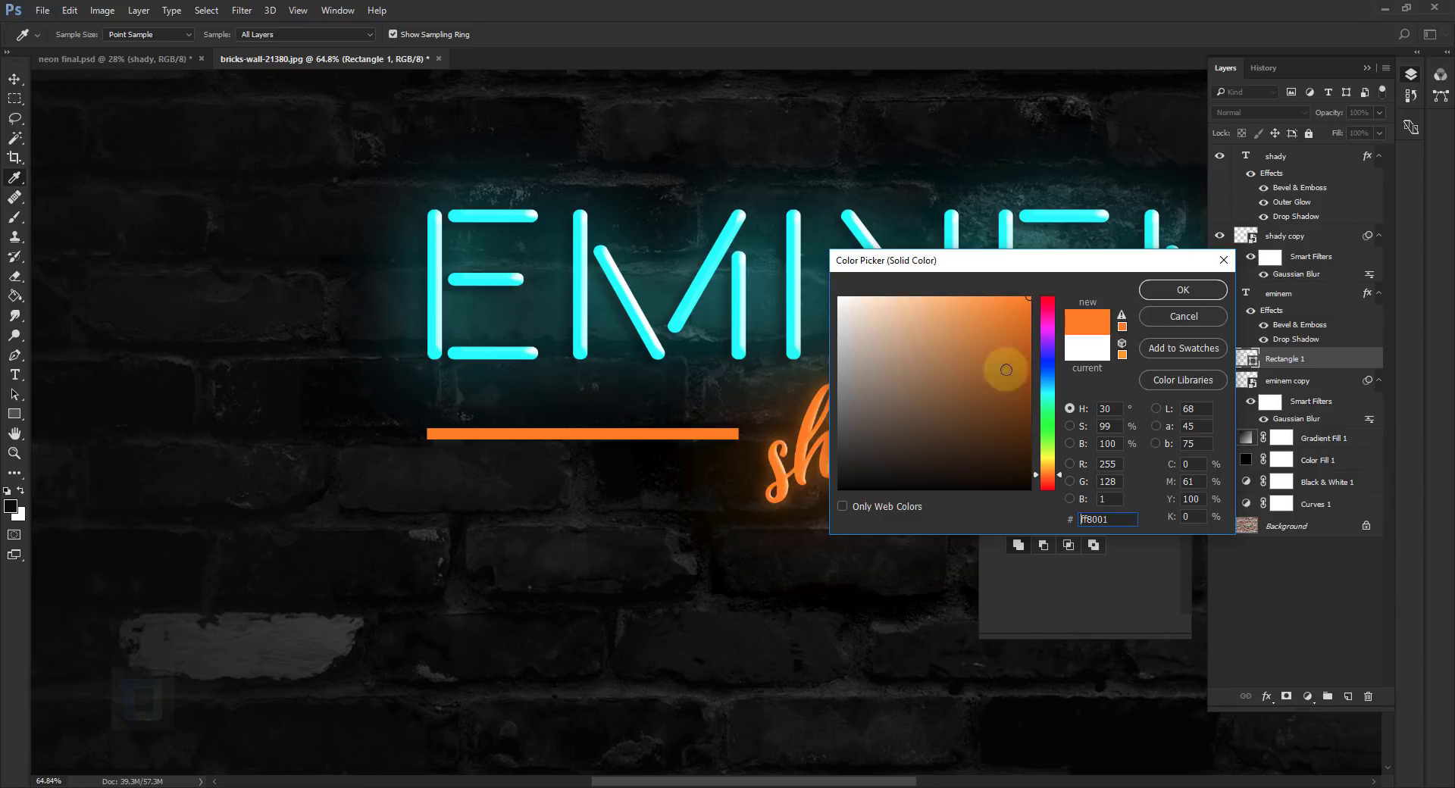
{"action": "left_click", "coordinate": [1190, 292]}
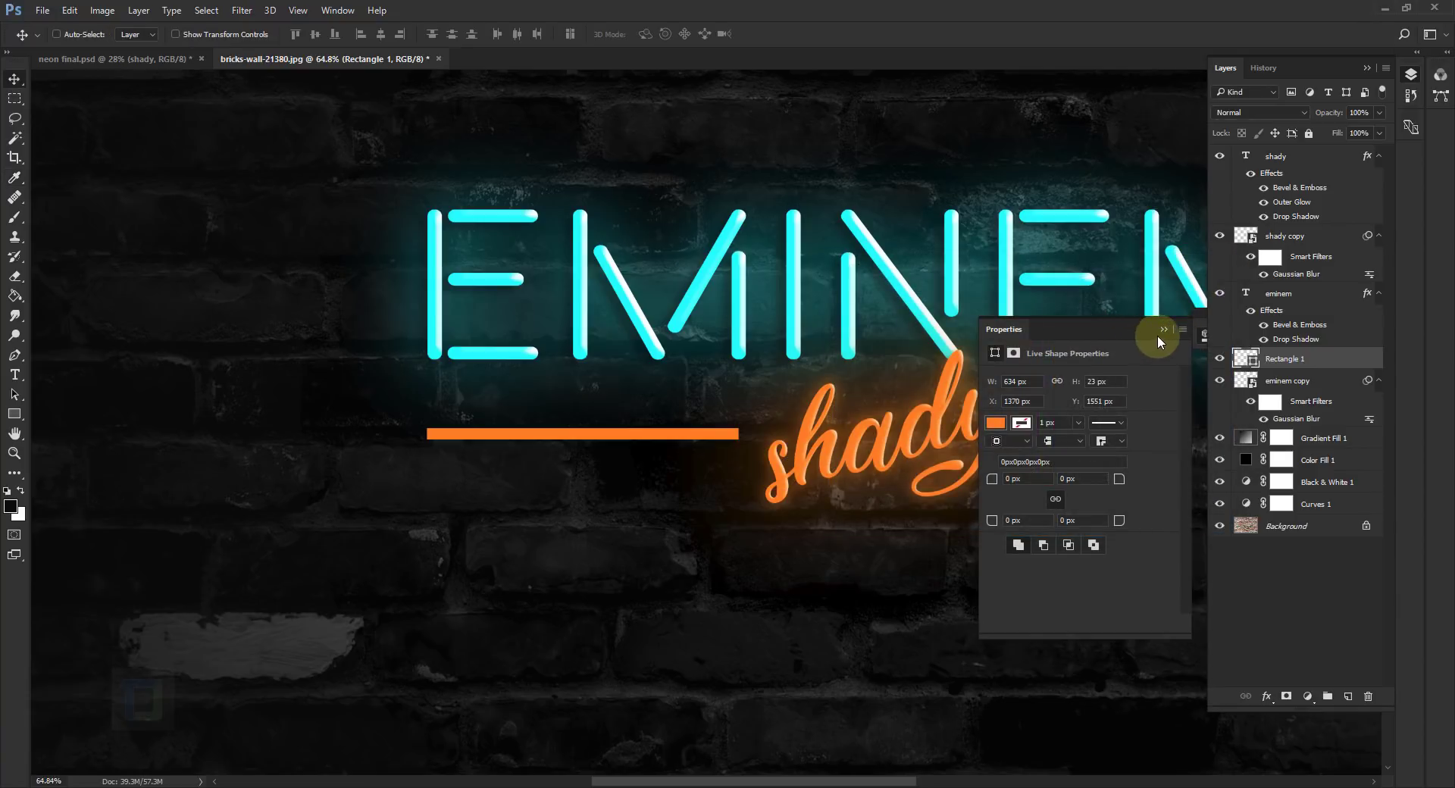
{"action": "left_click", "coordinate": [1163, 330]}
- Duplicate the orange bar and place the copy directly below the original with a small gap between them
{"action": "key", "text": "ctrl+0"}
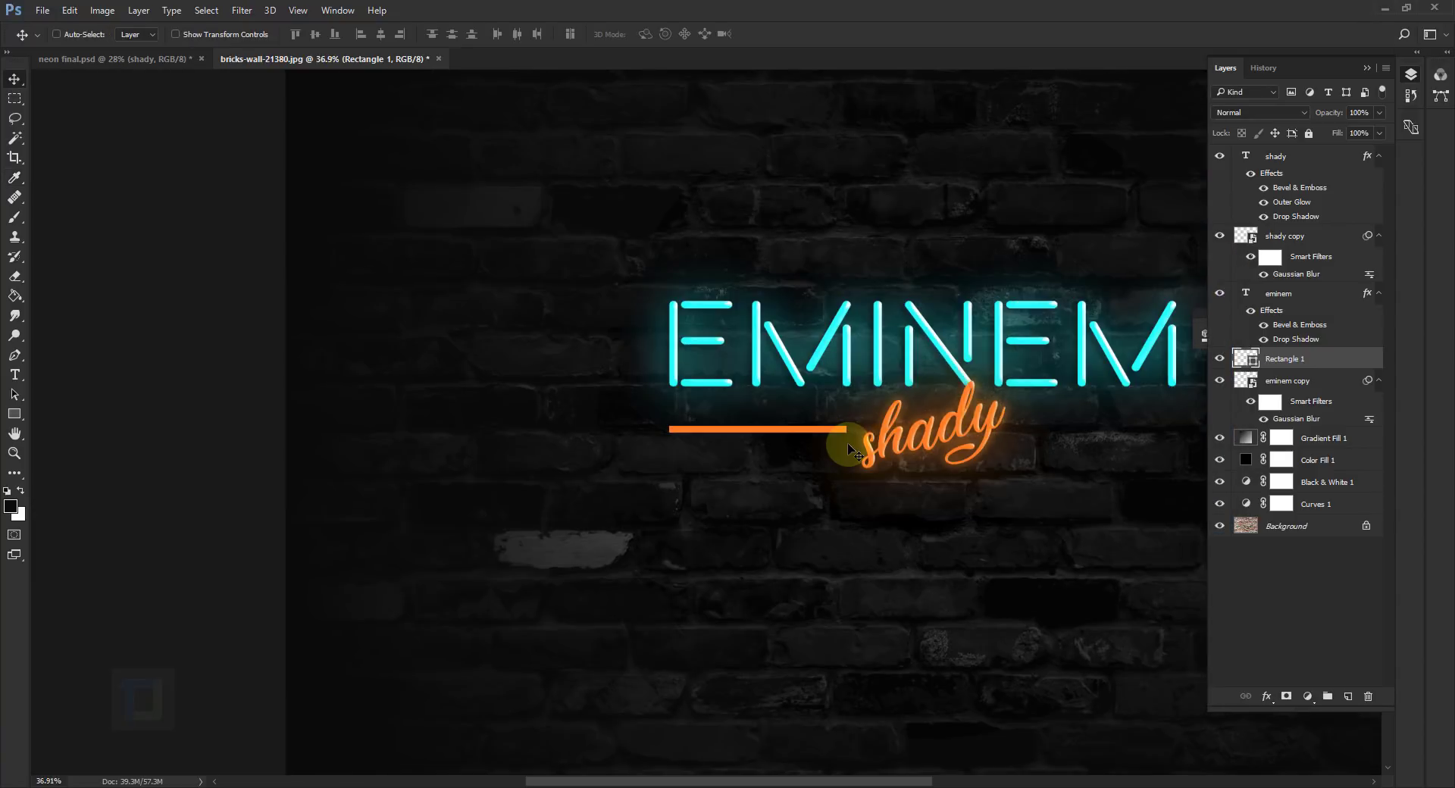
{"action": "scroll", "coordinate": [849, 447], "scroll_direction": "up", "scroll_amount": 1}
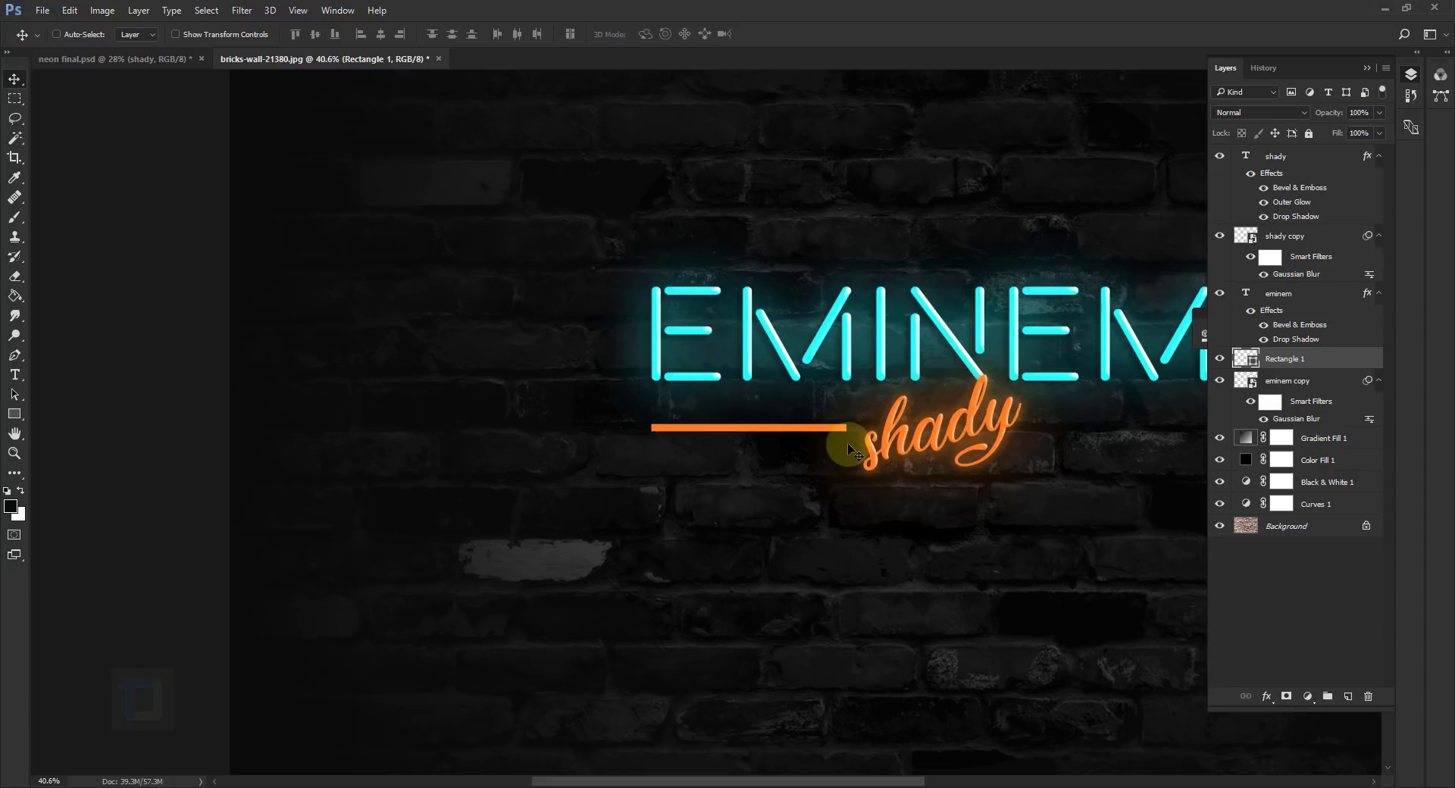
{"action": "key", "text": "ctrl+j"}
{"action": "scroll", "coordinate": [743, 447], "scroll_direction": "up", "scroll_amount": 1}
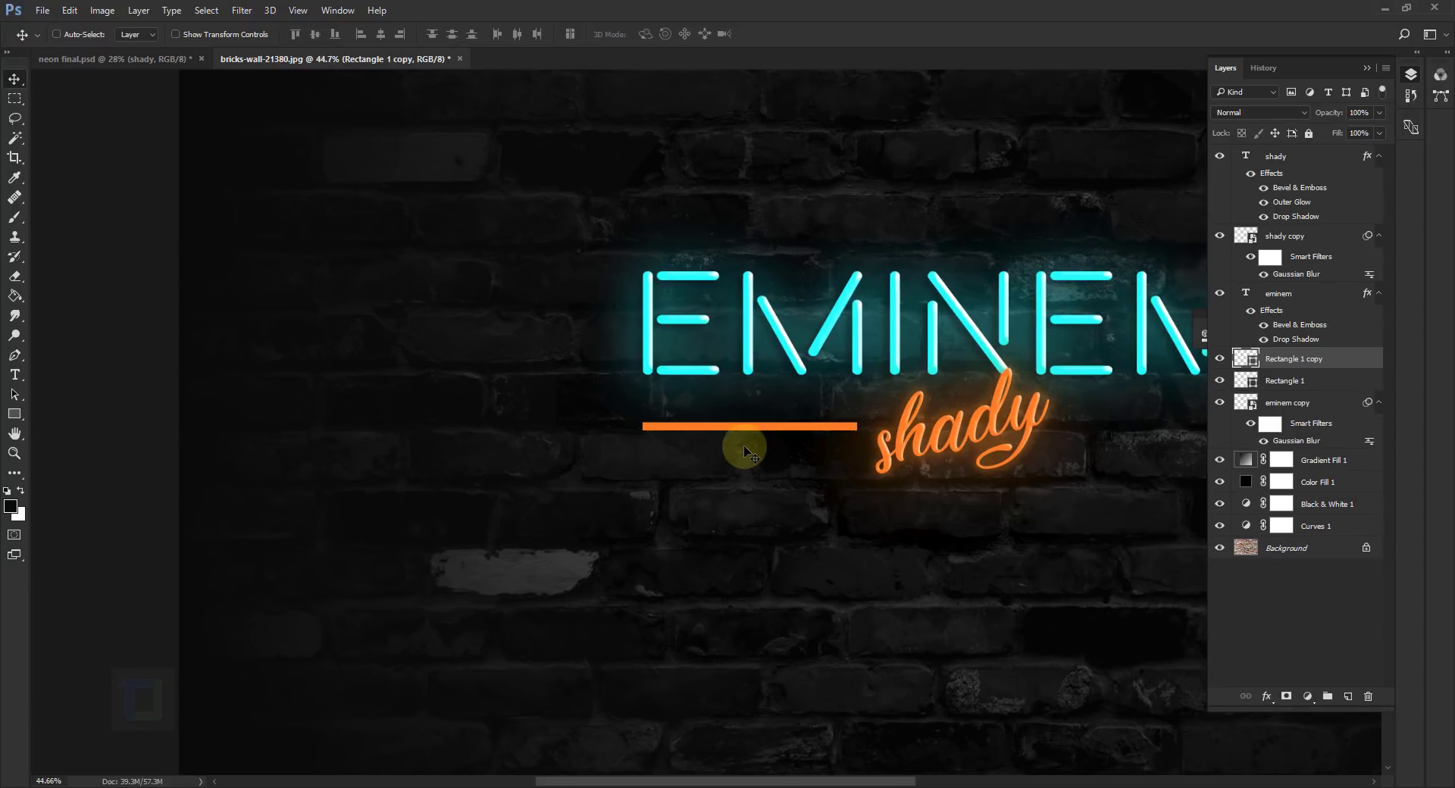
{"action": "left_click_drag", "start_coordinate": [760, 442], "coordinate": [854, 467]}
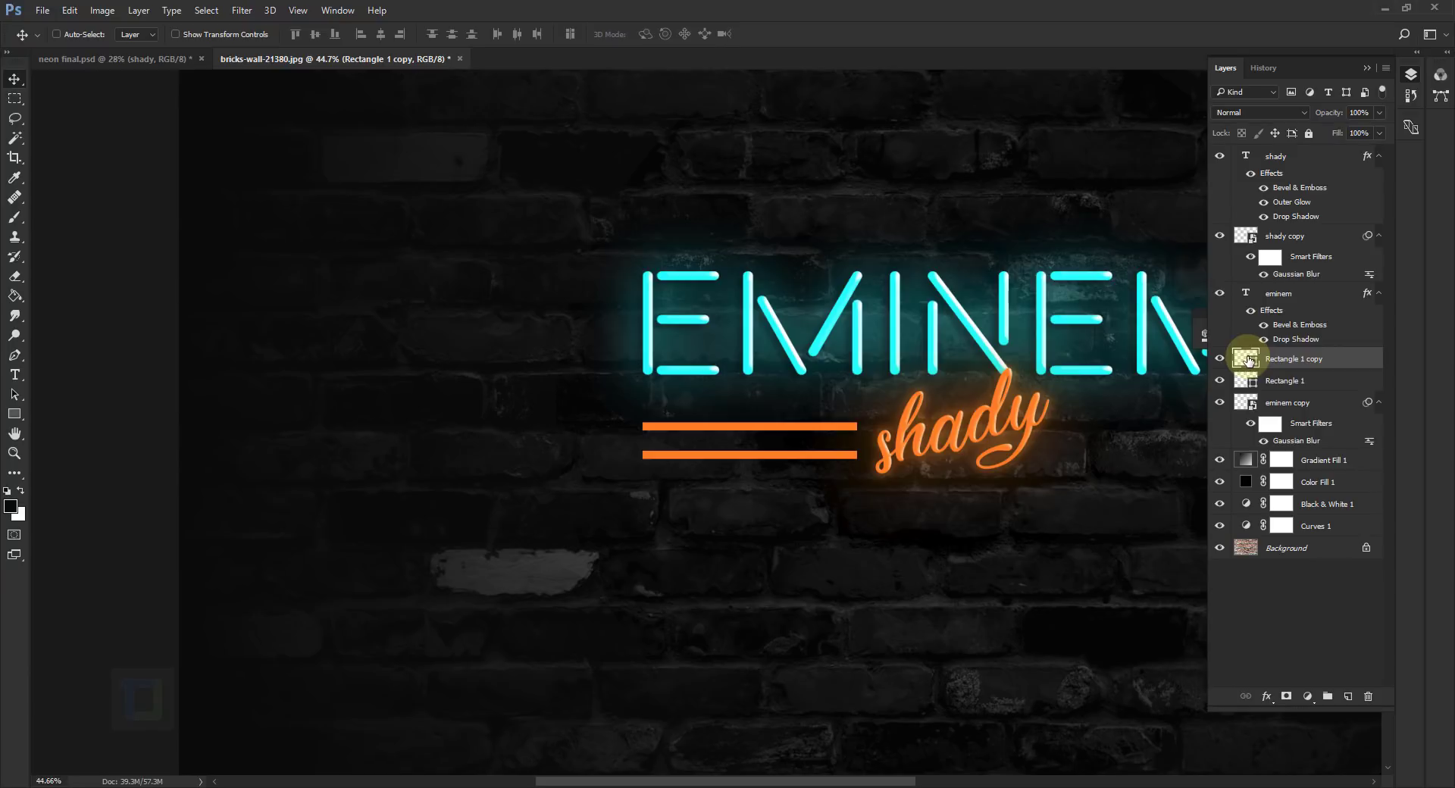
- Recolor the lower bar with cyan 00fcfe sampled from the EMINEM text
{"action": "double_click", "coordinate": [1249, 360]}
{"action": "left_click", "coordinate": [749, 343]}
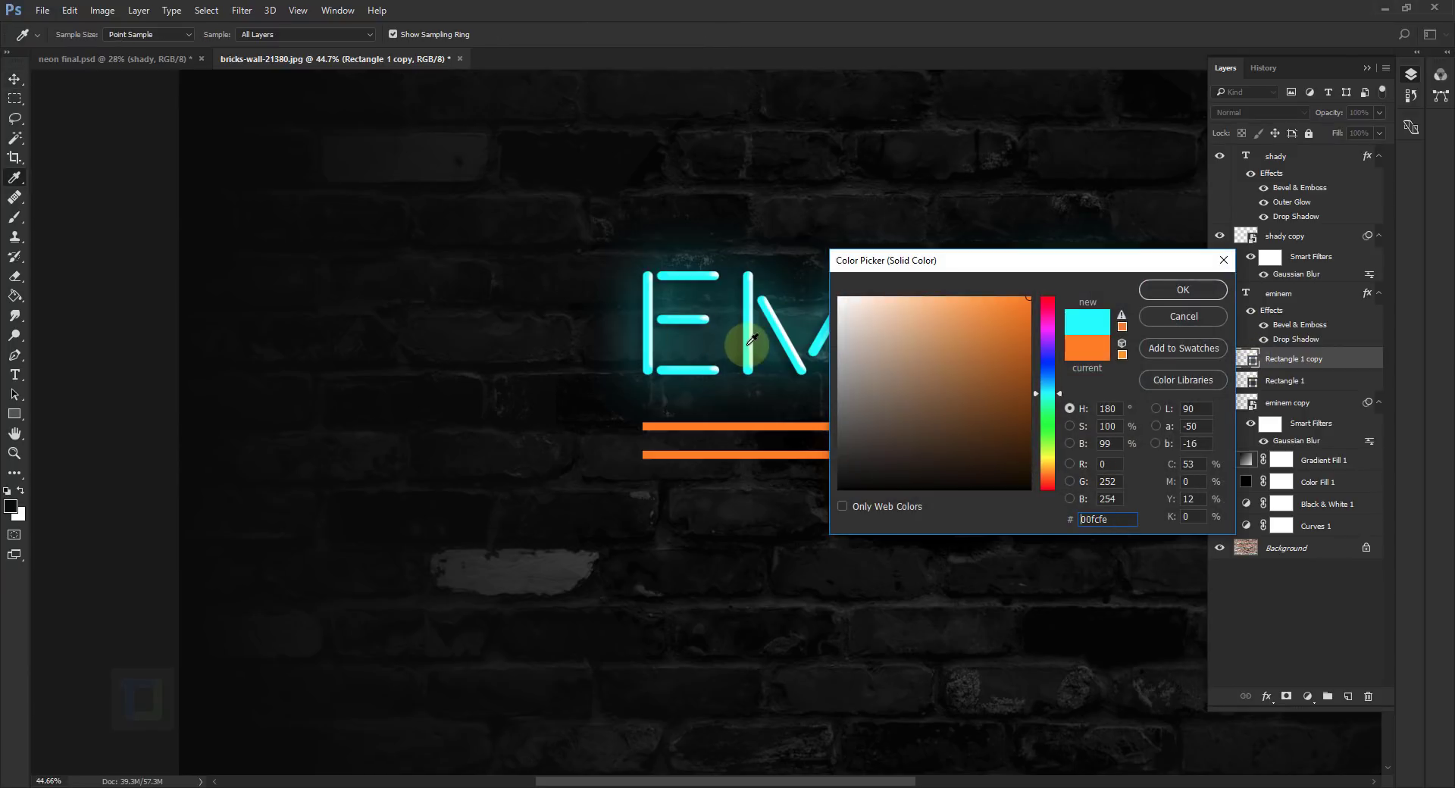
{"action": "left_click", "coordinate": [1182, 290]}
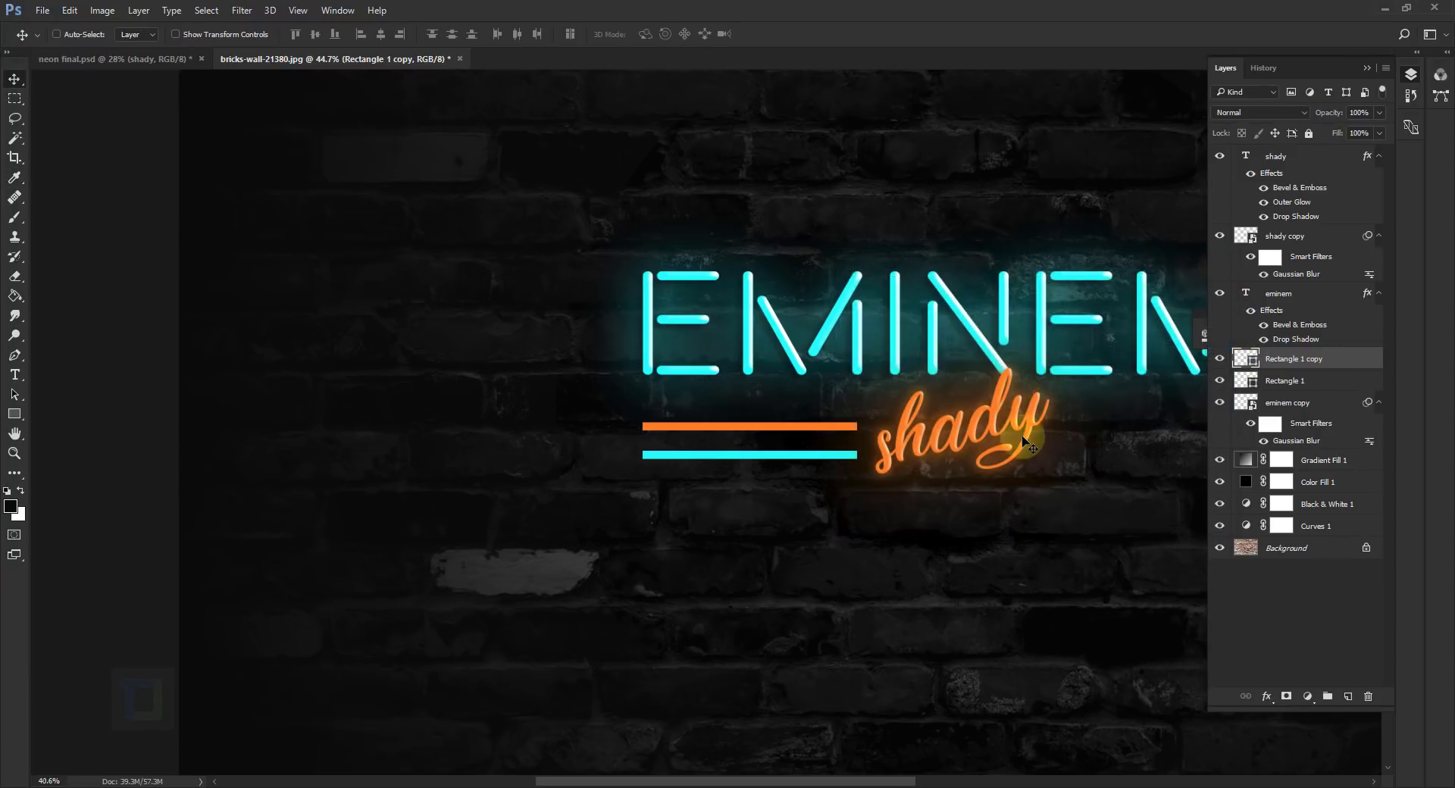
- Duplicate the orange and cyan bars together and move the copies horizontally to the right side of the "shady" text
{"action": "scroll", "coordinate": [1023, 437], "scroll_direction": "left", "scroll_amount": 3}
{"action": "key", "text": "ctrl+0"}
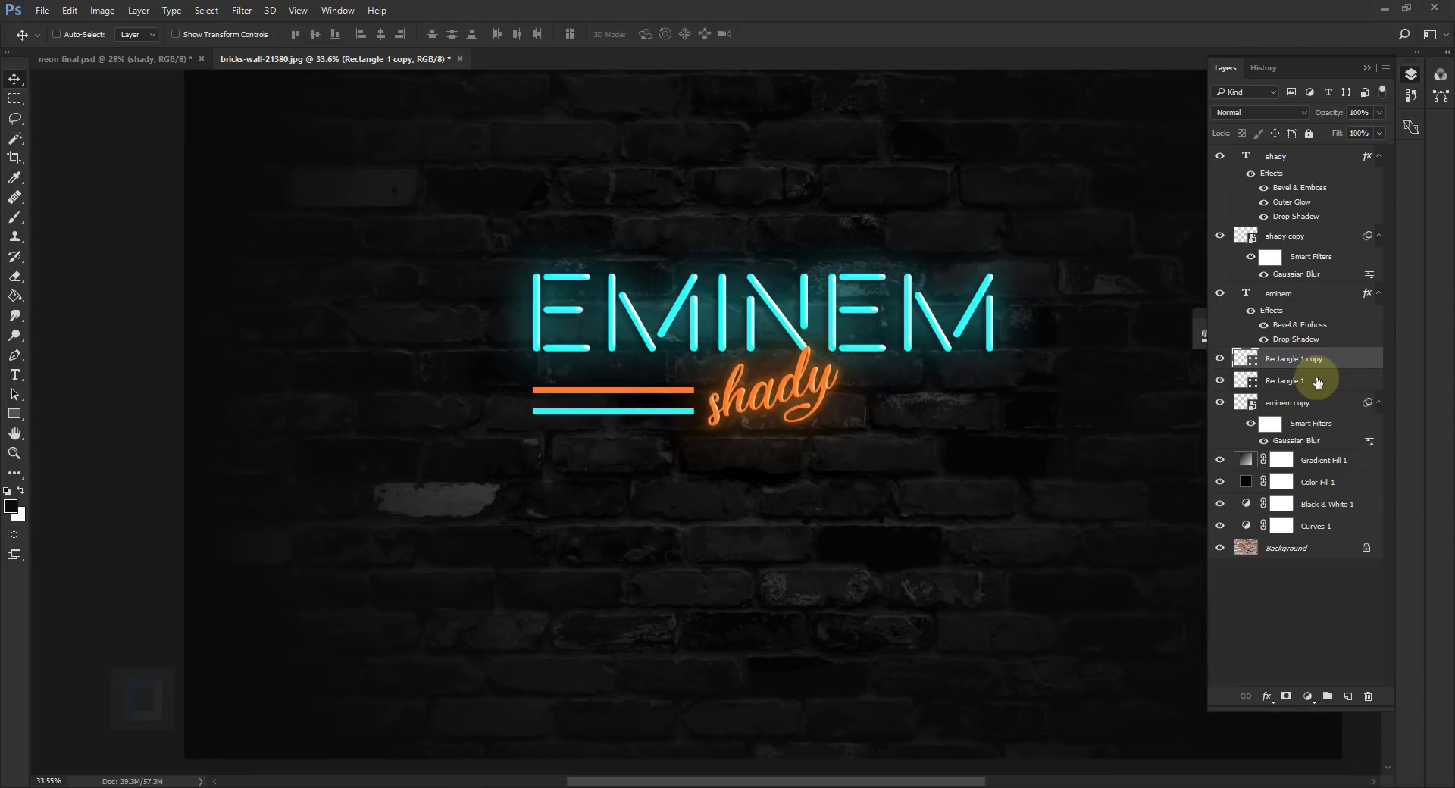
{"action": "left_click", "coordinate": [1317, 383], "text": "ctrl"}
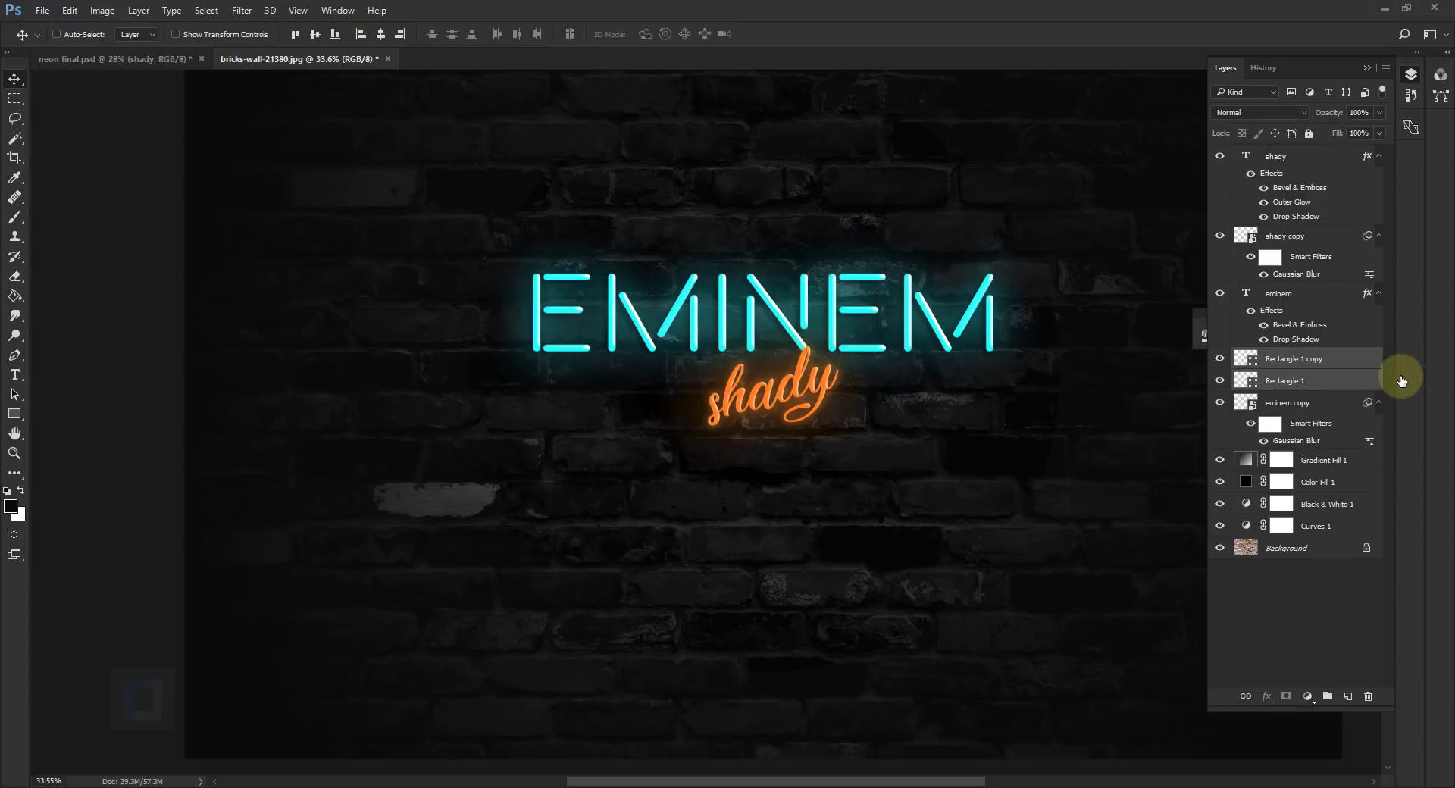
{"action": "key", "text": "ctrl+z"}
{"action": "key", "text": "ctrl+j"}
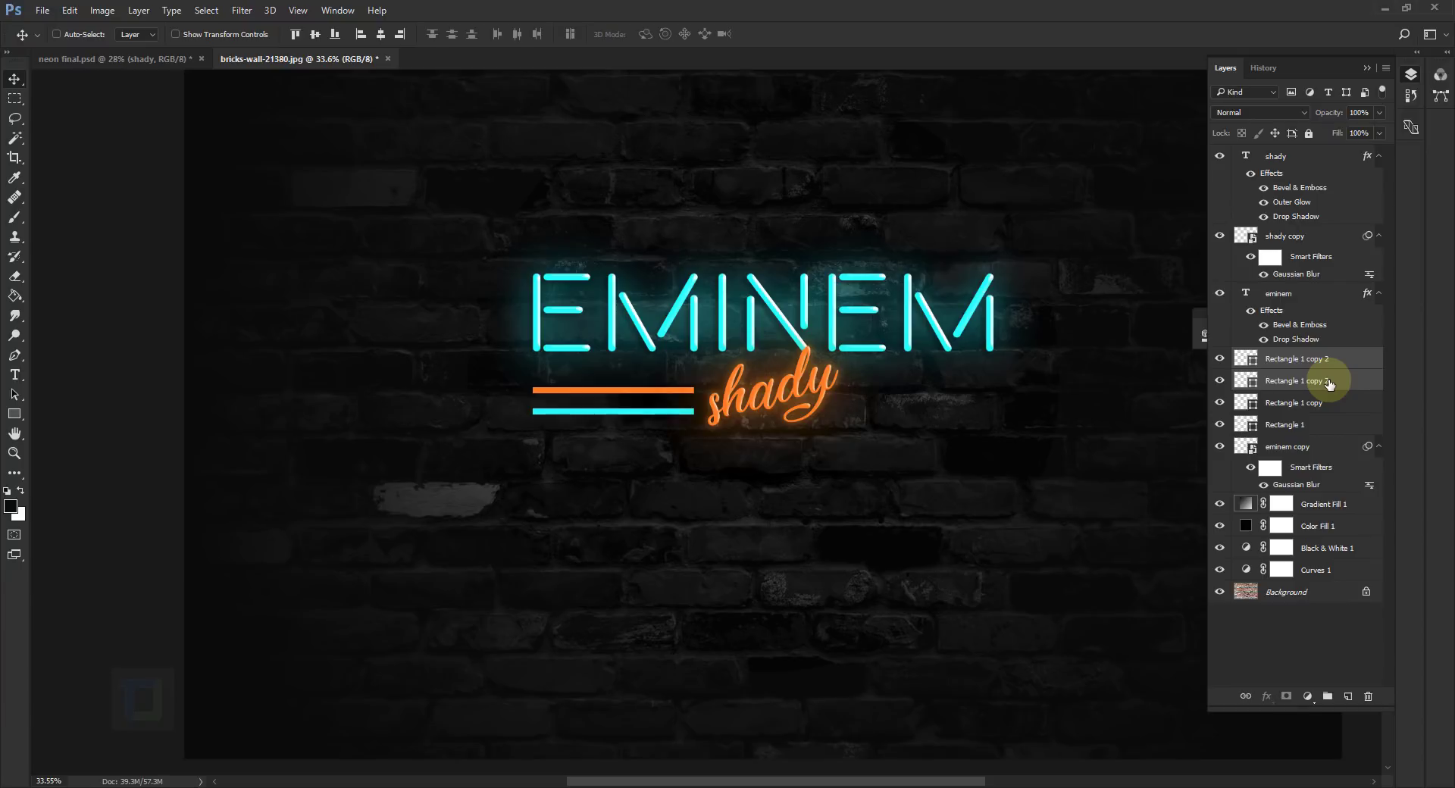
{"action": "key", "text": "shift"}
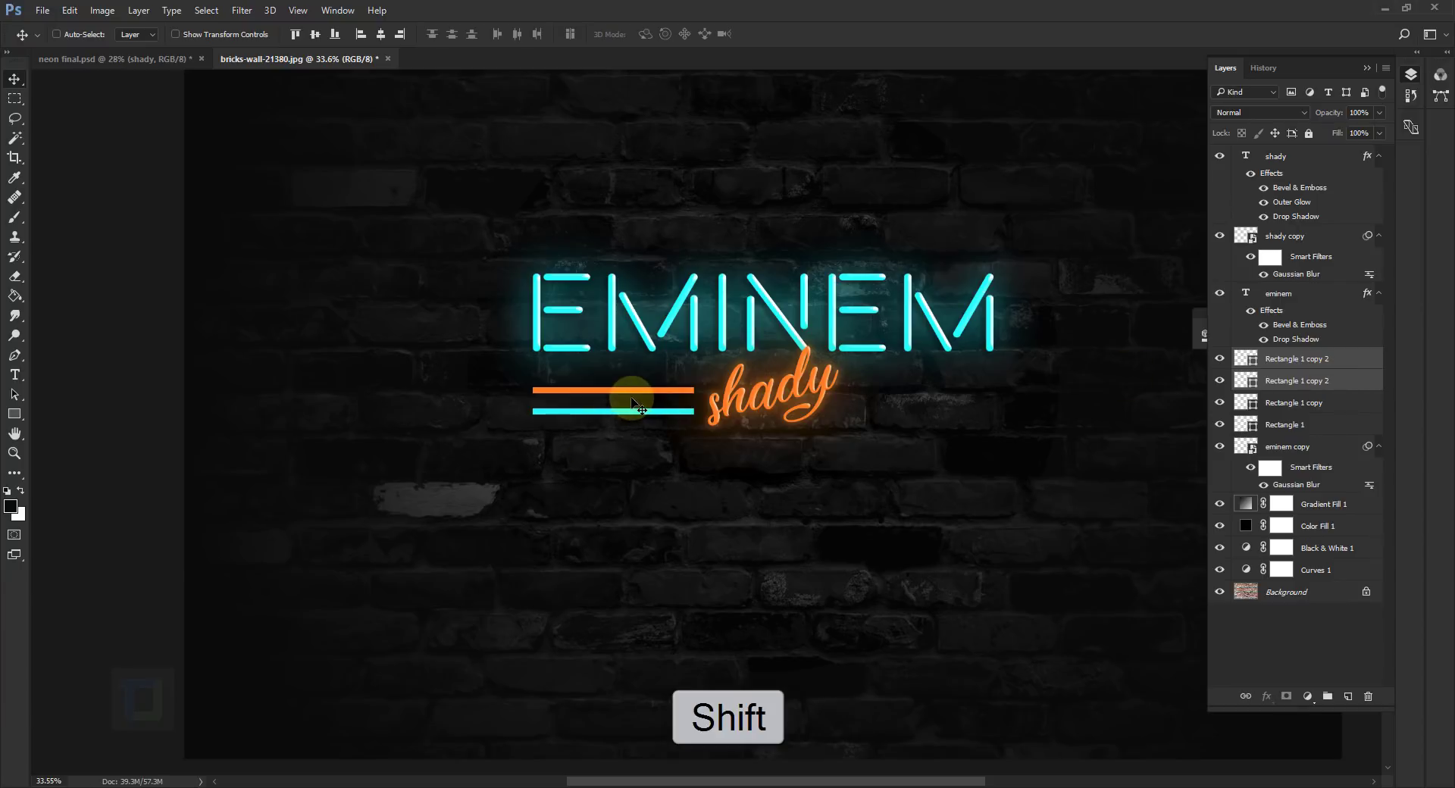
{"action": "left_click_drag", "start_coordinate": [631, 407], "coordinate": [779, 390]}
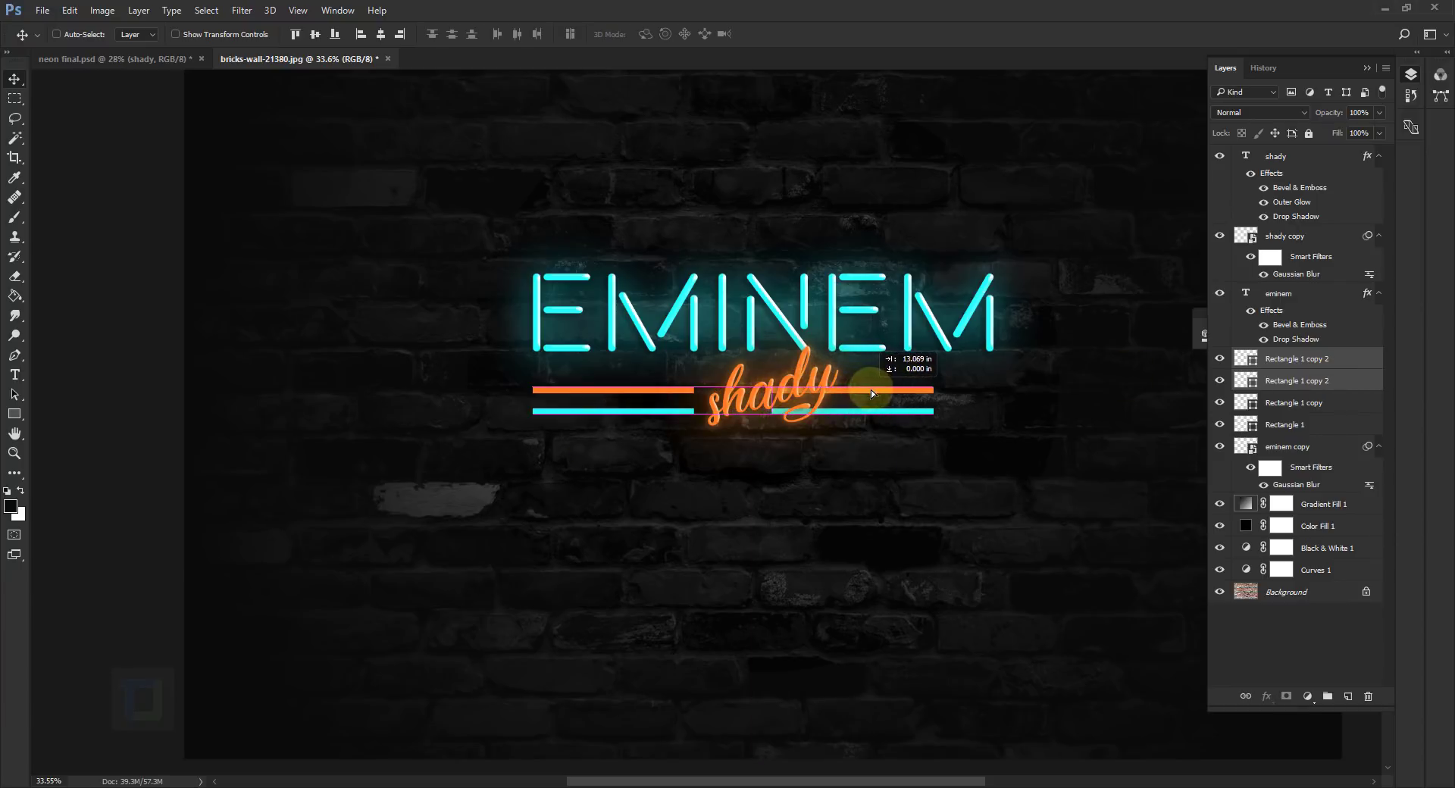
{"action": "left_click_drag", "start_coordinate": [922, 397], "coordinate": [934, 397]}
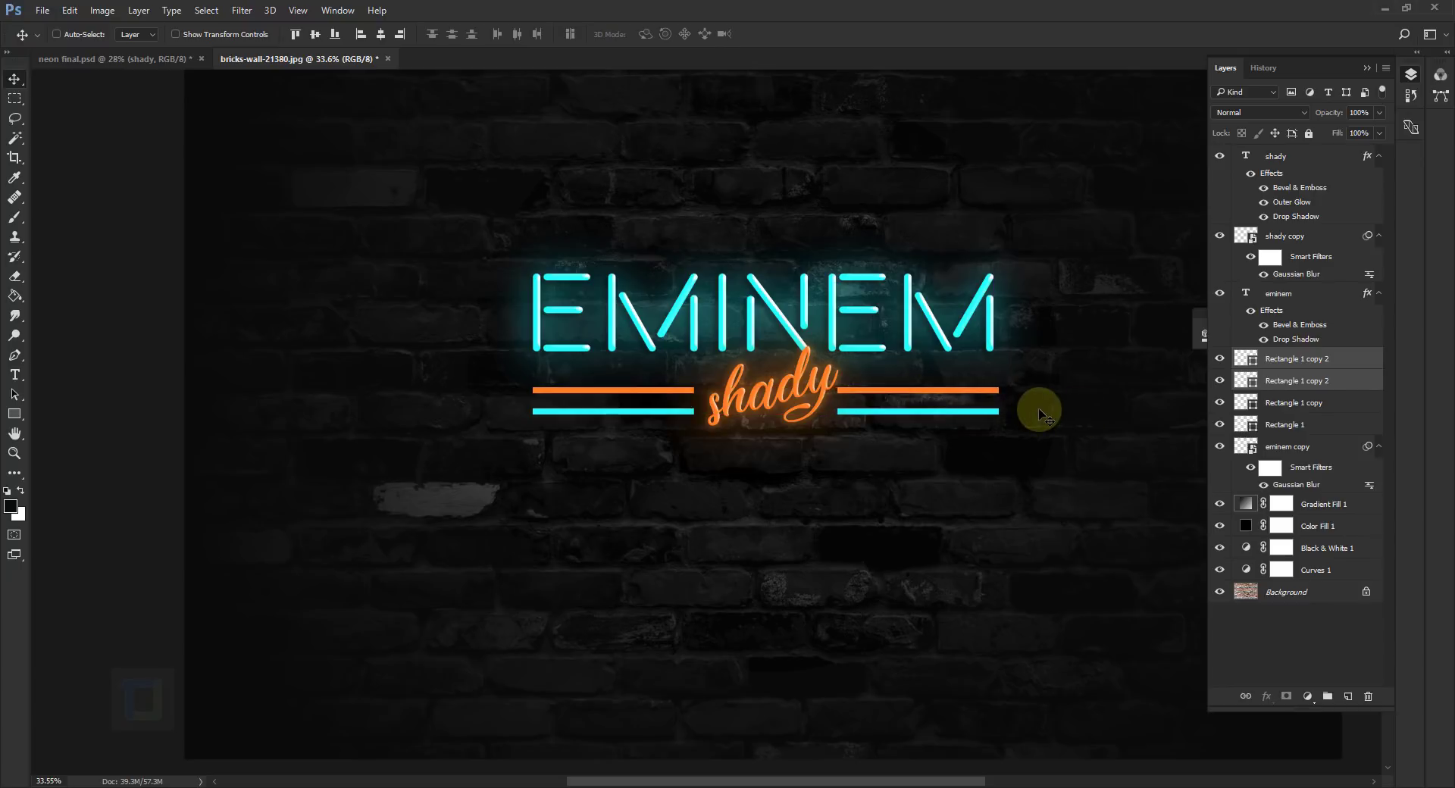
- Add an orange Outer Glow to the left orange bar and set the glow size to about 80 px
{"action": "left_click", "coordinate": [1325, 365]}
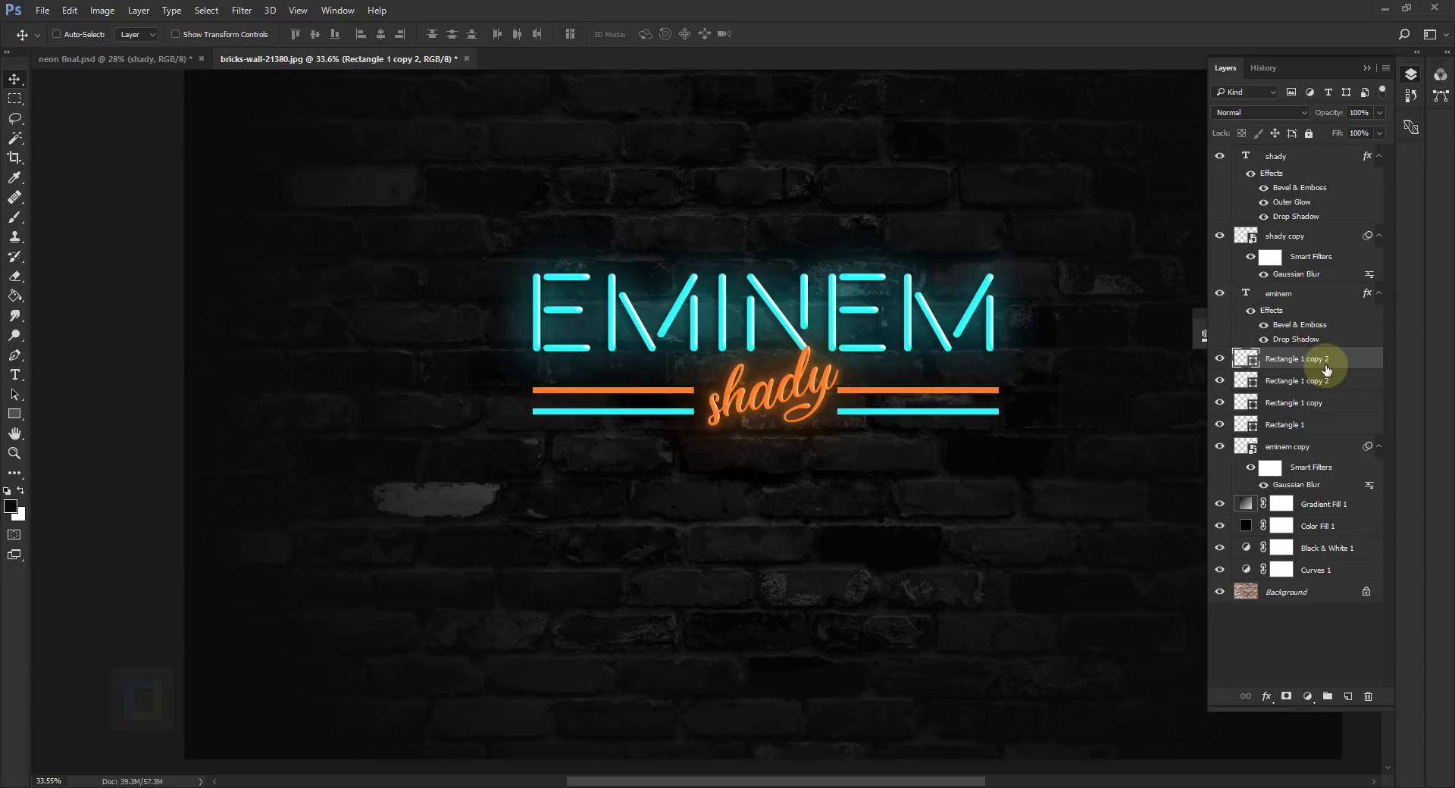
{"action": "left_click", "coordinate": [1293, 424]}
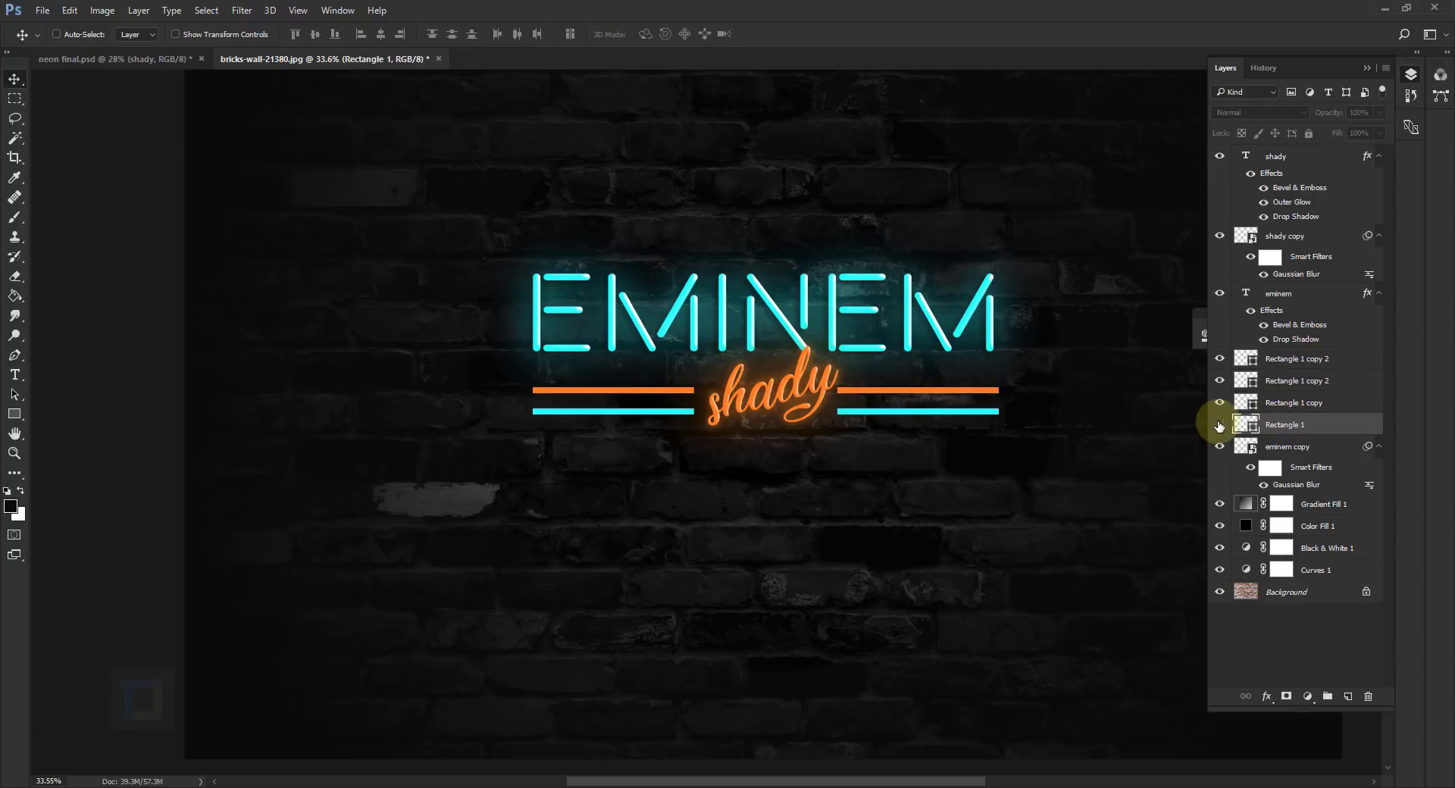
{"action": "left_click", "coordinate": [1219, 425]}
{"action": "right_click", "coordinate": [1370, 426]}
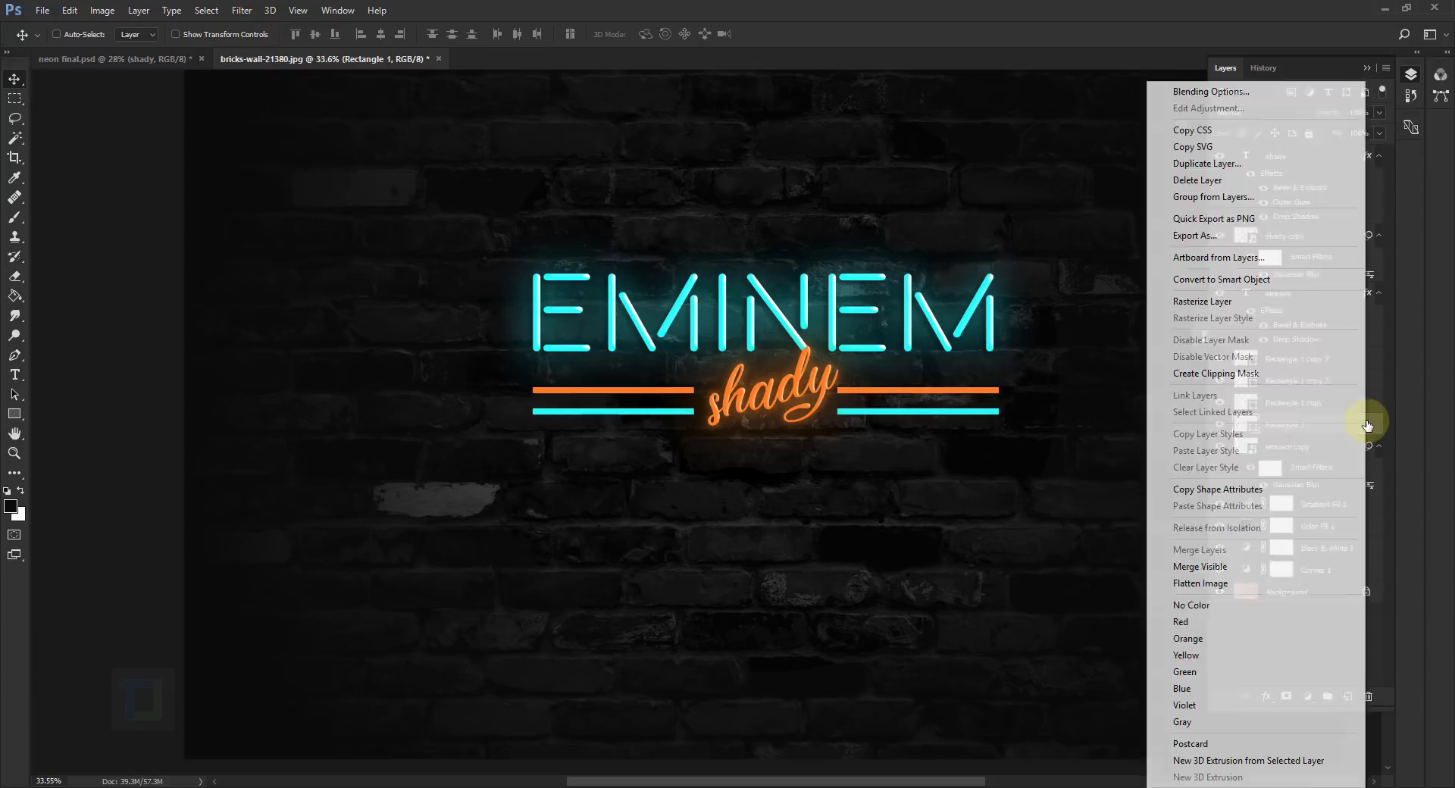
{"action": "left_click", "coordinate": [1193, 92]}
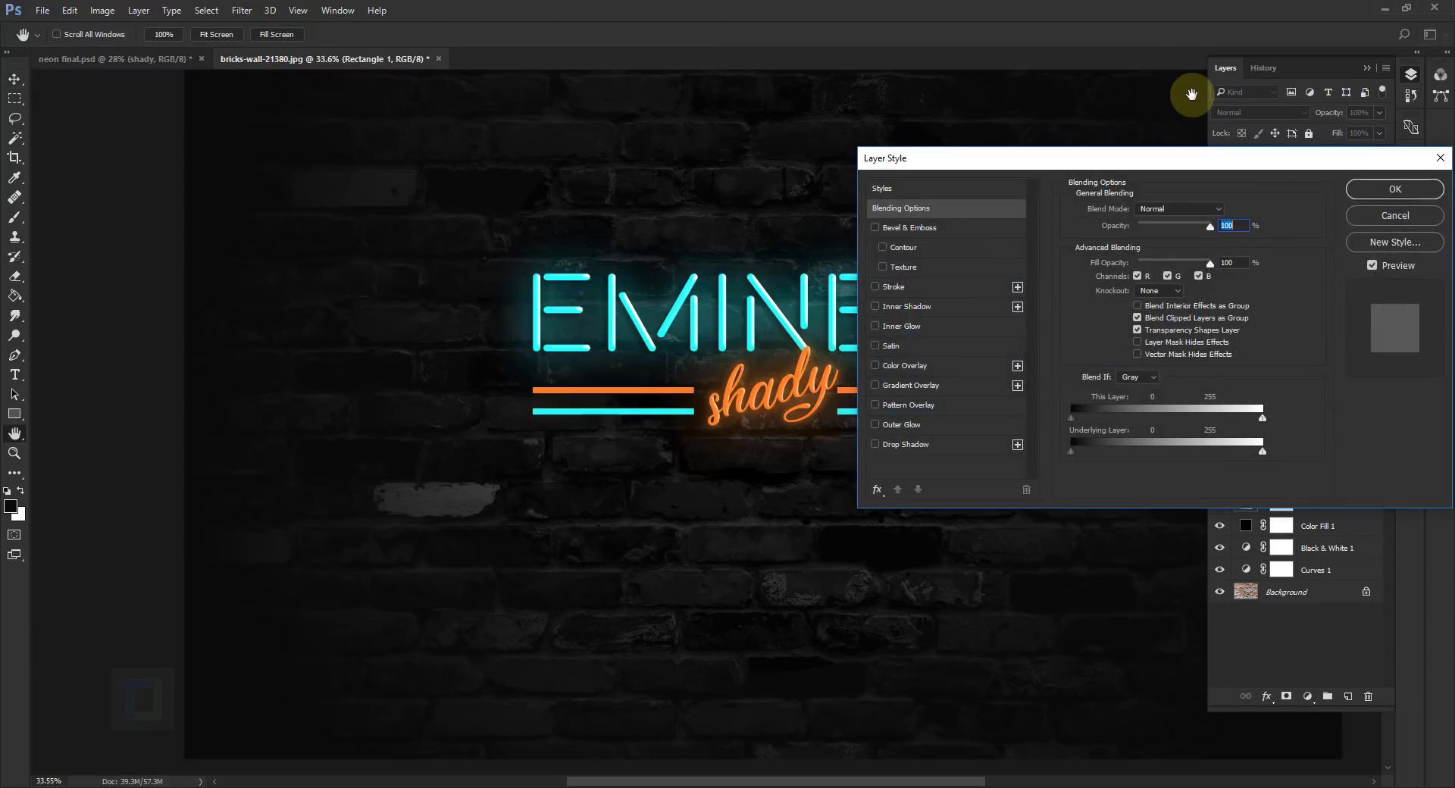
{"action": "left_click", "coordinate": [880, 424]}
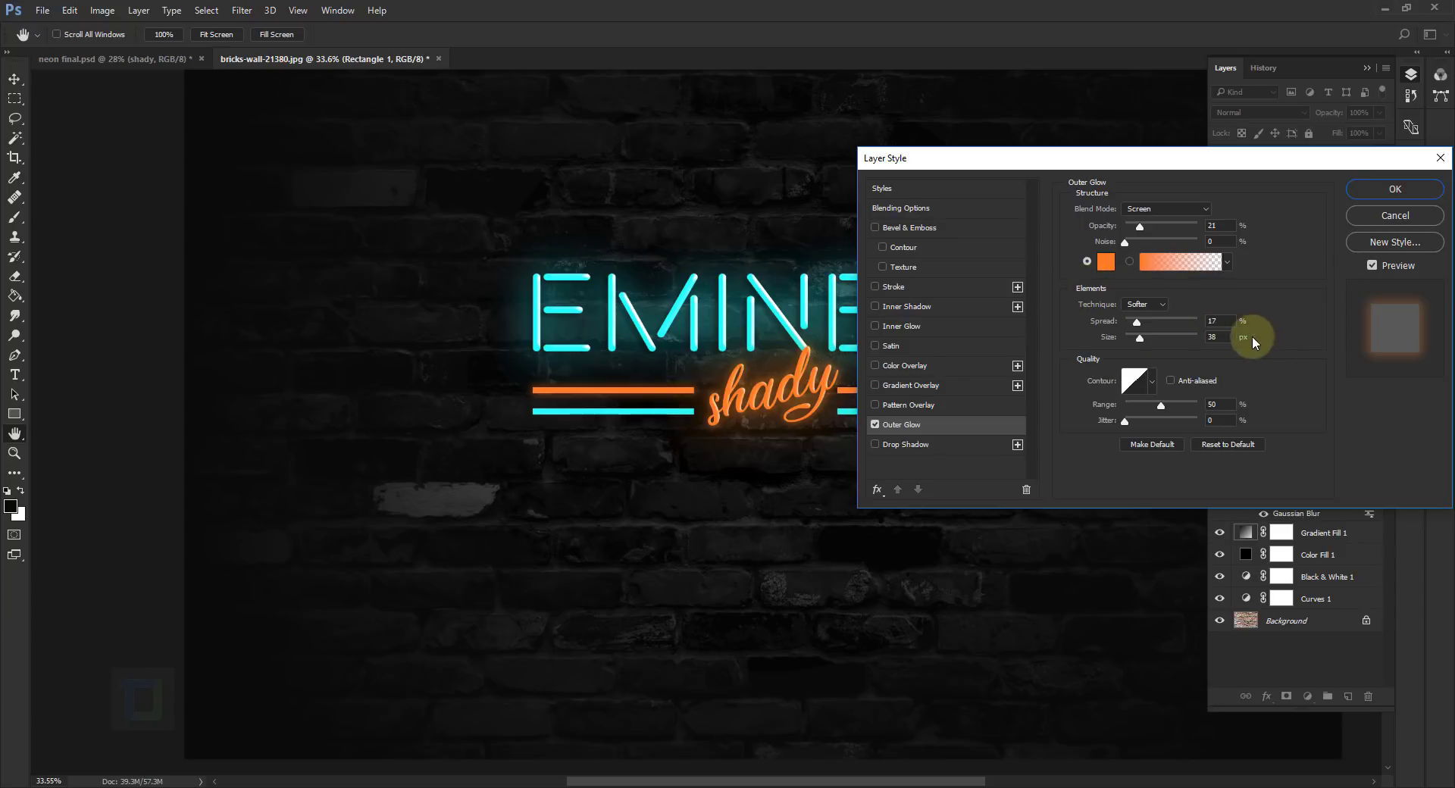
{"action": "left_click_drag", "start_coordinate": [1143, 342], "coordinate": [1160, 343]}
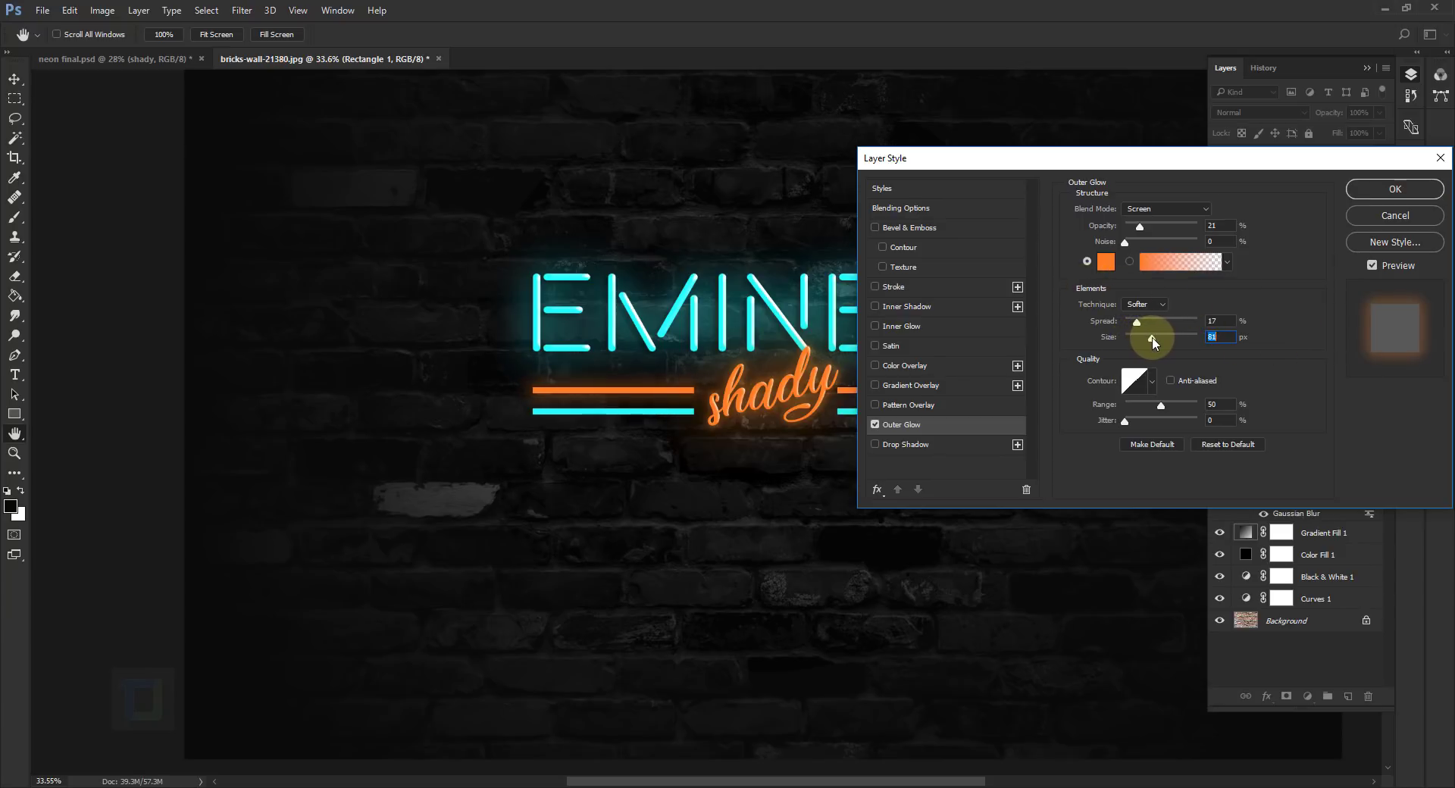
{"action": "left_click", "coordinate": [1414, 190]}
- Add an Outer Glow to the left cyan bar, with its color 00fcfe sampled from the bar
{"action": "left_click", "coordinate": [1328, 404]}
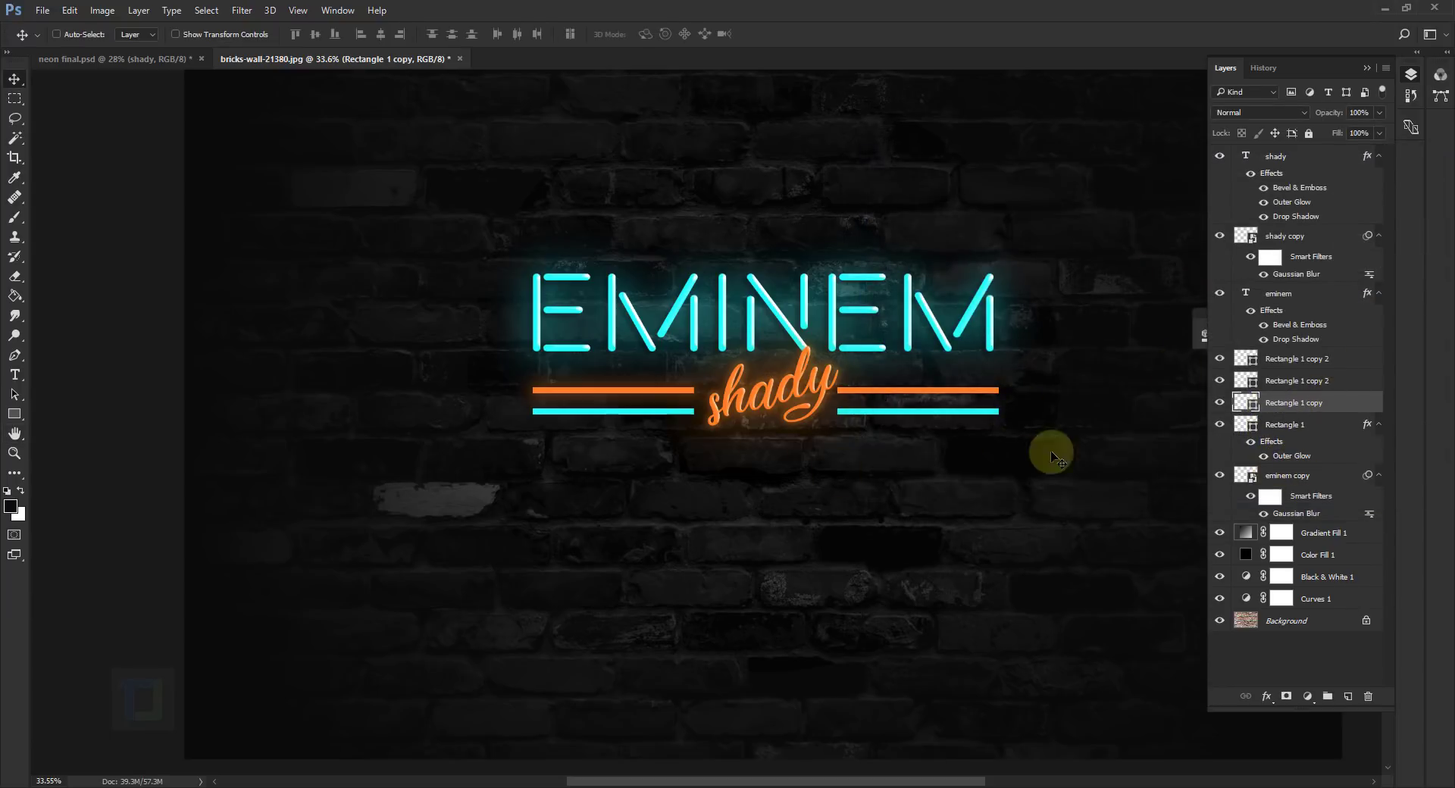
{"action": "right_click", "coordinate": [1356, 406]}
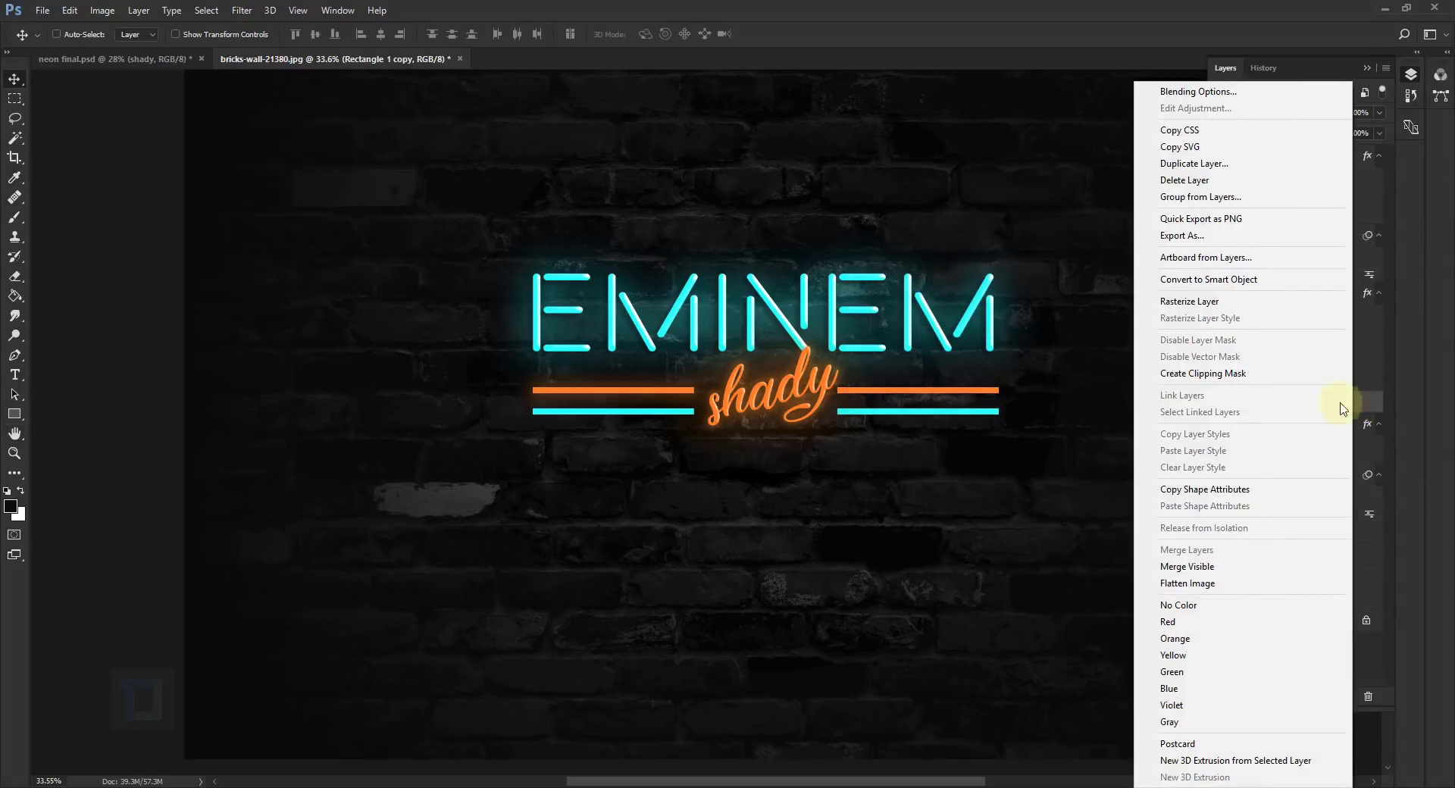
{"action": "left_click", "coordinate": [1228, 94]}
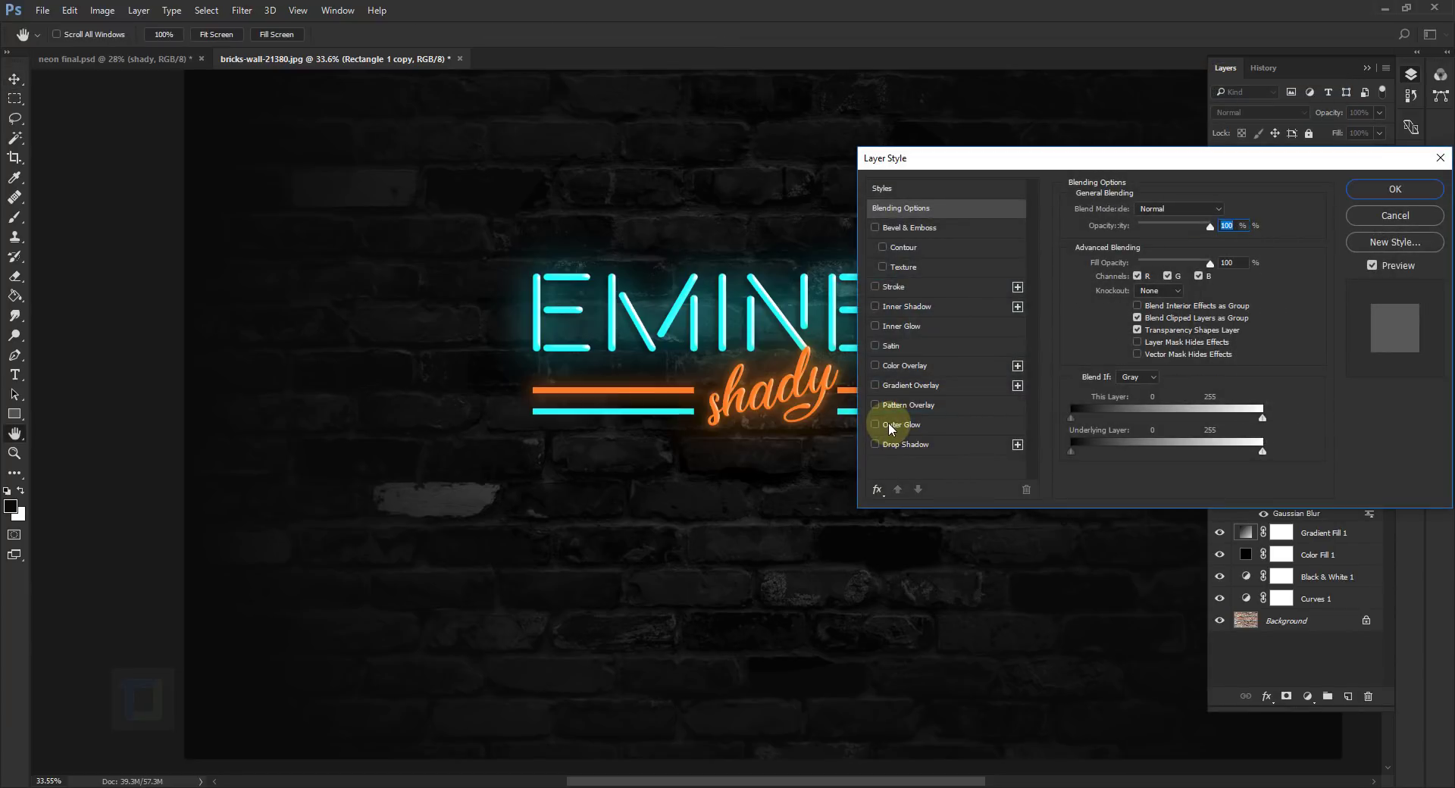
{"action": "left_click", "coordinate": [892, 426]}
{"action": "left_click", "coordinate": [1104, 263]}
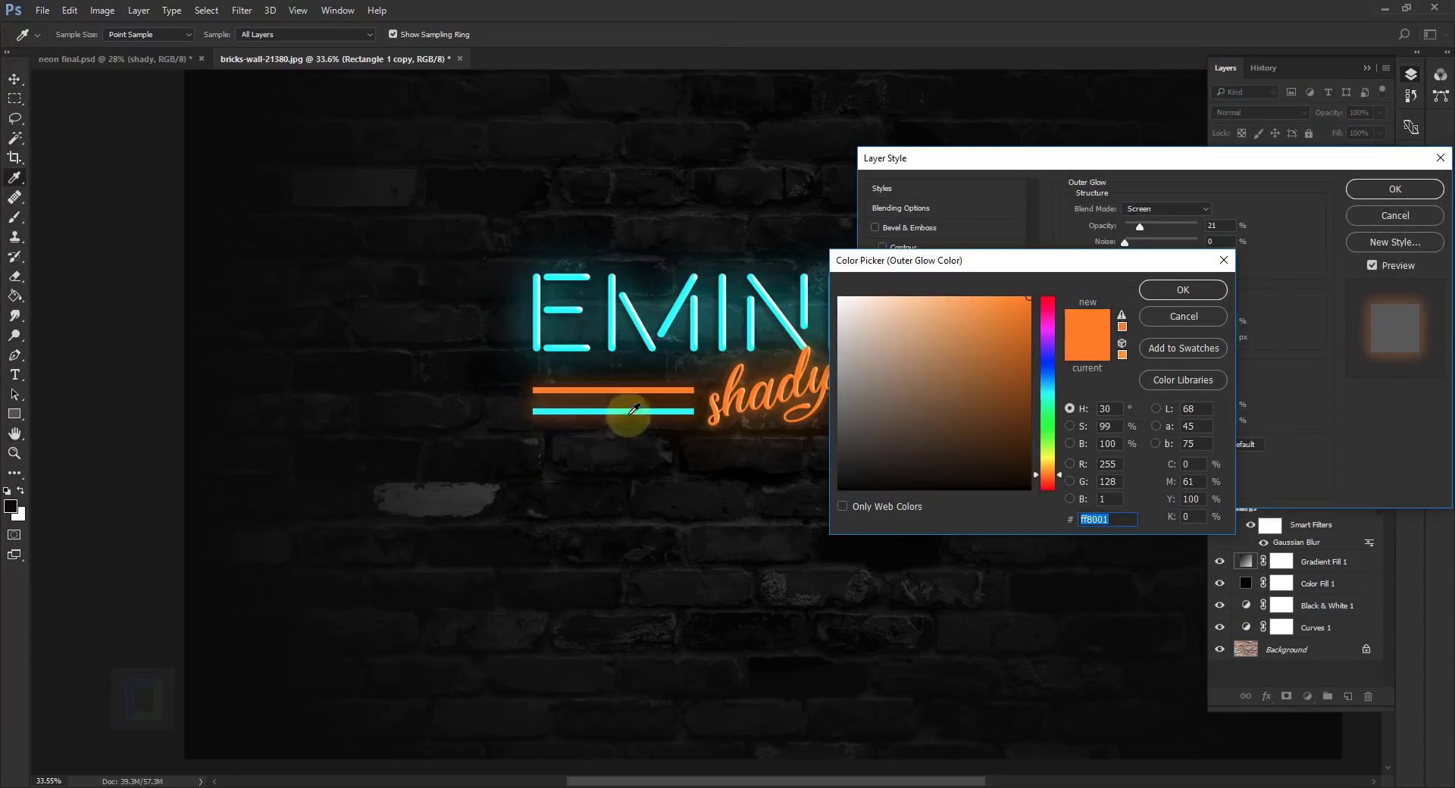
{"action": "left_click", "coordinate": [630, 407]}
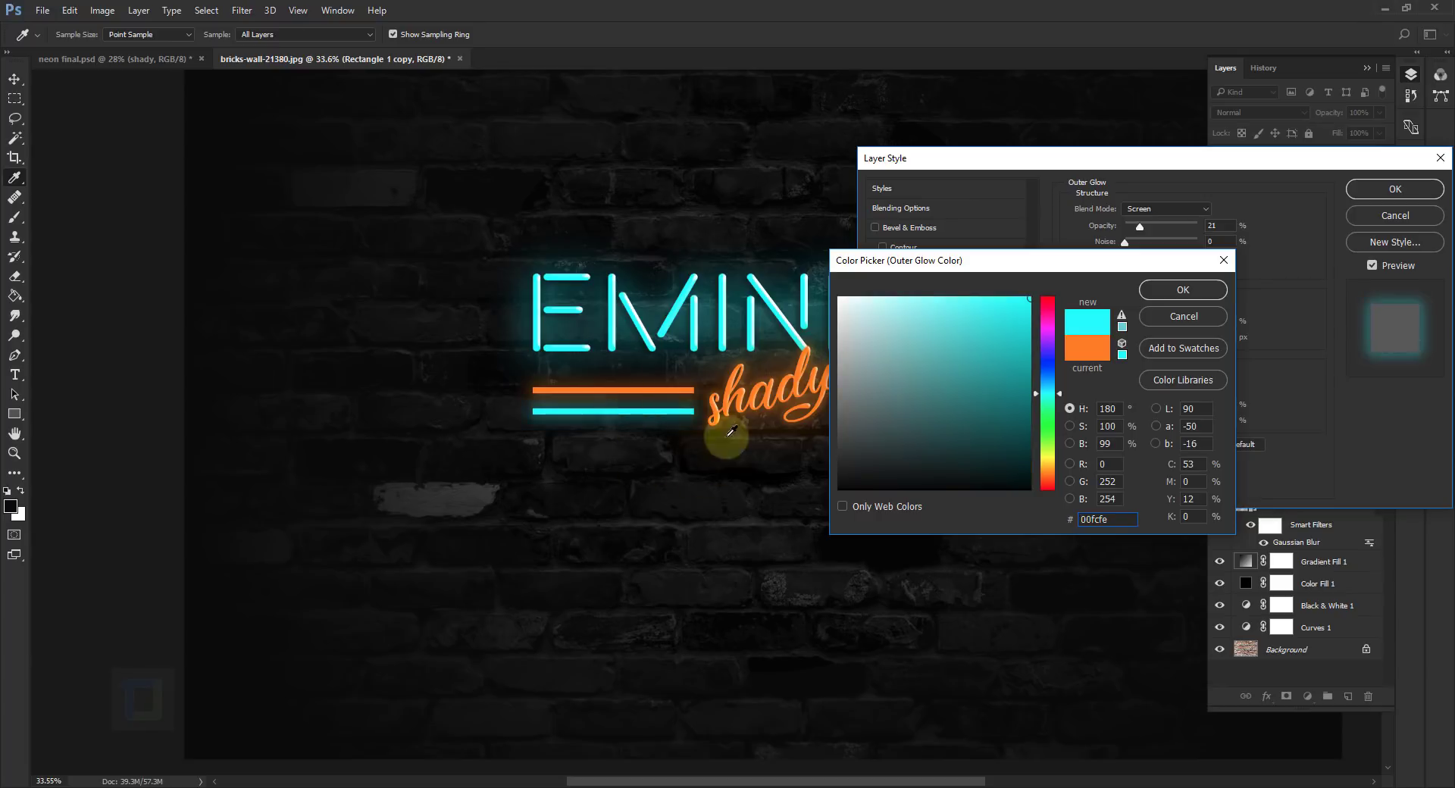
{"action": "left_click", "coordinate": [1146, 303]}
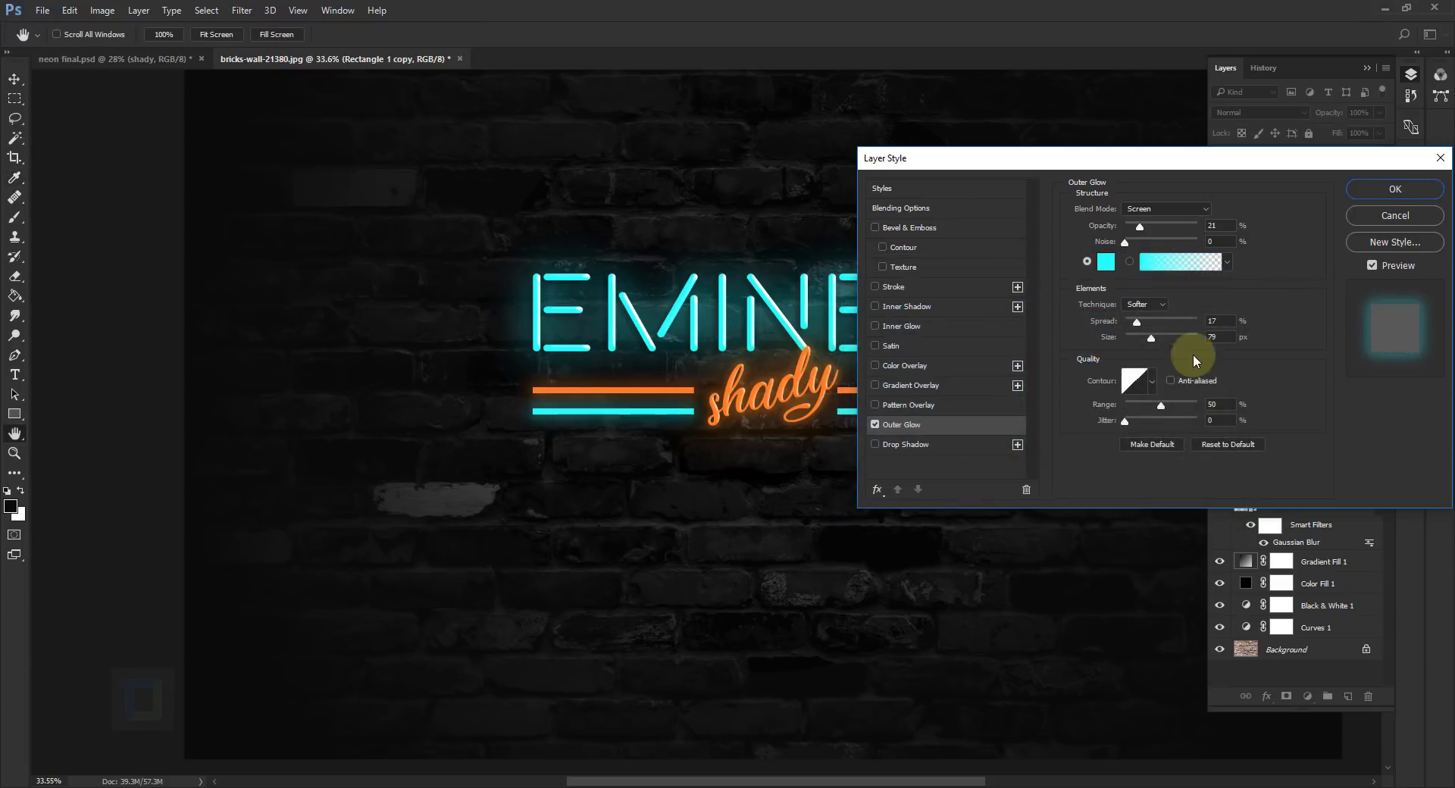
{"action": "left_click", "coordinate": [1366, 195]}
- Add a matching orange Outer Glow to the orange bar on the right side of the "shady" text
{"action": "double_click", "coordinate": [1331, 383]}
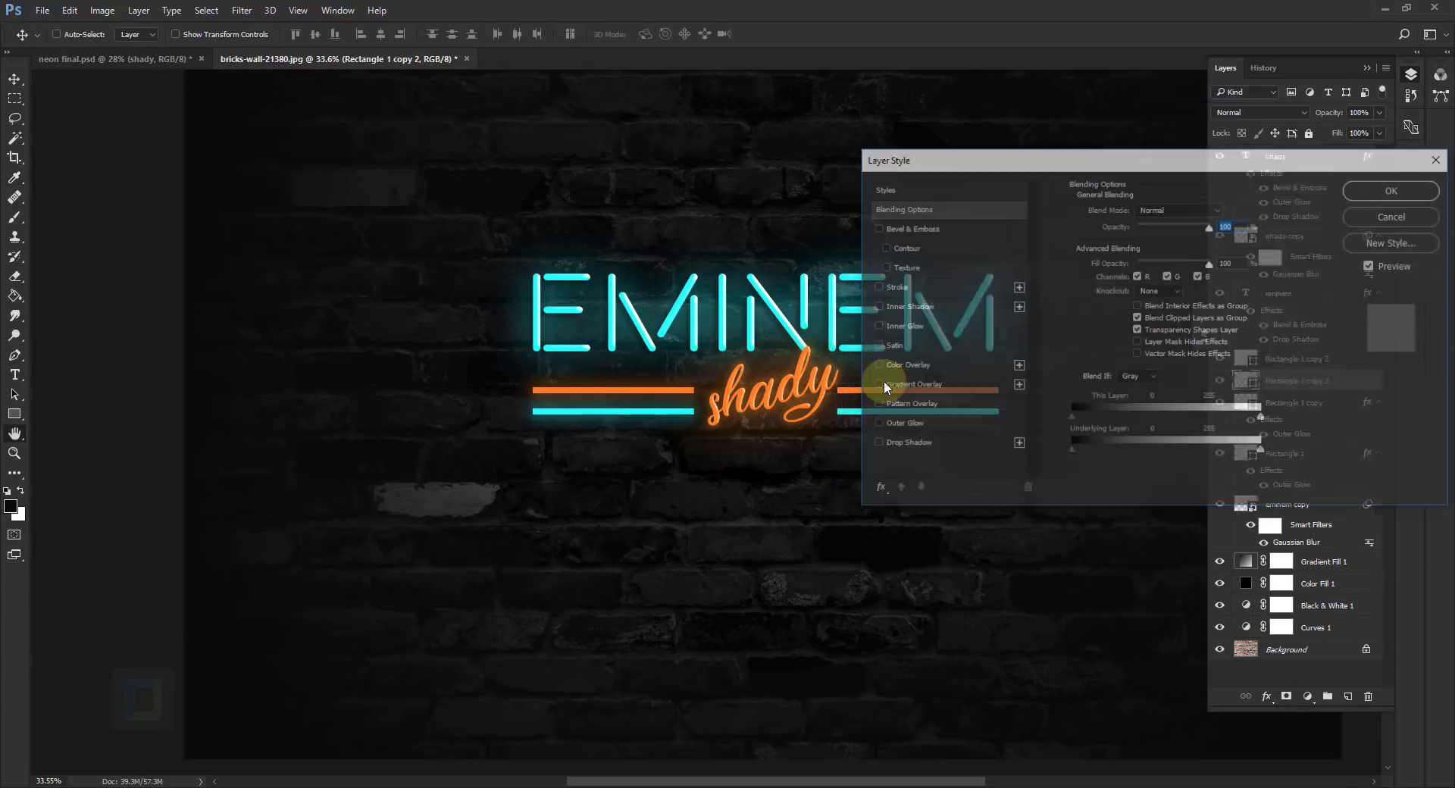
{"action": "left_click_drag", "start_coordinate": [948, 158], "coordinate": [1121, 167]}
{"action": "left_click", "coordinate": [1092, 435]}
{"action": "left_click", "coordinate": [1279, 270]}
{"action": "left_click", "coordinate": [1364, 324]}
{"action": "key", "text": "Return"}
- Add a matching cyan Outer Glow to the cyan bar on the right side of the "shady" text
{"action": "double_click", "coordinate": [1293, 325]}
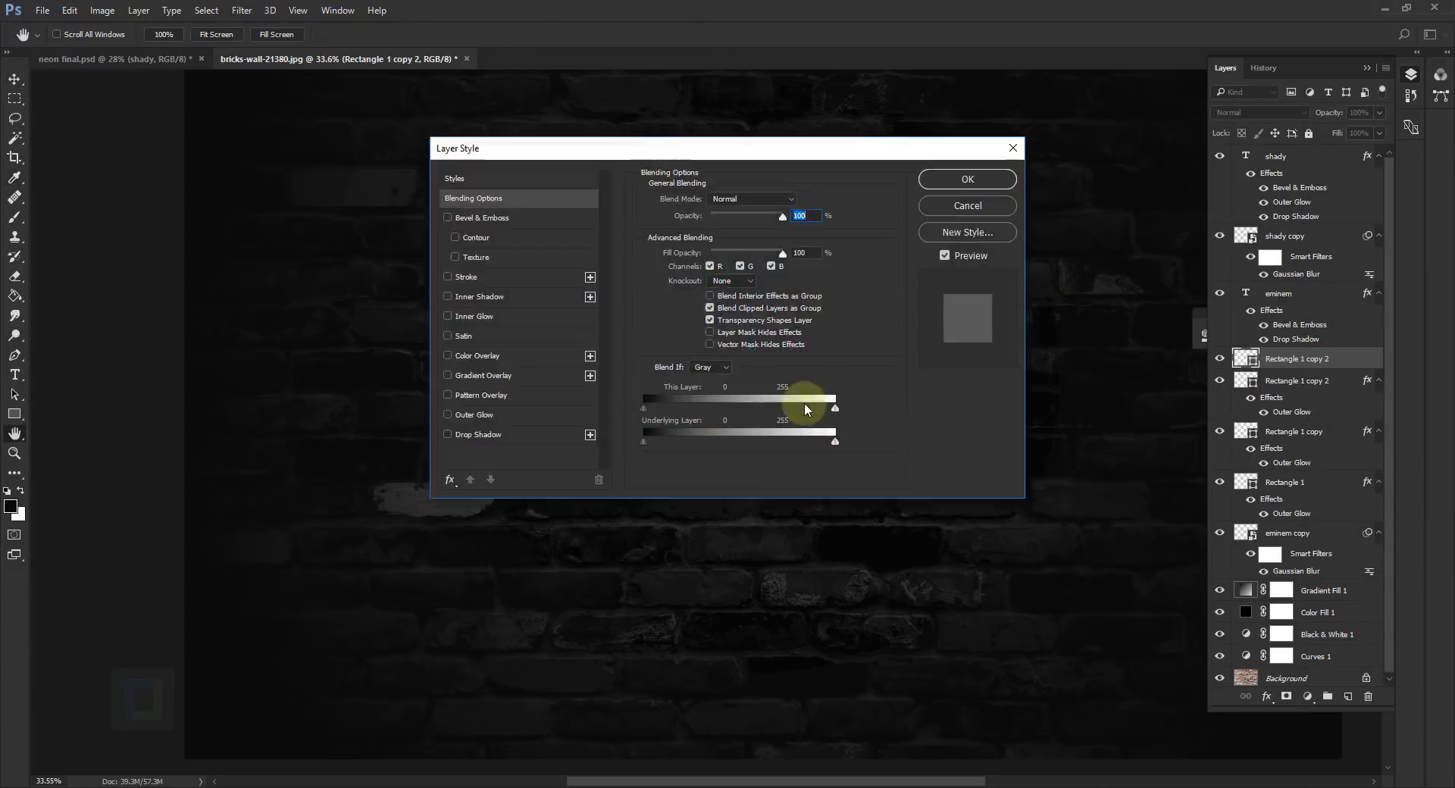
{"action": "left_click", "coordinate": [1030, 452]}
{"action": "left_click", "coordinate": [1246, 283]}
{"action": "left_click", "coordinate": [862, 406]}
{"action": "key", "text": "Return"}
{"action": "key", "text": "Return"}
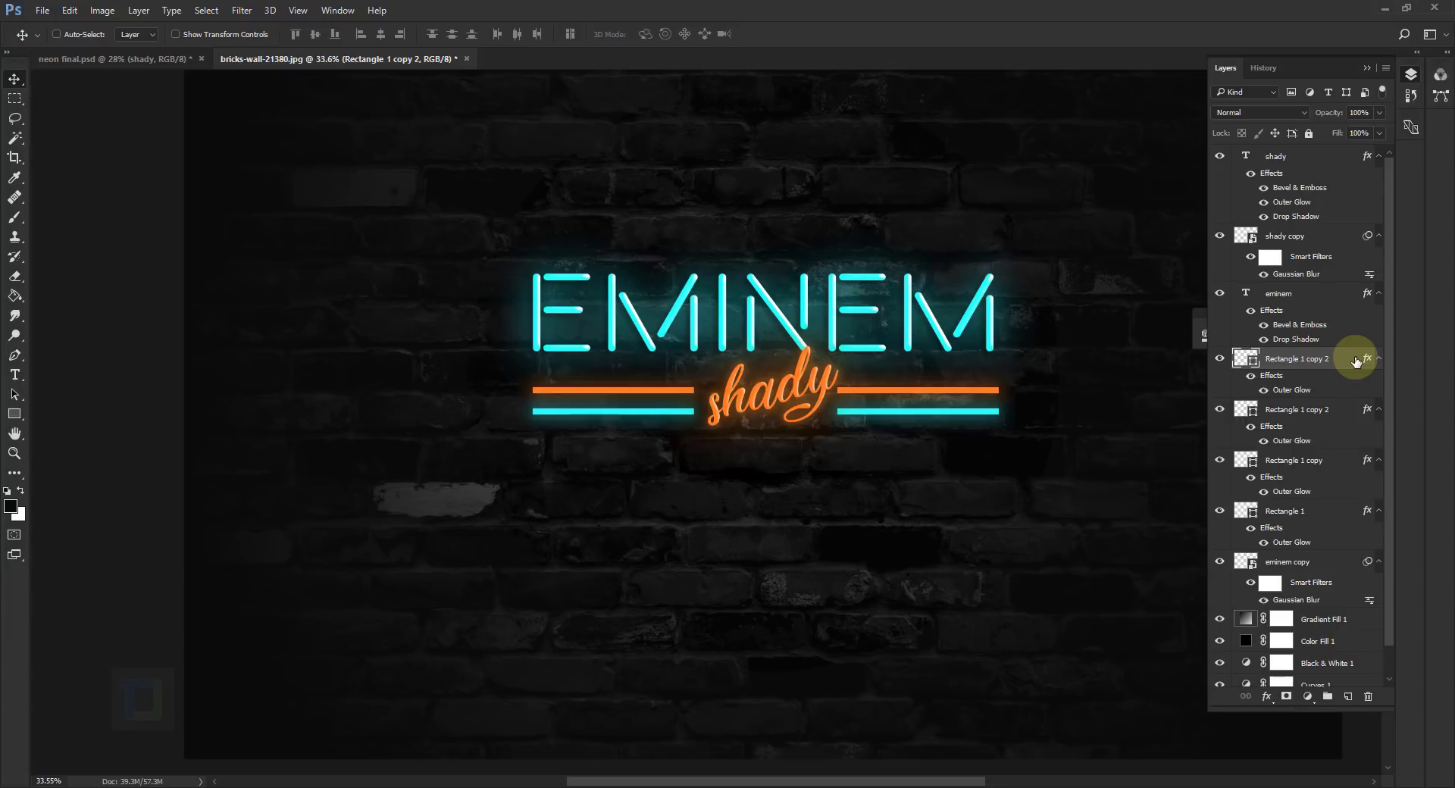
- Group the four bar layers and toggle the group's visibility off and on to check its contents
{"action": "left_click", "coordinate": [1310, 521]}
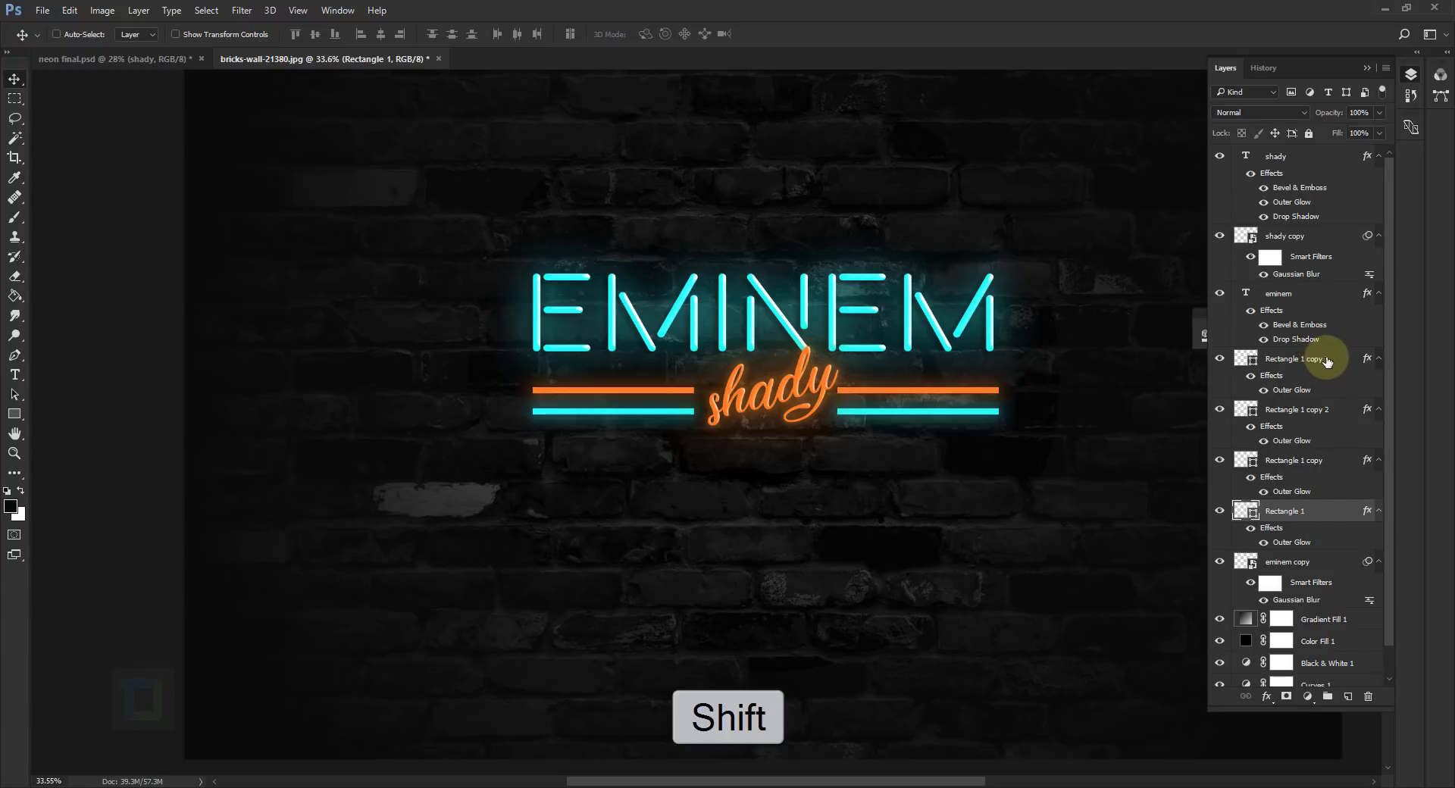
{"action": "left_click", "coordinate": [1328, 359], "text": "shift"}
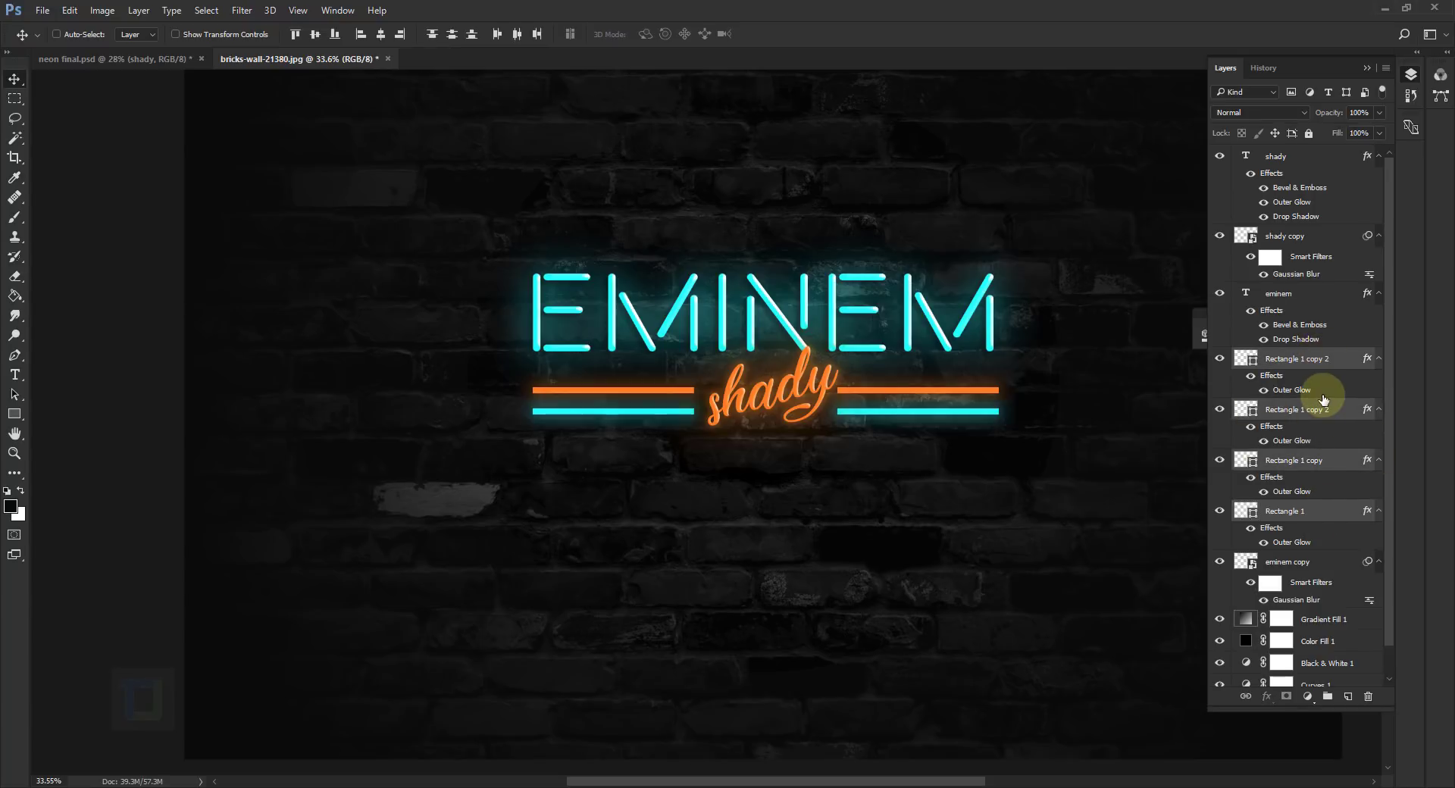
{"action": "key", "text": "ctrl+g"}
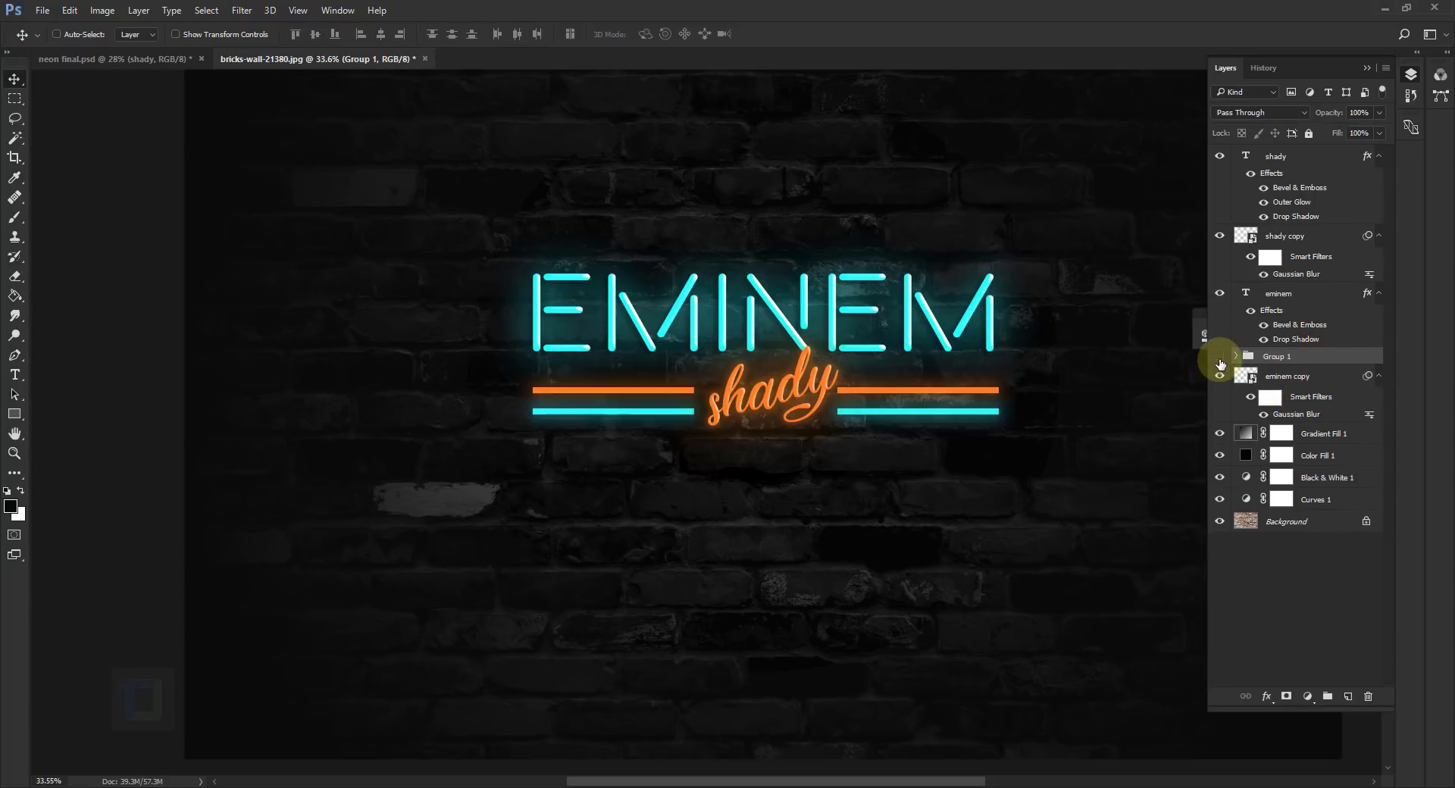
{"action": "left_click", "coordinate": [1220, 357]}
{"action": "left_click", "coordinate": [1219, 358]}
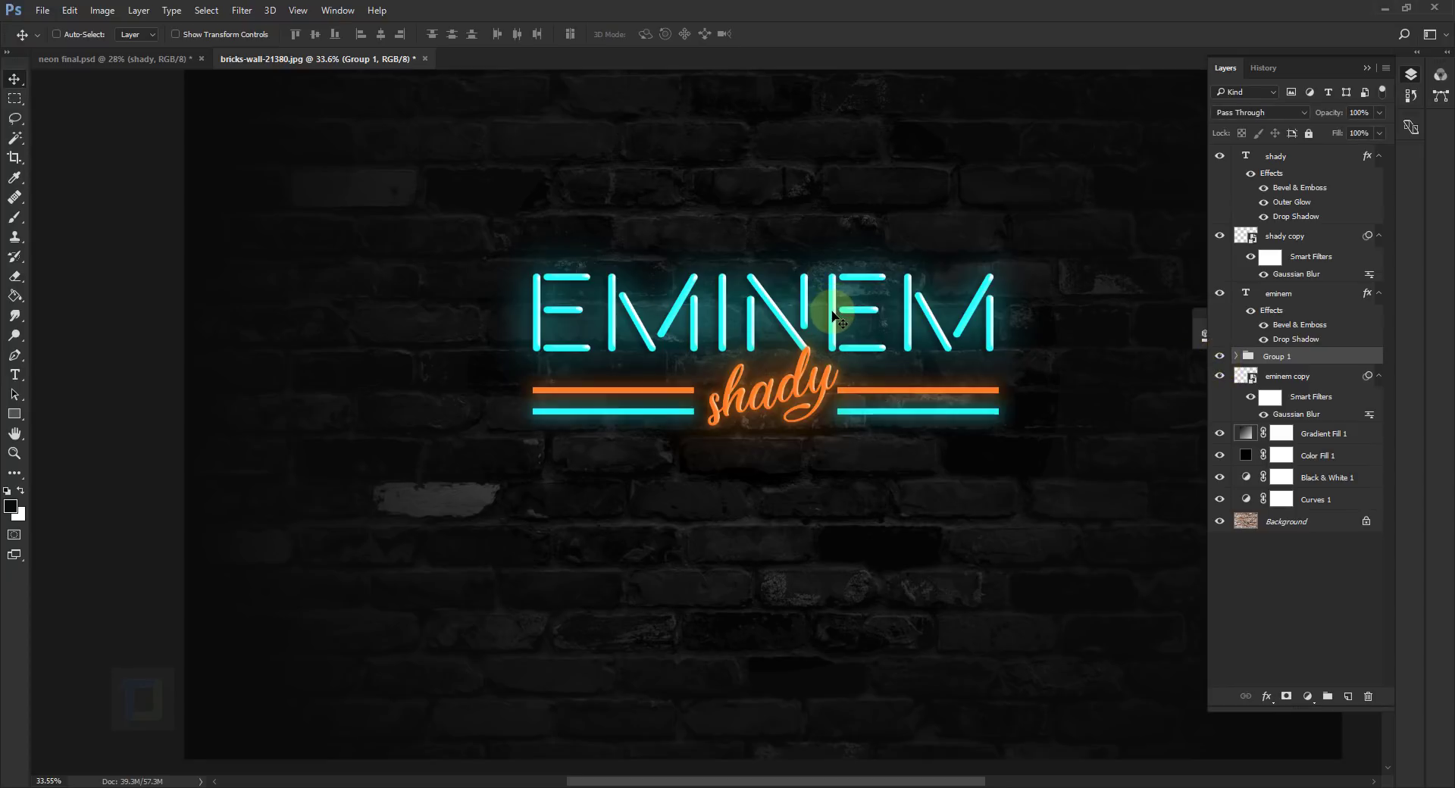
- Create a new layer above the "shady" text layer and name it "overall glow"
{"action": "scroll", "coordinate": [827, 310], "scroll_direction": "down", "scroll_amount": 3}
{"action": "scroll", "coordinate": [809, 350], "scroll_direction": "up", "scroll_amount": 2}
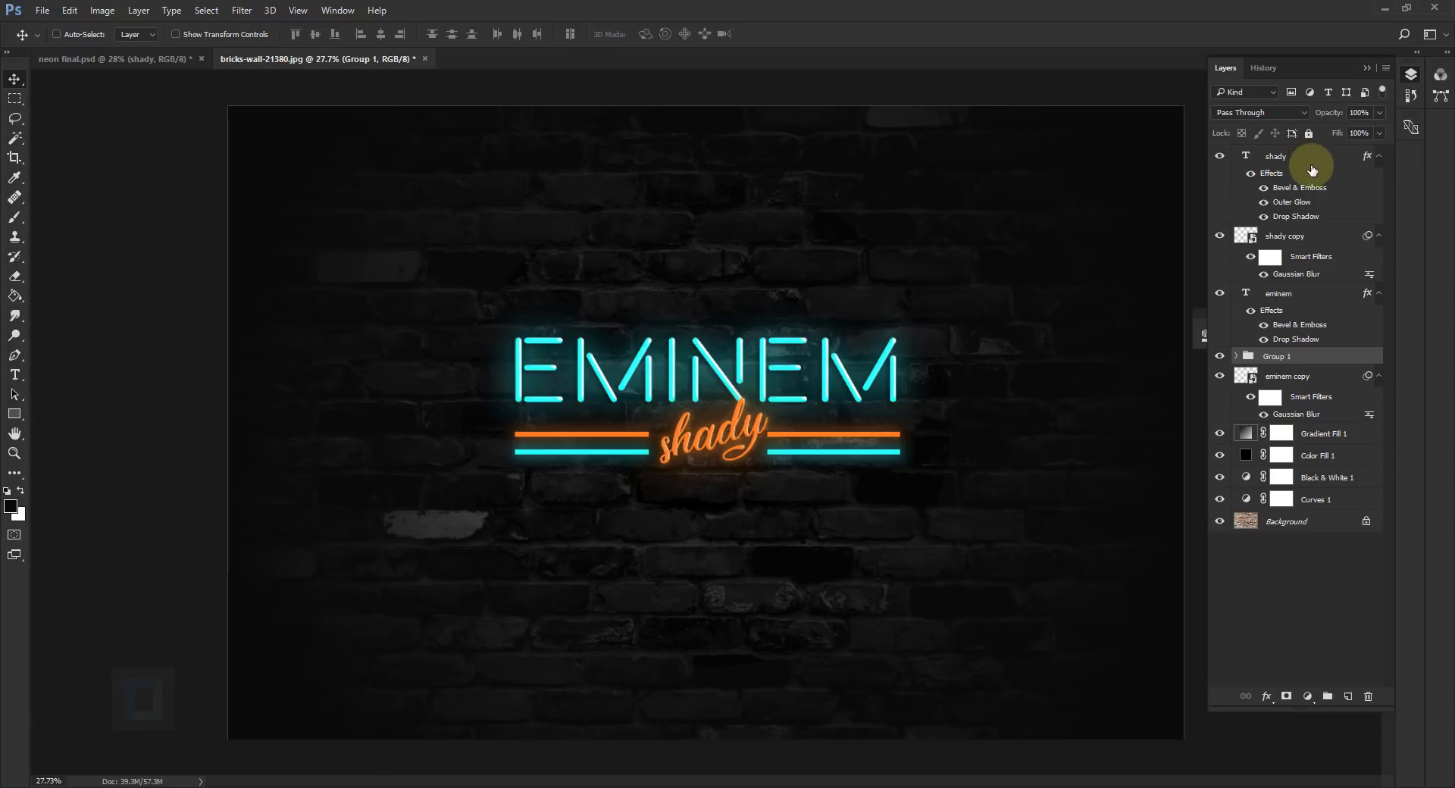
{"action": "left_click", "coordinate": [1308, 160]}
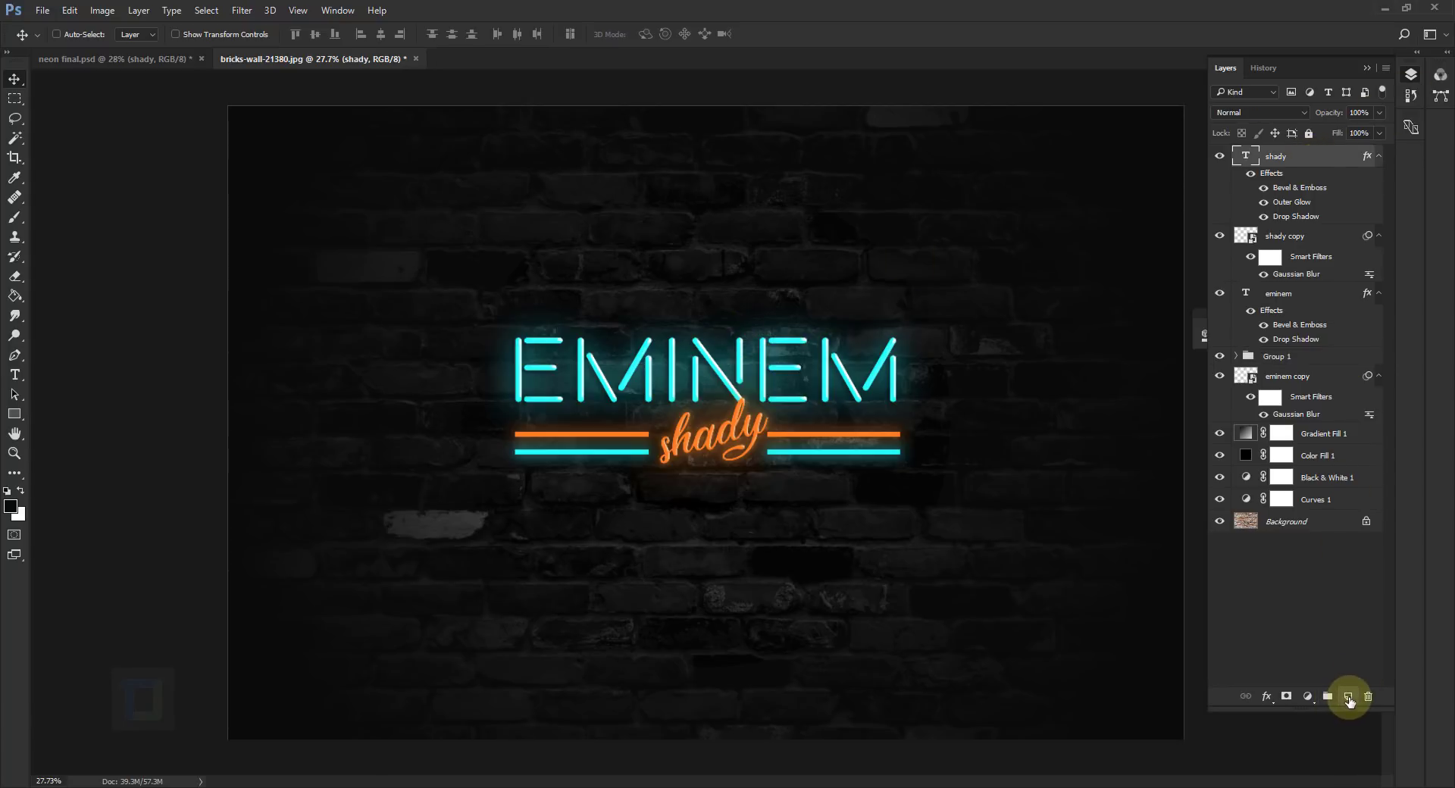
{"action": "left_click", "coordinate": [1348, 698]}
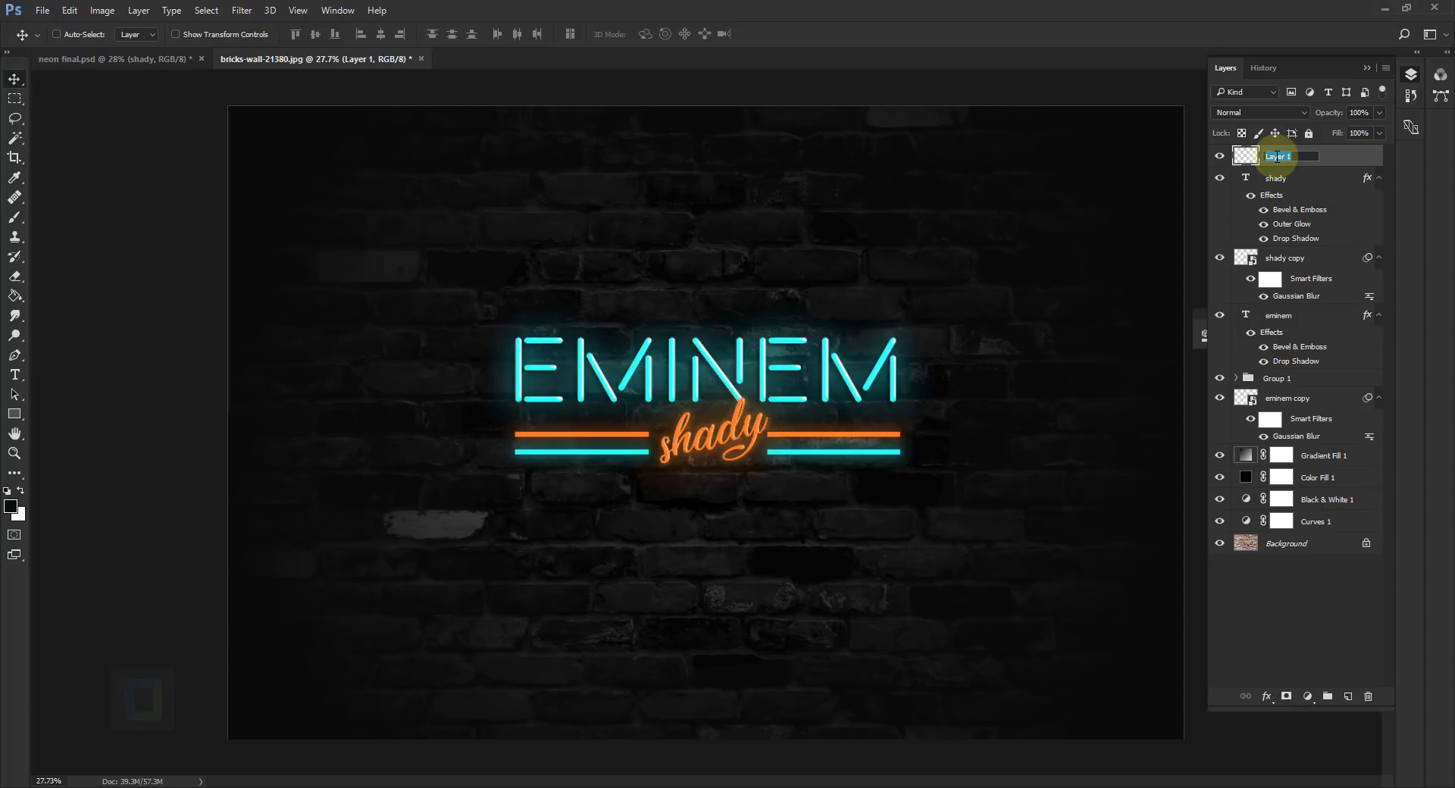
{"action": "key", "text": "Return"}
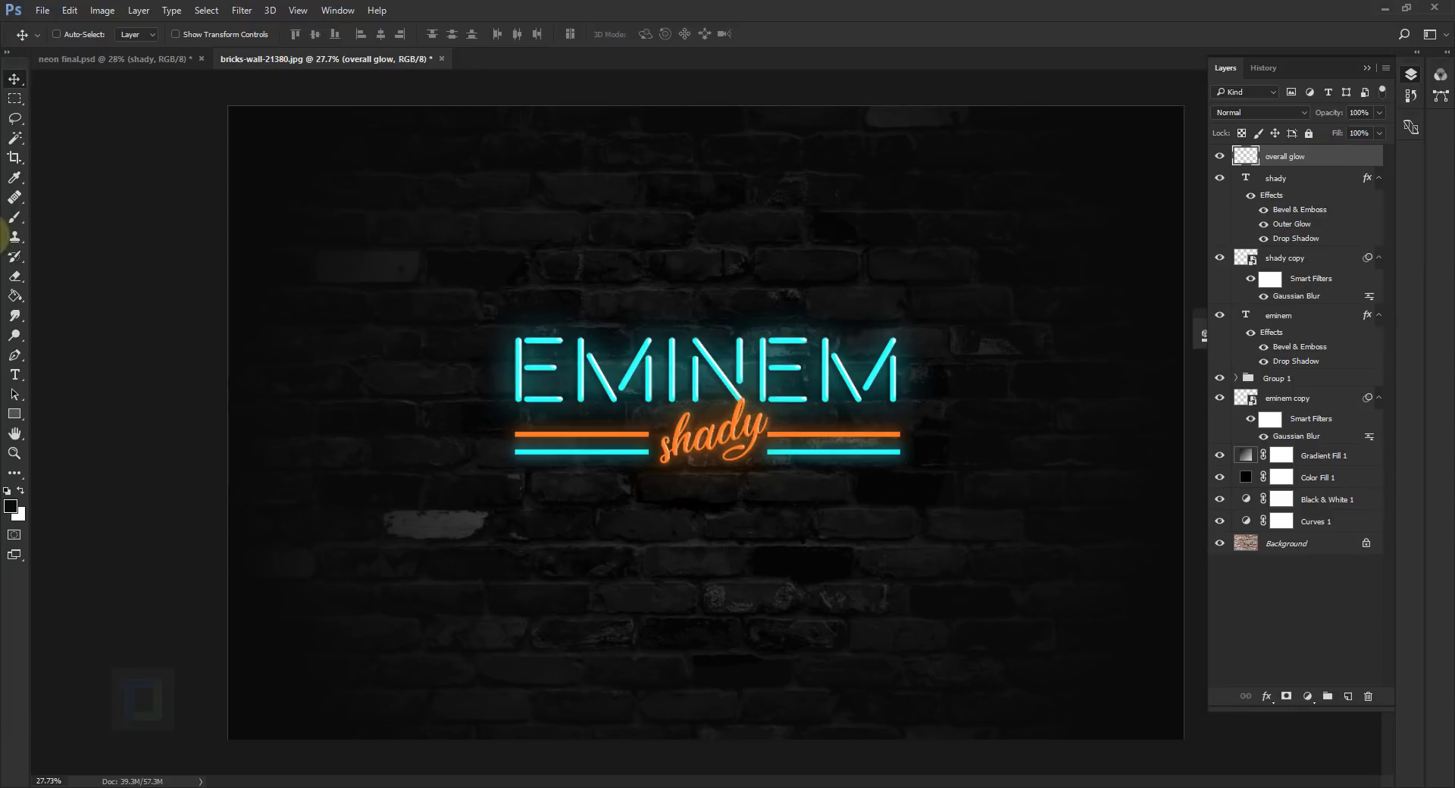
- Set the Brush to cyan sampled from the EMINEM text, 30% opacity and a 1400 px size
{"action": "left_click", "coordinate": [14, 219]}
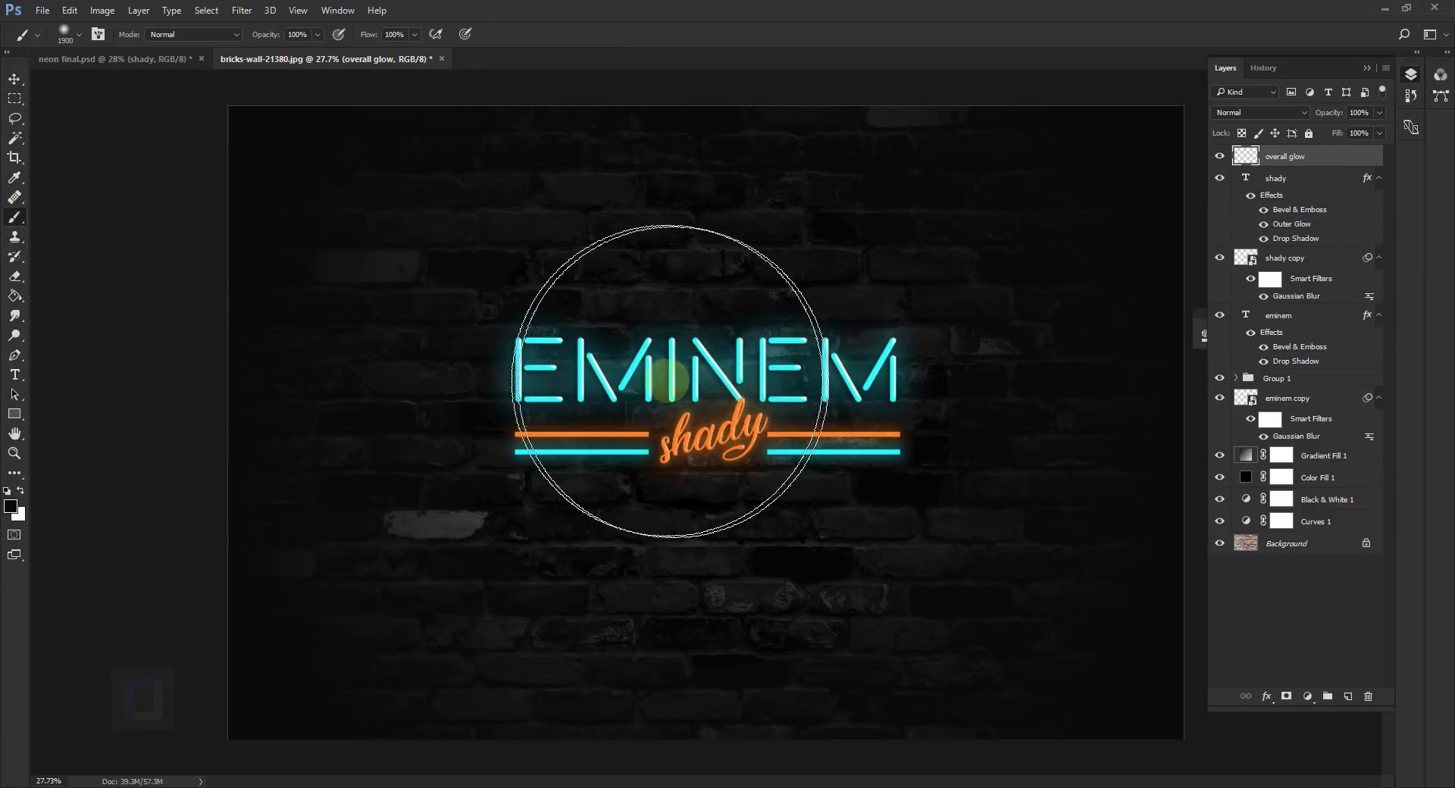
{"action": "key", "text": "alt"}
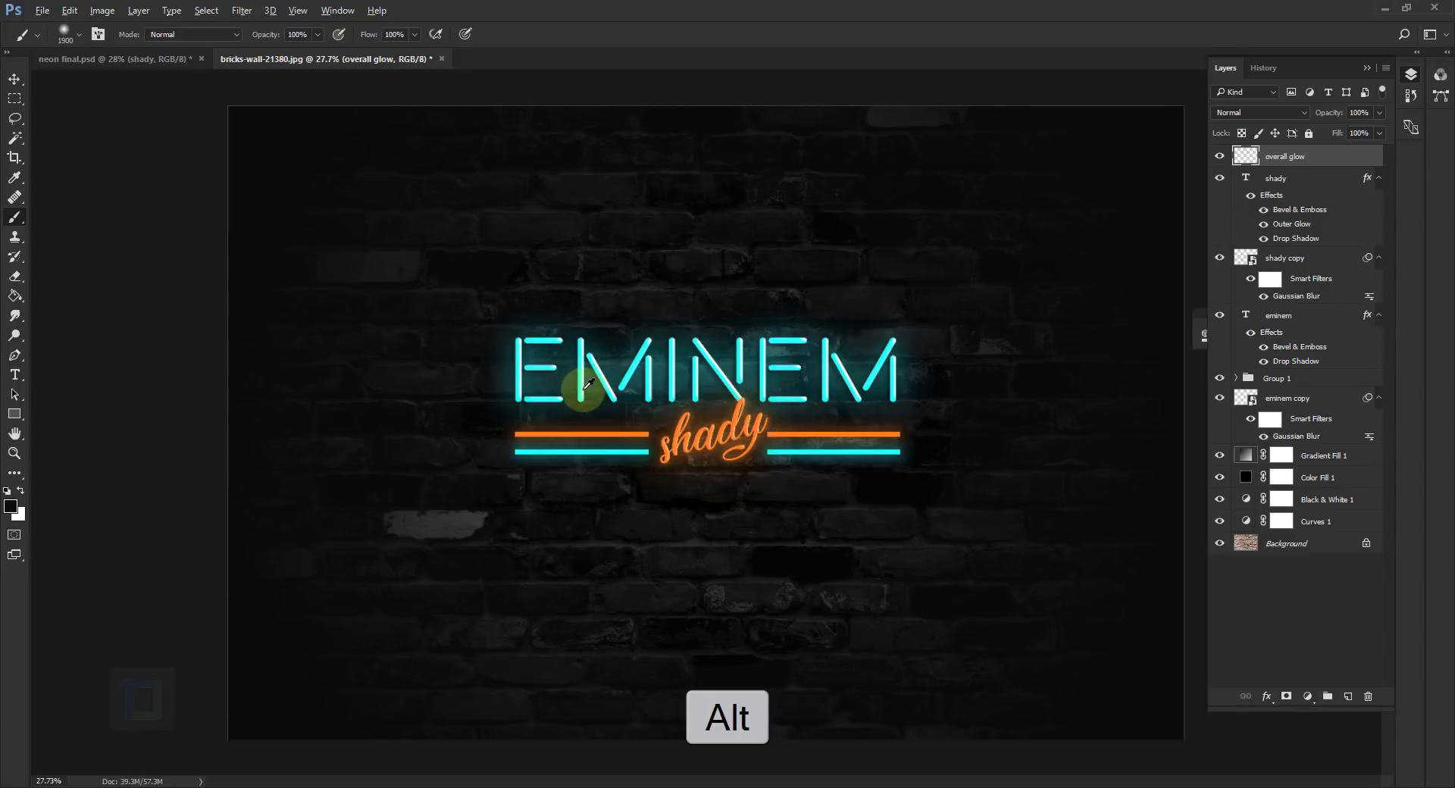
{"action": "left_click", "coordinate": [584, 385], "text": "alt"}
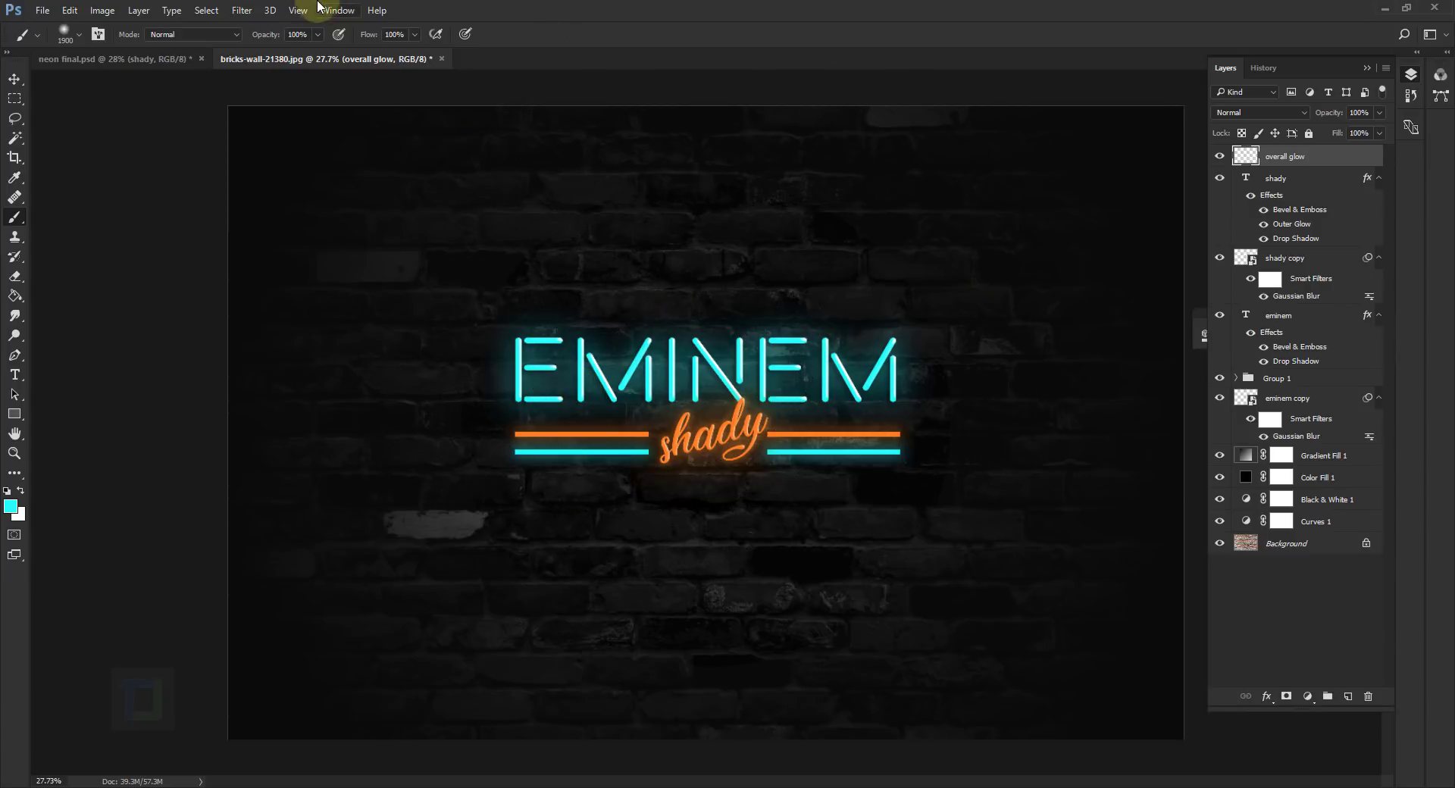
{"action": "left_click", "coordinate": [298, 35]}
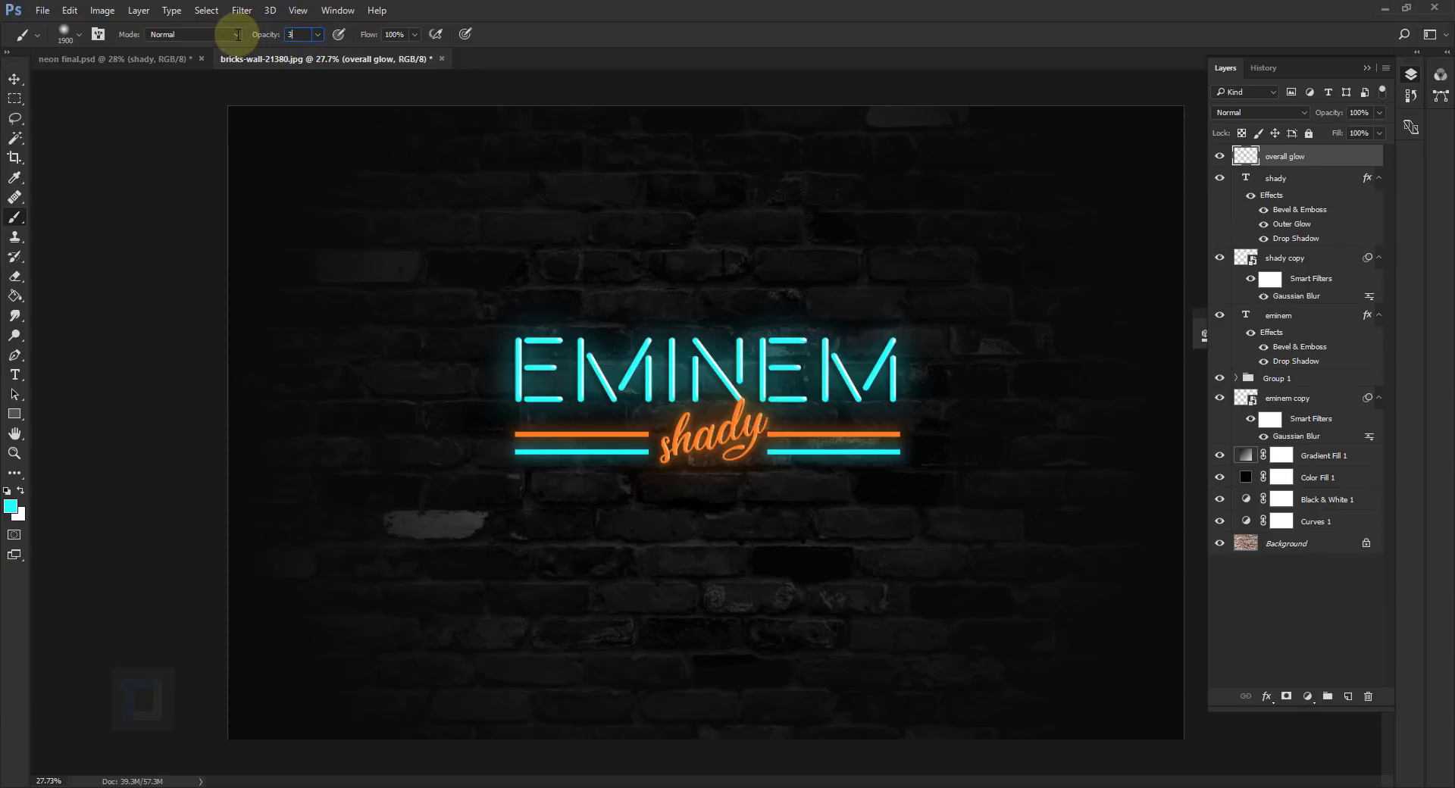
{"action": "type", "text": "30"}
{"action": "key", "text": "bracketleft"}
{"action": "key", "text": "bracketleft"}
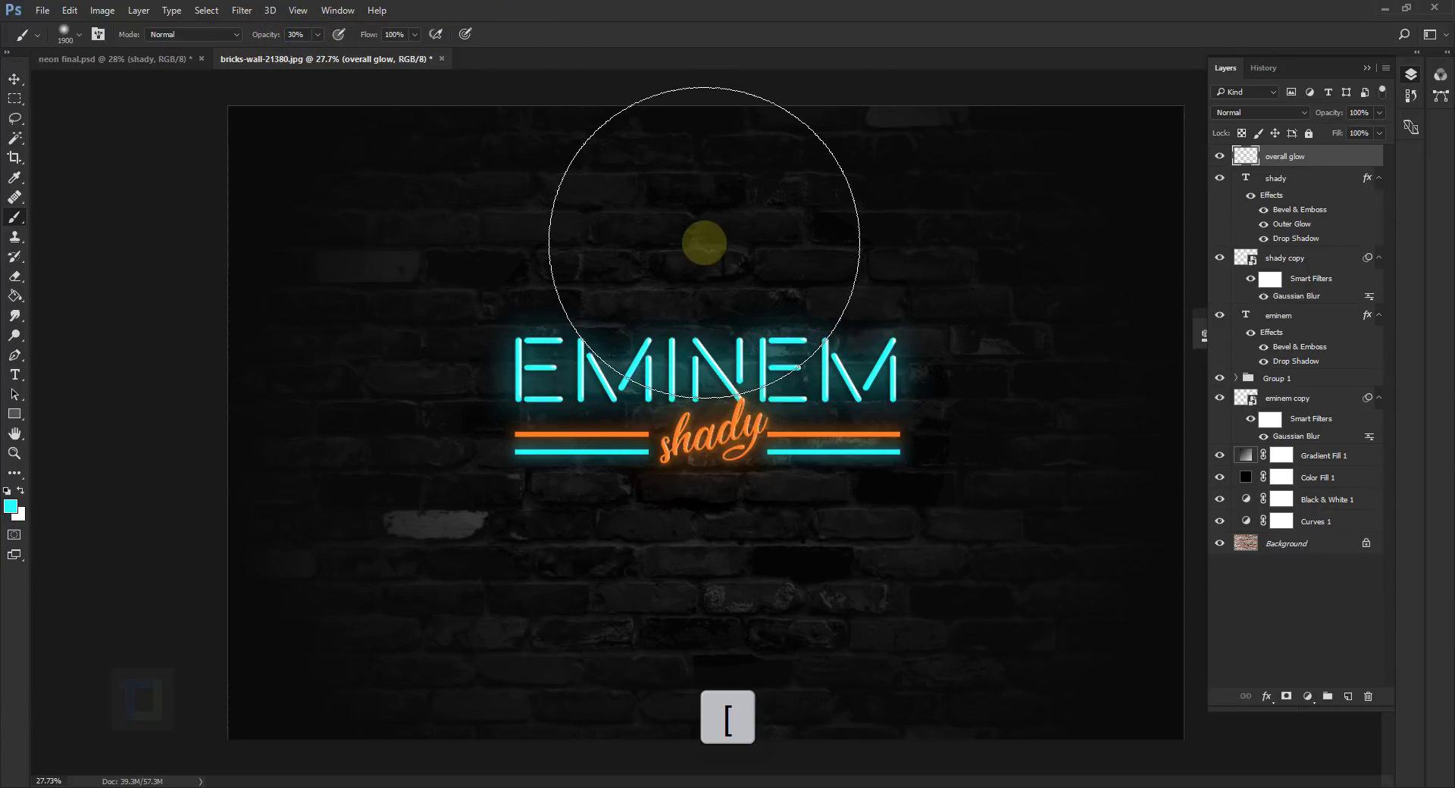
{"action": "key", "text": "bracketleft"}
{"action": "key", "text": "bracketleft"}
{"action": "key", "text": "bracketleft"}
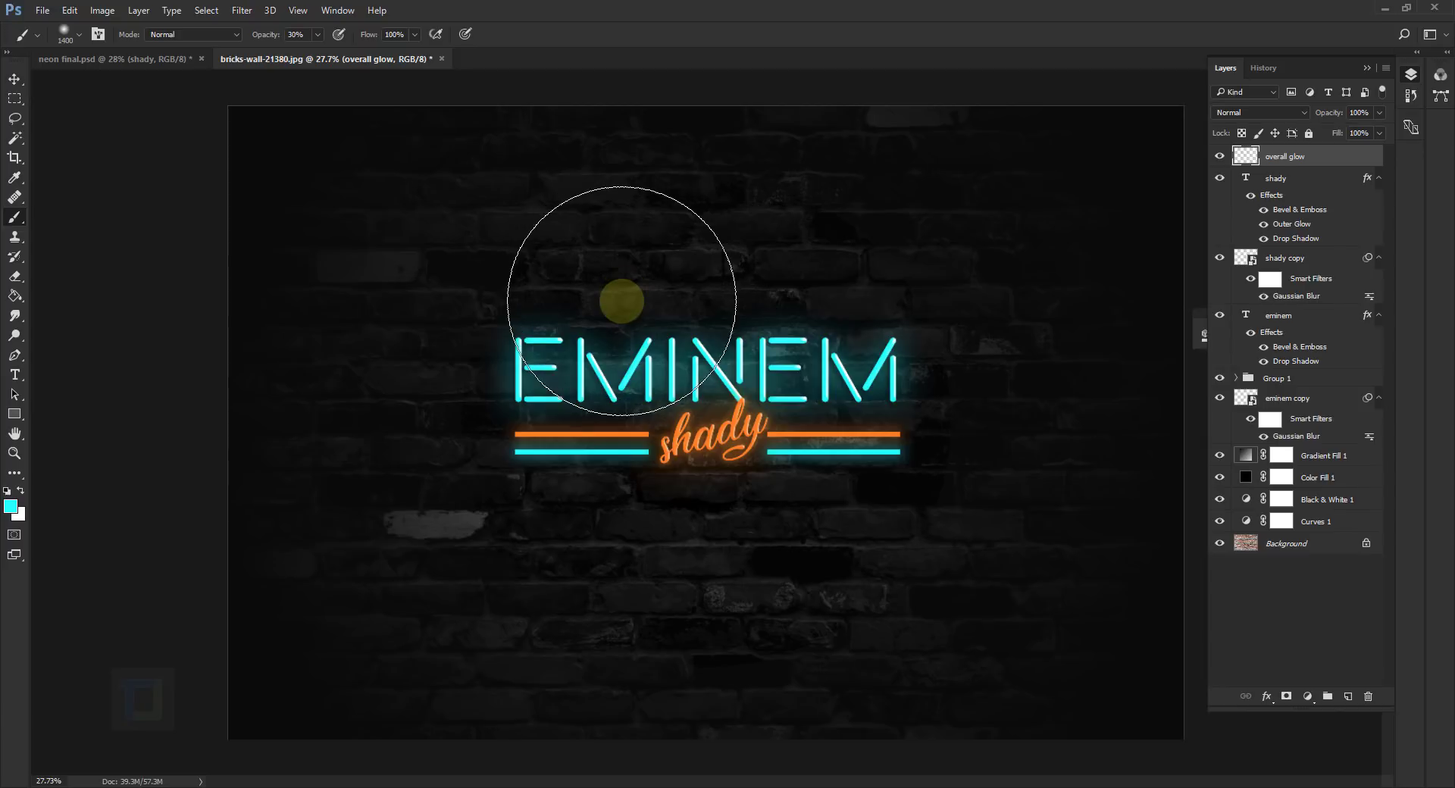
{"action": "right_click", "coordinate": [794, 374]}
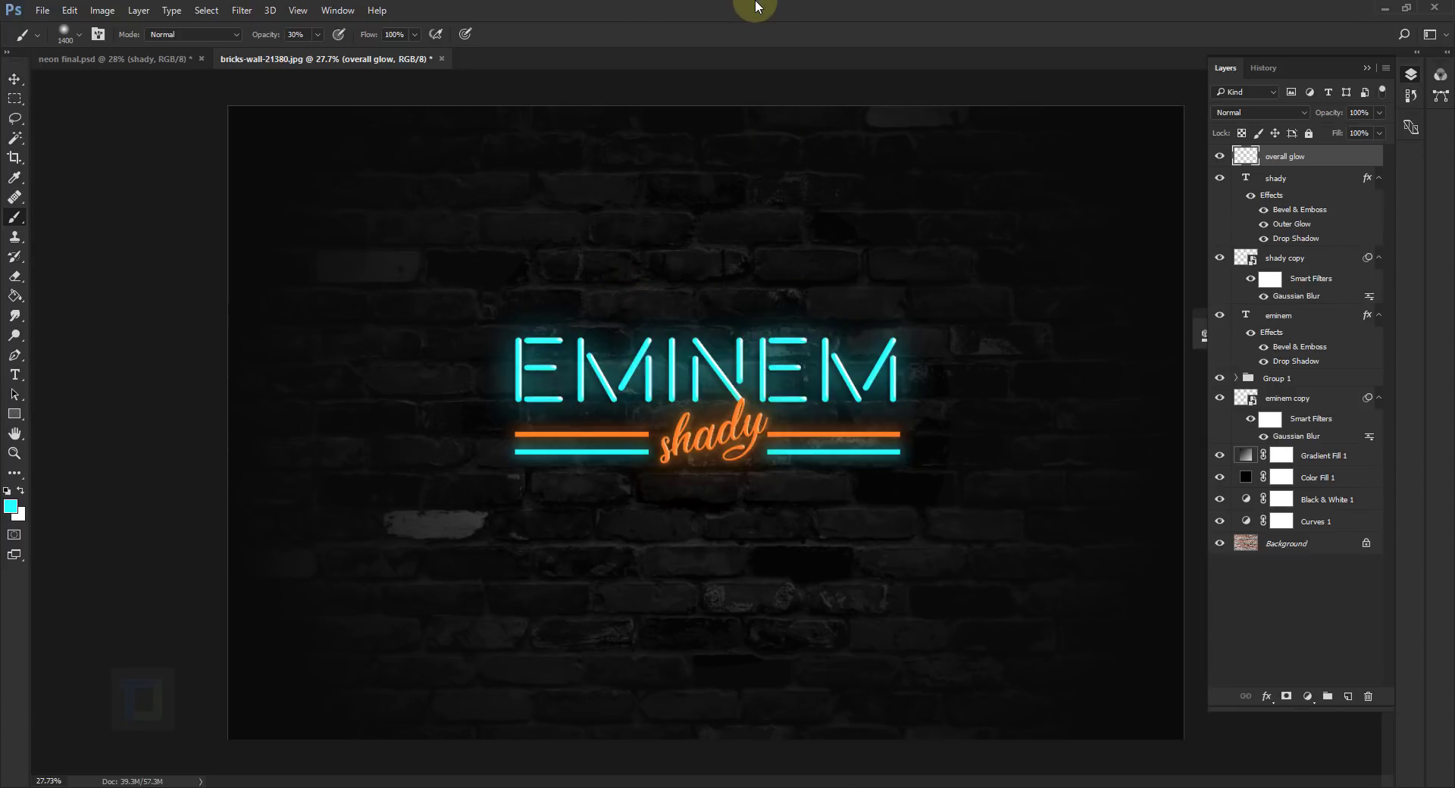
{"action": "left_click", "coordinate": [753, 7]}
{"action": "left_click", "coordinate": [546, 319]}
{"action": "mouse_move", "coordinate": [564, 329]}
{"action": "left_mouse_down"}
{"action": "mouse_move", "coordinate": [897, 343]}
{"action": "mouse_move", "coordinate": [1011, 332]}
{"action": "mouse_move", "coordinate": [988, 412]}
{"action": "mouse_move", "coordinate": [819, 405]}
{"action": "mouse_move", "coordinate": [968, 295]}
{"action": "left_mouse_up"}
{"action": "key", "text": "ctrl+z"}
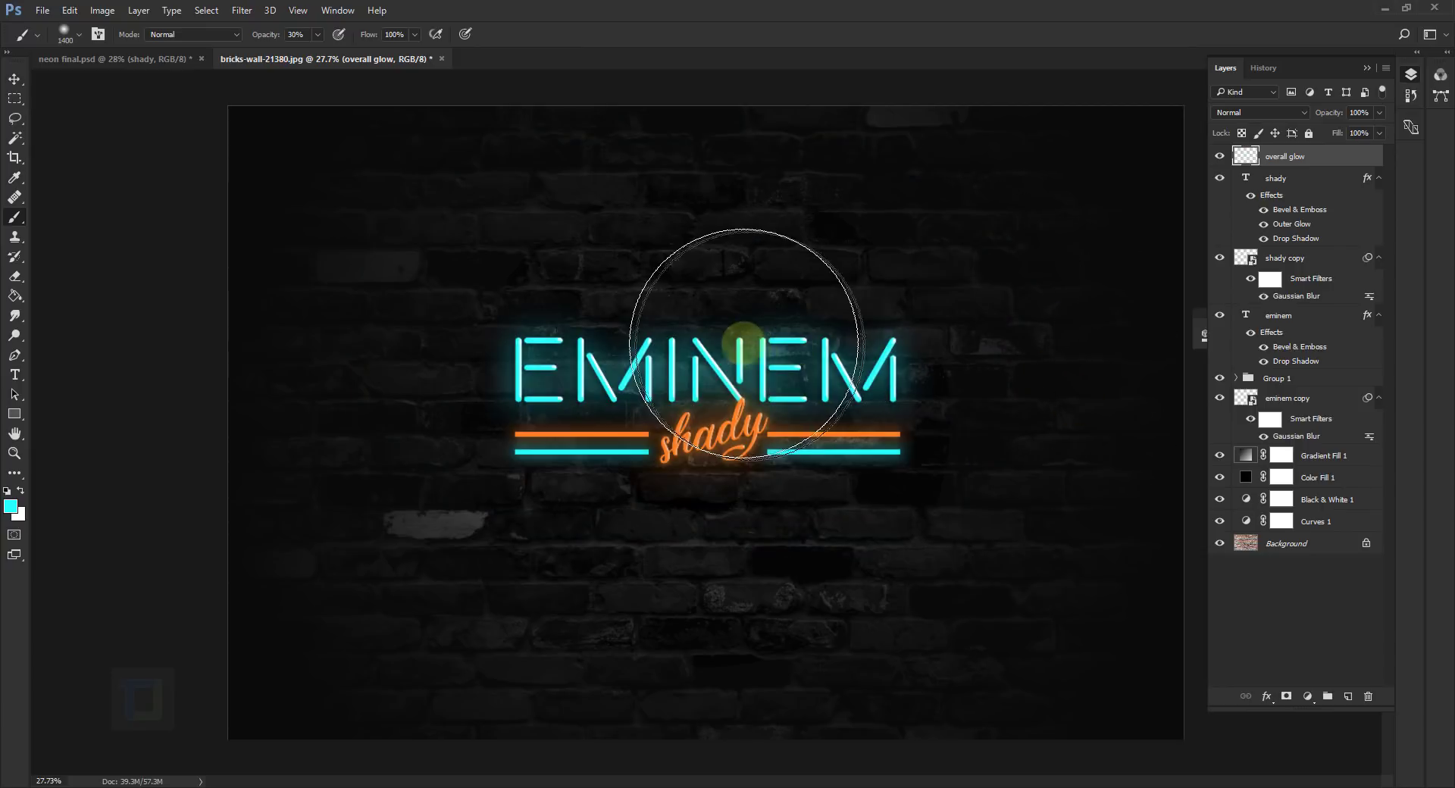
- Reduce the brush to 1200 px and paint a soft cyan glow over and above the EMINEM text, undoing the first stroke
{"action": "key", "text": "bracketleft"}
{"action": "key", "text": "bracketleft"}
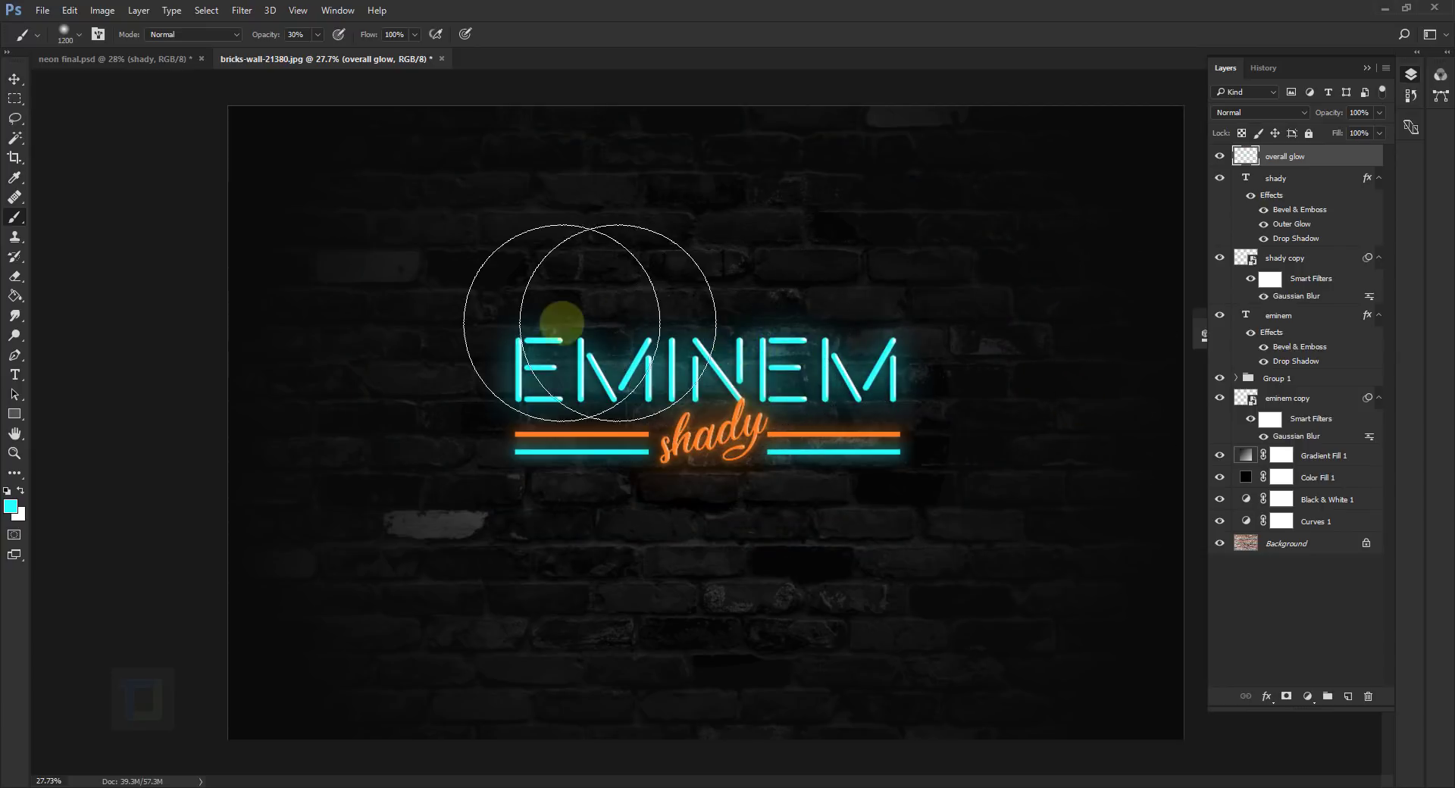
{"action": "mouse_move", "coordinate": [503, 325]}
{"action": "left_mouse_down"}
{"action": "mouse_move", "coordinate": [716, 351]}
{"action": "mouse_move", "coordinate": [872, 345]}
{"action": "mouse_move", "coordinate": [936, 402]}
{"action": "left_mouse_up"}
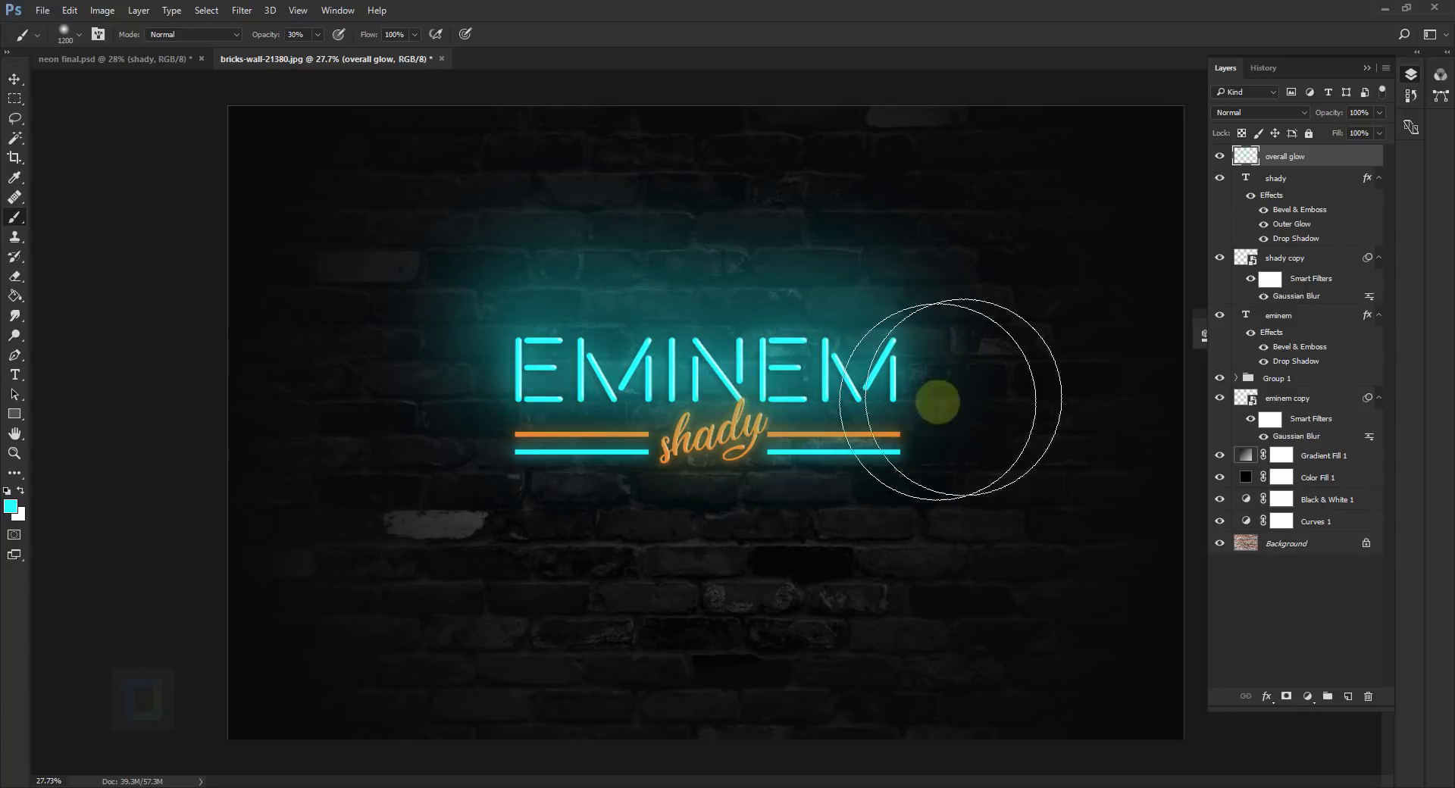
{"action": "key", "text": "ctrl+z"}
{"action": "mouse_move", "coordinate": [952, 295]}
{"action": "left_mouse_down"}
{"action": "mouse_move", "coordinate": [536, 313]}
{"action": "mouse_move", "coordinate": [990, 383]}
{"action": "mouse_move", "coordinate": [941, 425]}
{"action": "mouse_move", "coordinate": [818, 266]}
{"action": "mouse_move", "coordinate": [838, 344]}
{"action": "mouse_move", "coordinate": [721, 305]}
{"action": "mouse_move", "coordinate": [704, 466]}
{"action": "mouse_move", "coordinate": [727, 490]}
{"action": "mouse_move", "coordinate": [702, 499]}
{"action": "left_mouse_up"}
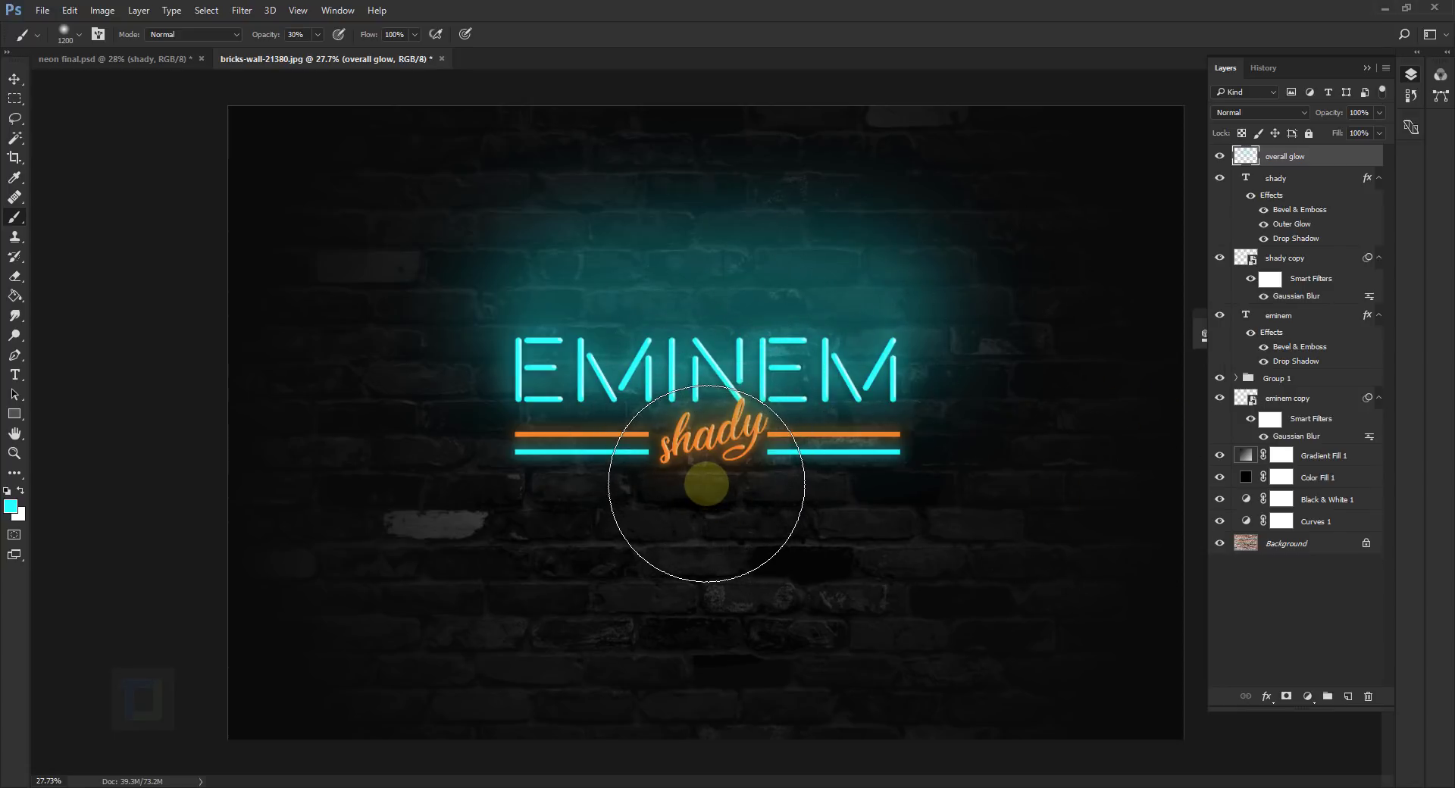
- Shrink the brush to about 900 px and paint a soft glow below "shady" using orange sampled from that text
{"action": "key", "text": "bracketleft"}
{"action": "key", "text": "bracketleft"}
{"action": "key", "text": "bracketleft"}
{"action": "key", "text": "bracketleft"}
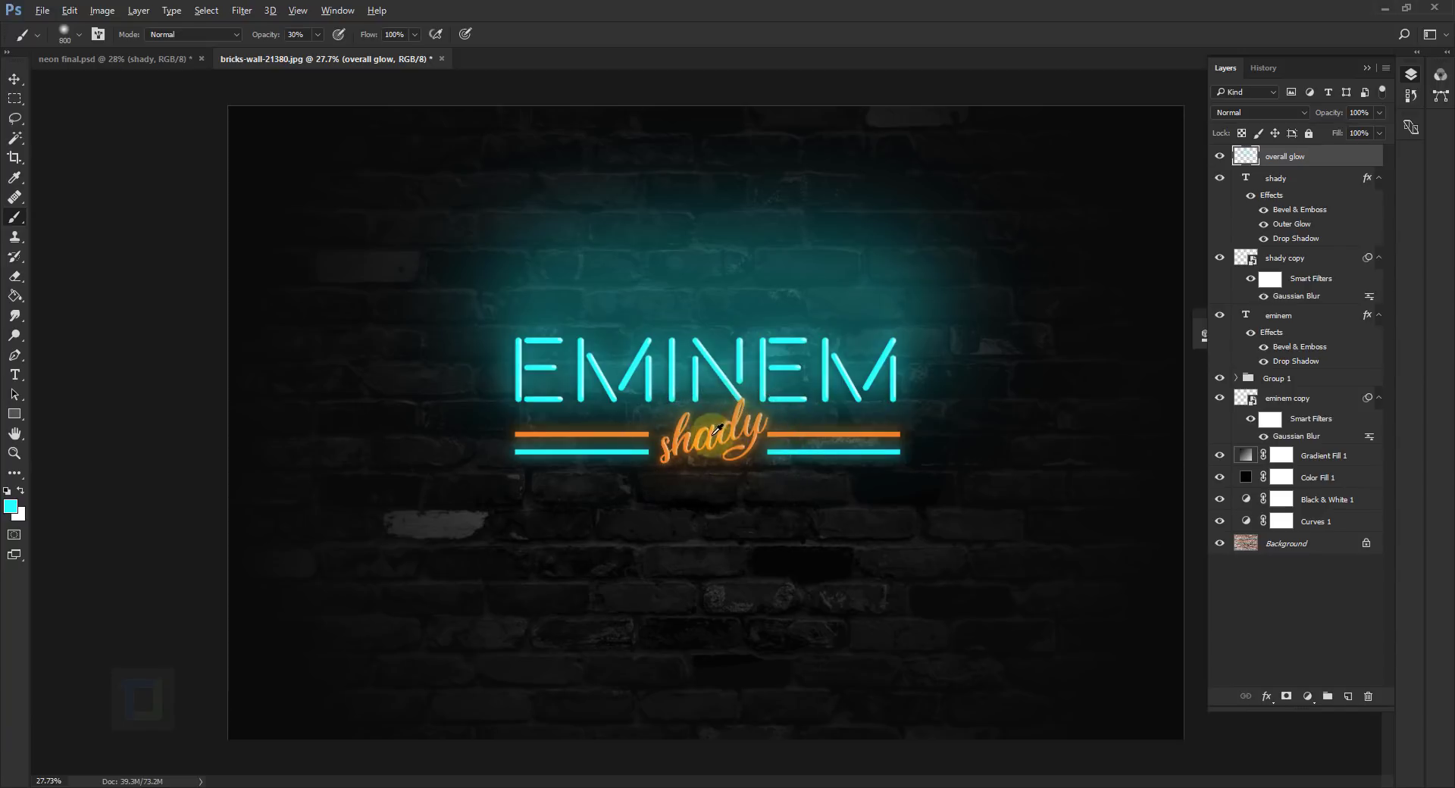
{"action": "left_click", "coordinate": [708, 438], "text": "alt"}
{"action": "mouse_move", "coordinate": [730, 476]}
{"action": "left_mouse_down"}
{"action": "mouse_move", "coordinate": [708, 451]}
{"action": "mouse_move", "coordinate": [815, 532]}
{"action": "mouse_move", "coordinate": [696, 476]}
{"action": "left_mouse_up"}
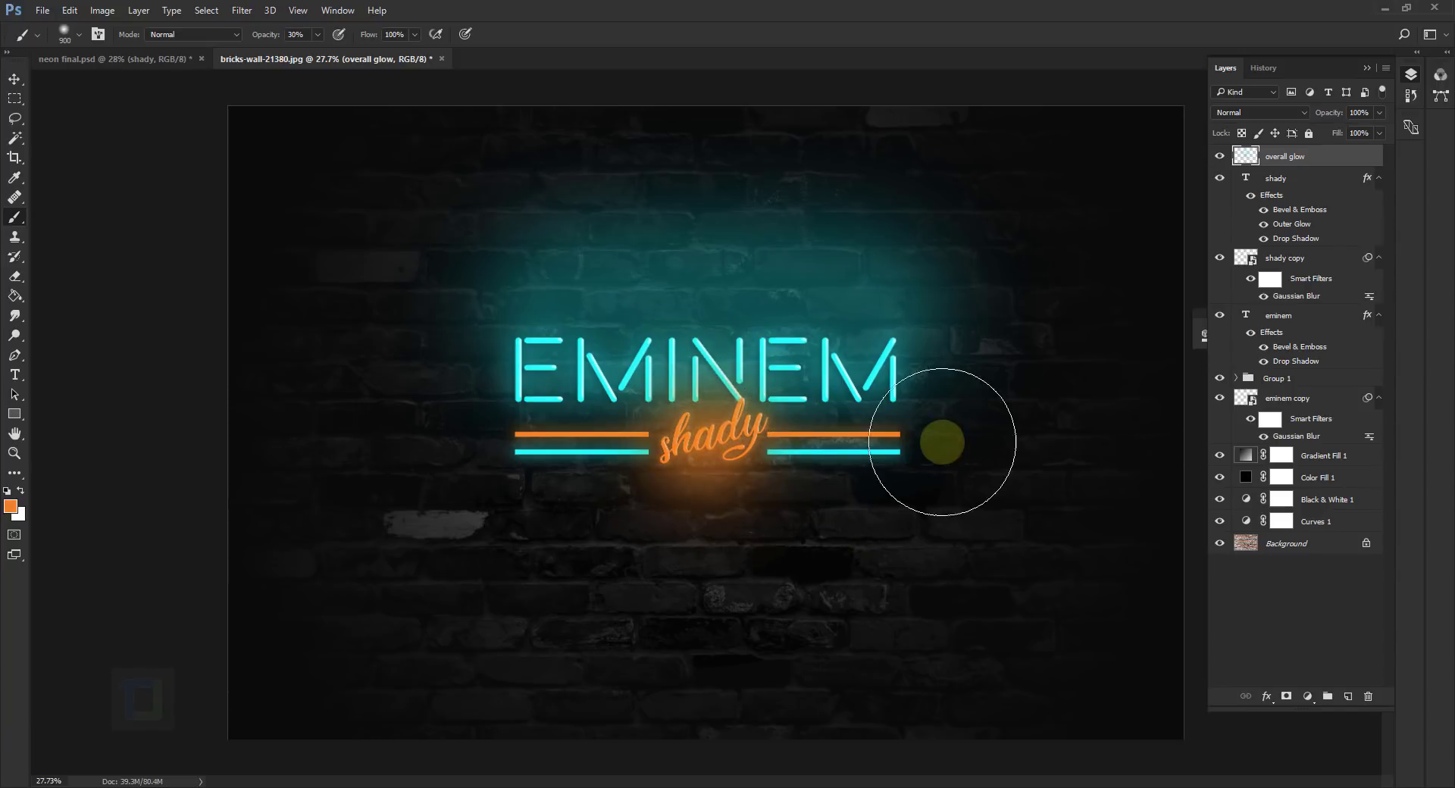
- Paint a soft cyan glow along the lower cyan bars with cyan sampled from them and a 150 px brush
{"action": "key", "text": "bracketleft"}
{"action": "key", "text": "bracketleft"}
{"action": "key", "text": "bracketleft"}
{"action": "key", "text": "bracketleft"}
{"action": "left_click", "coordinate": [834, 451], "text": "alt"}
{"action": "scroll", "coordinate": [801, 447], "scroll_direction": "up", "scroll_amount": 2}
{"action": "key", "text": "bracketleft"}
{"action": "key", "text": "bracketleft"}
{"action": "key", "text": "bracketleft"}
{"action": "key", "text": "bracketleft"}
{"action": "key", "text": "bracketleft"}
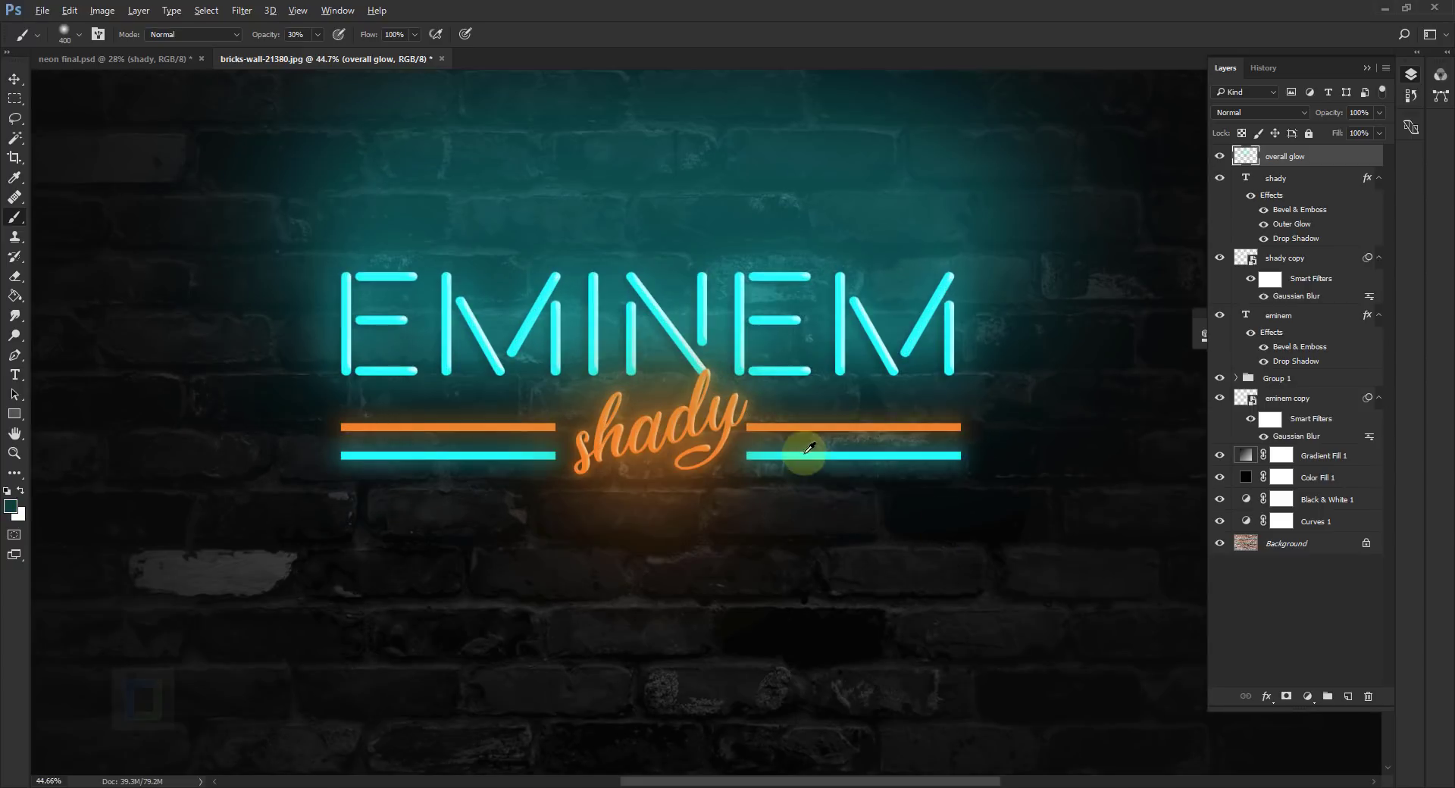
- Sample orange from the upper left bar and paint a faint glow along the orange bars at 13% brush opacity
{"action": "left_click", "coordinate": [362, 421], "text": "alt"}
{"action": "key", "text": "1"}
{"action": "key", "text": "3"}
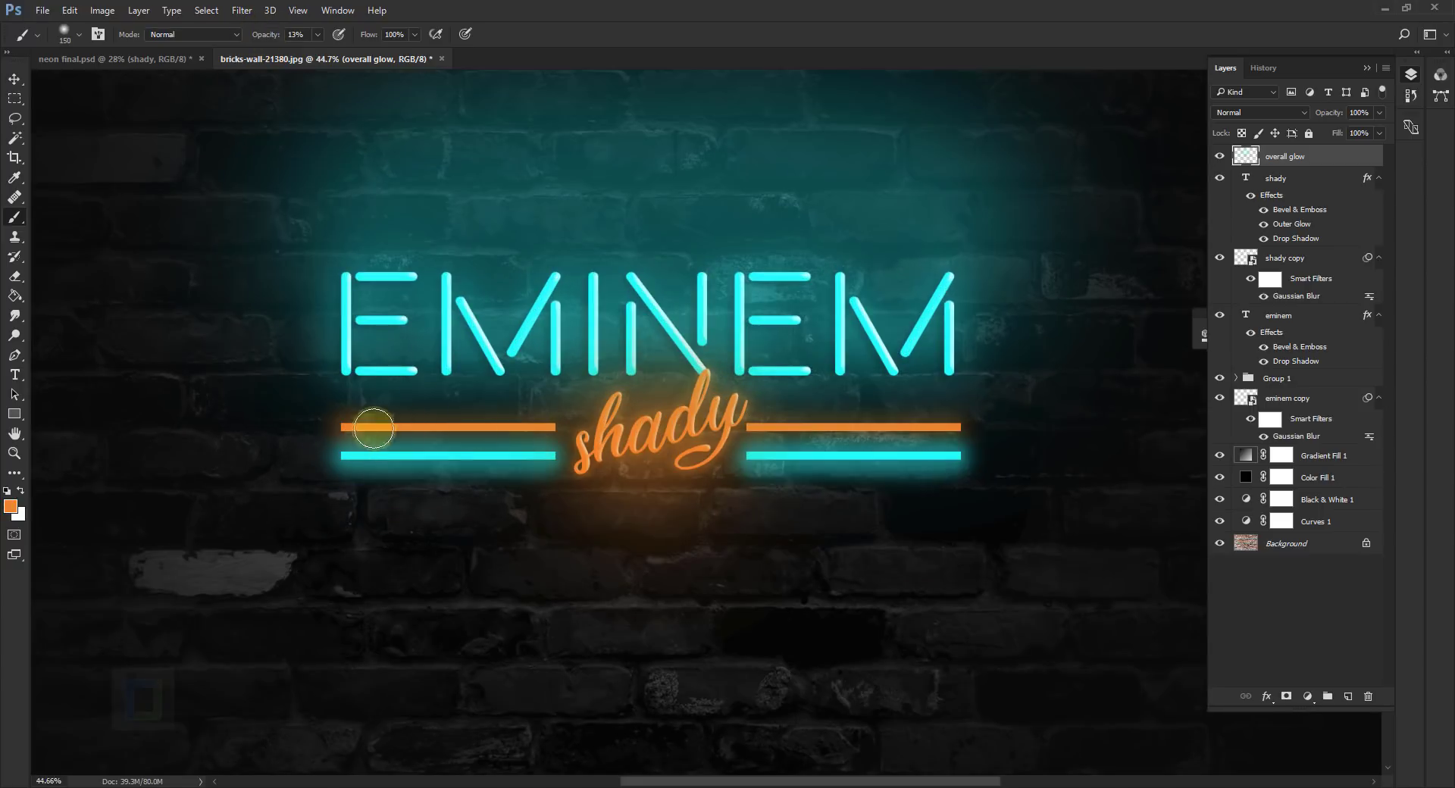
- Set the overall glow layer's blend mode to Screen and its opacity to 49%
{"action": "scroll", "coordinate": [996, 396], "scroll_direction": "down", "scroll_amount": 3}
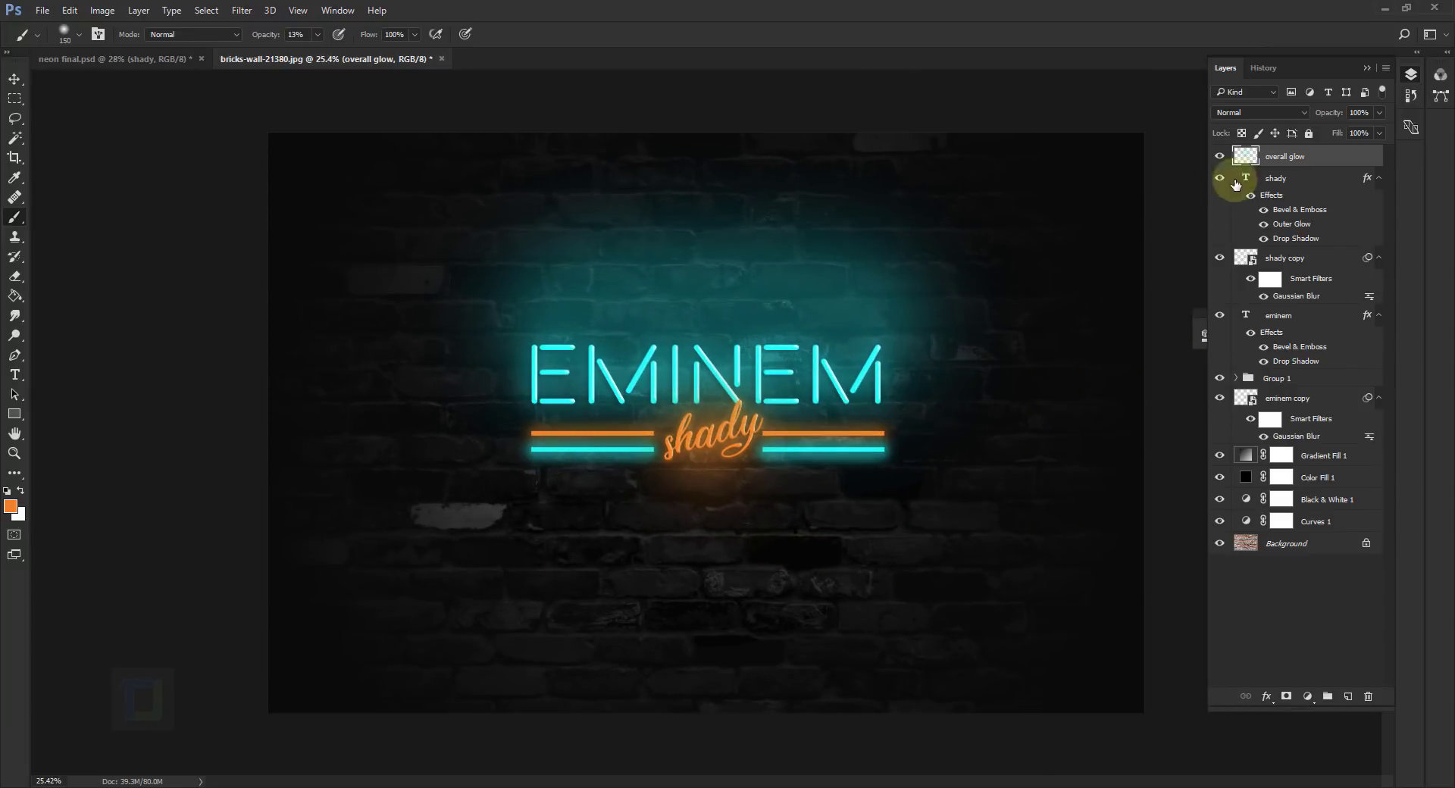
{"action": "left_click", "coordinate": [1307, 113]}
{"action": "type", "text": "30"}
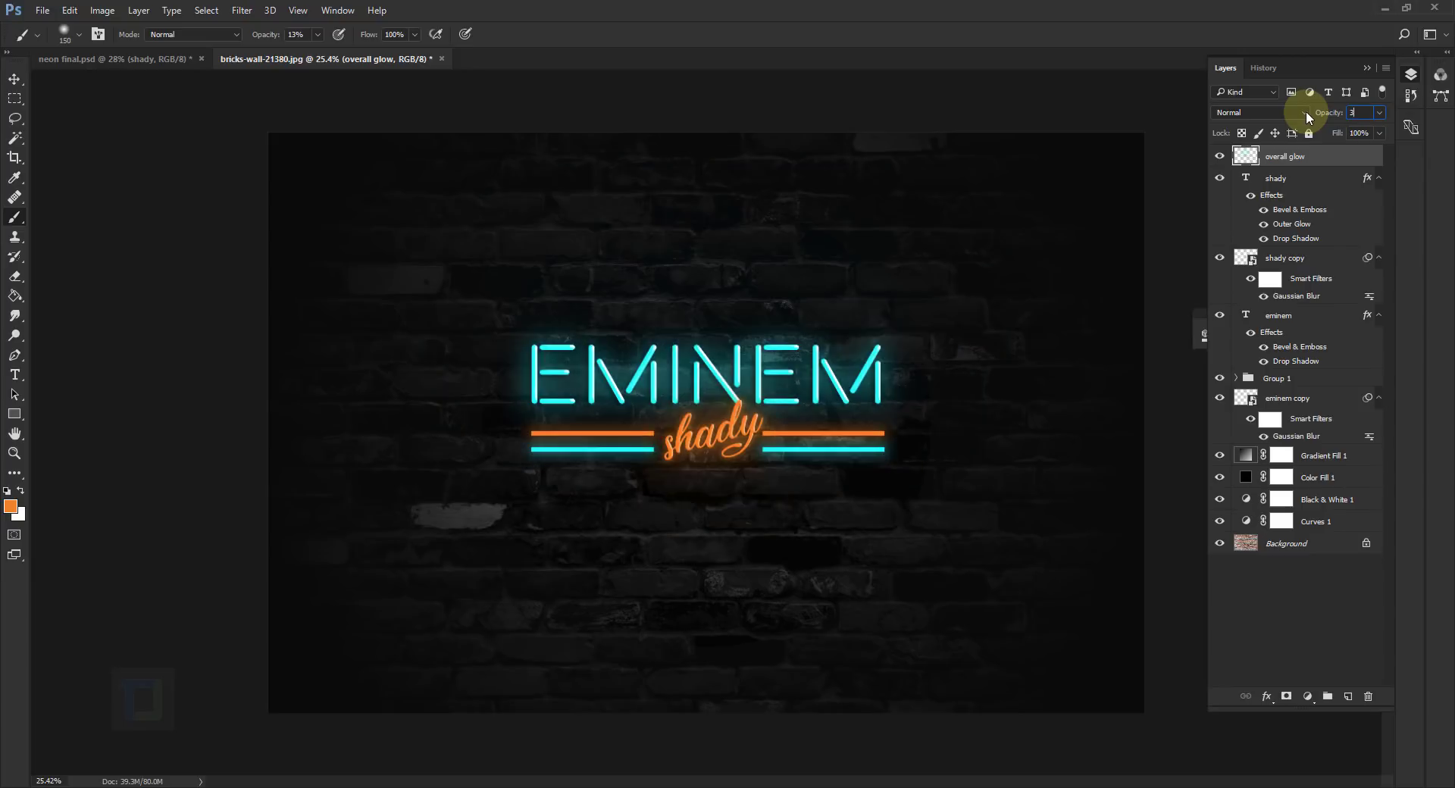
{"action": "left_click", "coordinate": [1264, 112]}
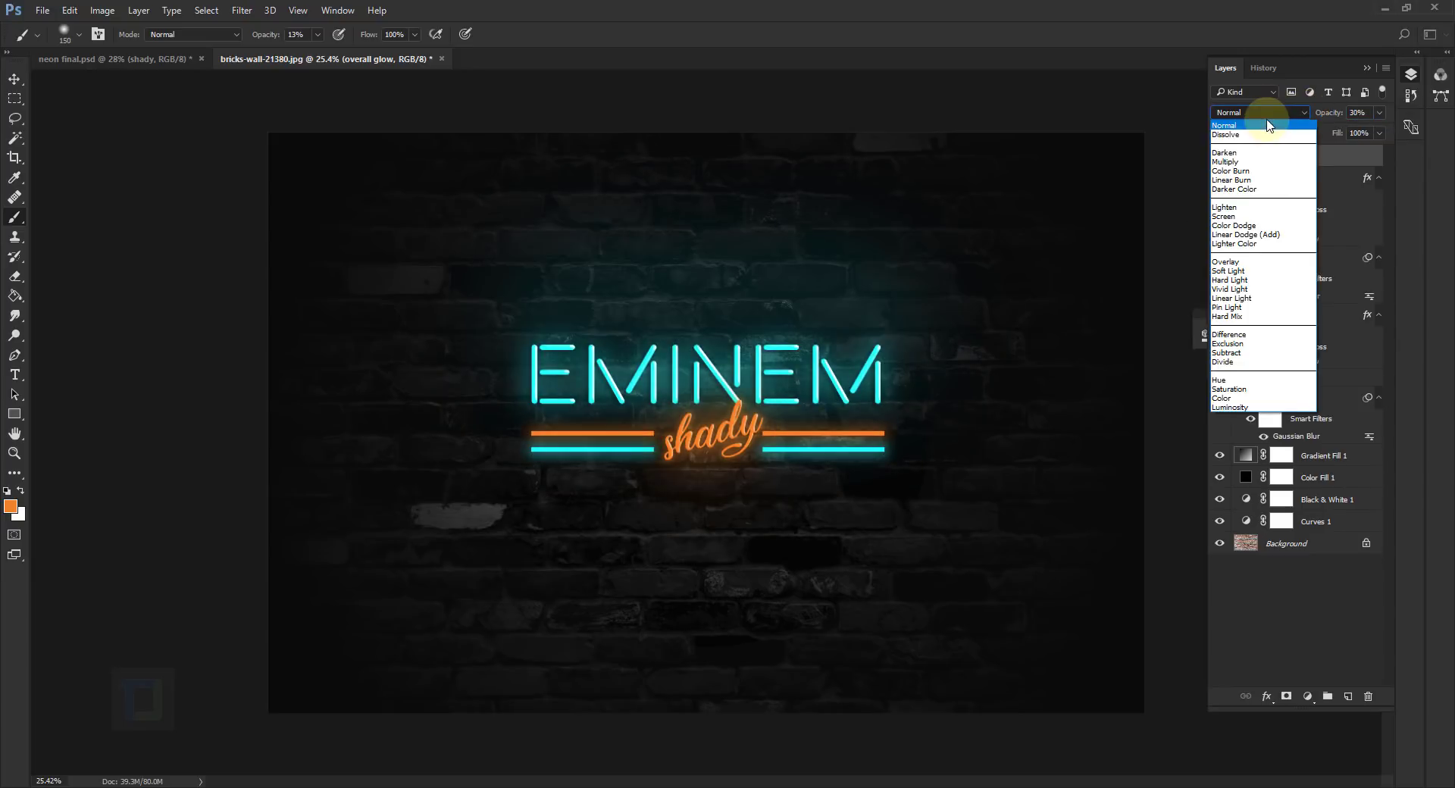
{"action": "left_click", "coordinate": [1258, 223]}
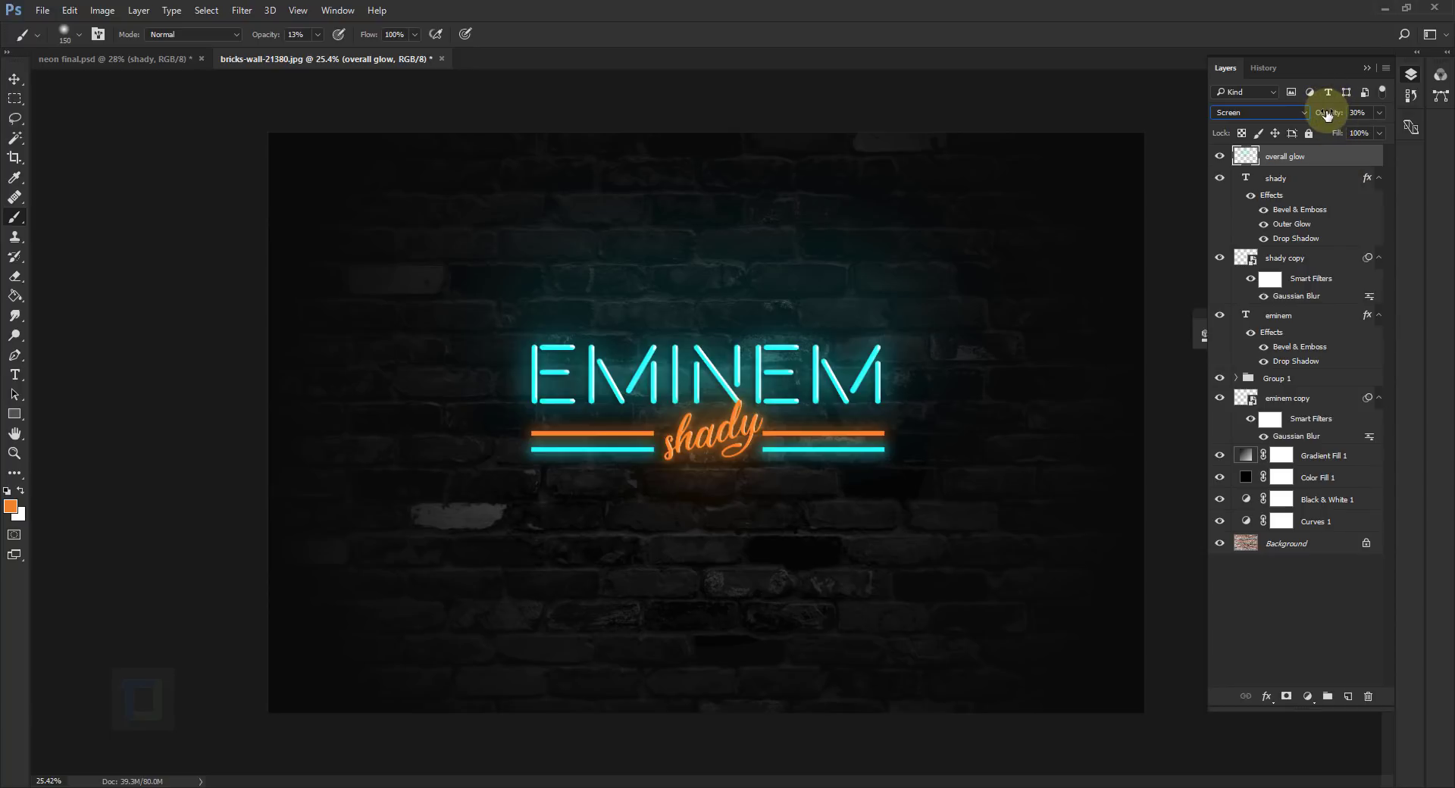
{"action": "left_click_drag", "start_coordinate": [1326, 115], "coordinate": [1341, 115]}
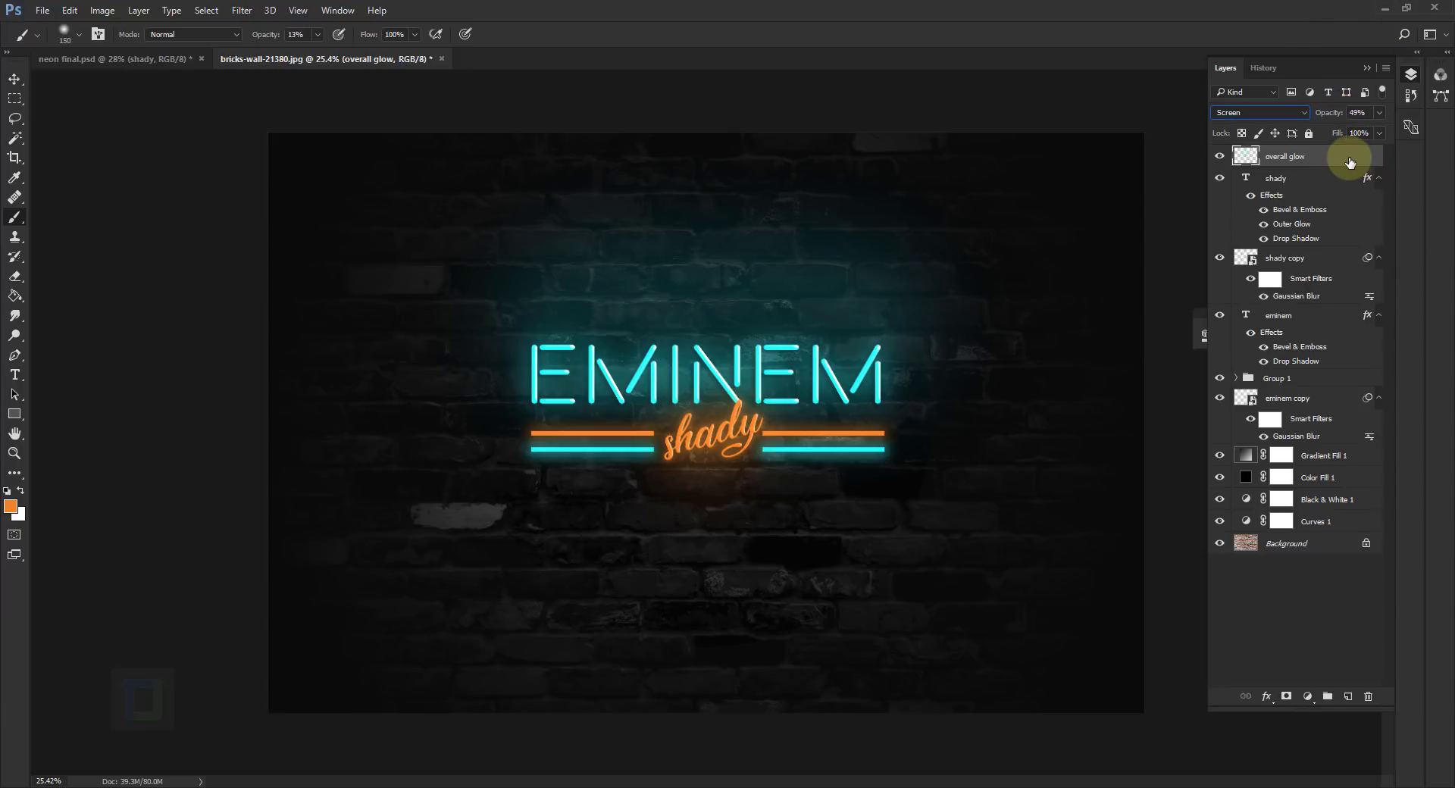
- Apply a Gaussian Blur with an 89.9 px radius to the overall glow layer
{"action": "left_click", "coordinate": [242, 11]}
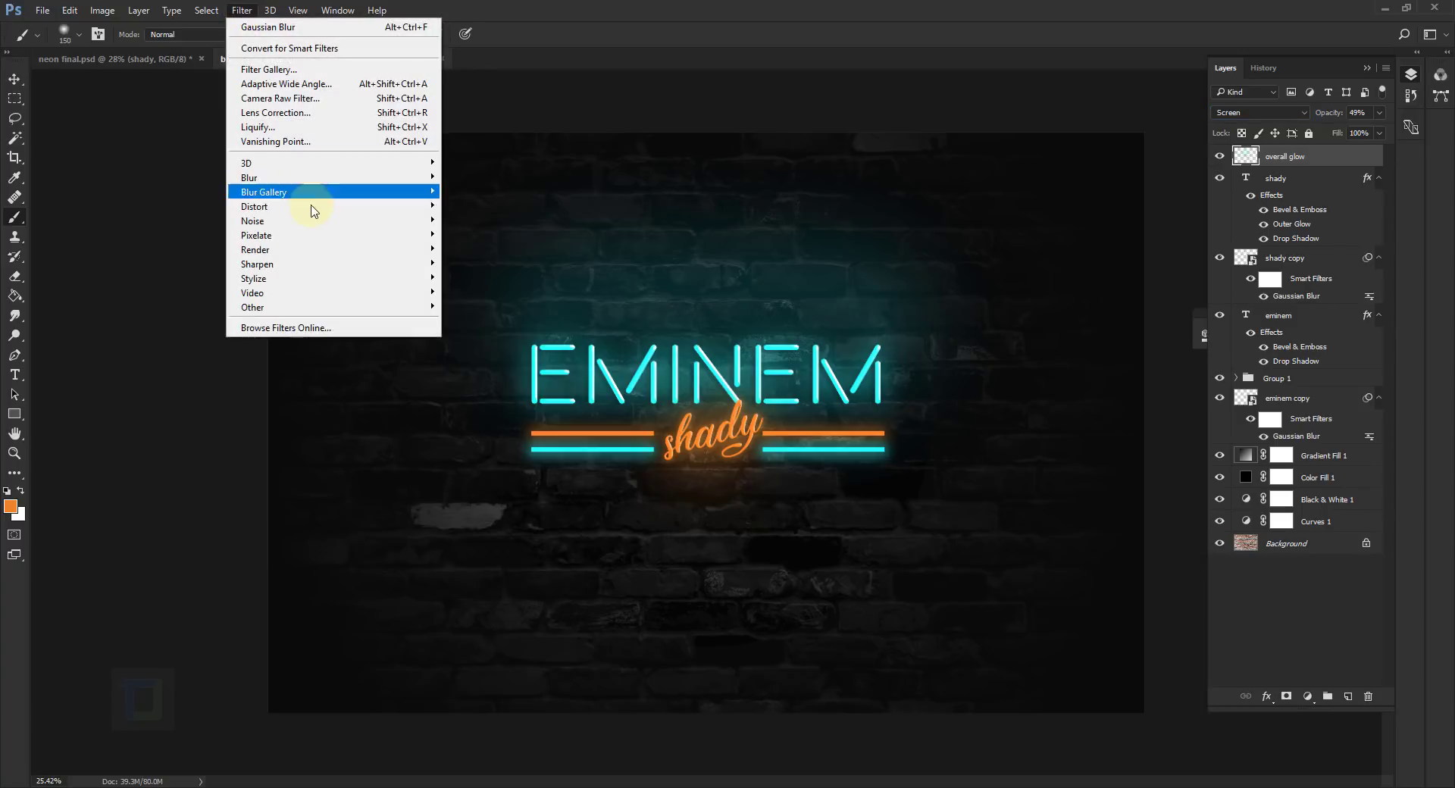
{"action": "mouse_move", "coordinate": [318, 177]}
{"action": "left_click", "coordinate": [483, 234]}
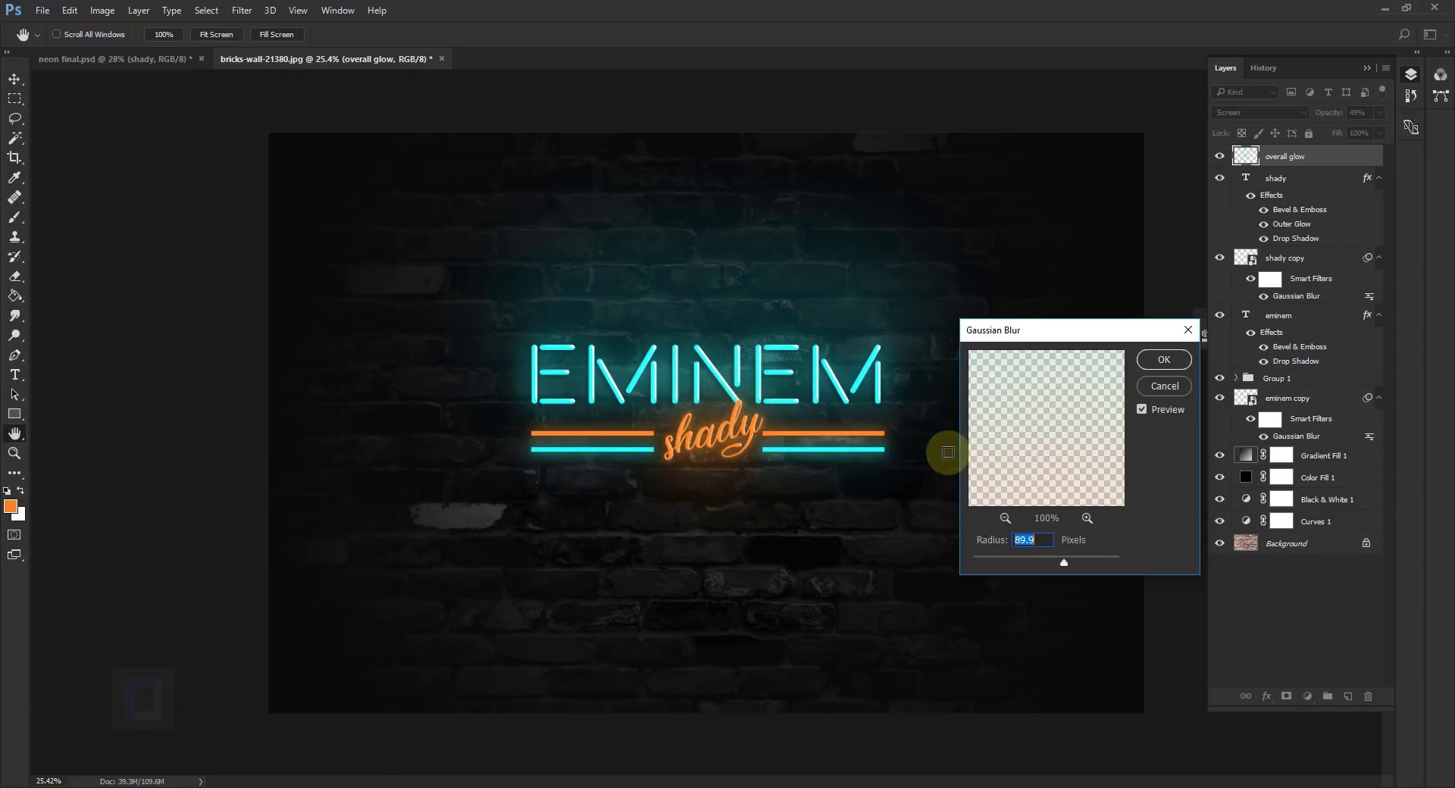
{"action": "left_click", "coordinate": [1164, 360]}
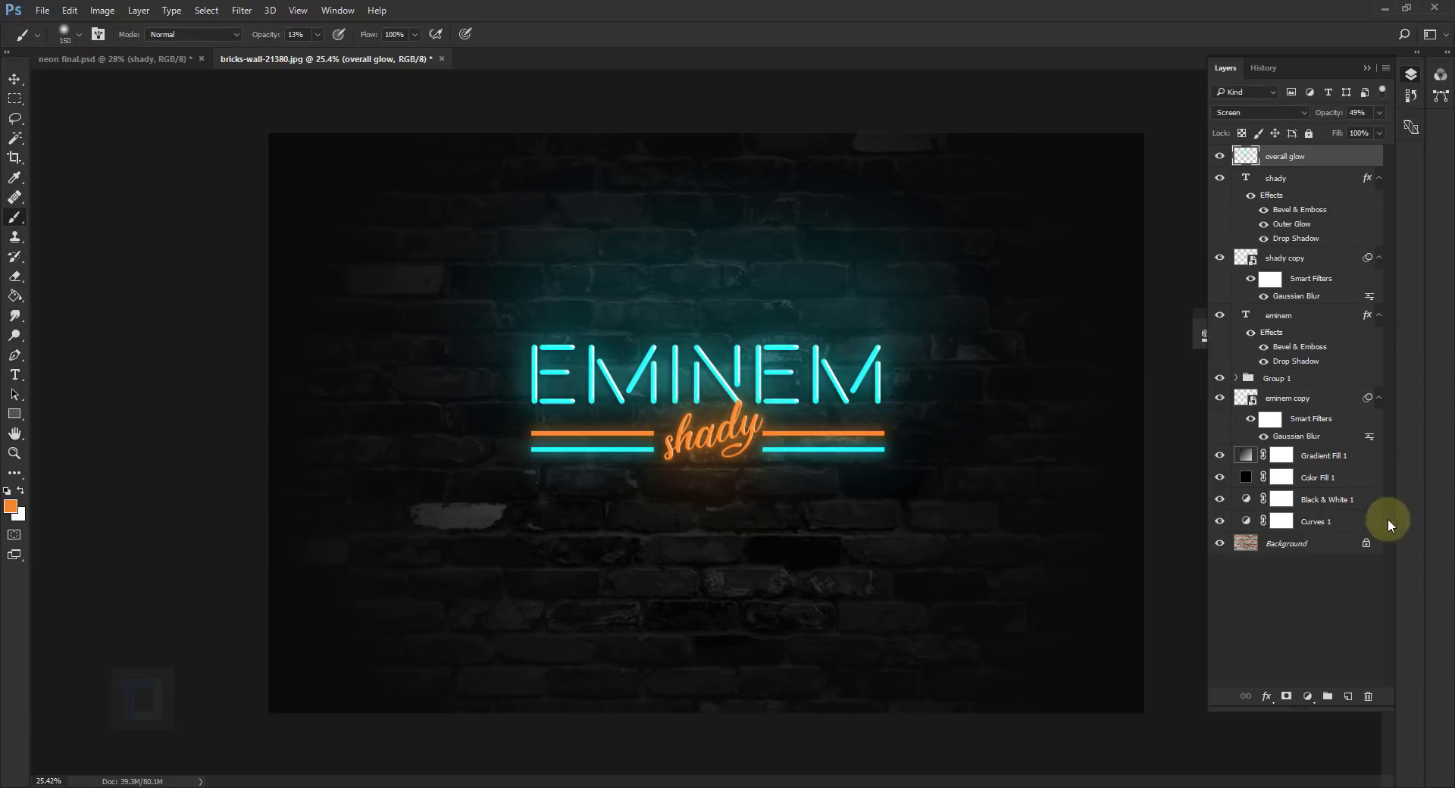
{"action": "key", "text": "b"}
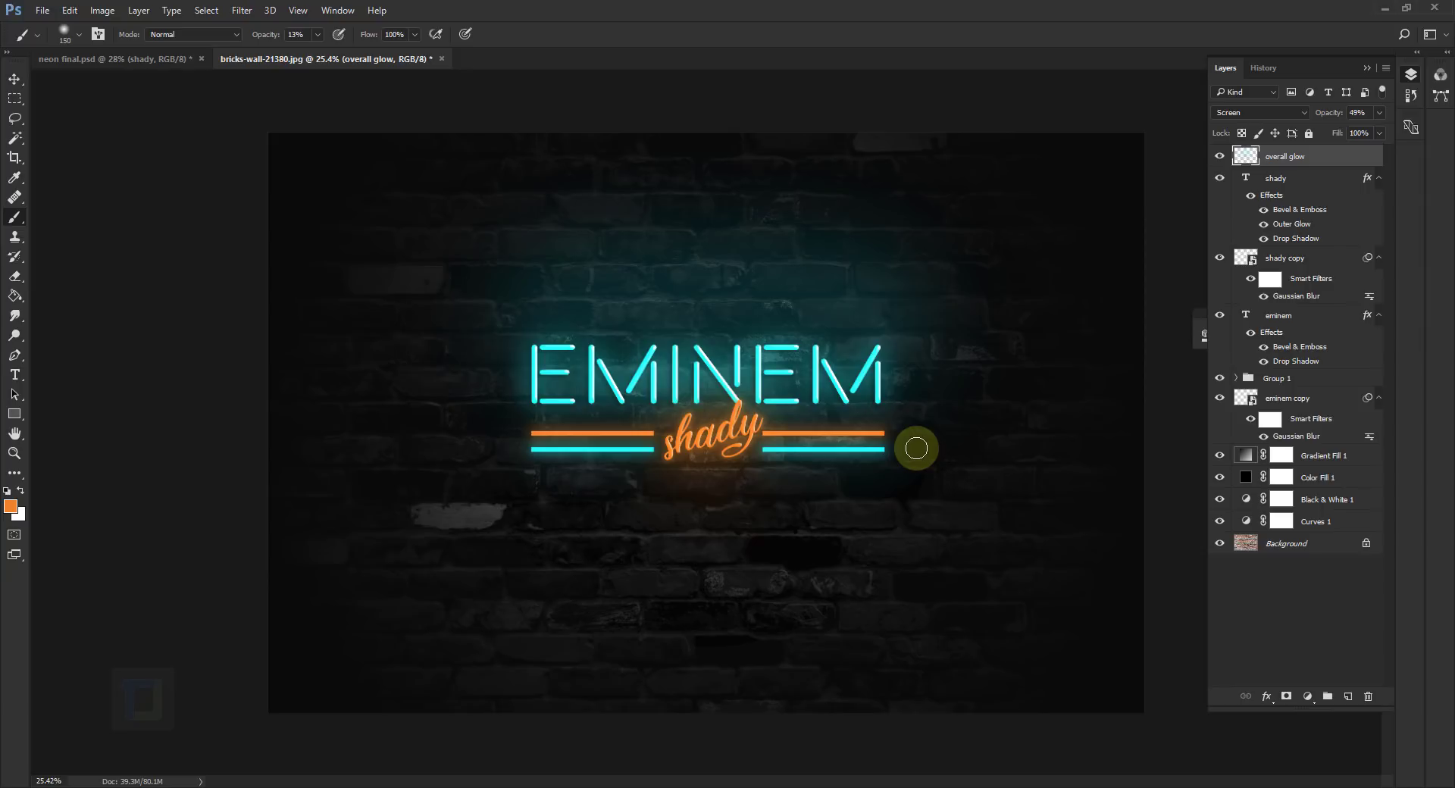
- Group all layers from eminem copy up to overall glow, and toggle the group's visibility to check the neon sign
{"action": "left_click", "coordinate": [1317, 399]}
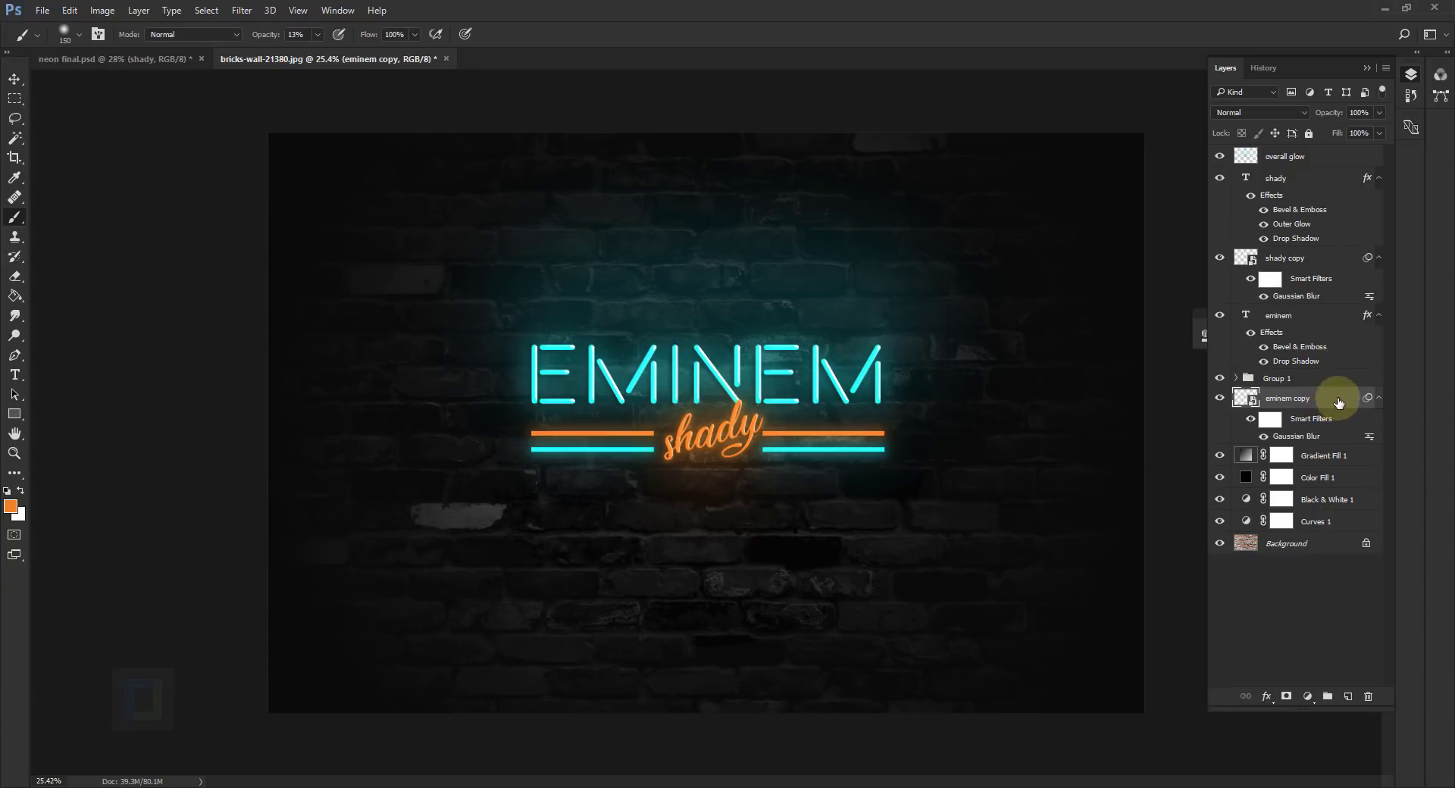
{"action": "left_click", "coordinate": [1315, 157], "text": "shift"}
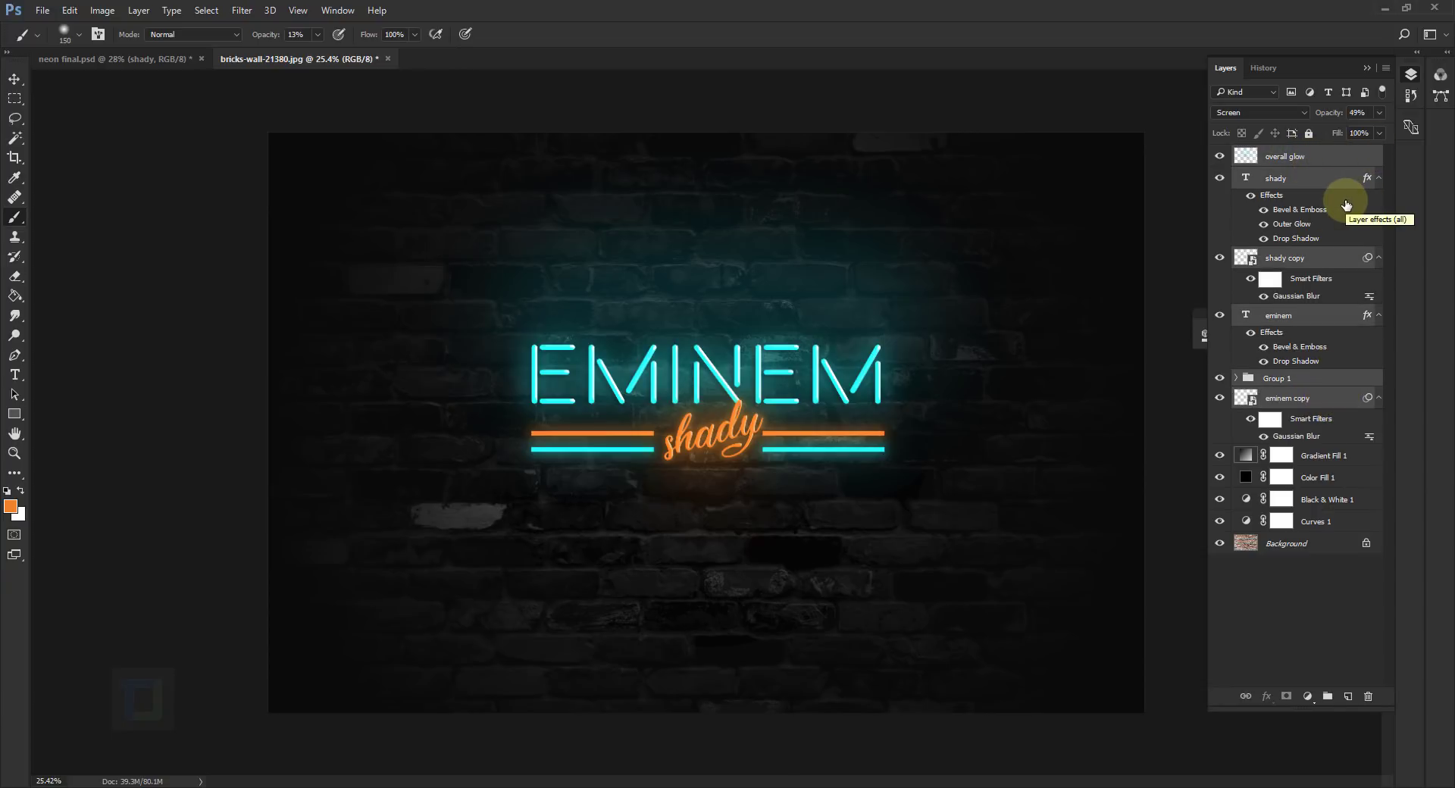
{"action": "key", "text": "ctrl+g"}
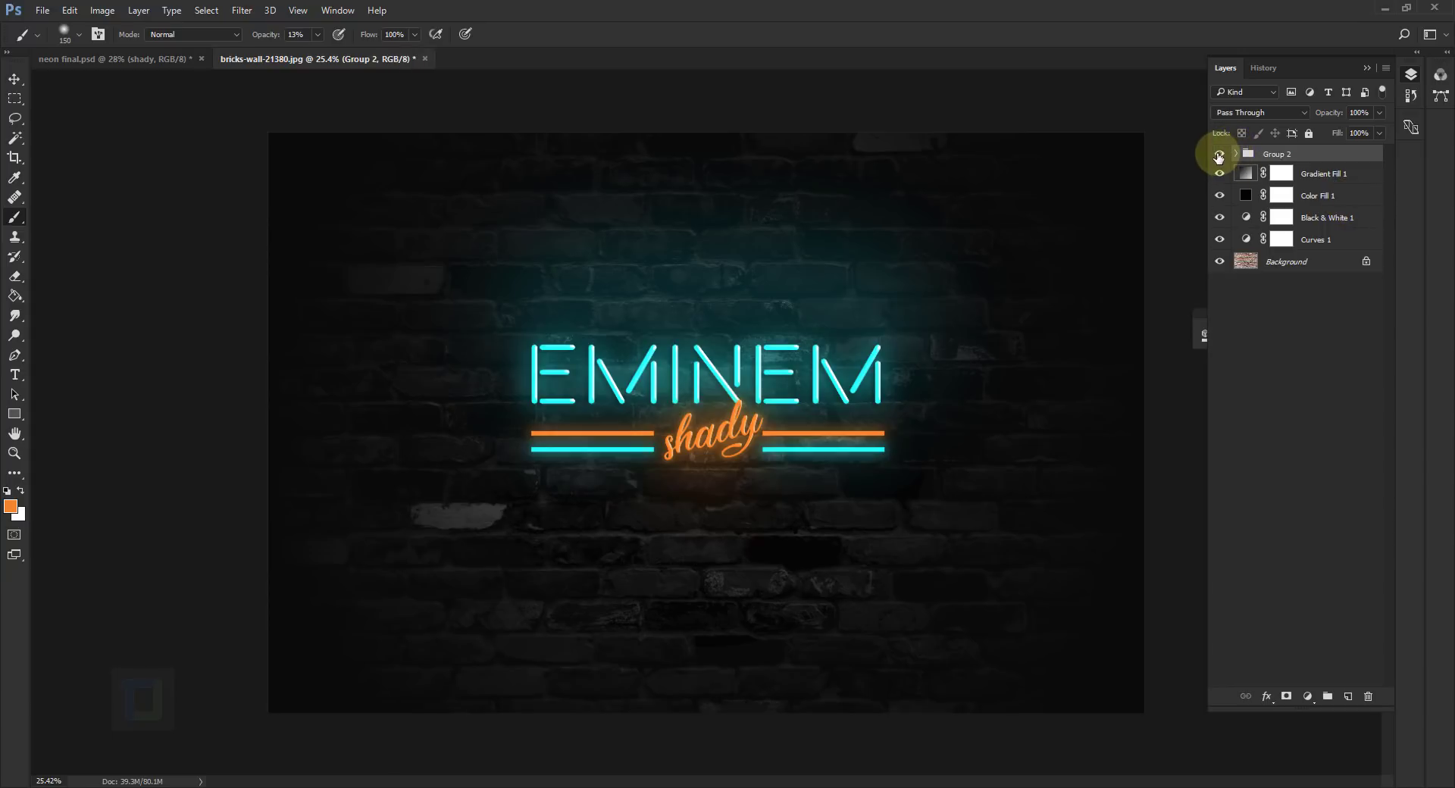
{"action": "left_click", "coordinate": [1219, 155]}
{"action": "left_click", "coordinate": [1219, 155]}
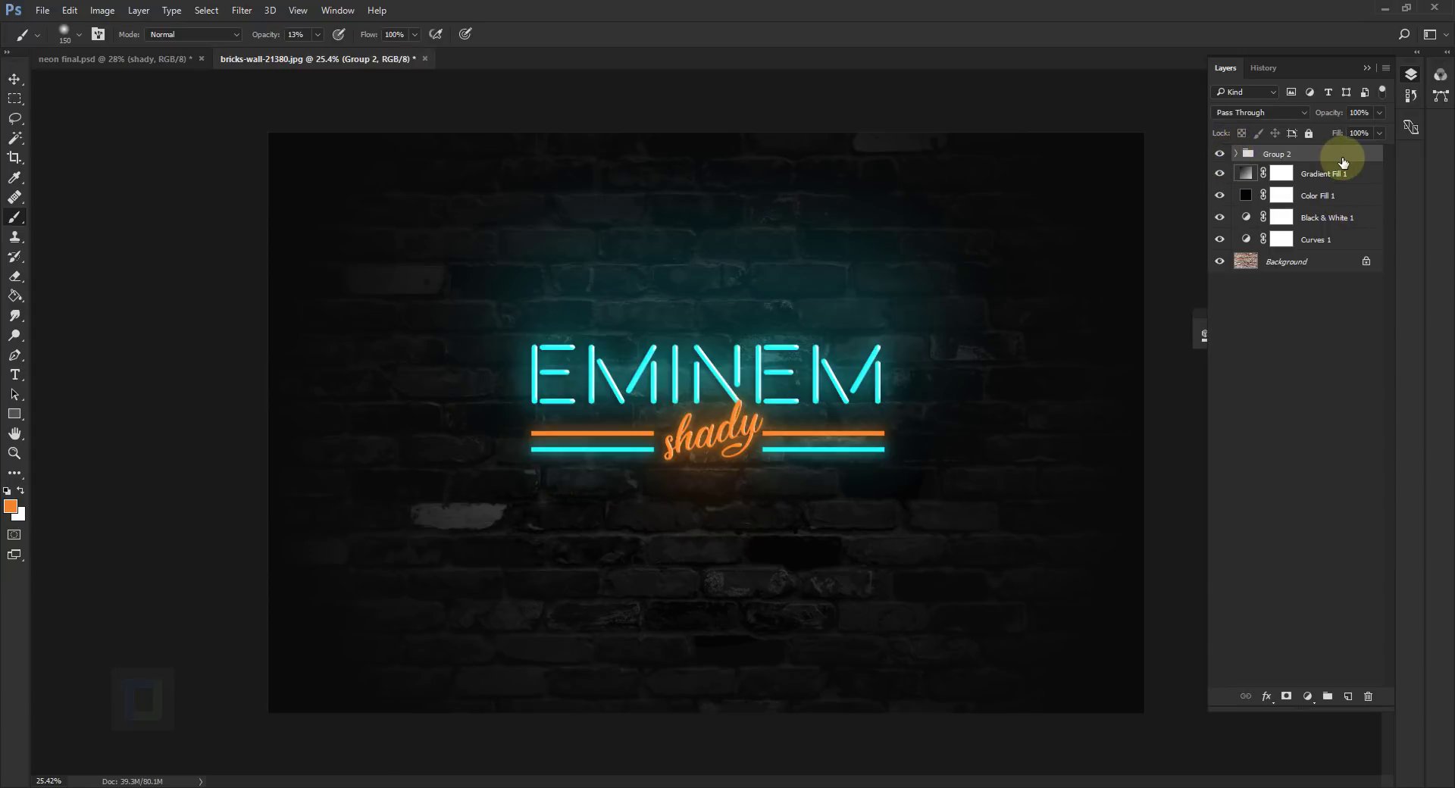
- Scale the neon sign group up to about 103.7% and shift it slightly to re-centre it on the wall
{"action": "key", "text": "ctrl+t"}
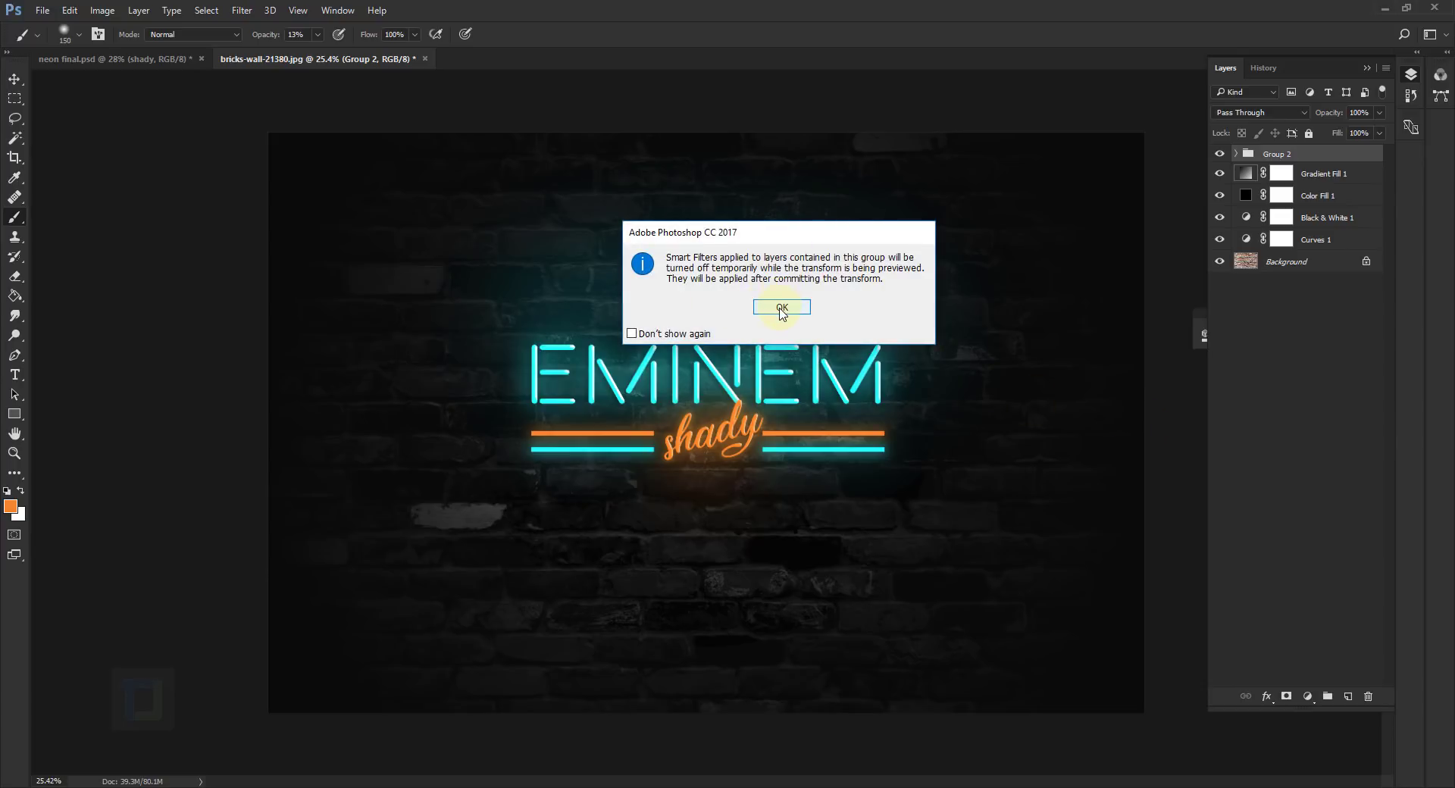
{"action": "left_click", "coordinate": [782, 309]}
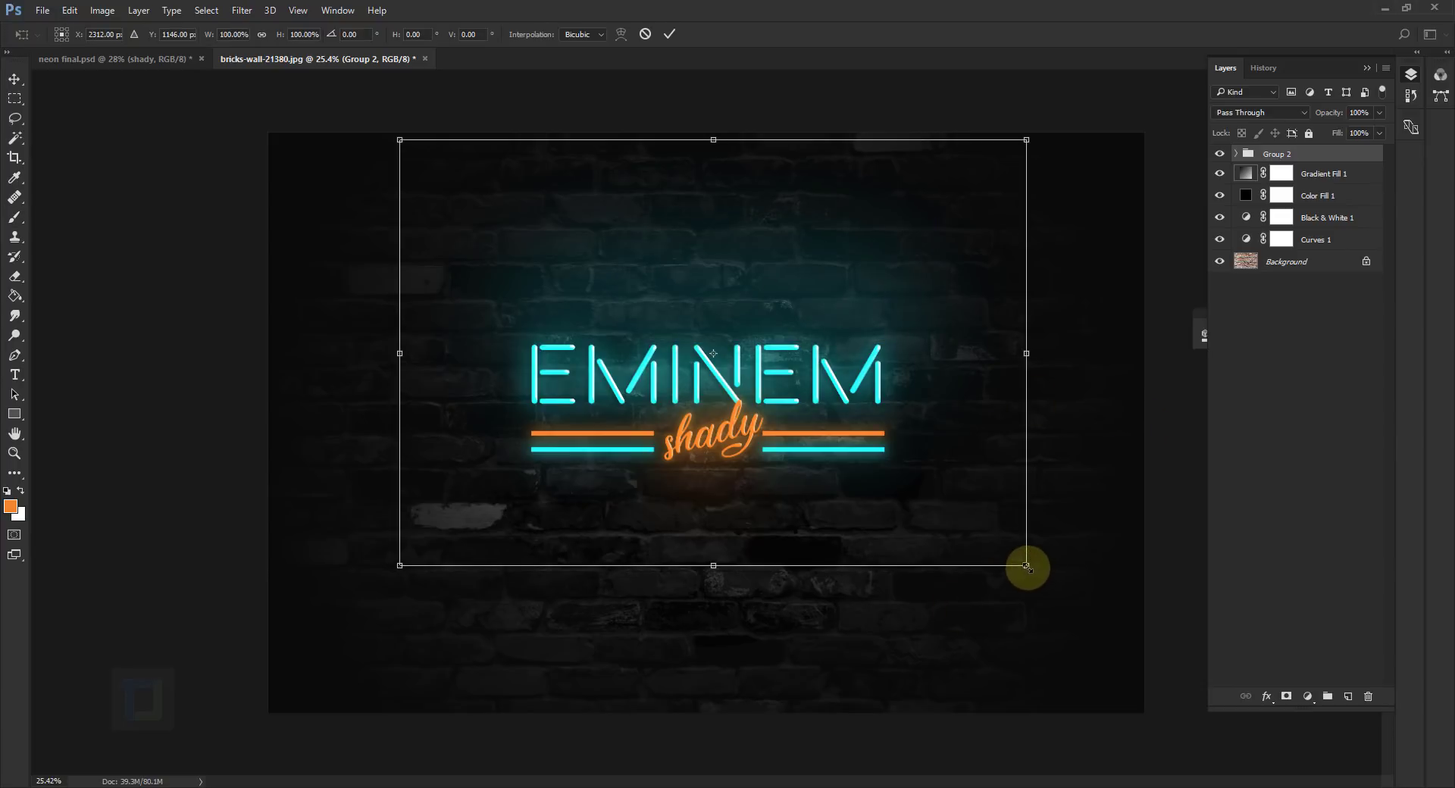
{"action": "left_click_drag", "start_coordinate": [1026, 565], "coordinate": [1050, 581]}
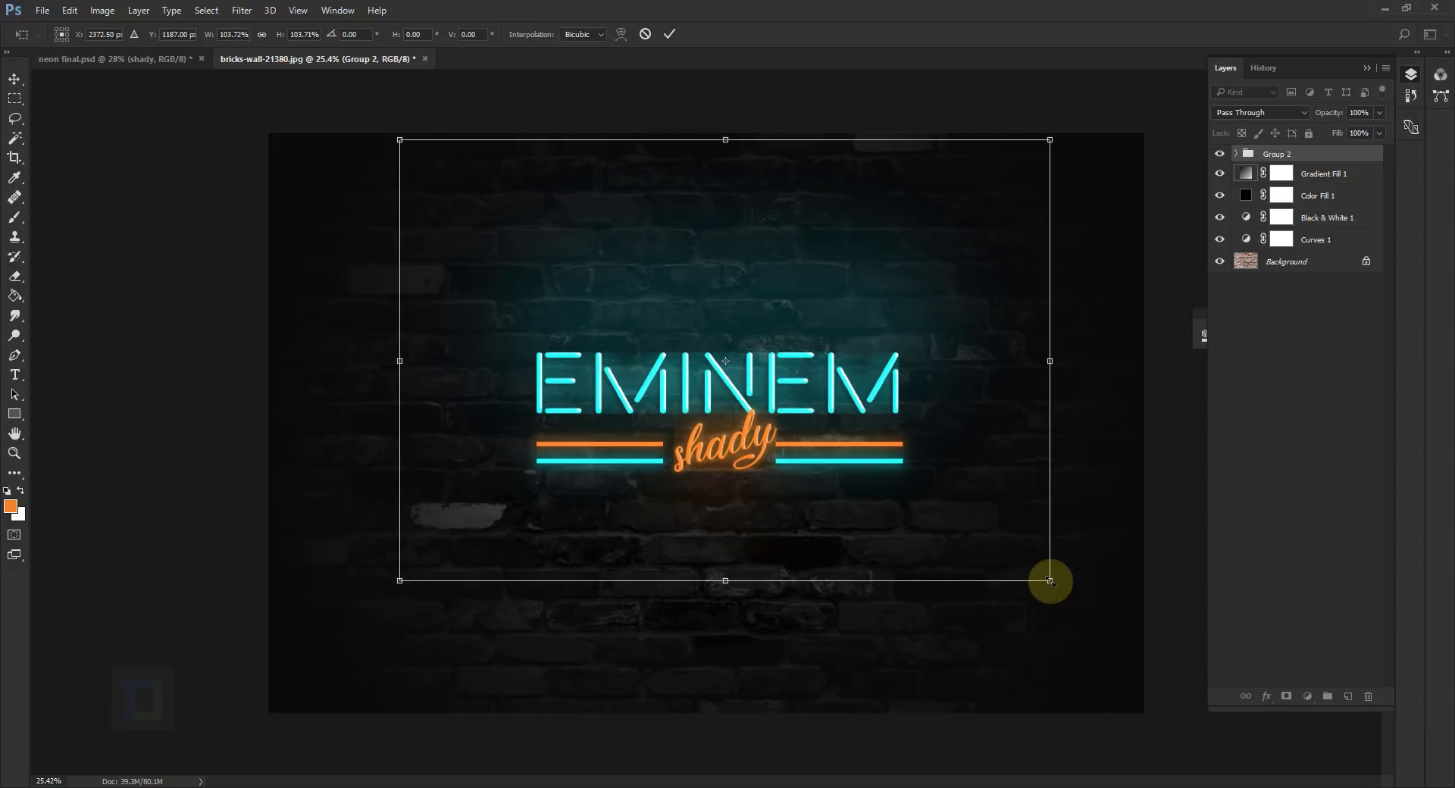
{"action": "left_click", "coordinate": [668, 33]}
{"action": "key", "text": "b"}
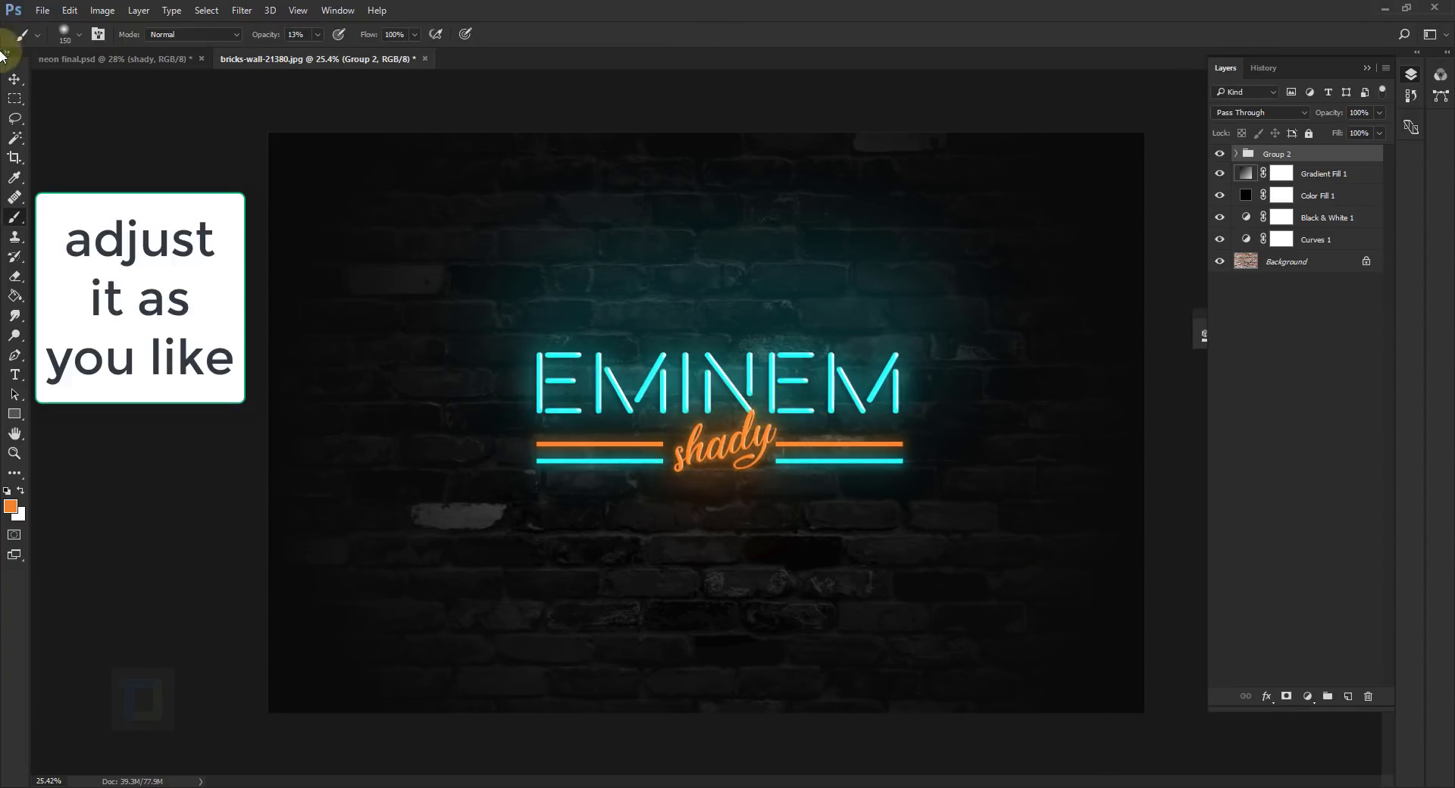
{"action": "left_click", "coordinate": [14, 78]}
{"action": "mouse_move", "coordinate": [716, 390]}
{"action": "left_mouse_down"}
{"action": "mouse_move", "coordinate": [704, 409]}
{"action": "mouse_move", "coordinate": [711, 395]}
{"action": "left_mouse_up"}
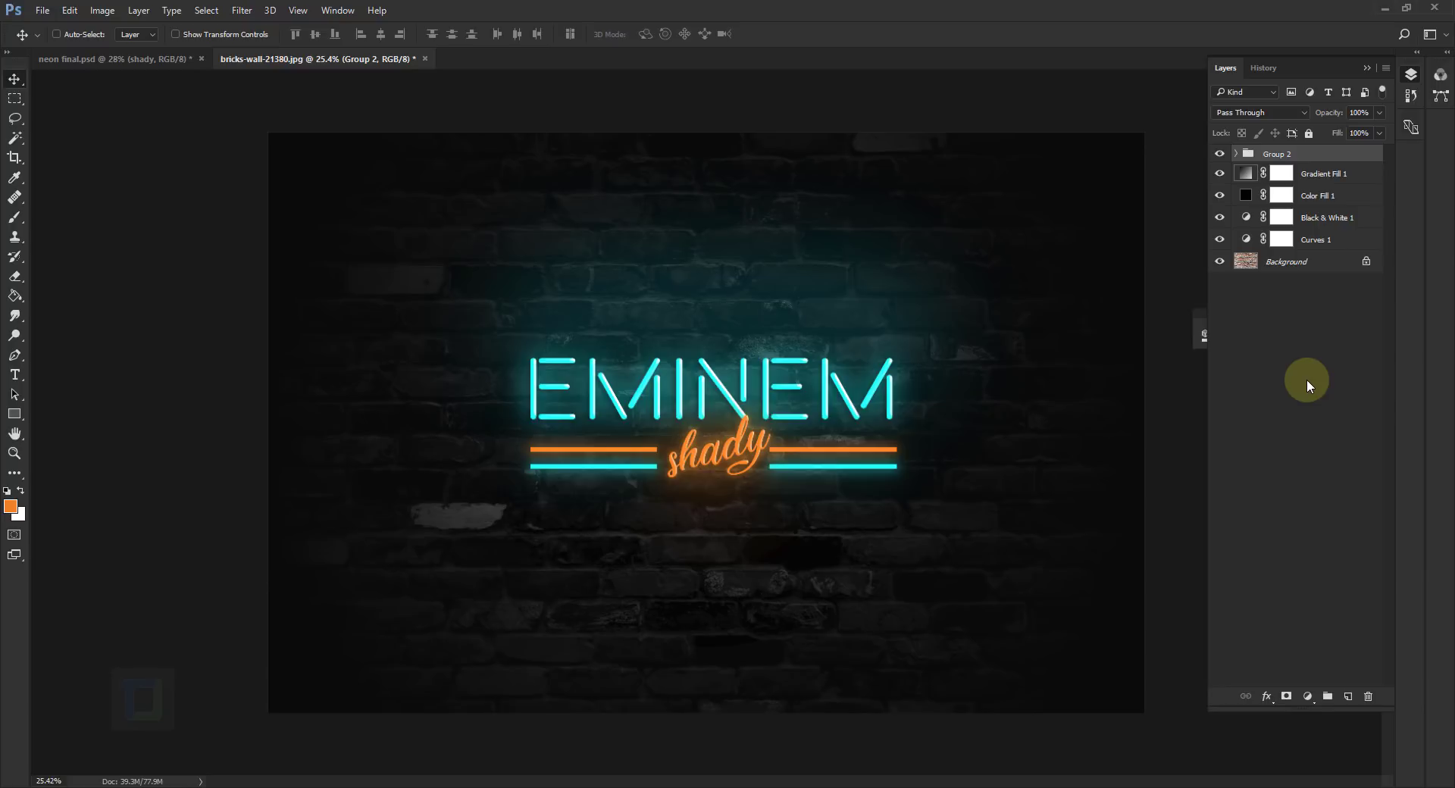
- Add a Curves adjustment above the group and brighten the RGB curve with points at 59 to 62 and 185 to 199
{"action": "left_click", "coordinate": [1307, 696]}
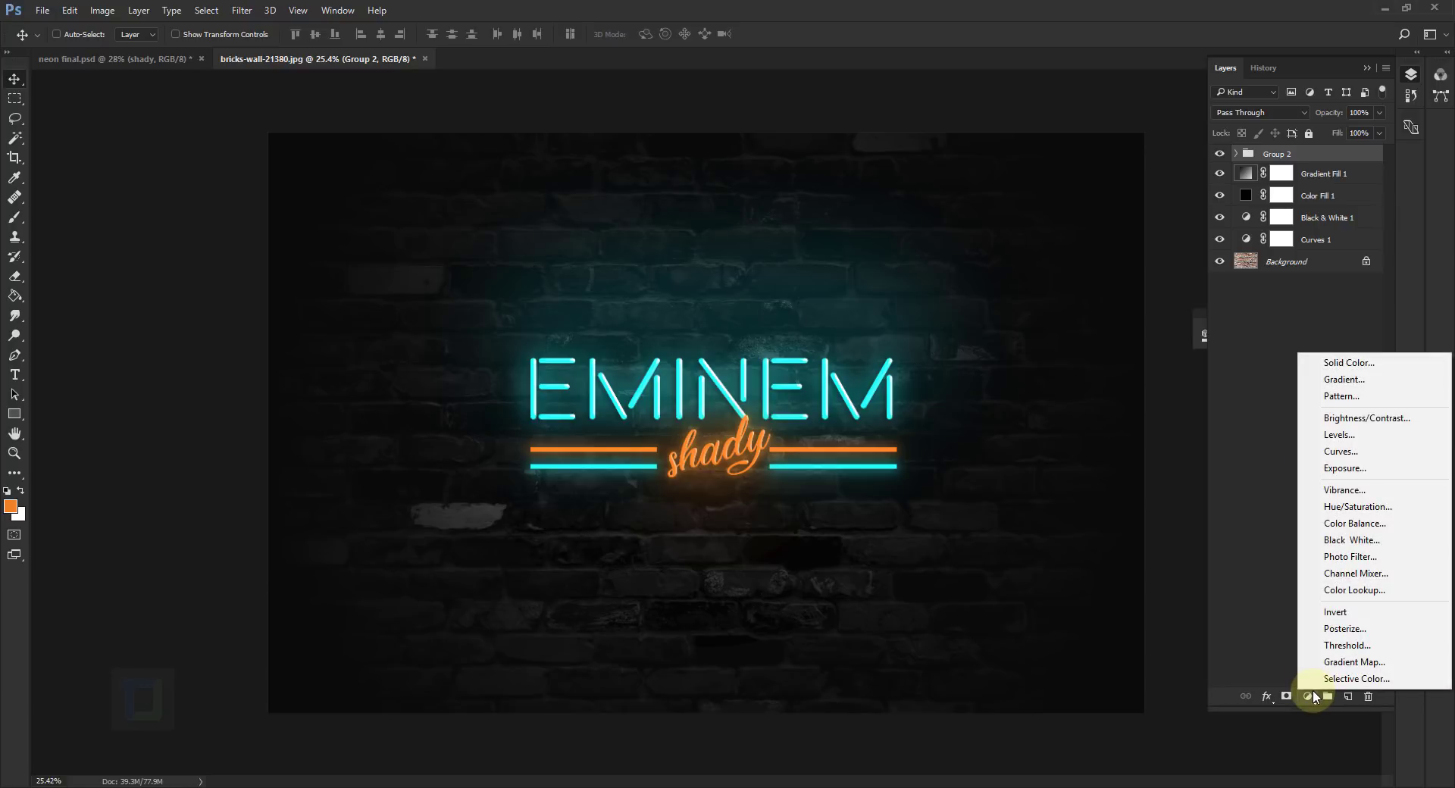
{"action": "left_click", "coordinate": [1338, 452]}
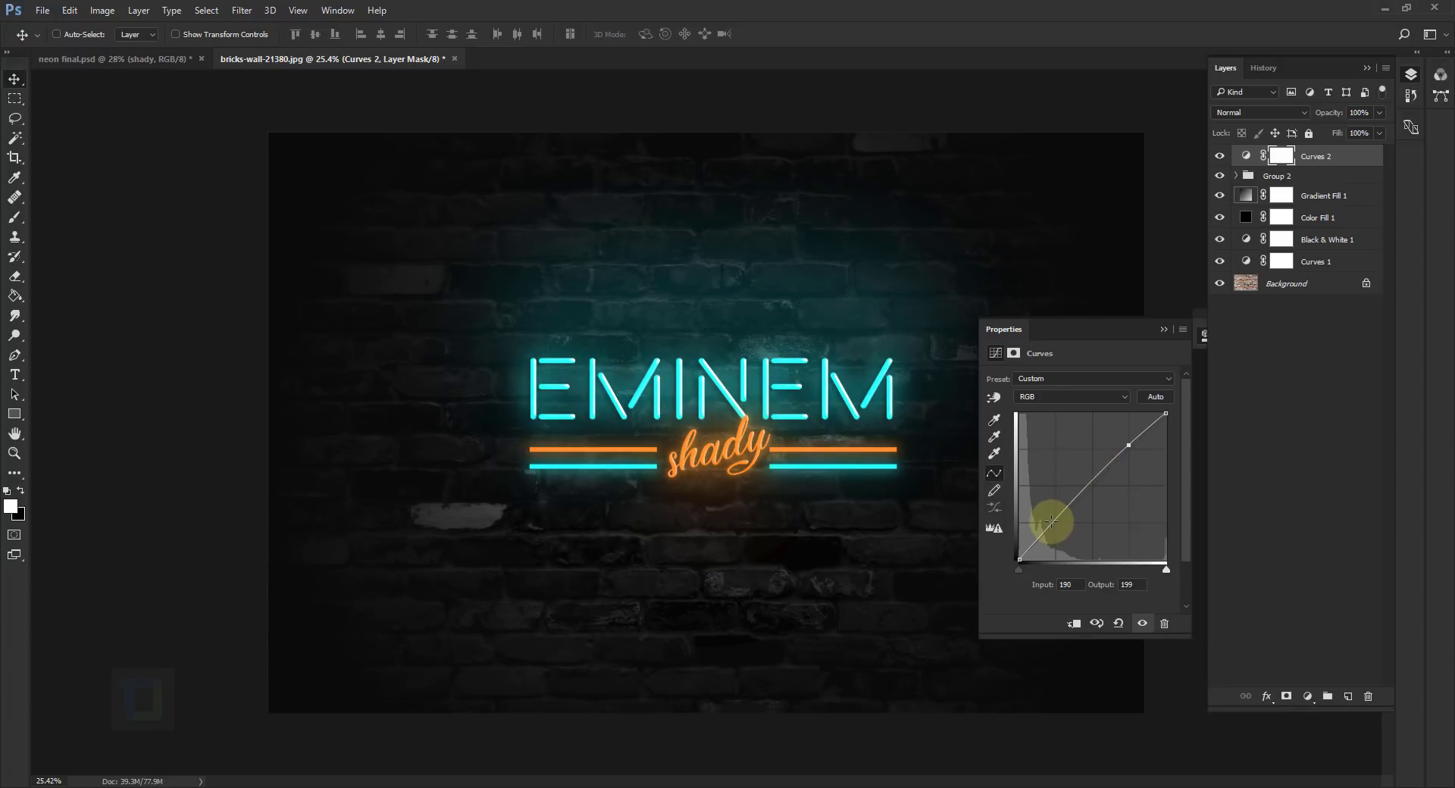
{"action": "left_click_drag", "start_coordinate": [1055, 521], "coordinate": [1053, 523]}
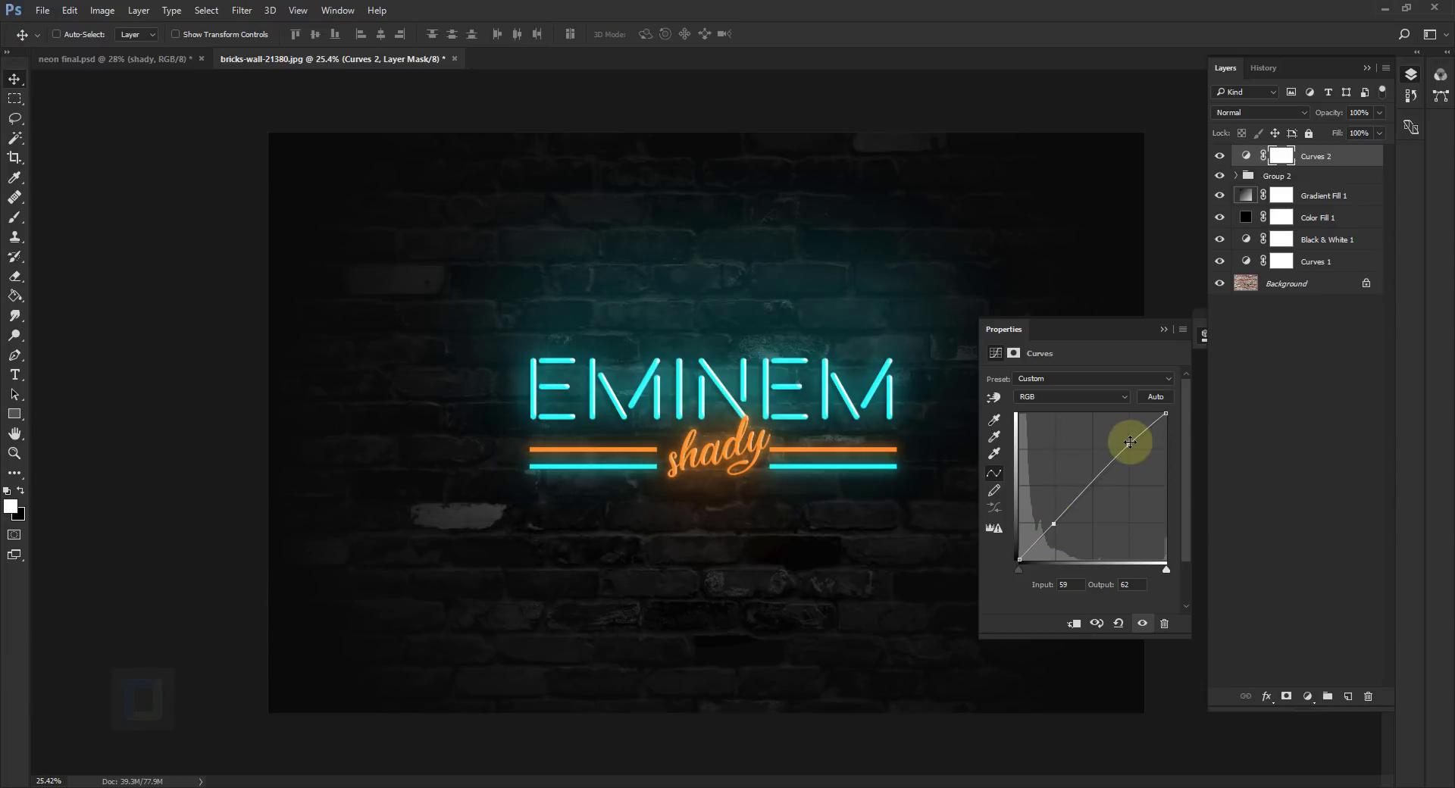
{"action": "left_click_drag", "start_coordinate": [1129, 445], "coordinate": [1125, 445]}
- Lower the Blue curve's highlight output to 246, lift its black point slightly, and compare the image with the Curves adjustment hidden and shown
{"action": "left_click", "coordinate": [1072, 396]}
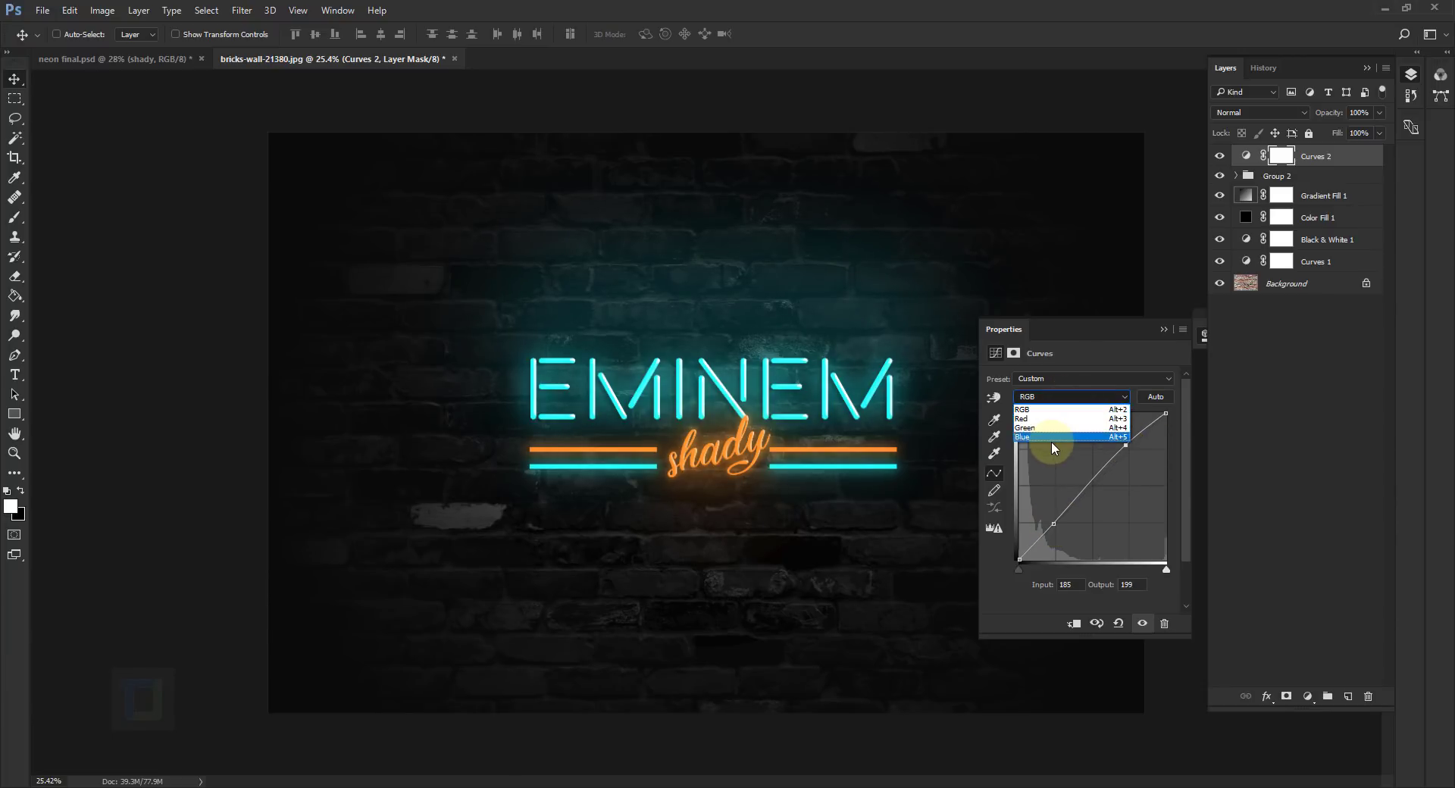
{"action": "left_click", "coordinate": [1049, 437]}
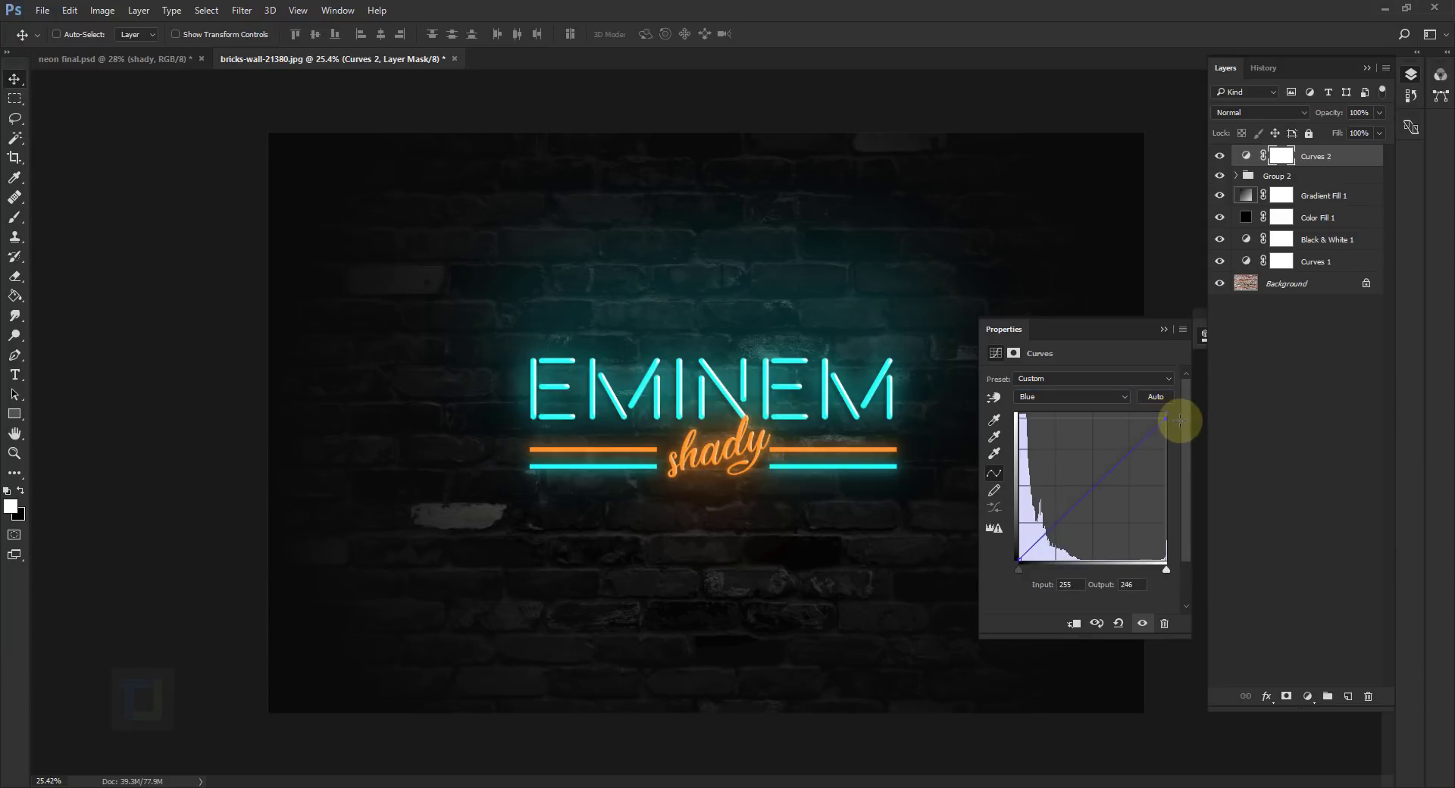
{"action": "left_click", "coordinate": [1017, 557]}
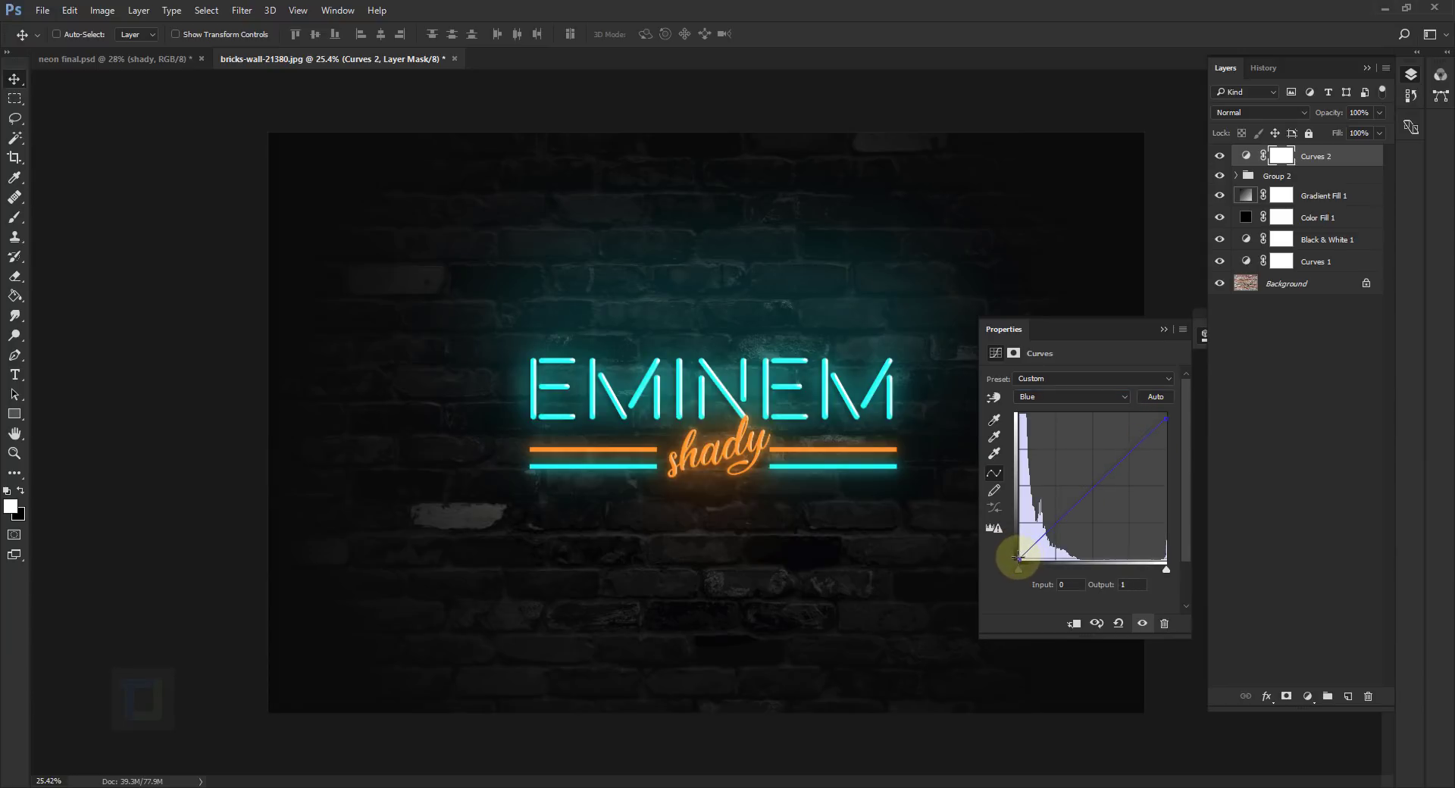
{"action": "left_click_drag", "start_coordinate": [1015, 555], "coordinate": [1014, 554]}
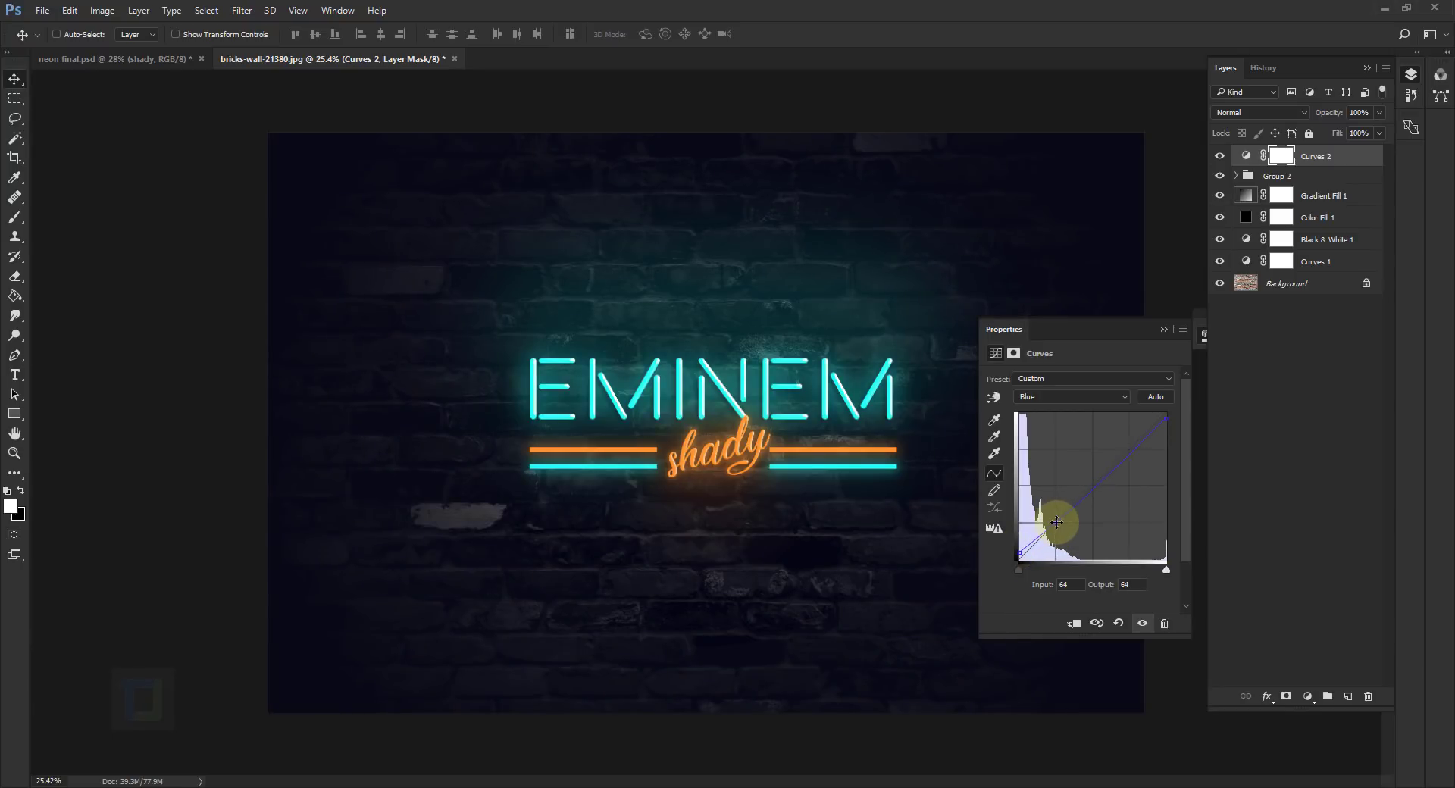
{"action": "left_click", "coordinate": [1164, 329]}
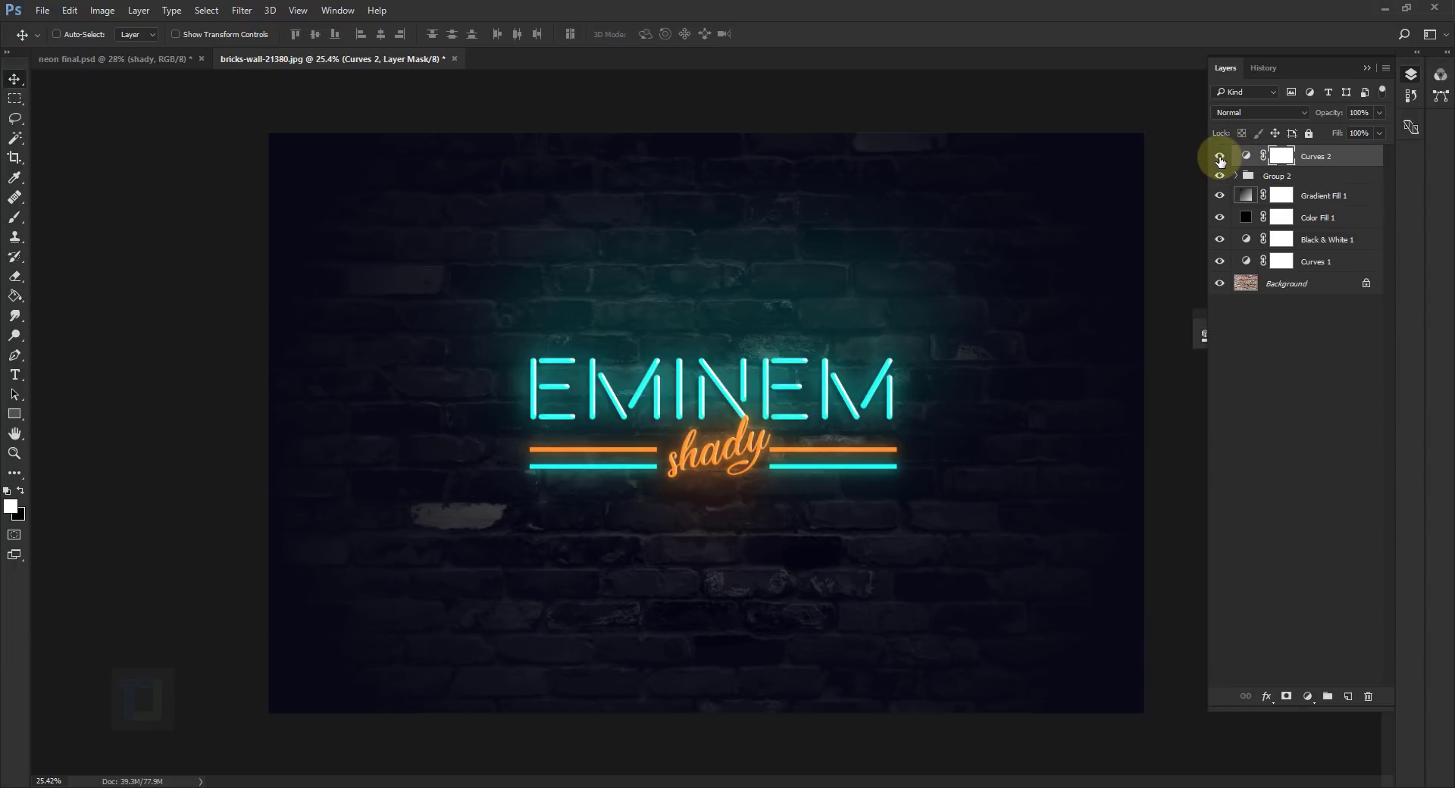
{"action": "left_click", "coordinate": [1220, 157]}
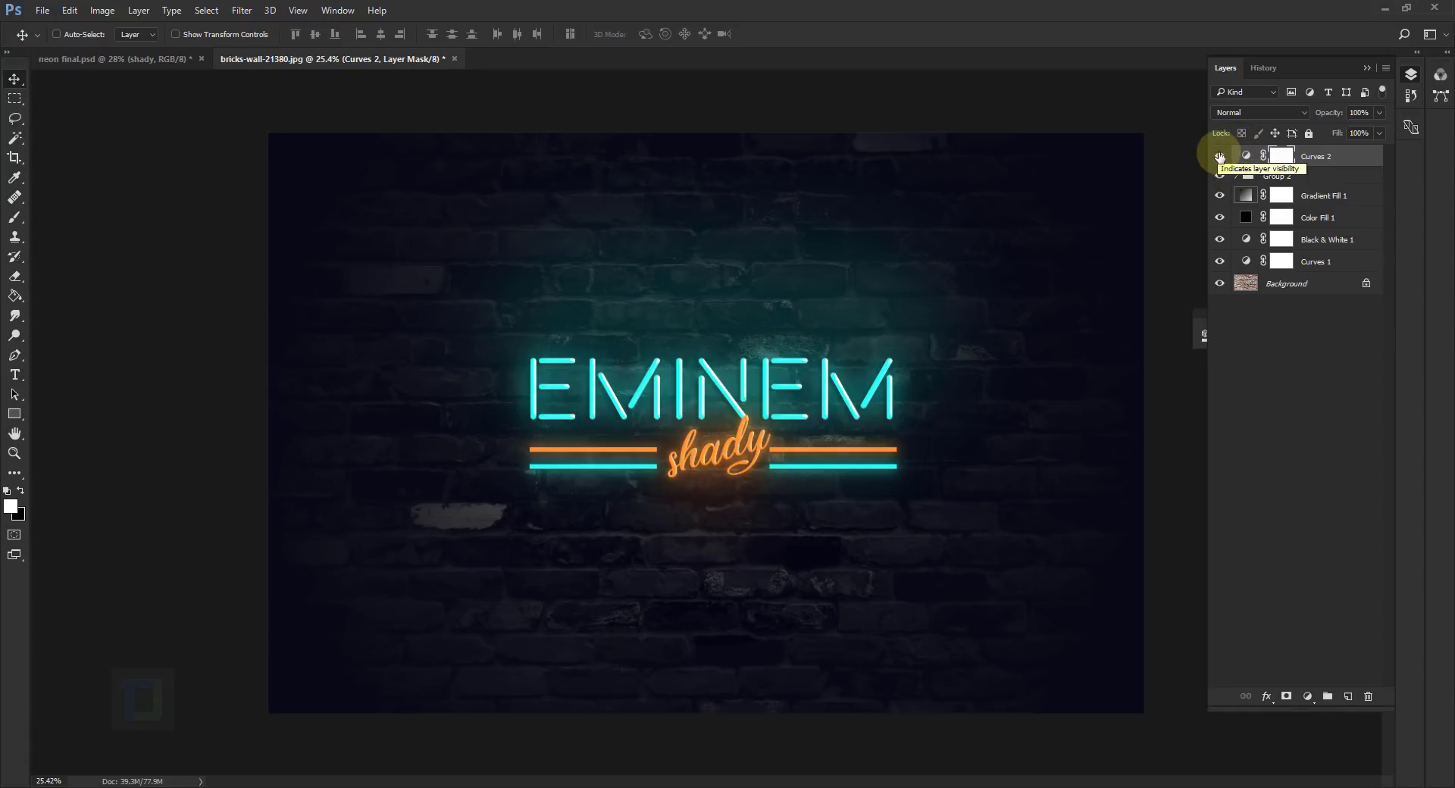
{"action": "left_click", "coordinate": [1220, 156]}
{"action": "left_click", "coordinate": [1220, 157]}
- Reopen the Curves 2 adjustment and raise the Blue channel's black point further for bluer shadows
{"action": "double_click", "coordinate": [1247, 165]}
{"action": "left_click", "coordinate": [1071, 396]}
{"action": "left_click", "coordinate": [1046, 449]}
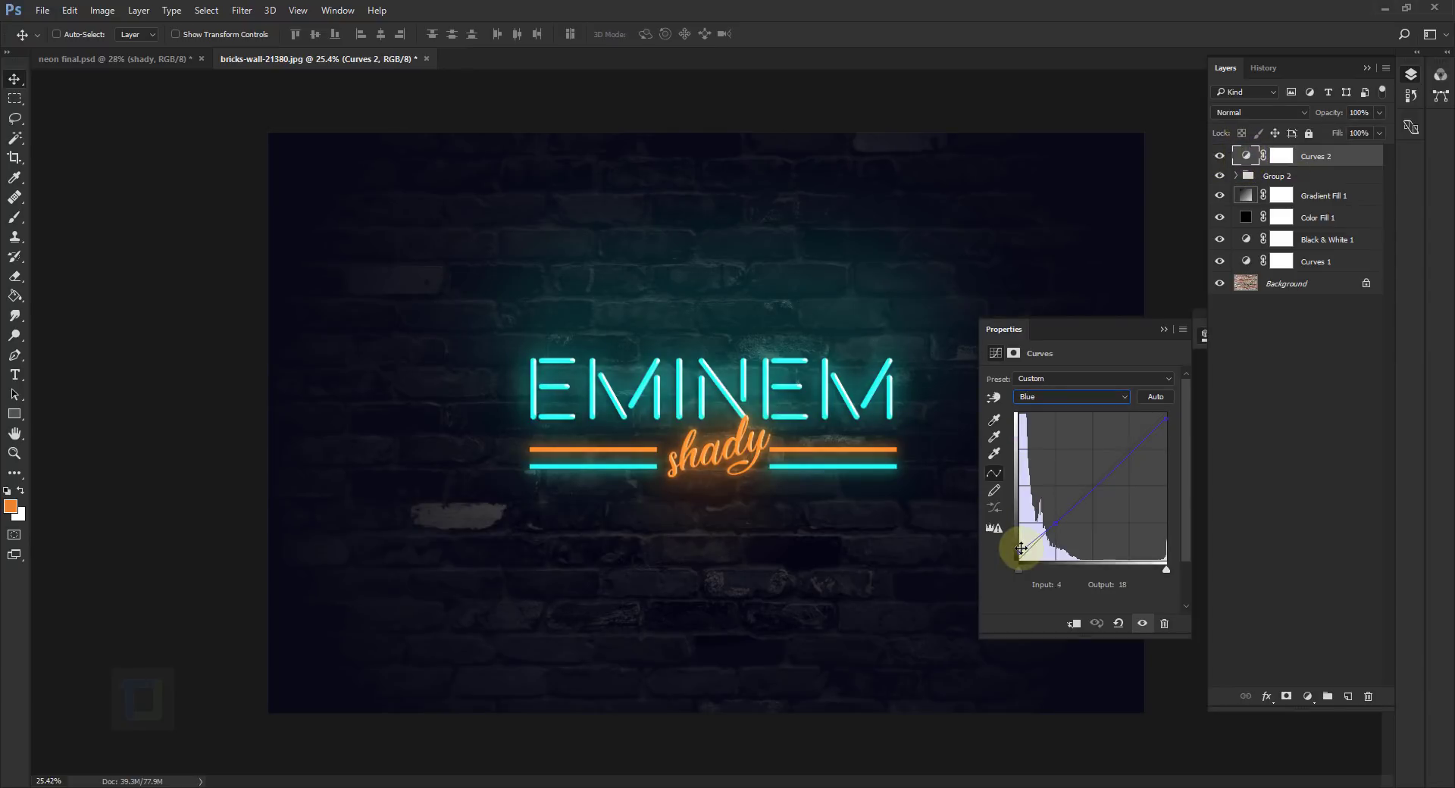
{"action": "left_click_drag", "start_coordinate": [1017, 559], "coordinate": [1015, 544]}
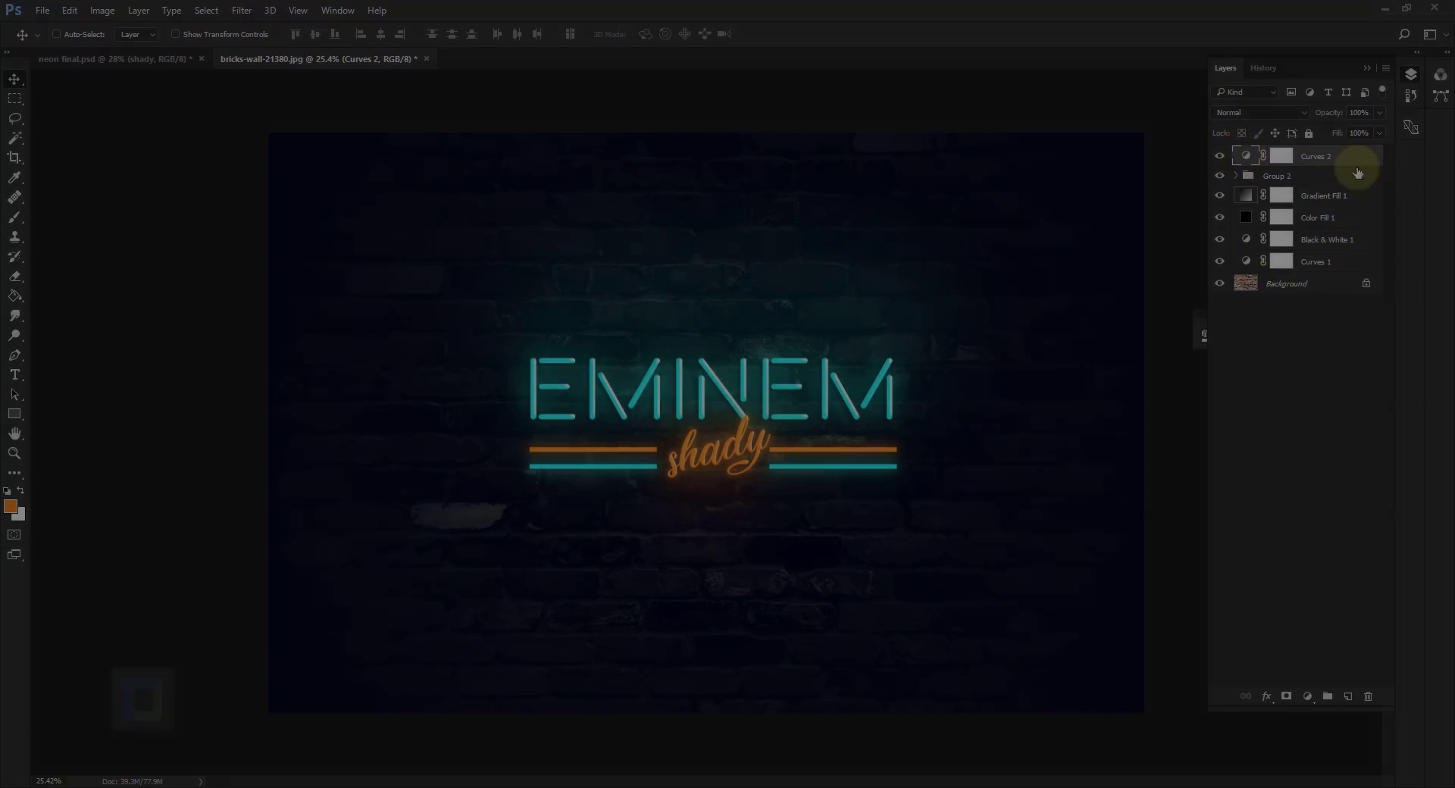